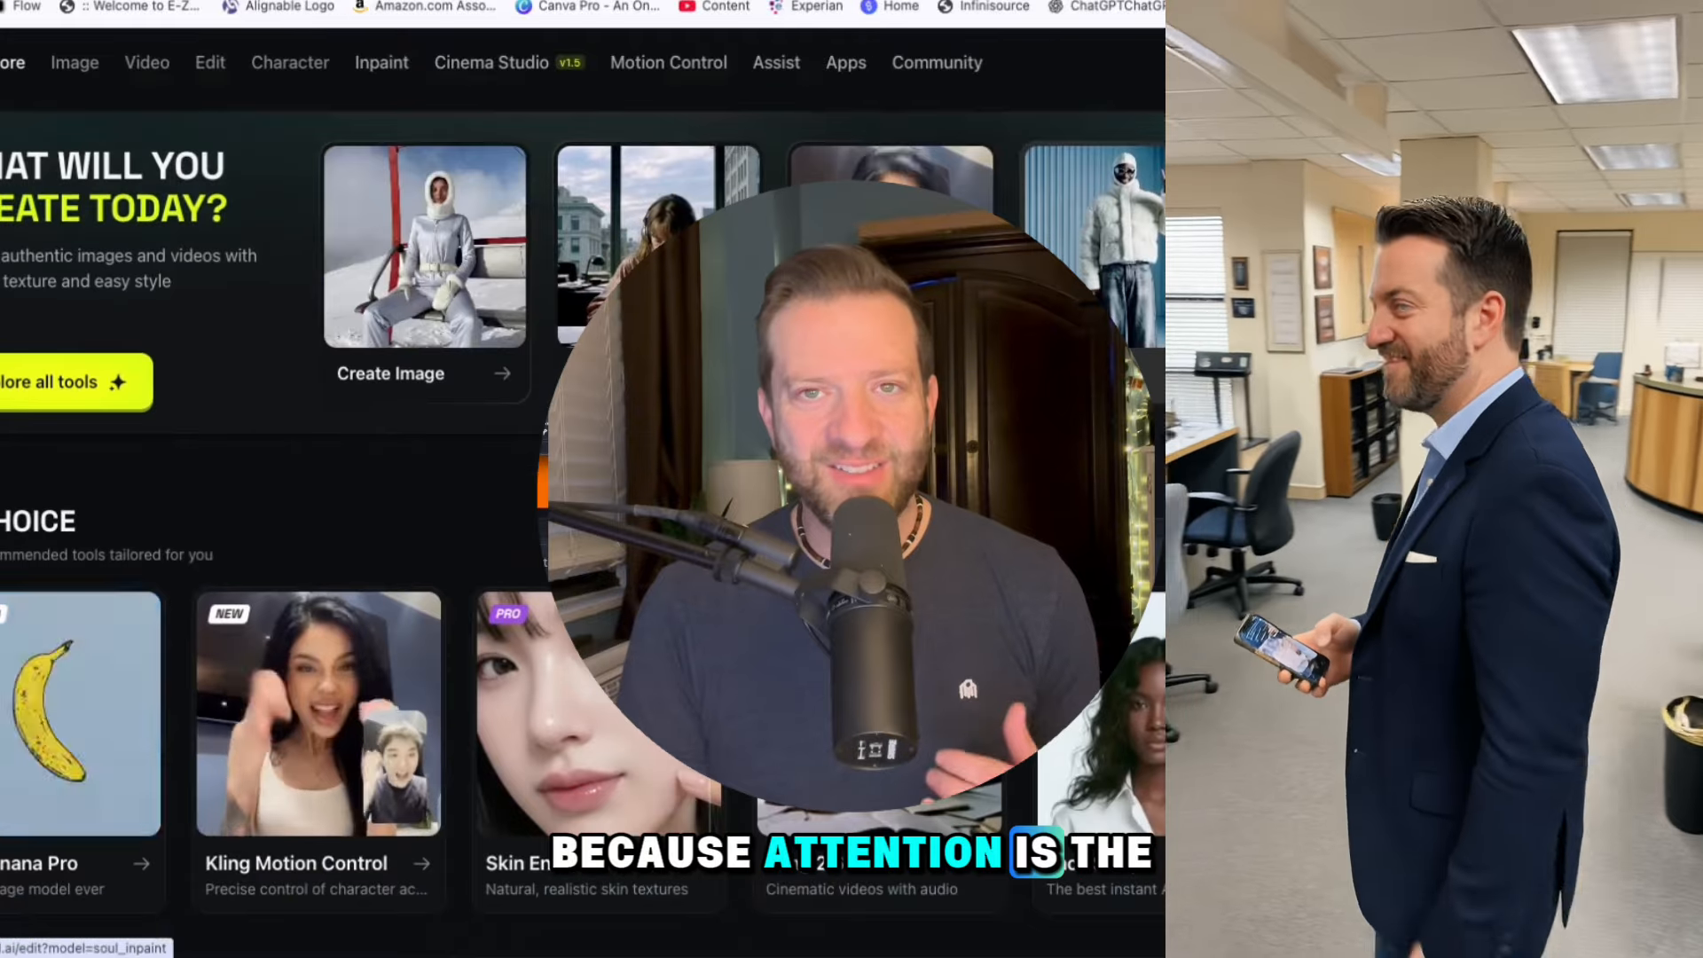
# Look through the Explore page's recommended tools, Mixed Media, visual effects and Apps sections
pyautogui.scroll(-1, 577, 533)
pyautogui.scroll(-3, 577, 532)
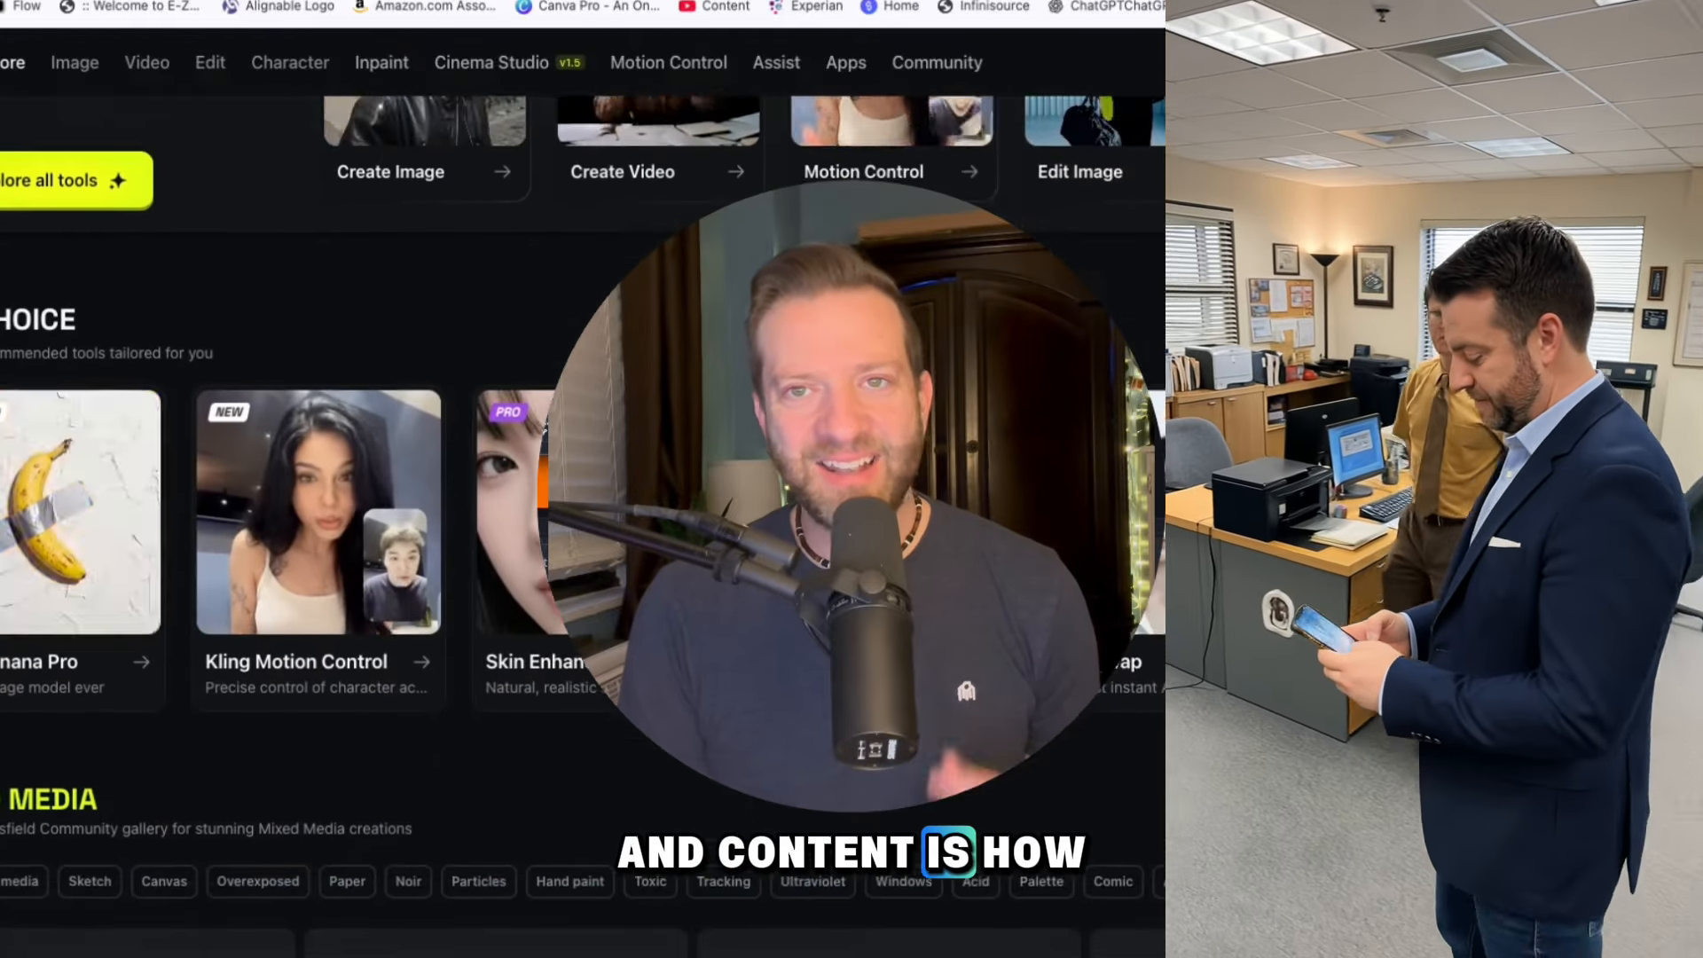
pyautogui.scroll(-9, 577, 532)
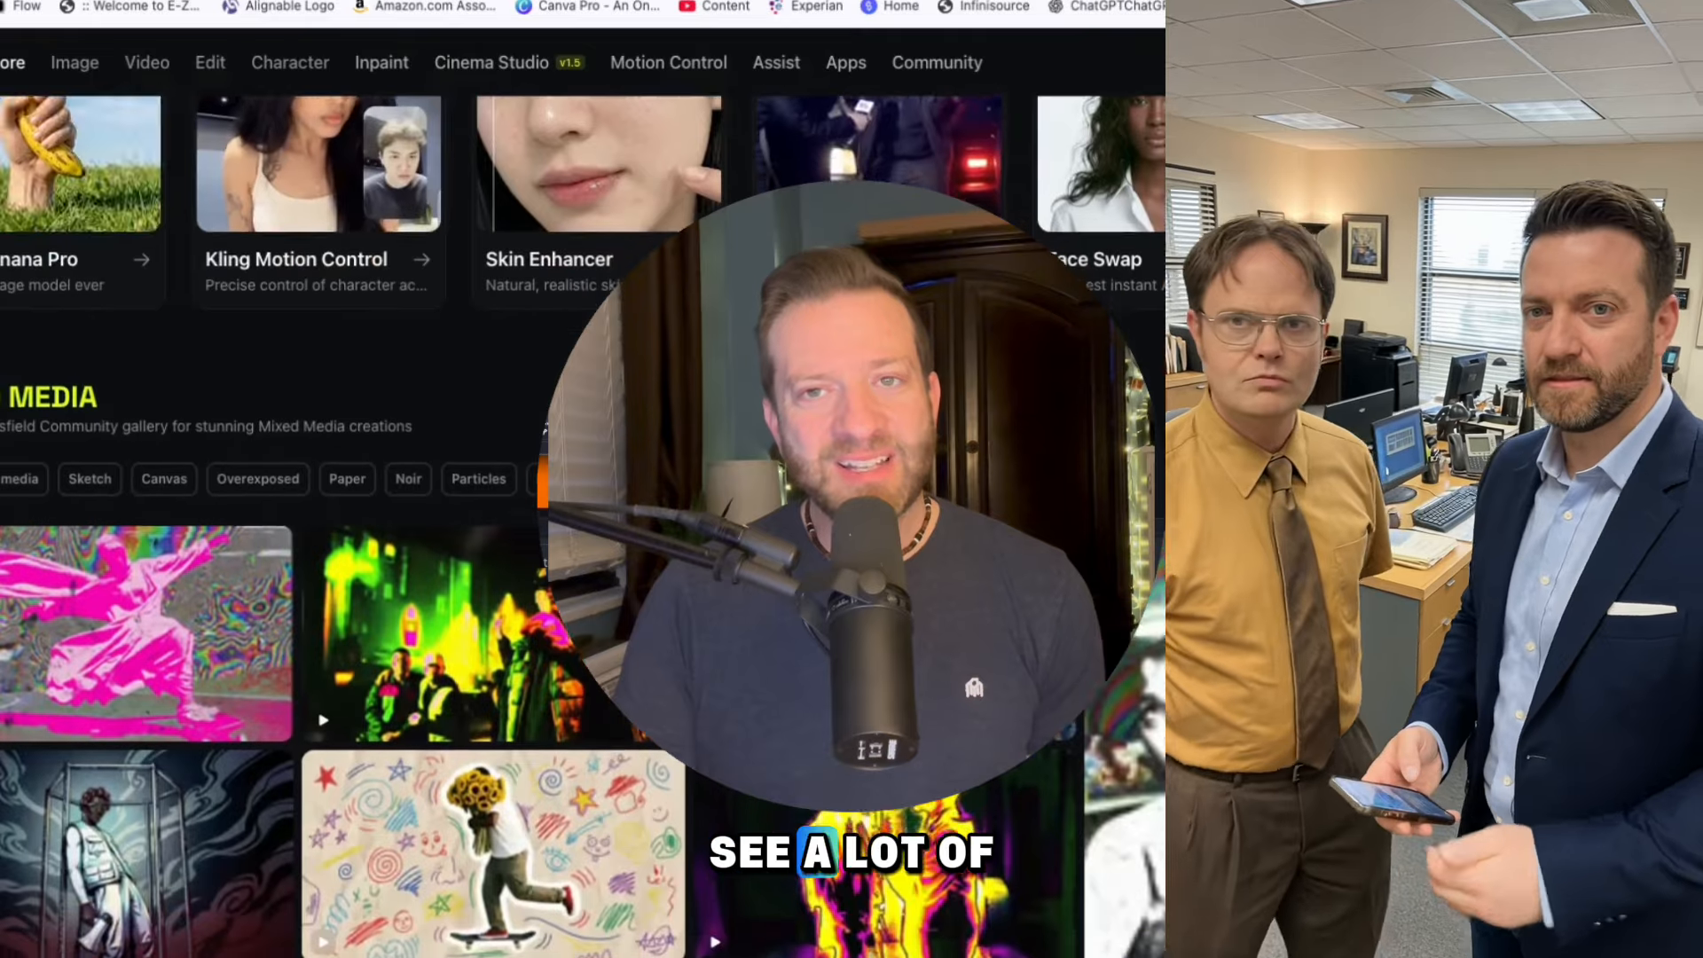
pyautogui.scroll(-8, 577, 532)
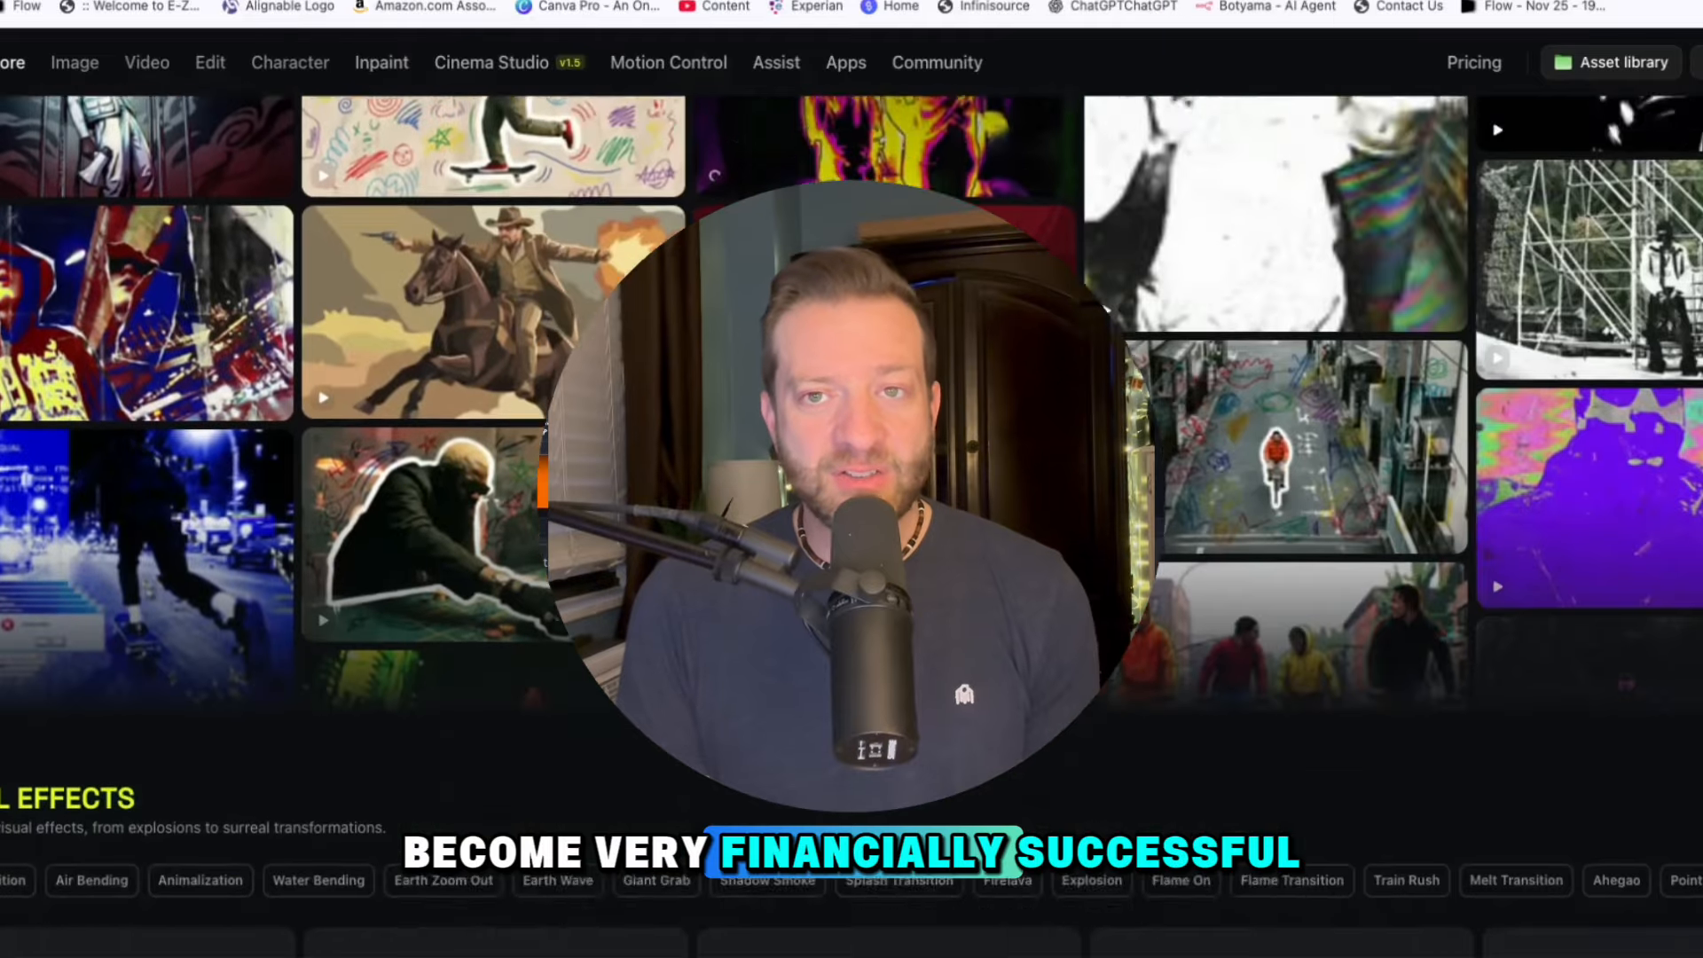
pyautogui.scroll(-4, 577, 532)
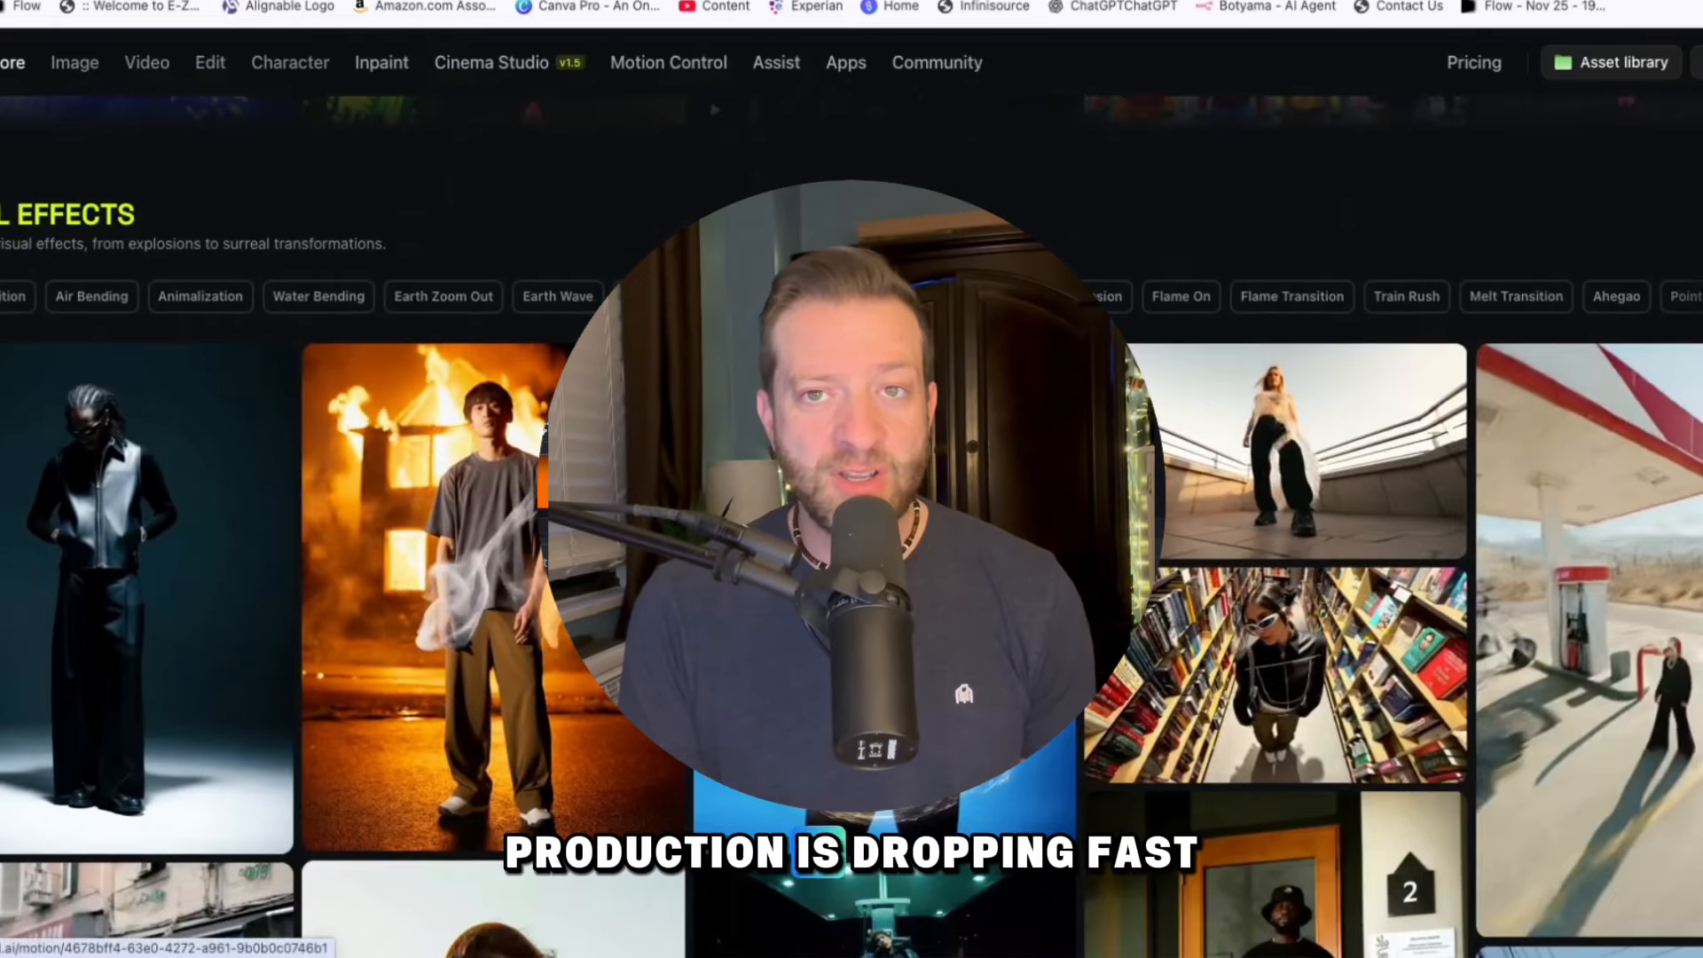
pyautogui.scroll(-3, 577, 532)
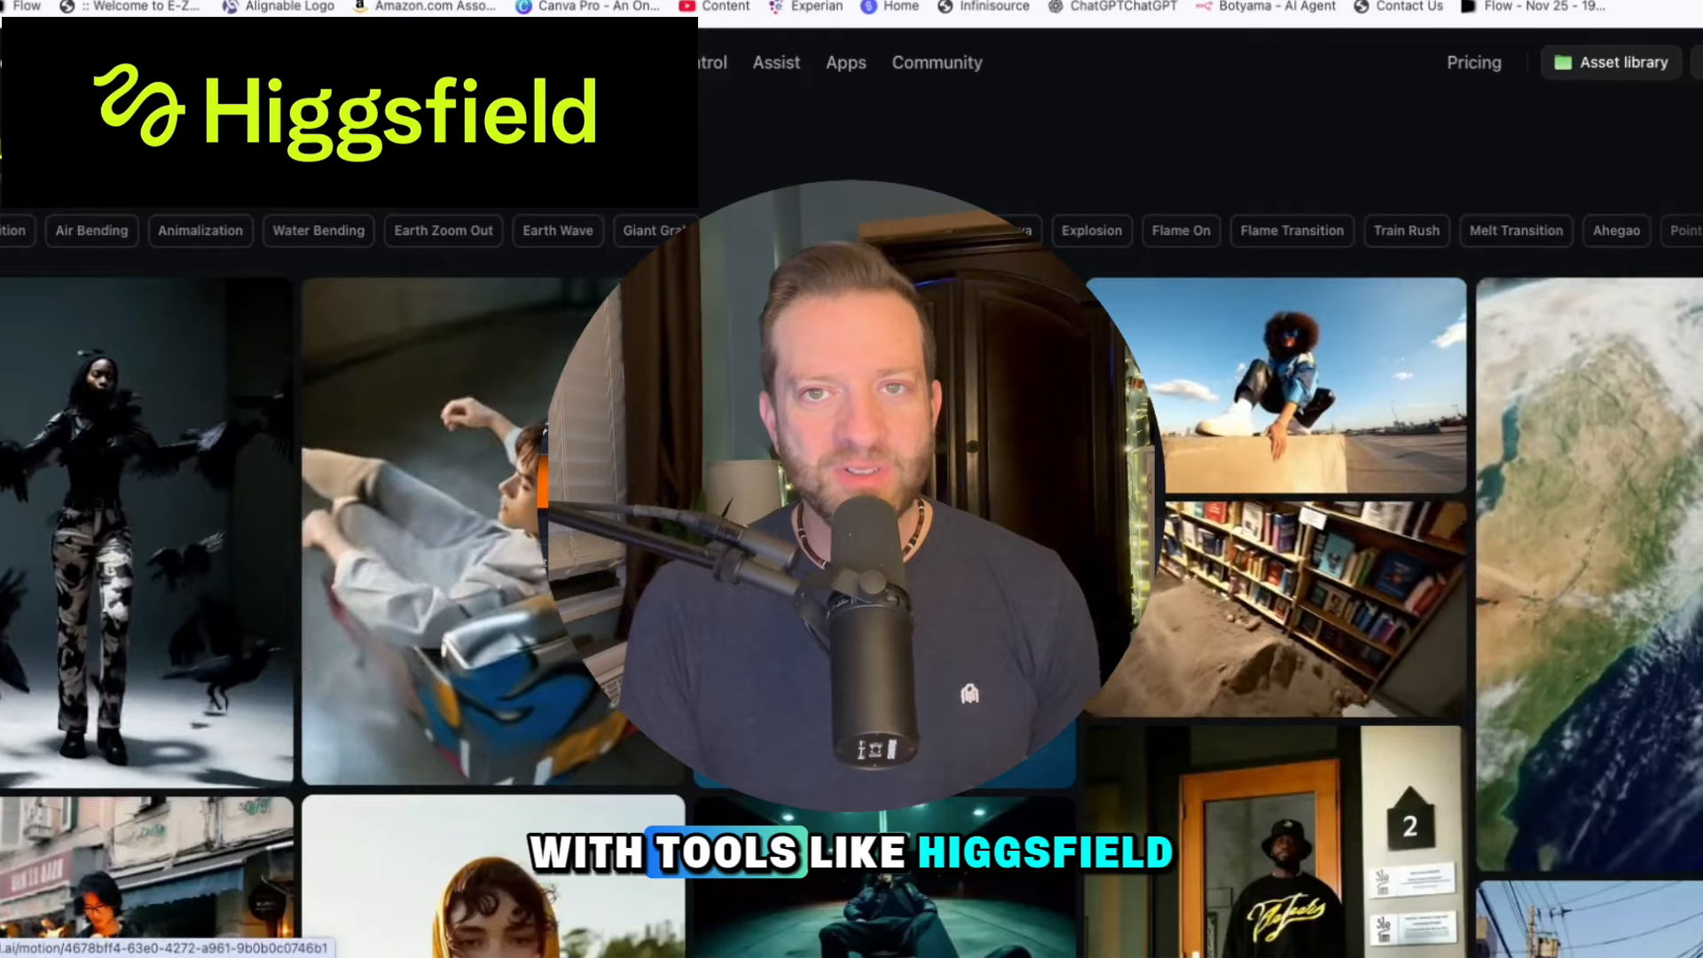
pyautogui.scroll(-3, 577, 532)
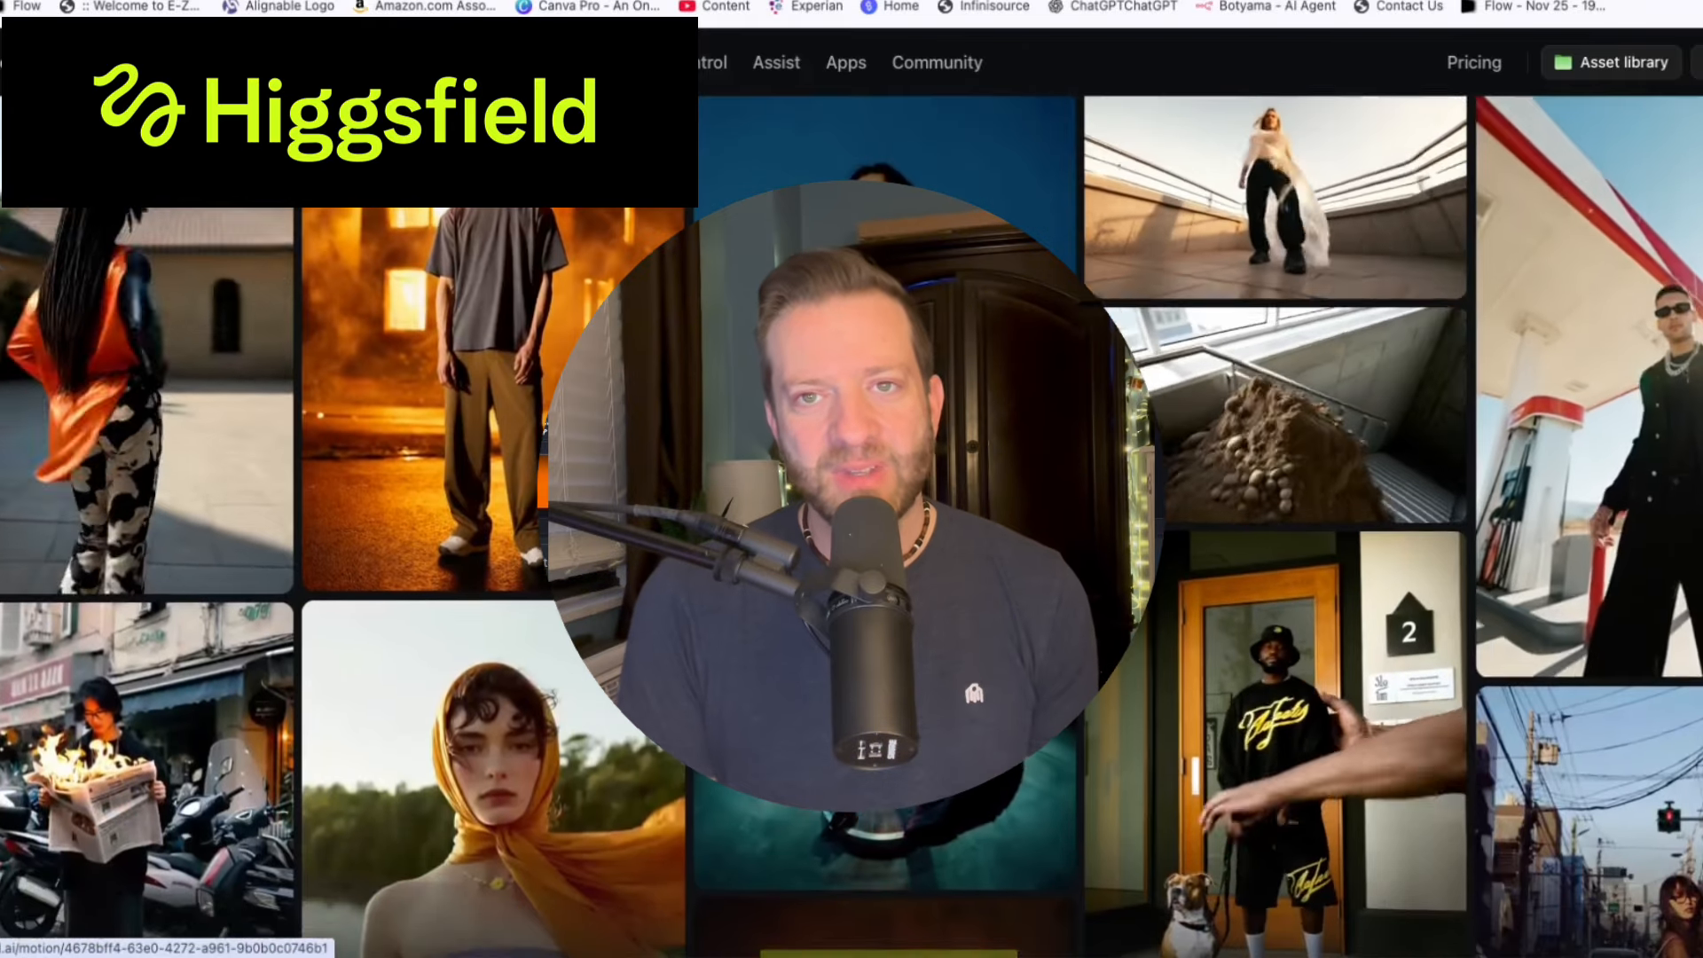
pyautogui.scroll(-2, 576, 533)
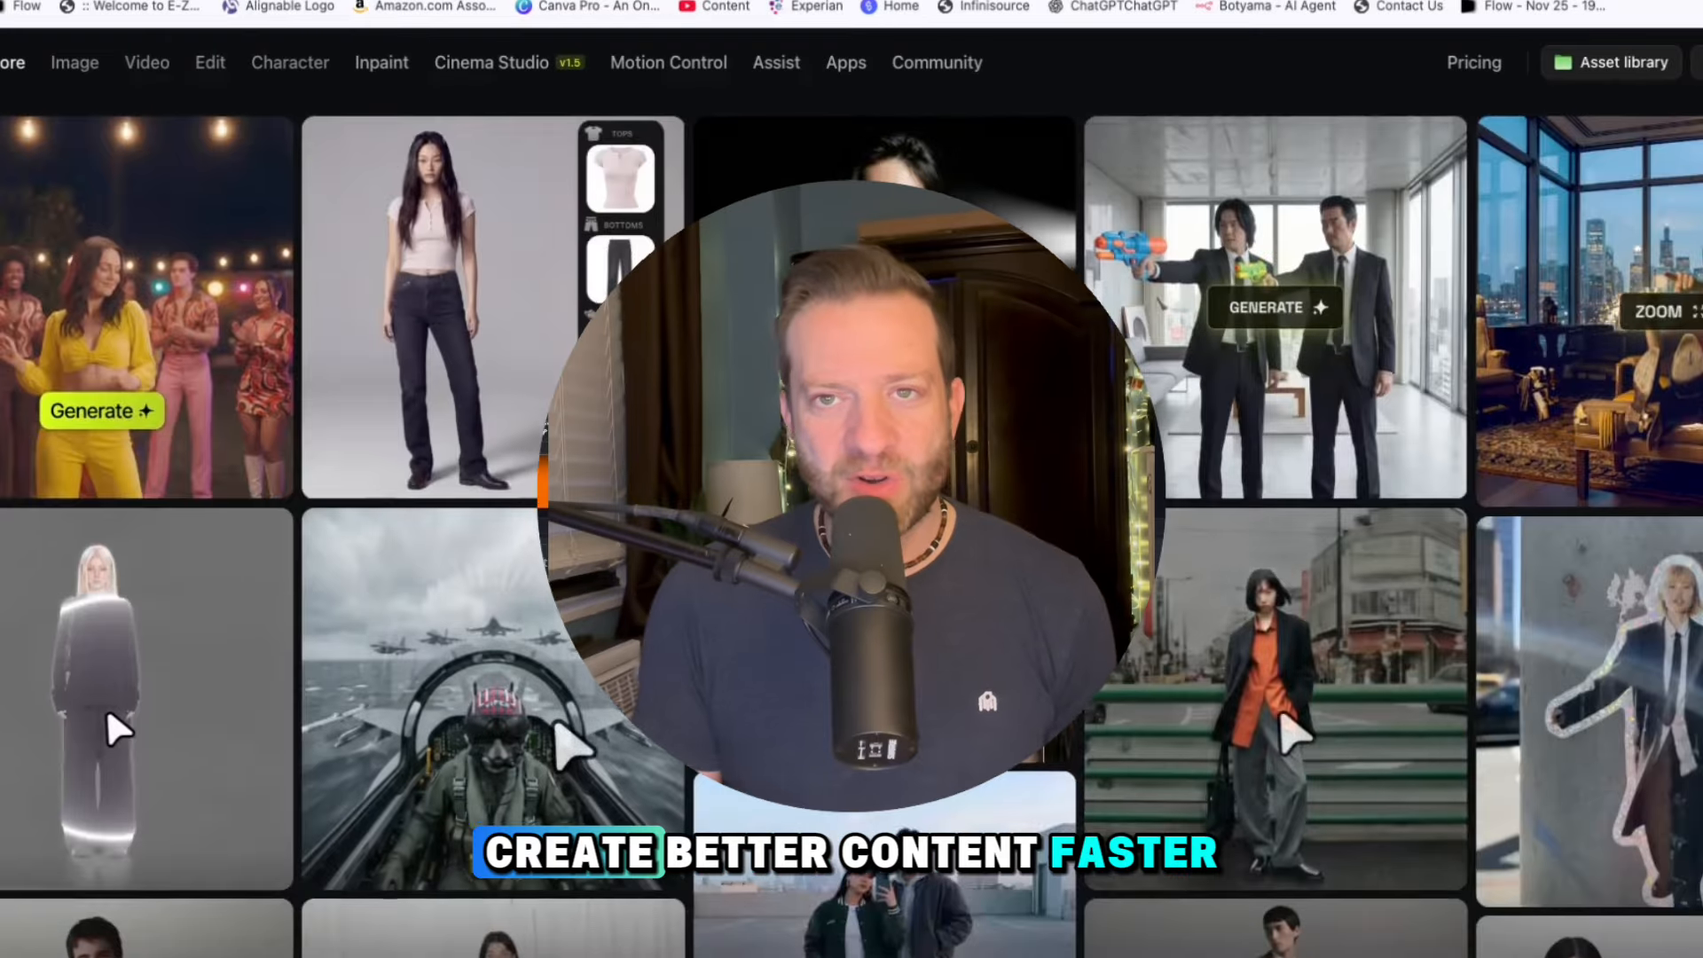
pyautogui.scroll(-3, 1280, 646)
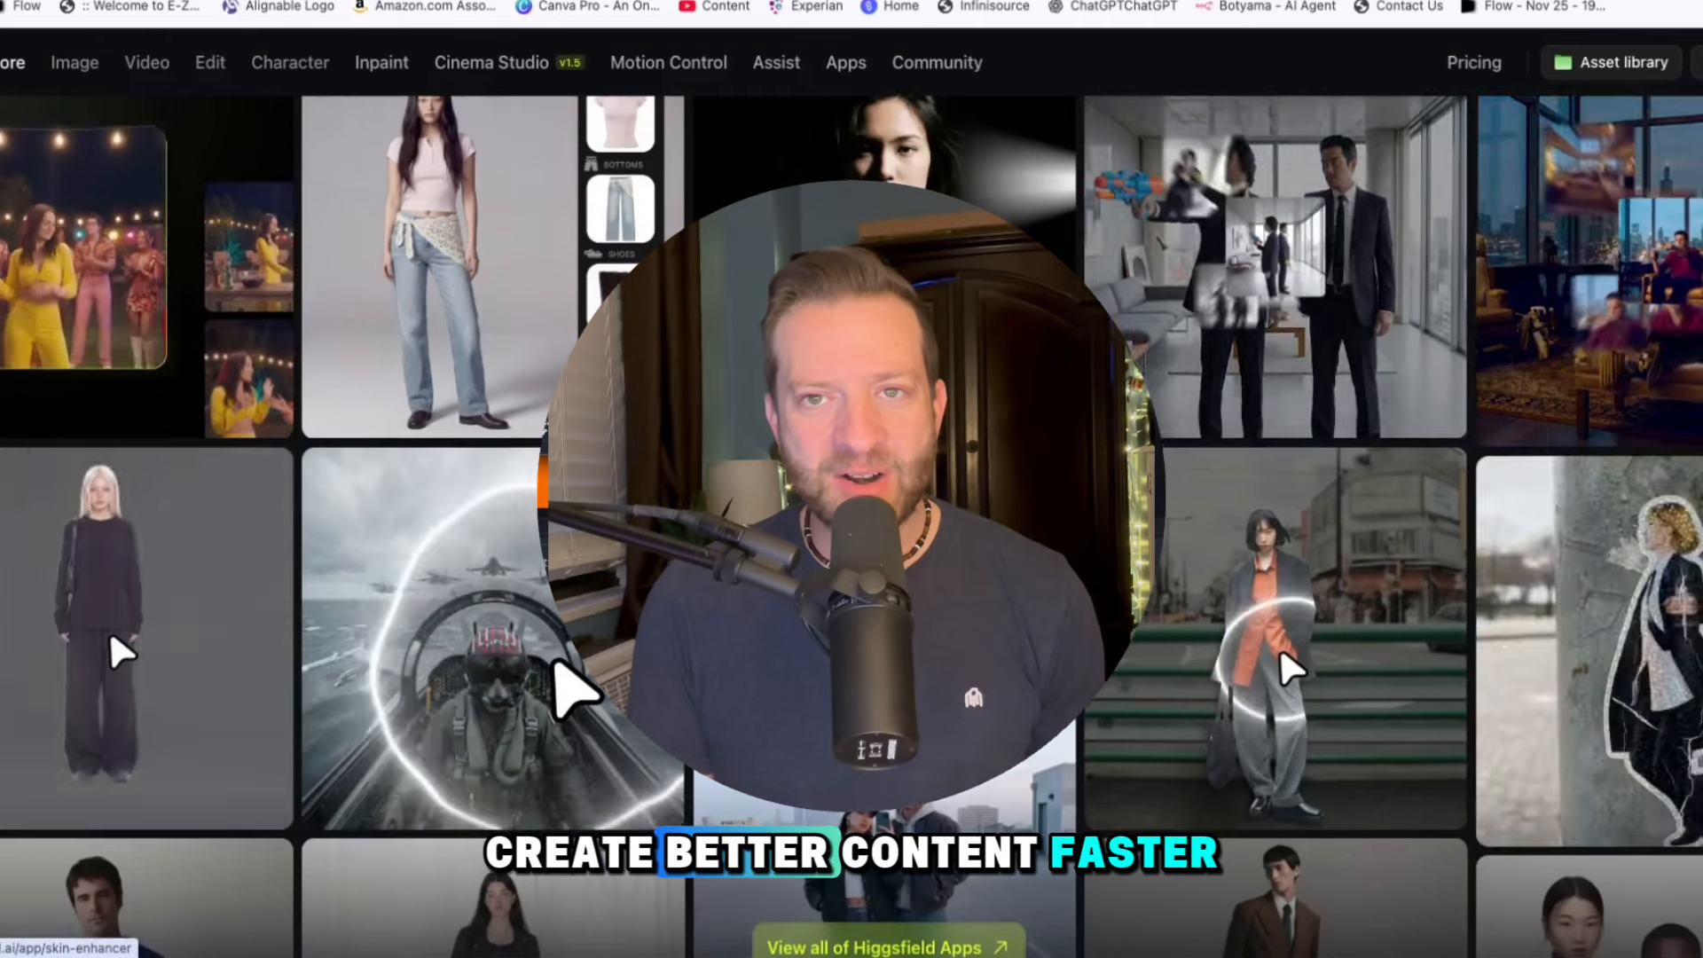
# Look through the Nano Banana Pro, Higgsfield Soul, Kling 2.5 Turbo and Camera Controls galleries on the Explore page
pyautogui.scroll(-4, 1283, 484)
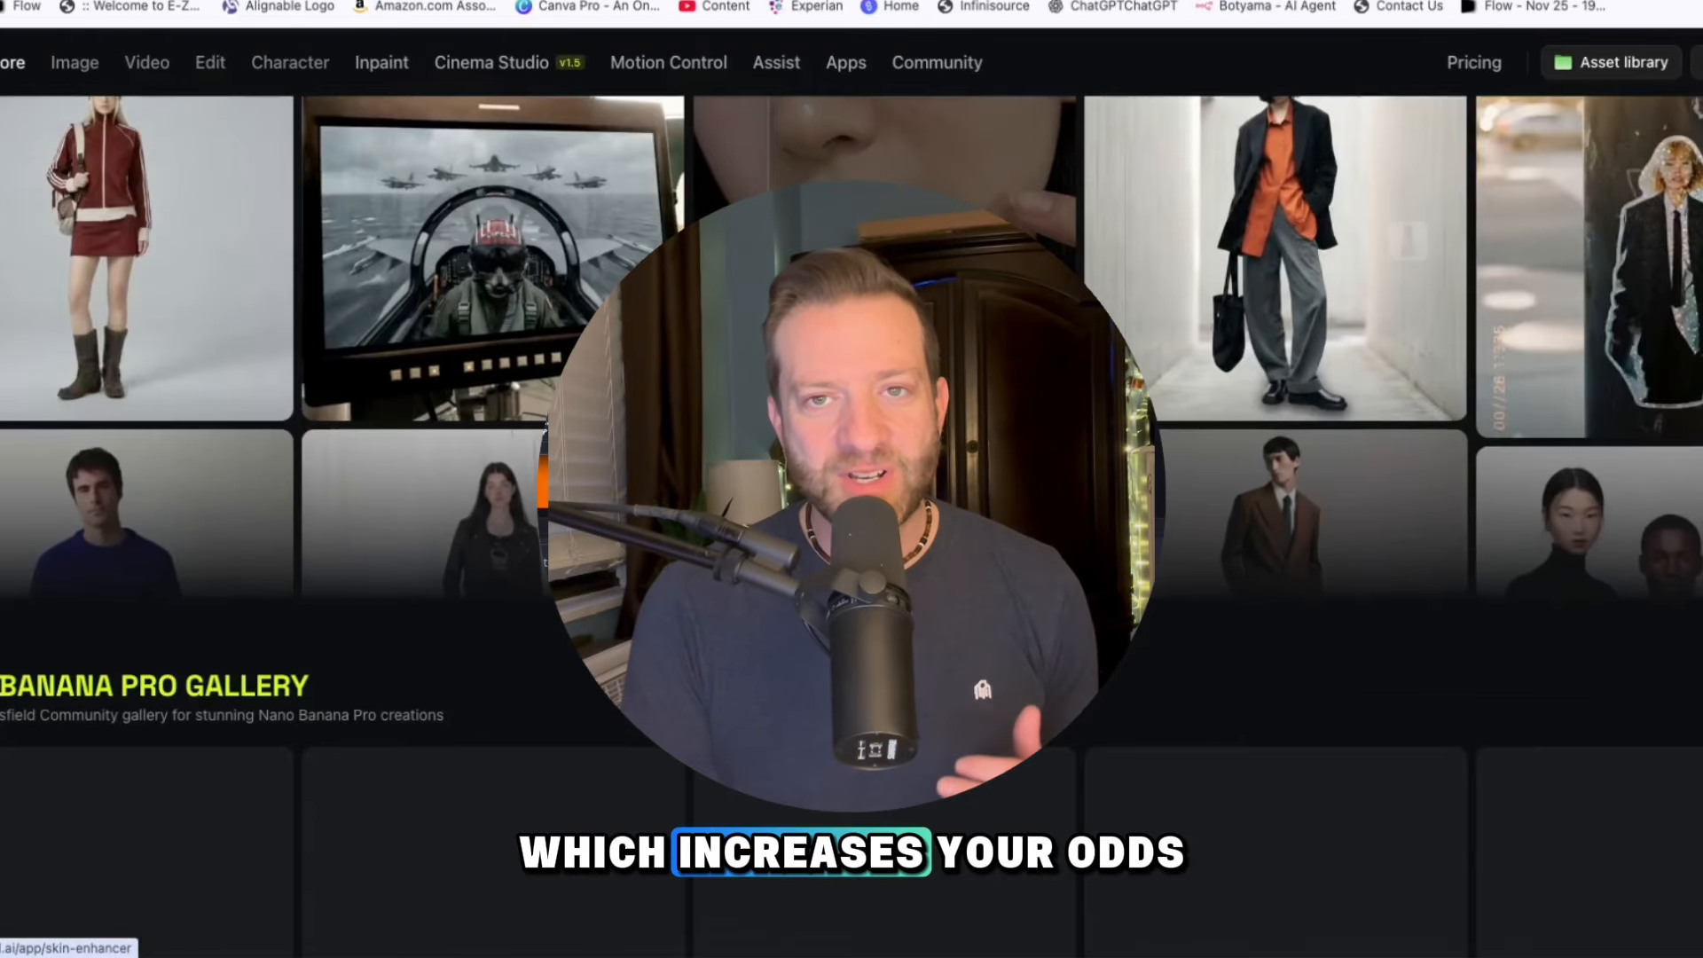
pyautogui.scroll(-4, 1283, 483)
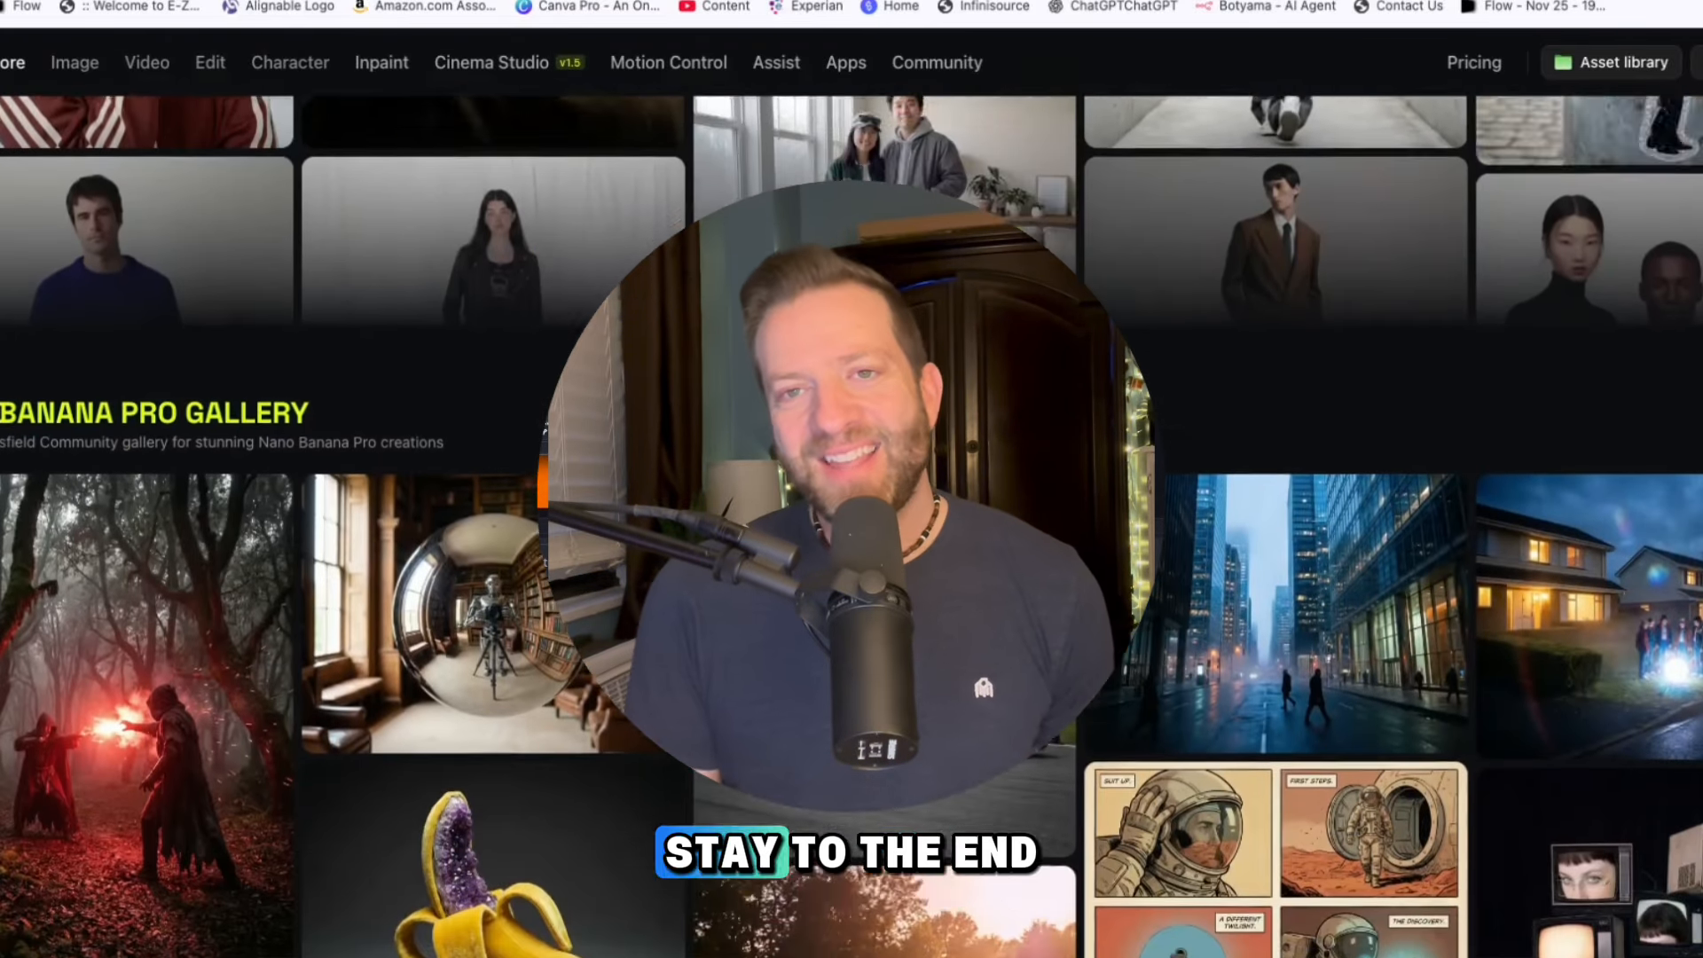
pyautogui.scroll(-3, 1283, 483)
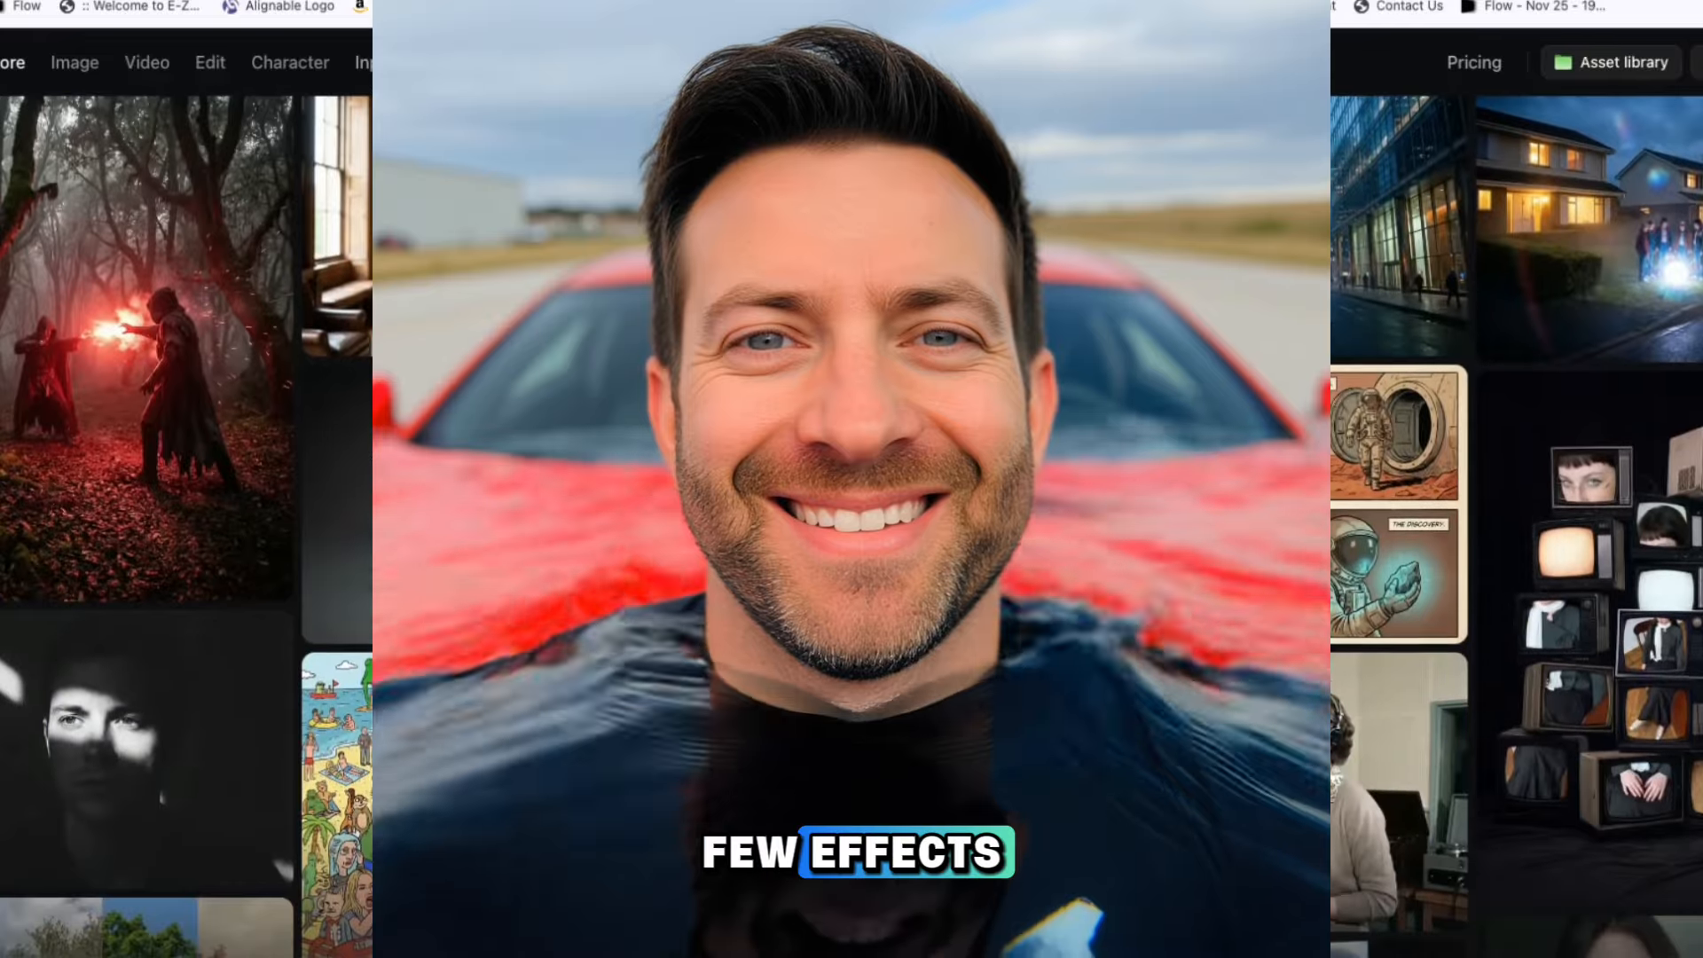
pyautogui.scroll(-3, 1282, 484)
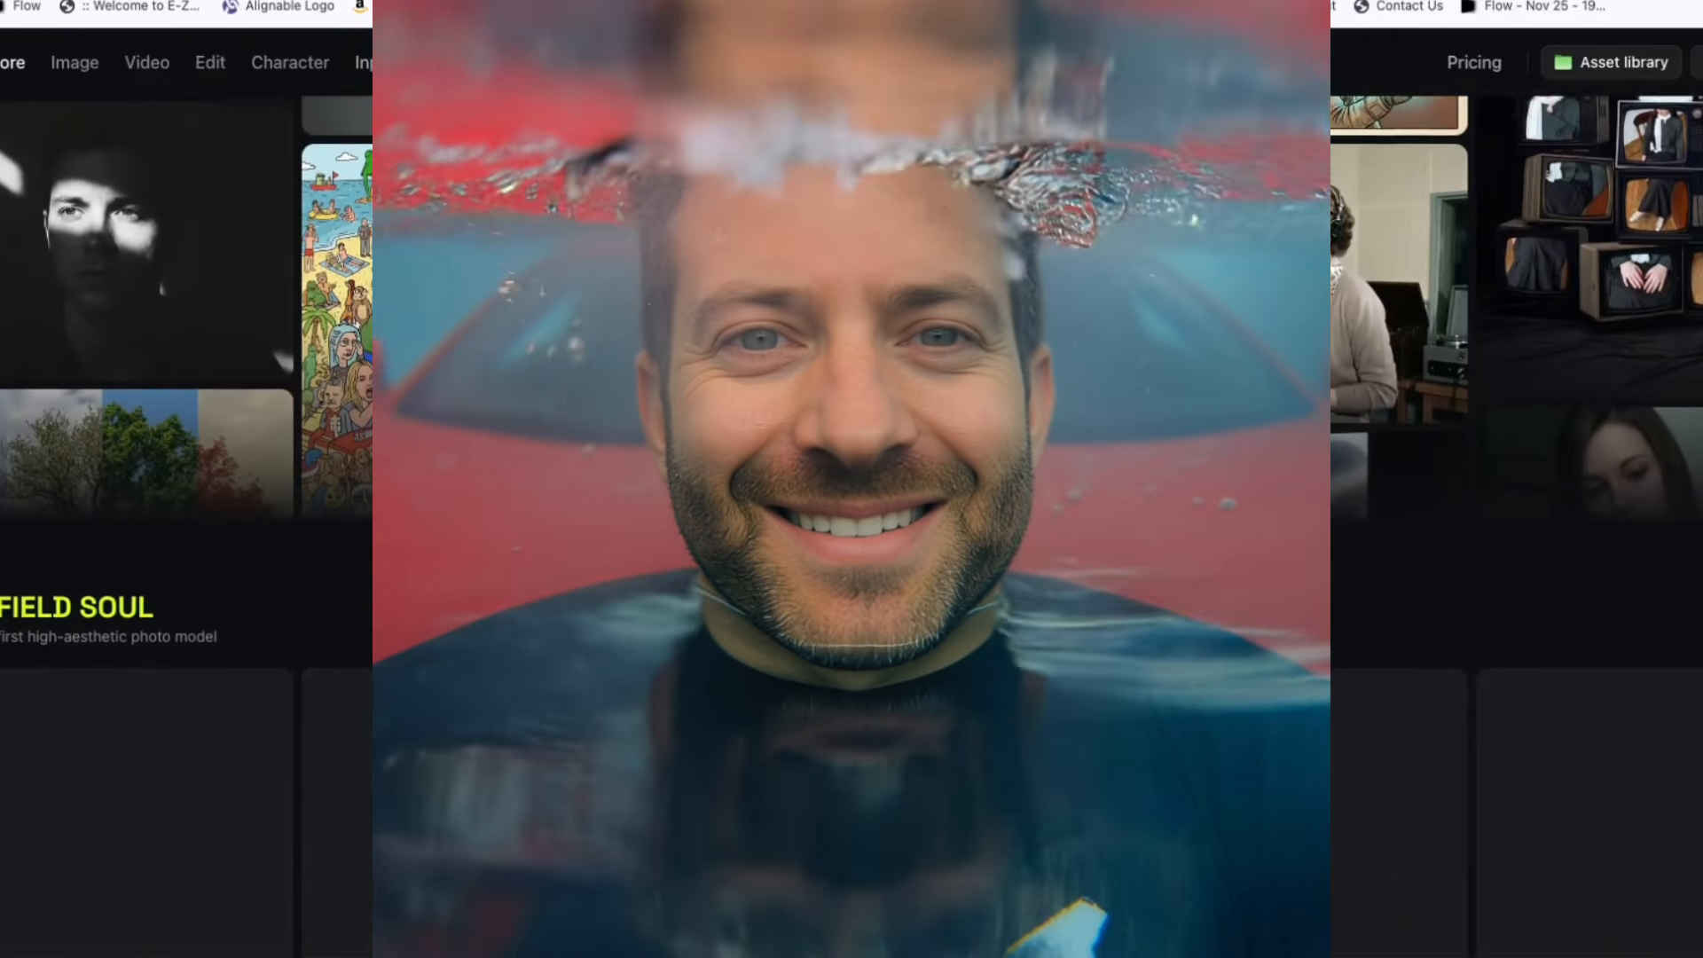
pyautogui.scroll(-3, 1283, 484)
pyautogui.scroll(-3, 1283, 484)
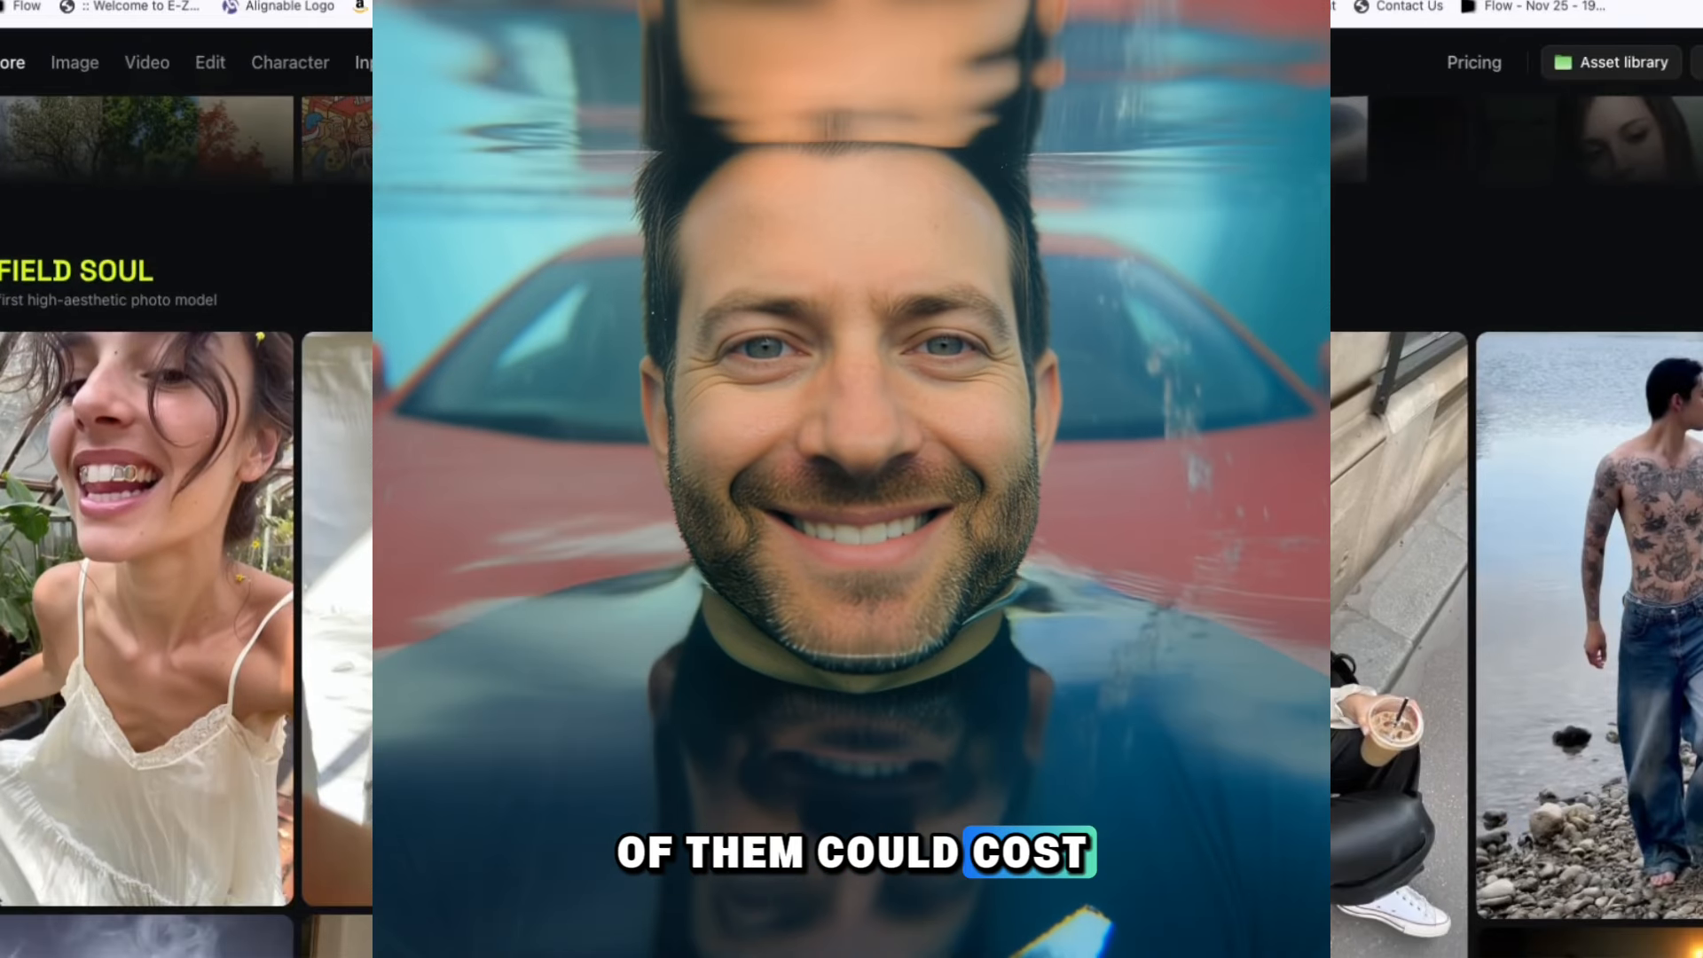
pyautogui.scroll(-2, 1283, 484)
pyautogui.scroll(-2, 1283, 483)
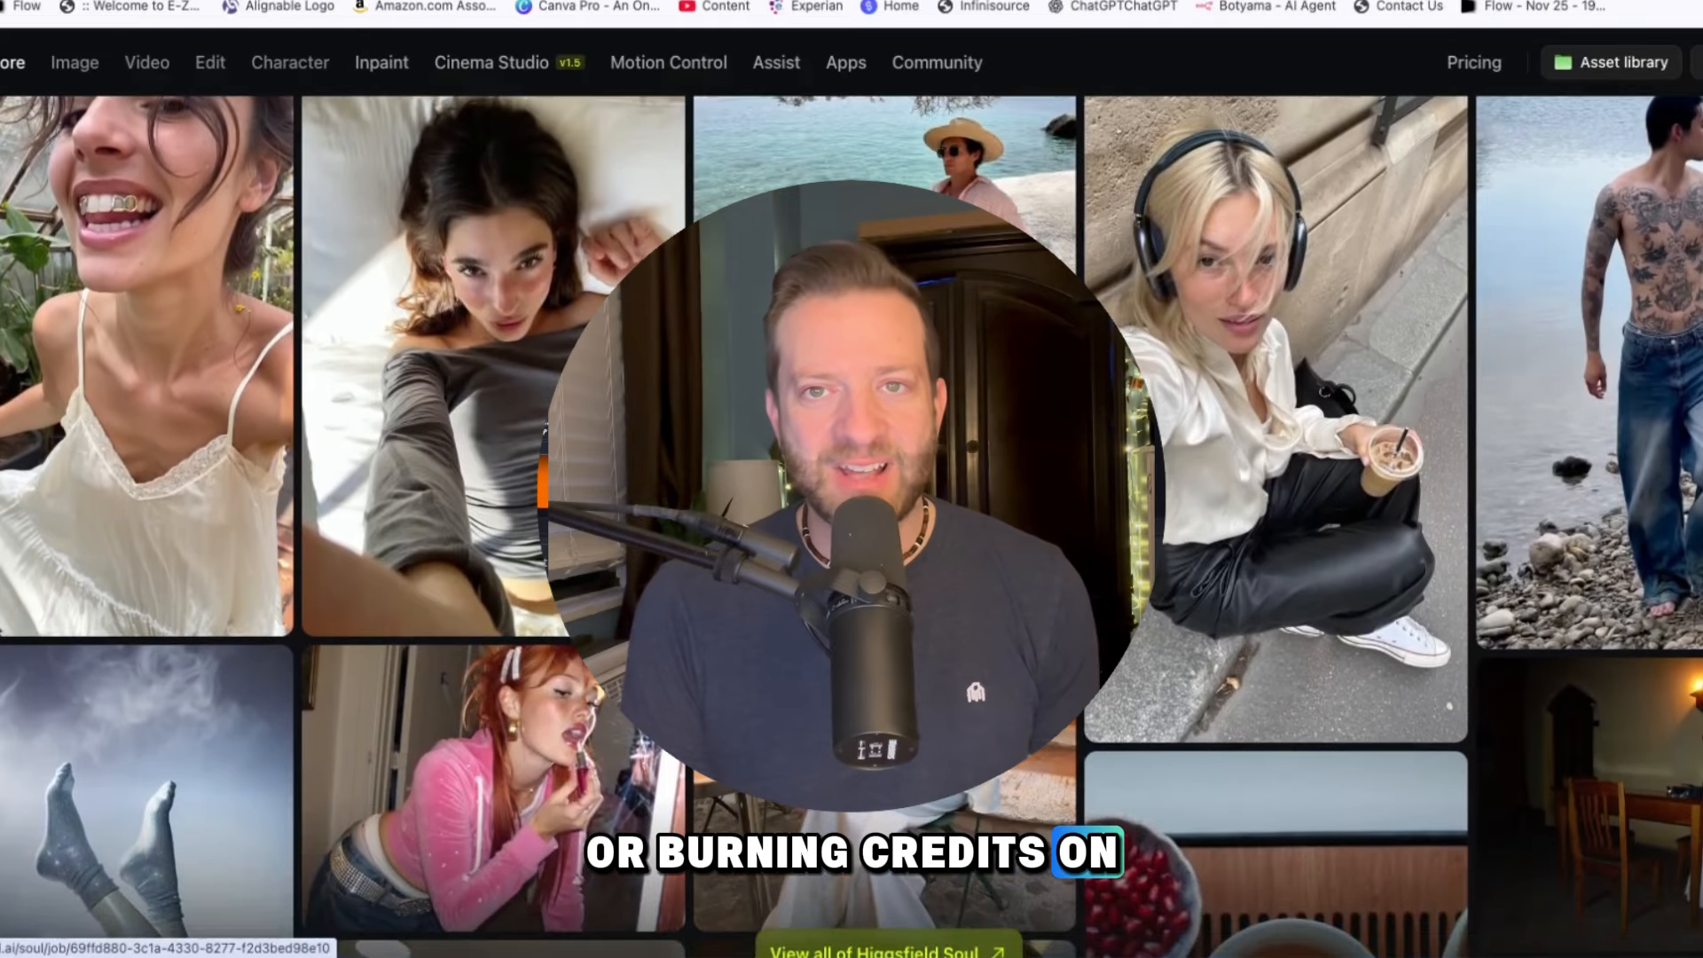
pyautogui.scroll(1, 1283, 484)
pyautogui.scroll(-5, 1283, 483)
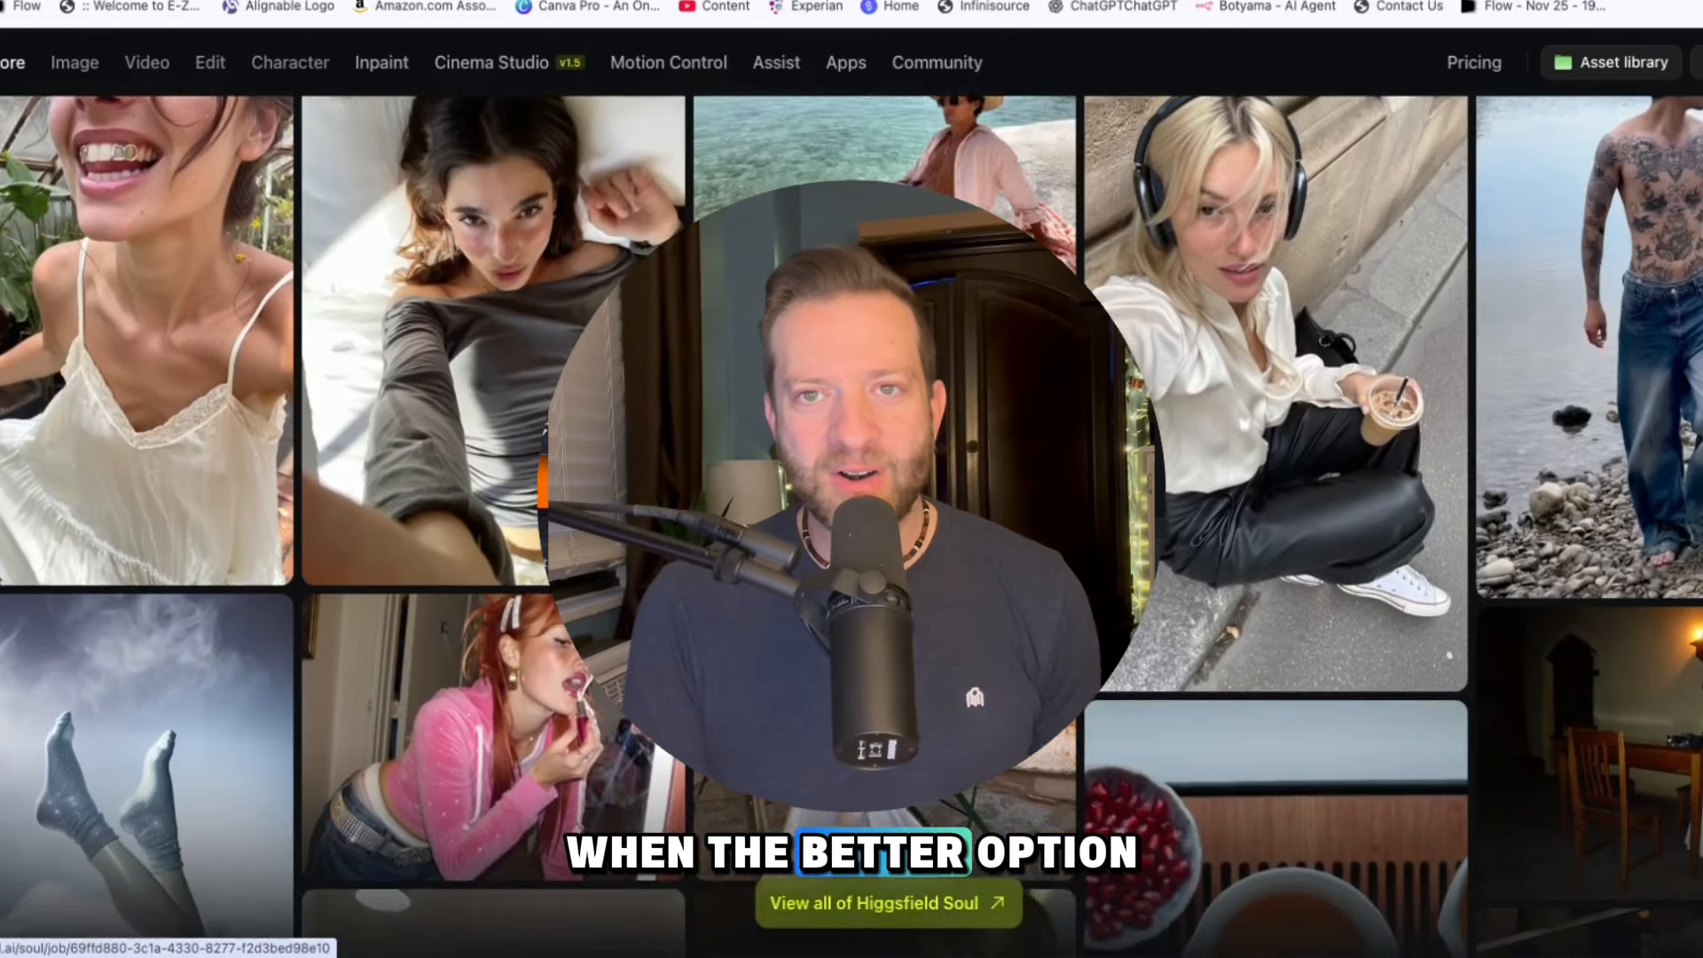
pyautogui.scroll(-5, 1283, 484)
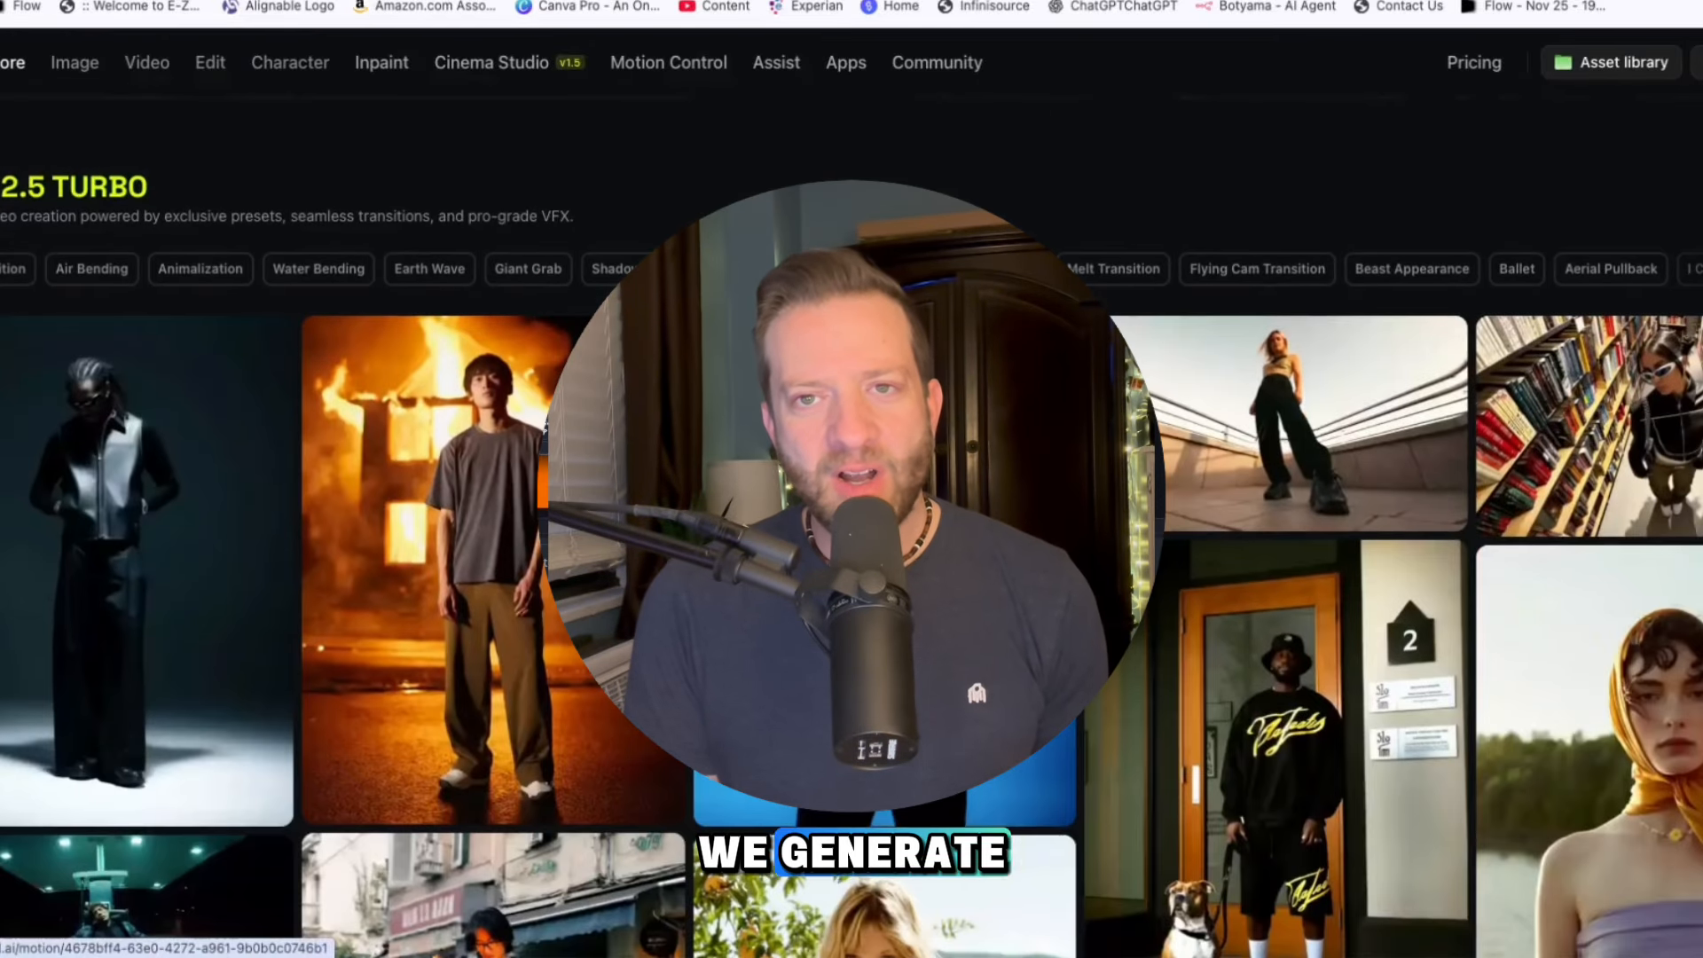
pyautogui.scroll(-4, 1283, 484)
pyautogui.scroll(-2, 1282, 483)
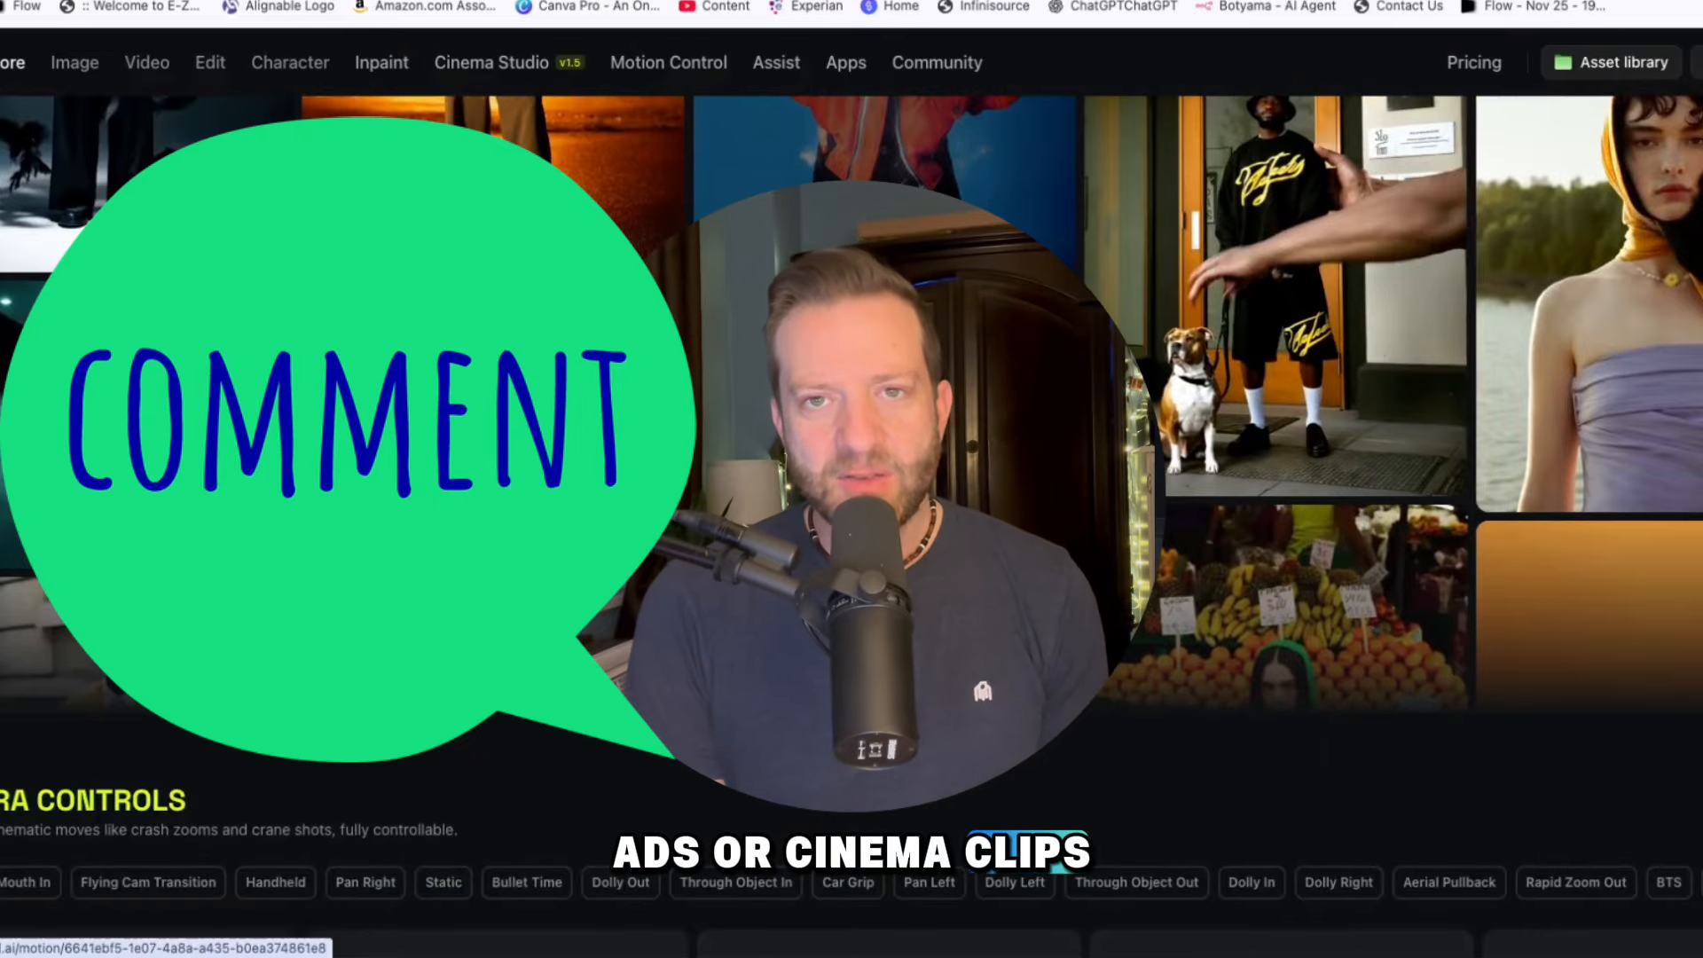
pyautogui.scroll(-5, 1283, 484)
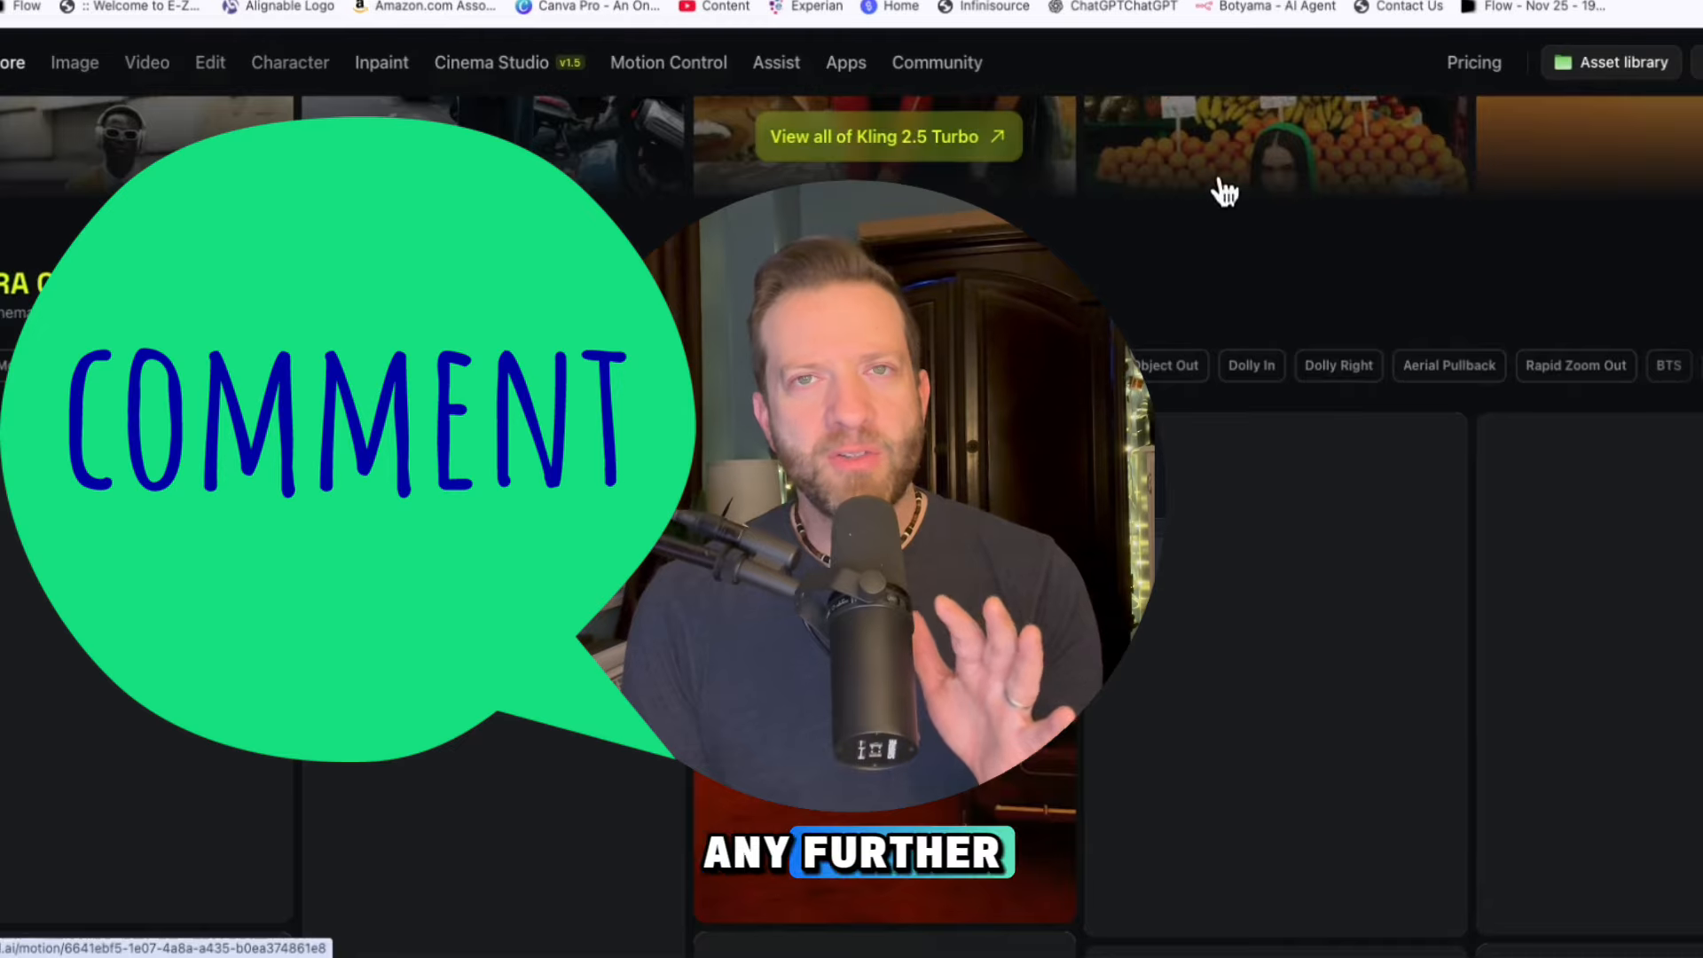
pyautogui.scroll(-3, 1226, 190)
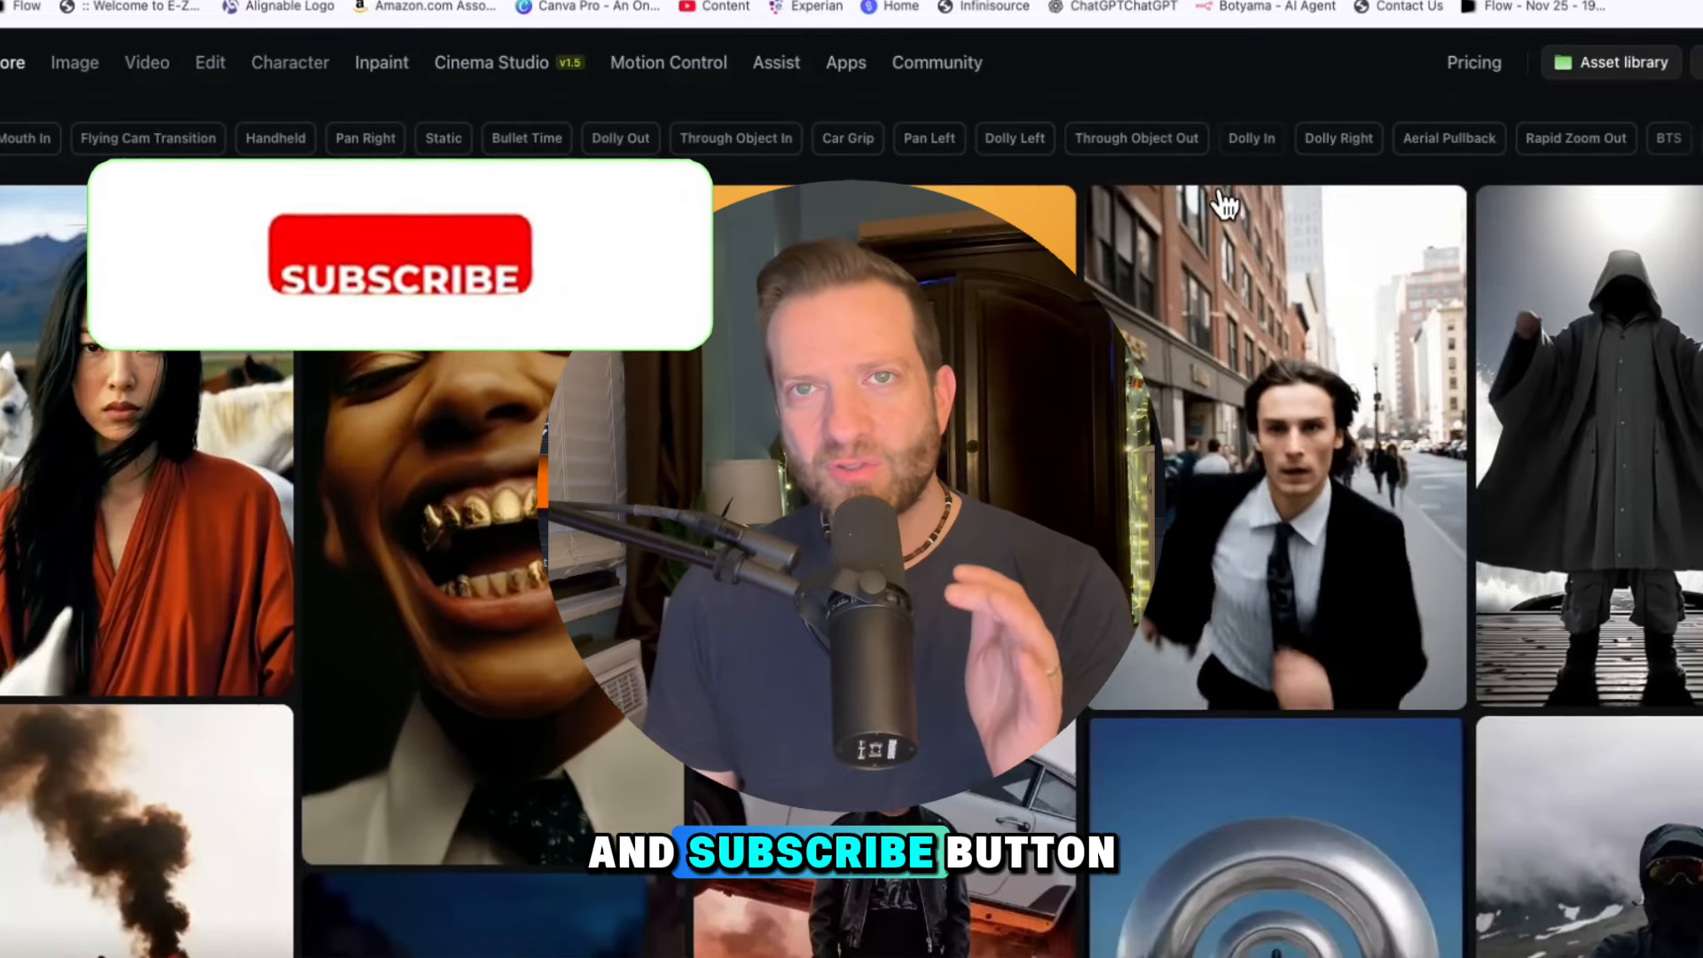
pyautogui.scroll(-6, 1224, 204)
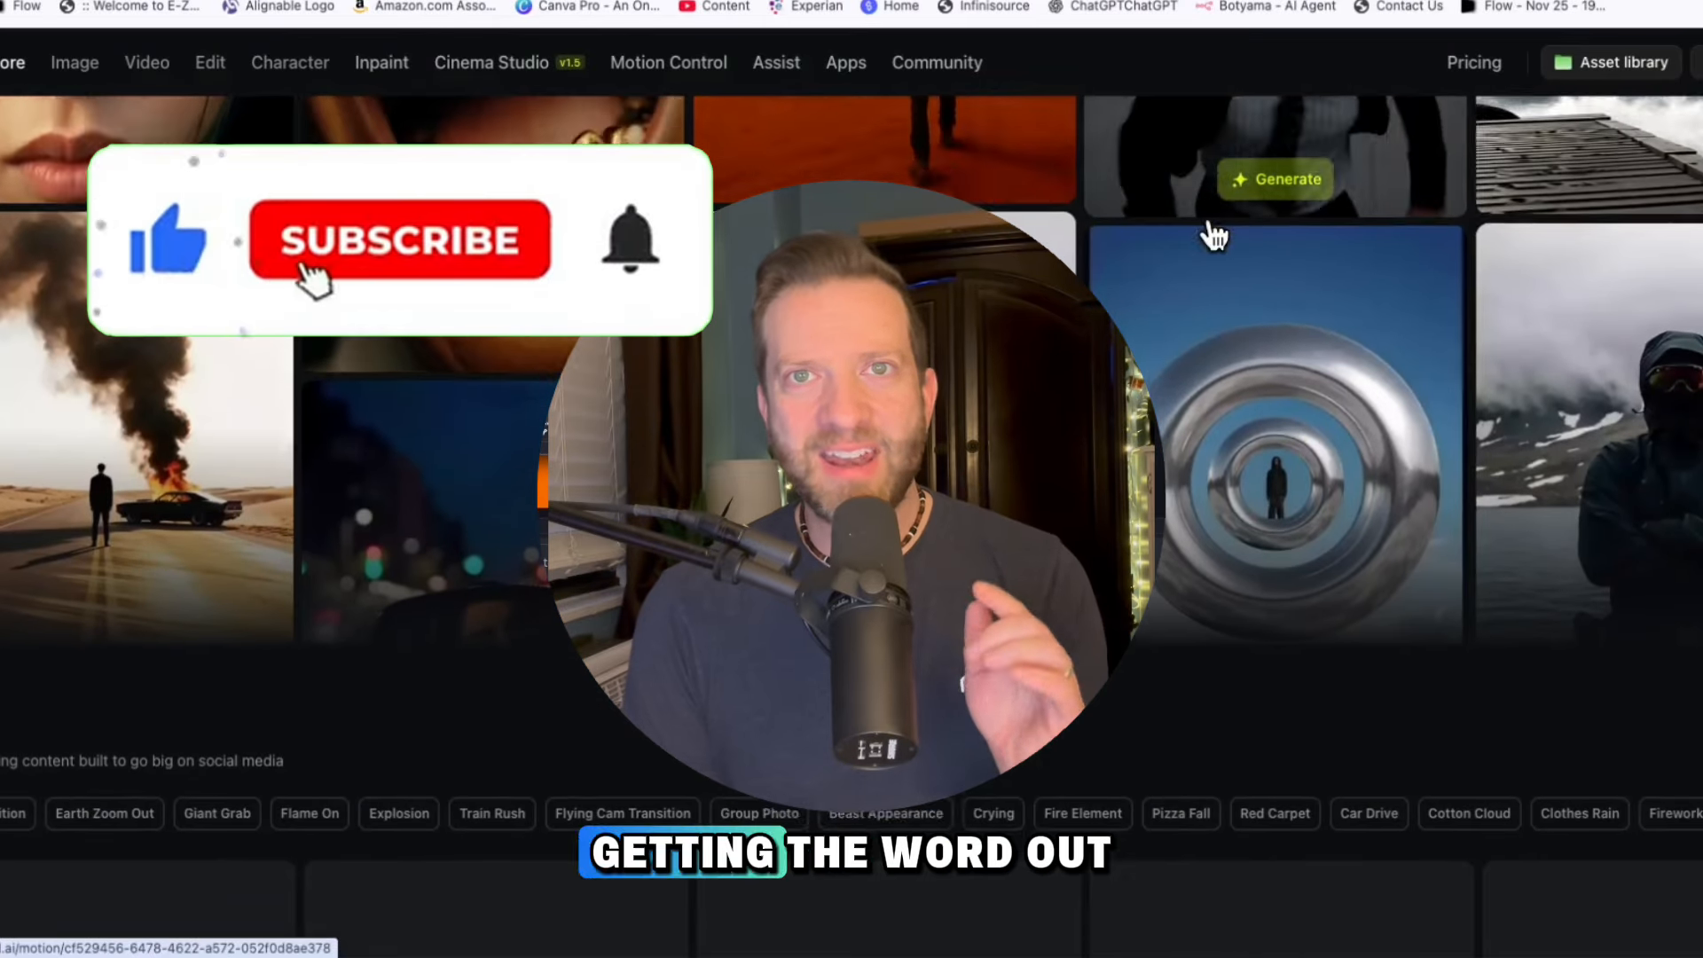
# Look through the Viral, creator-style and Commercial video preset galleries further down the Explore page
pyautogui.scroll(-3, 1211, 233)
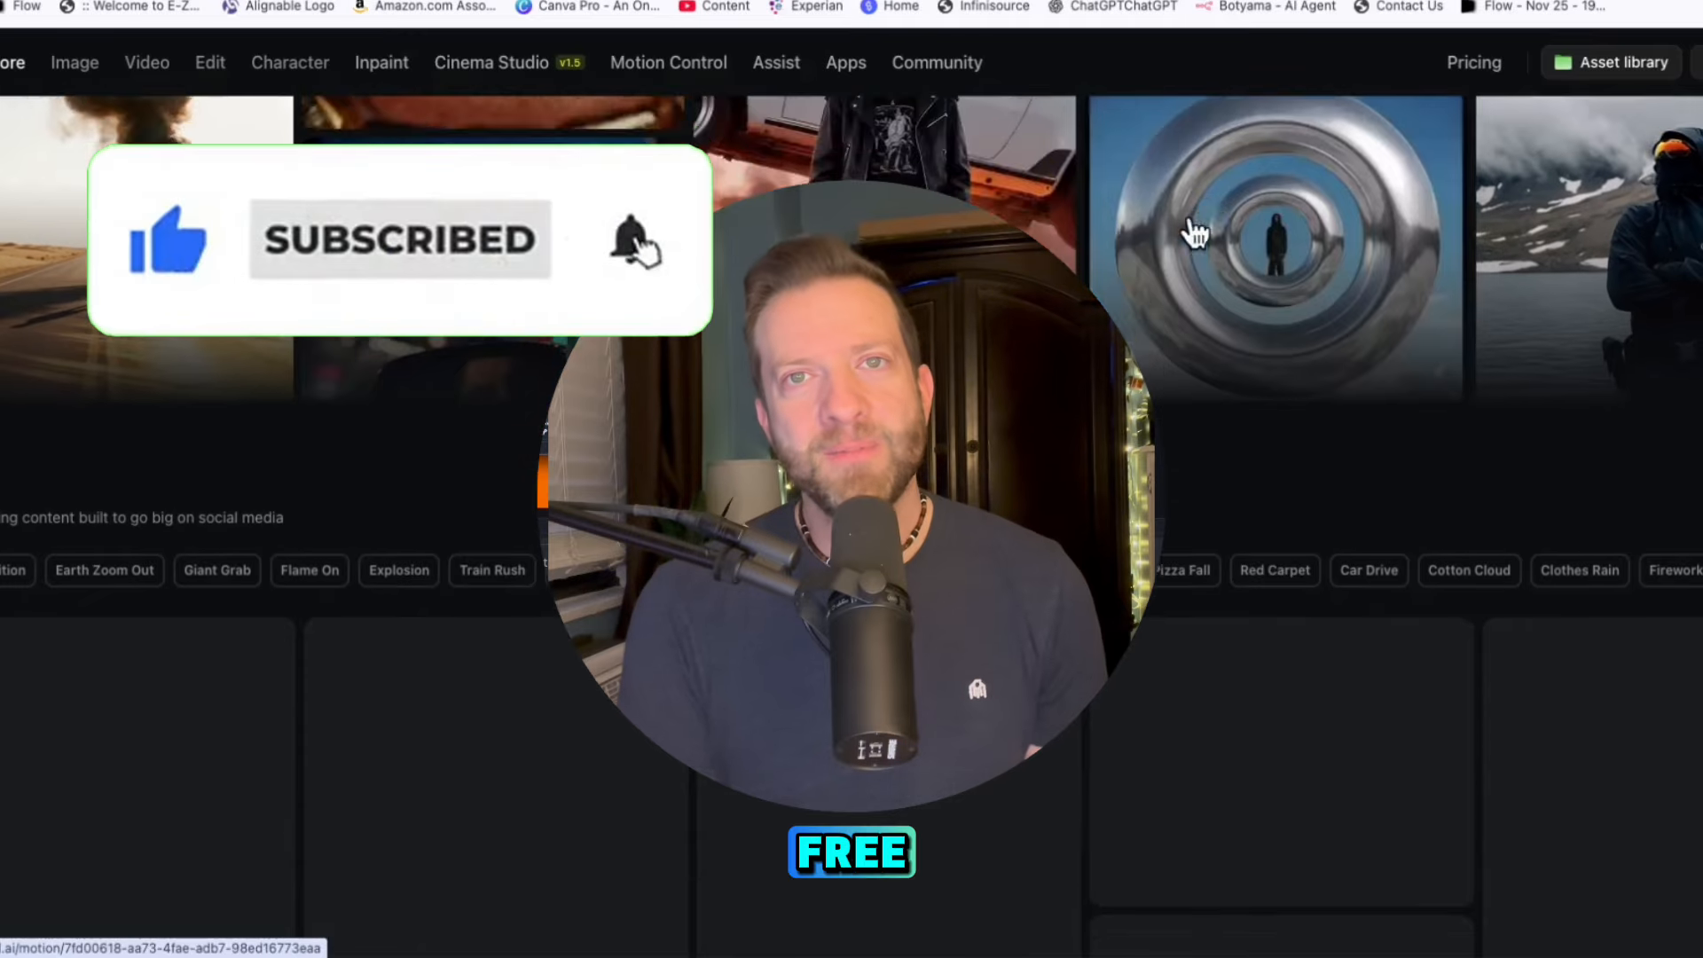
pyautogui.scroll(-3, 1195, 232)
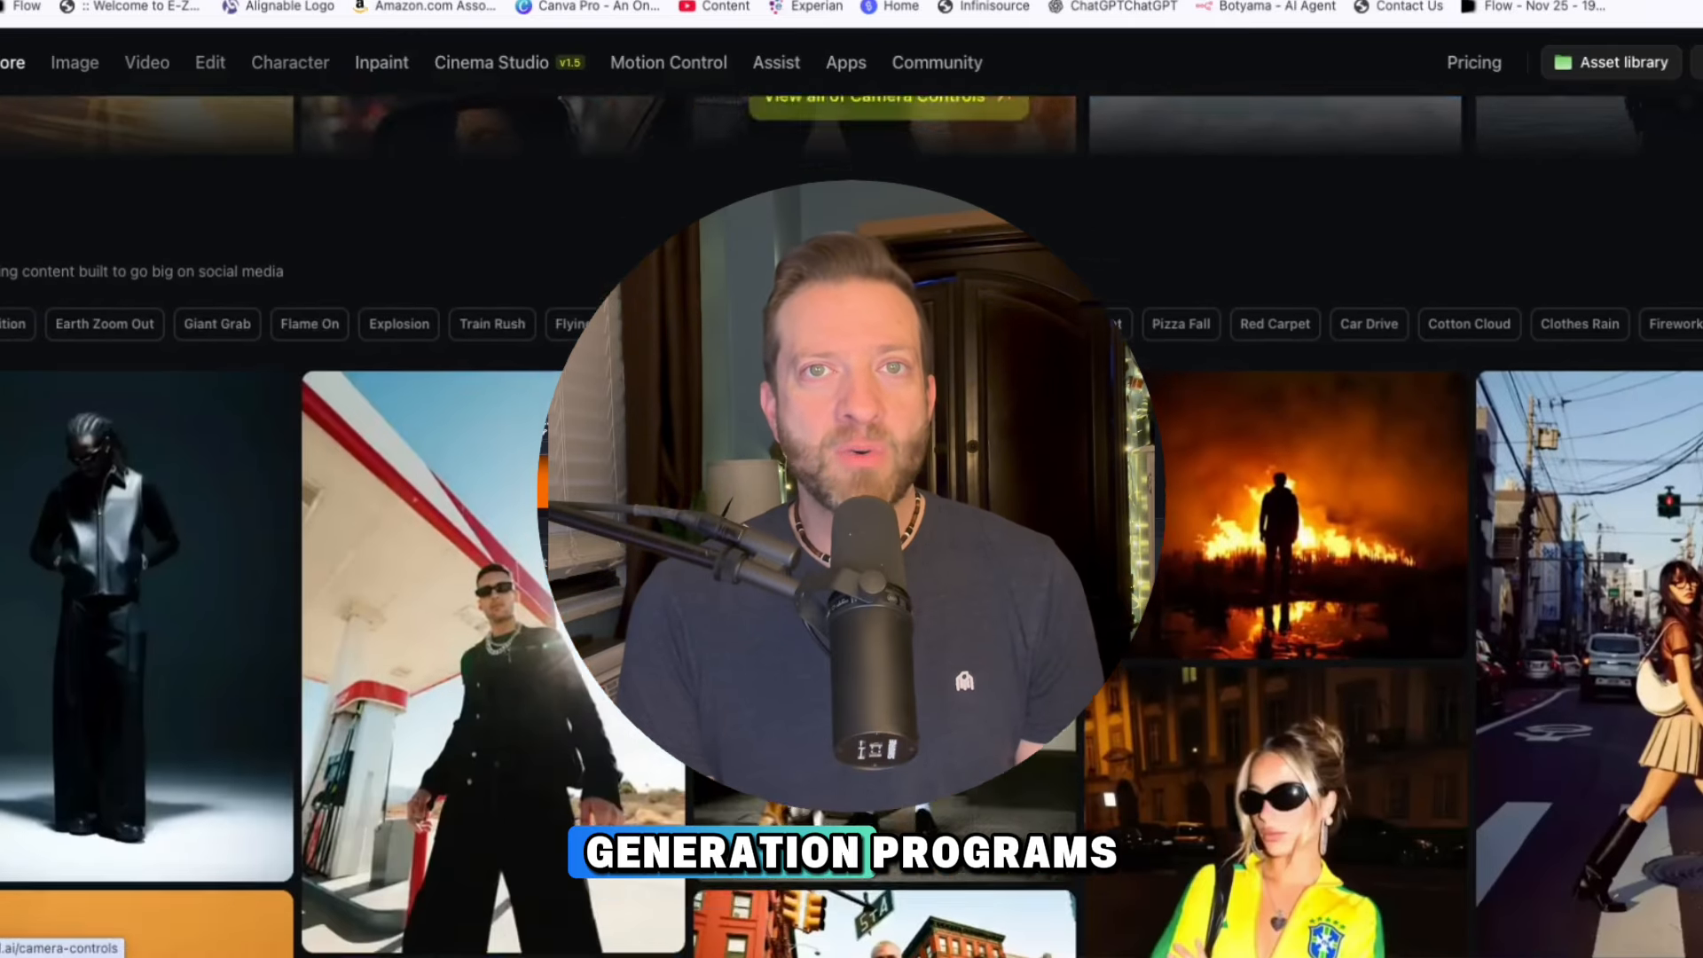
pyautogui.scroll(-3, 1196, 232)
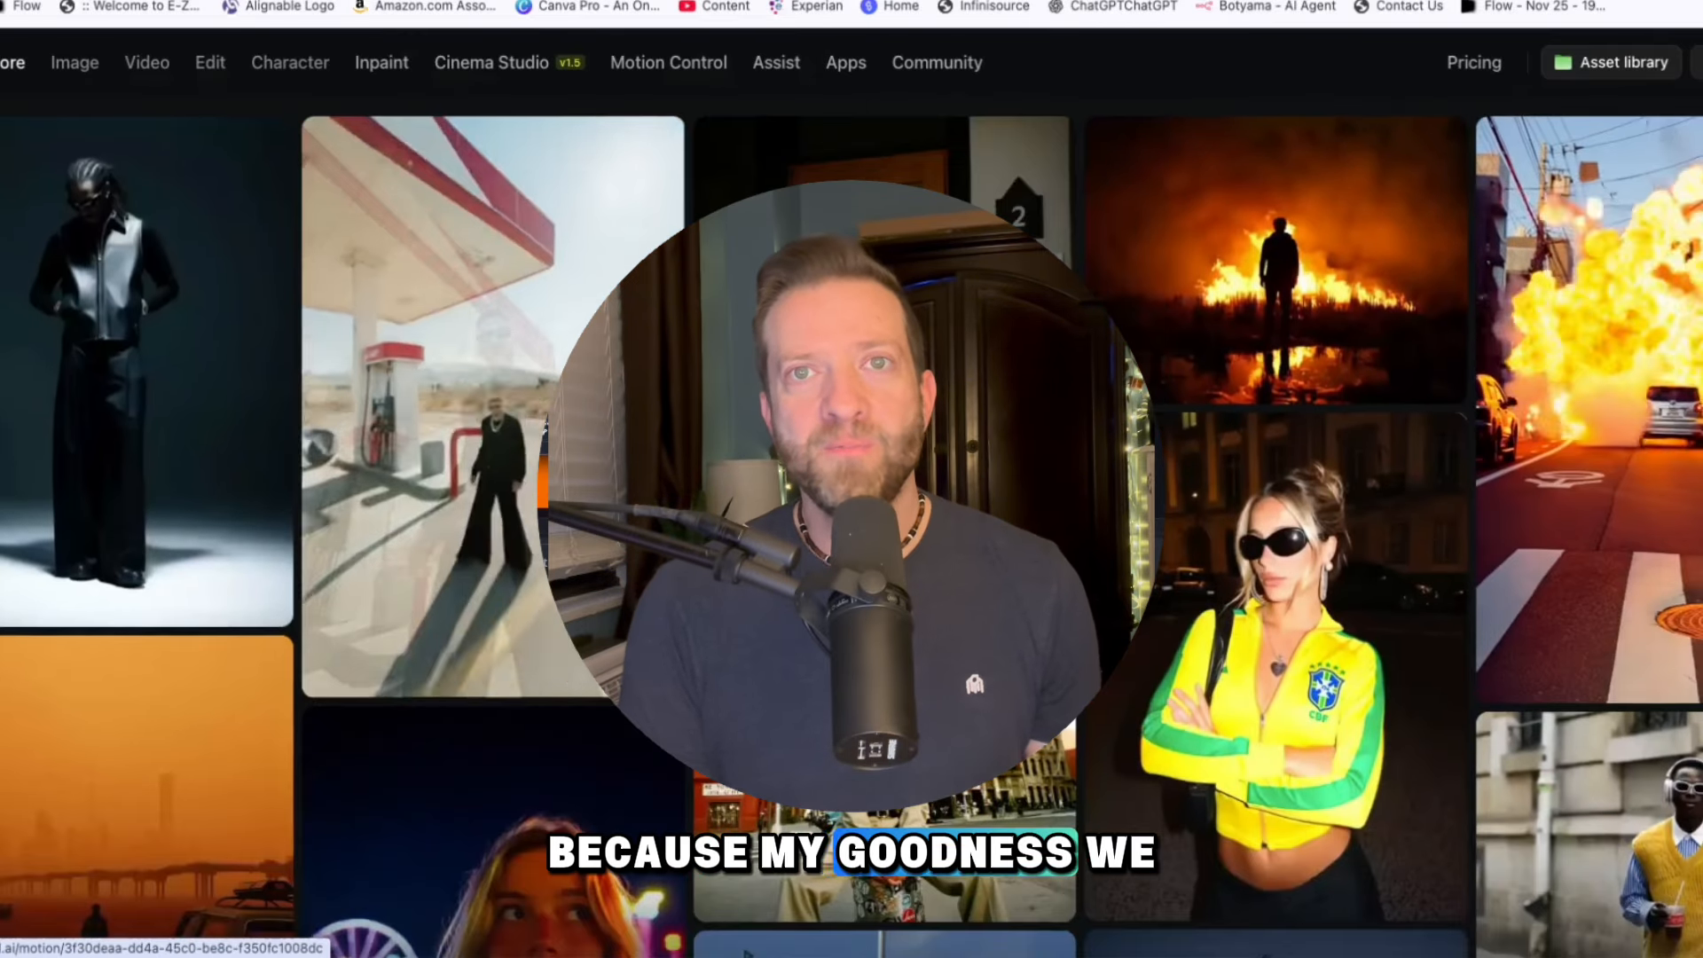
pyautogui.scroll(-1, 852, 527)
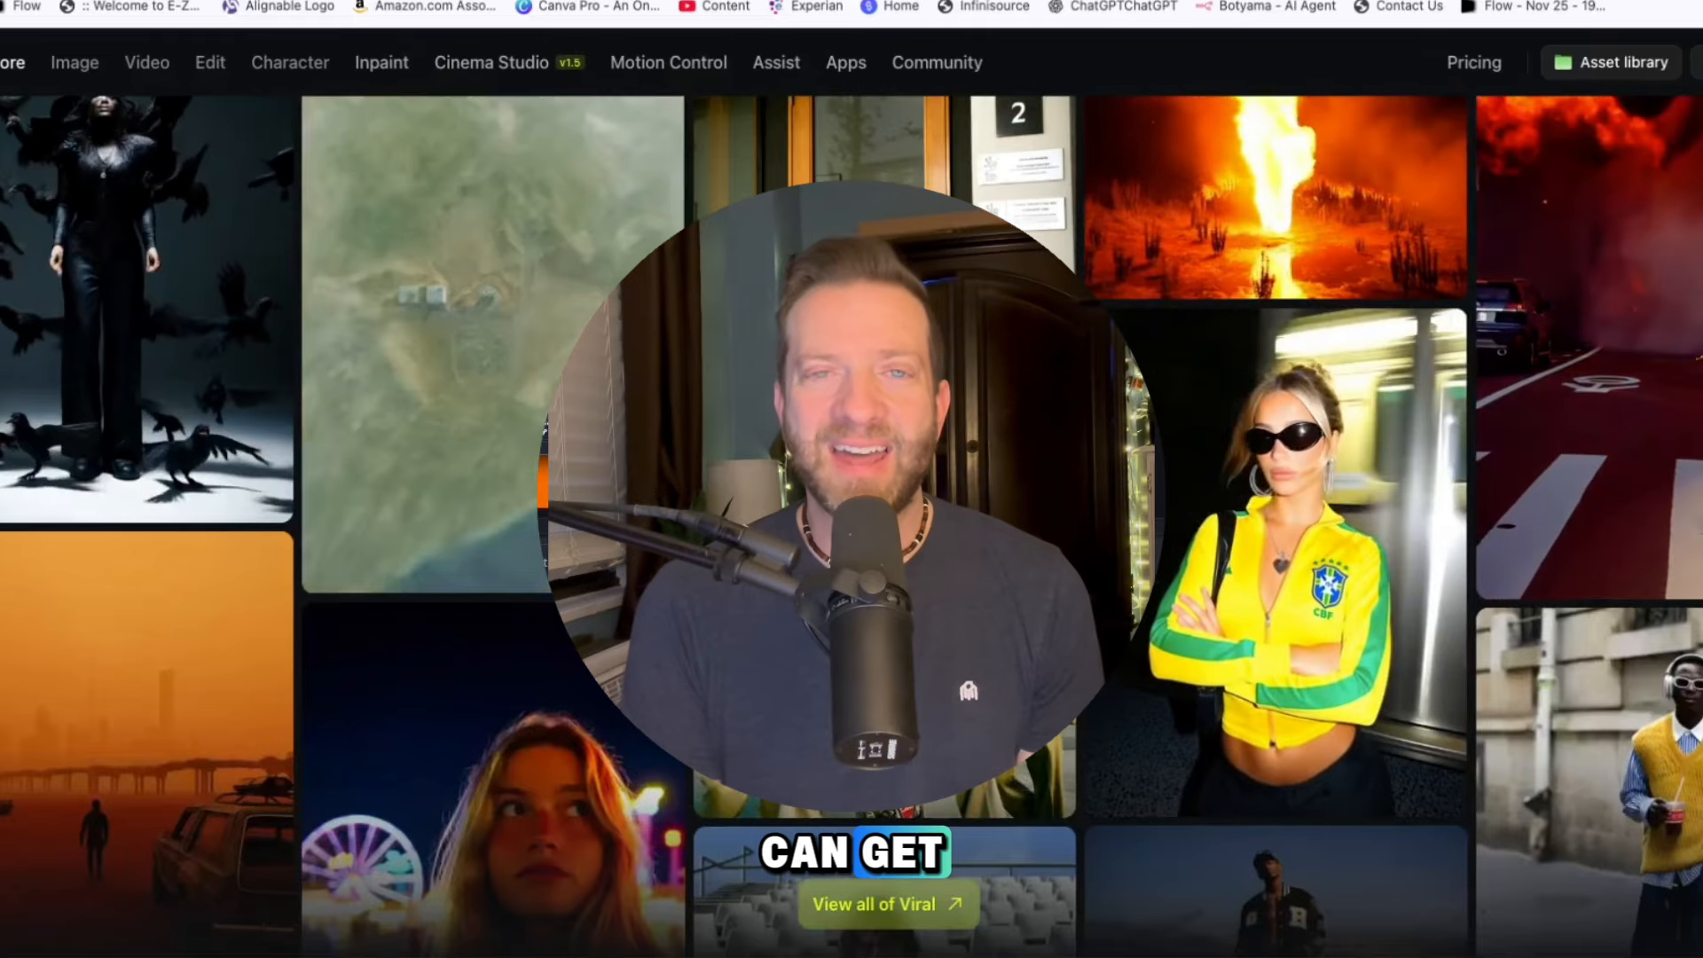
pyautogui.scroll(-4, 852, 528)
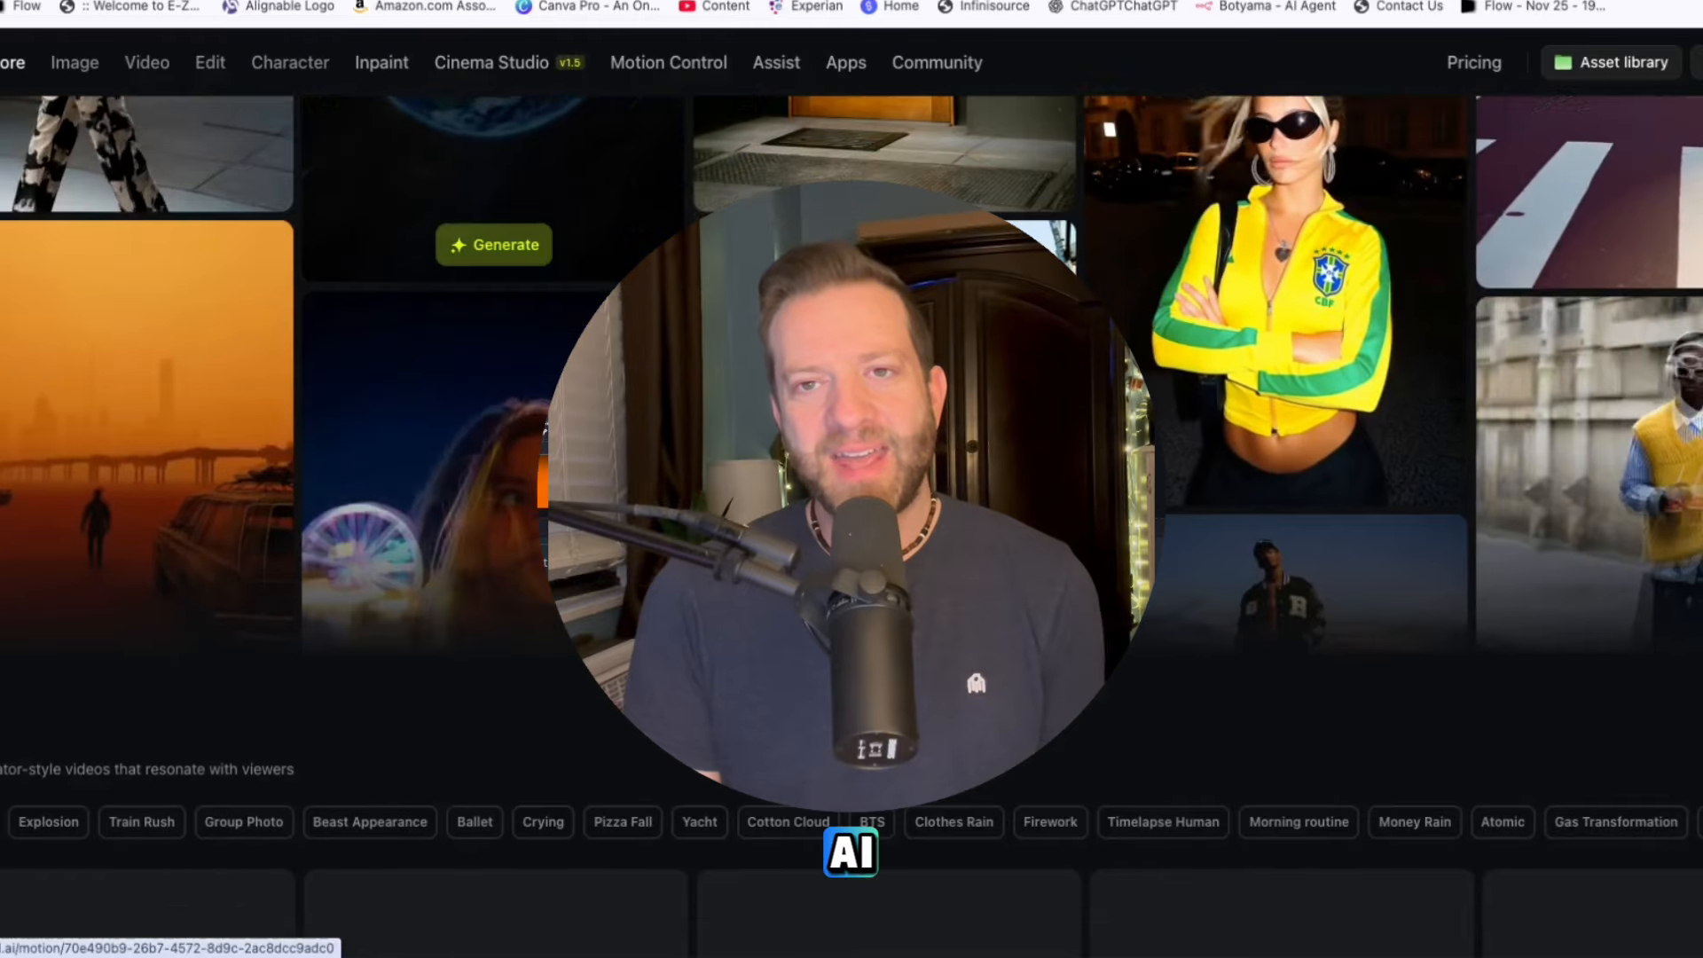
pyautogui.scroll(-6, 852, 528)
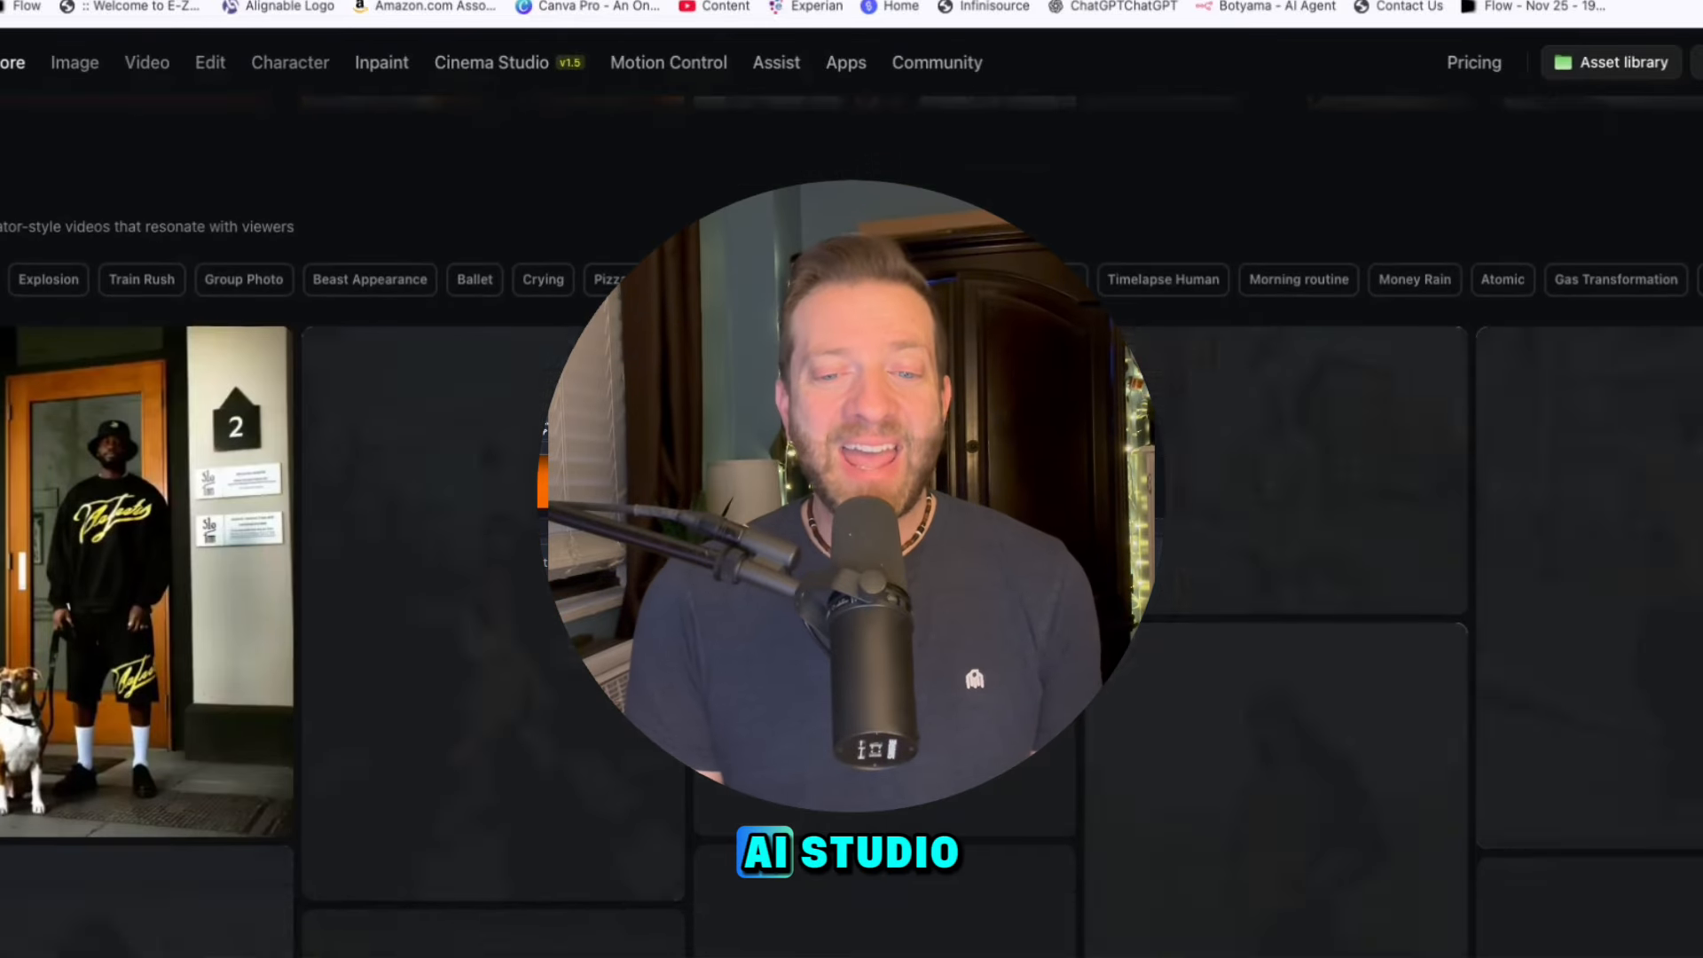
pyautogui.scroll(-3, 852, 528)
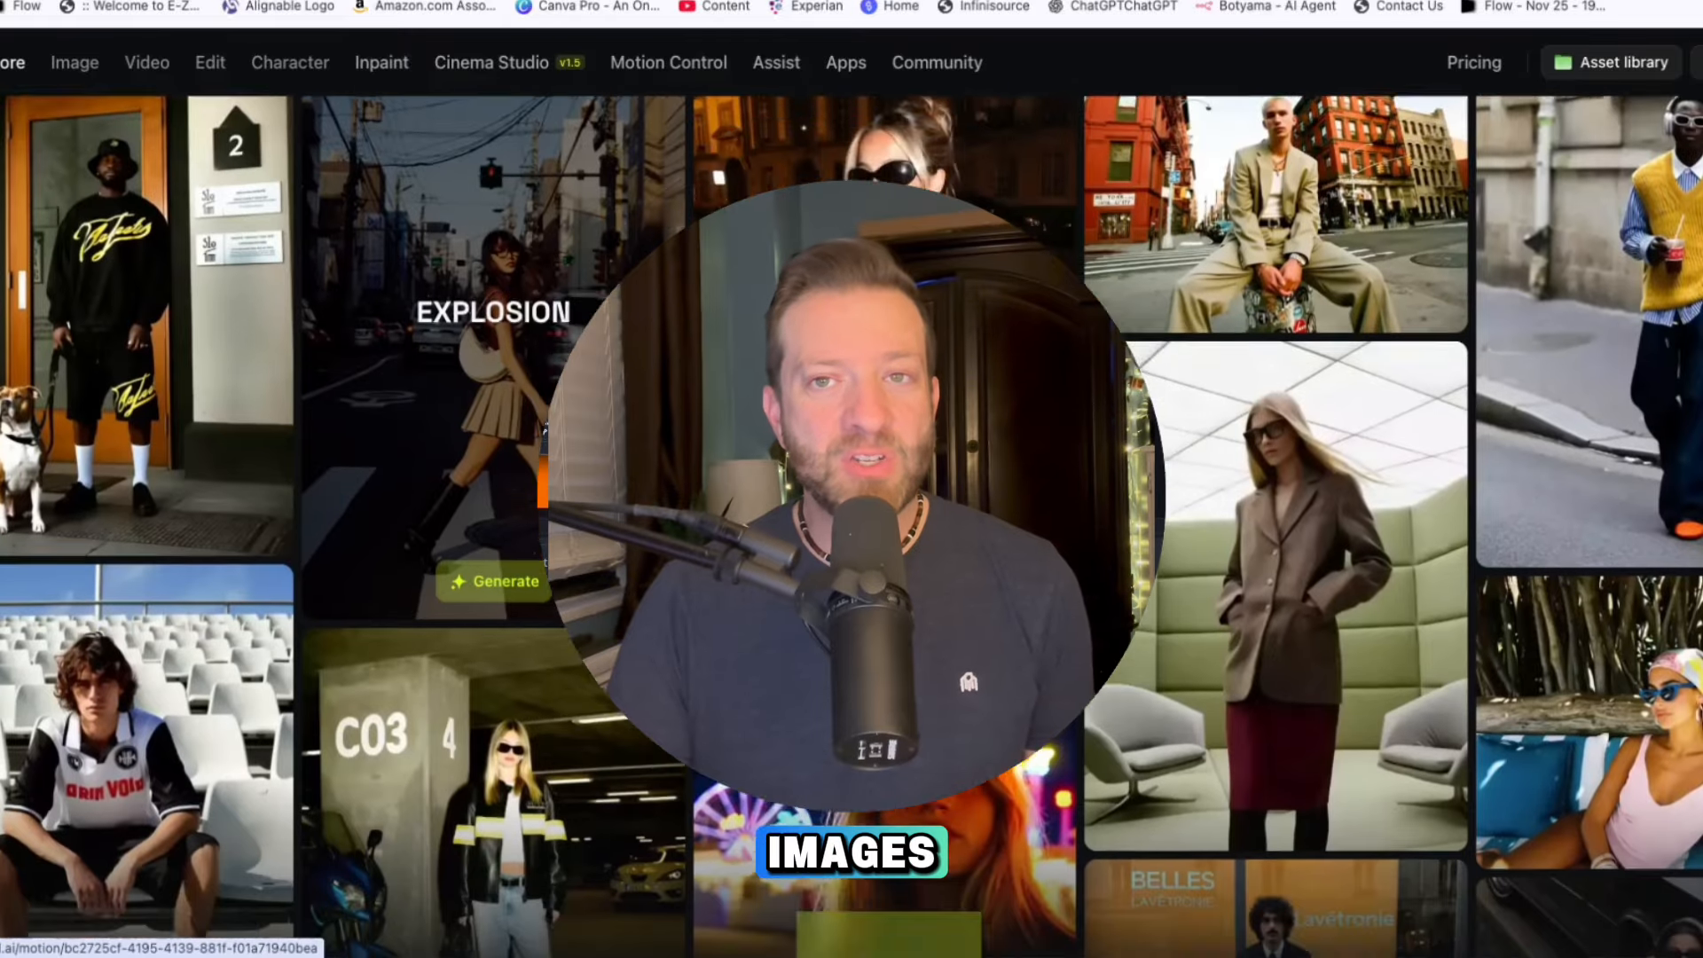
pyautogui.scroll(-4, 851, 528)
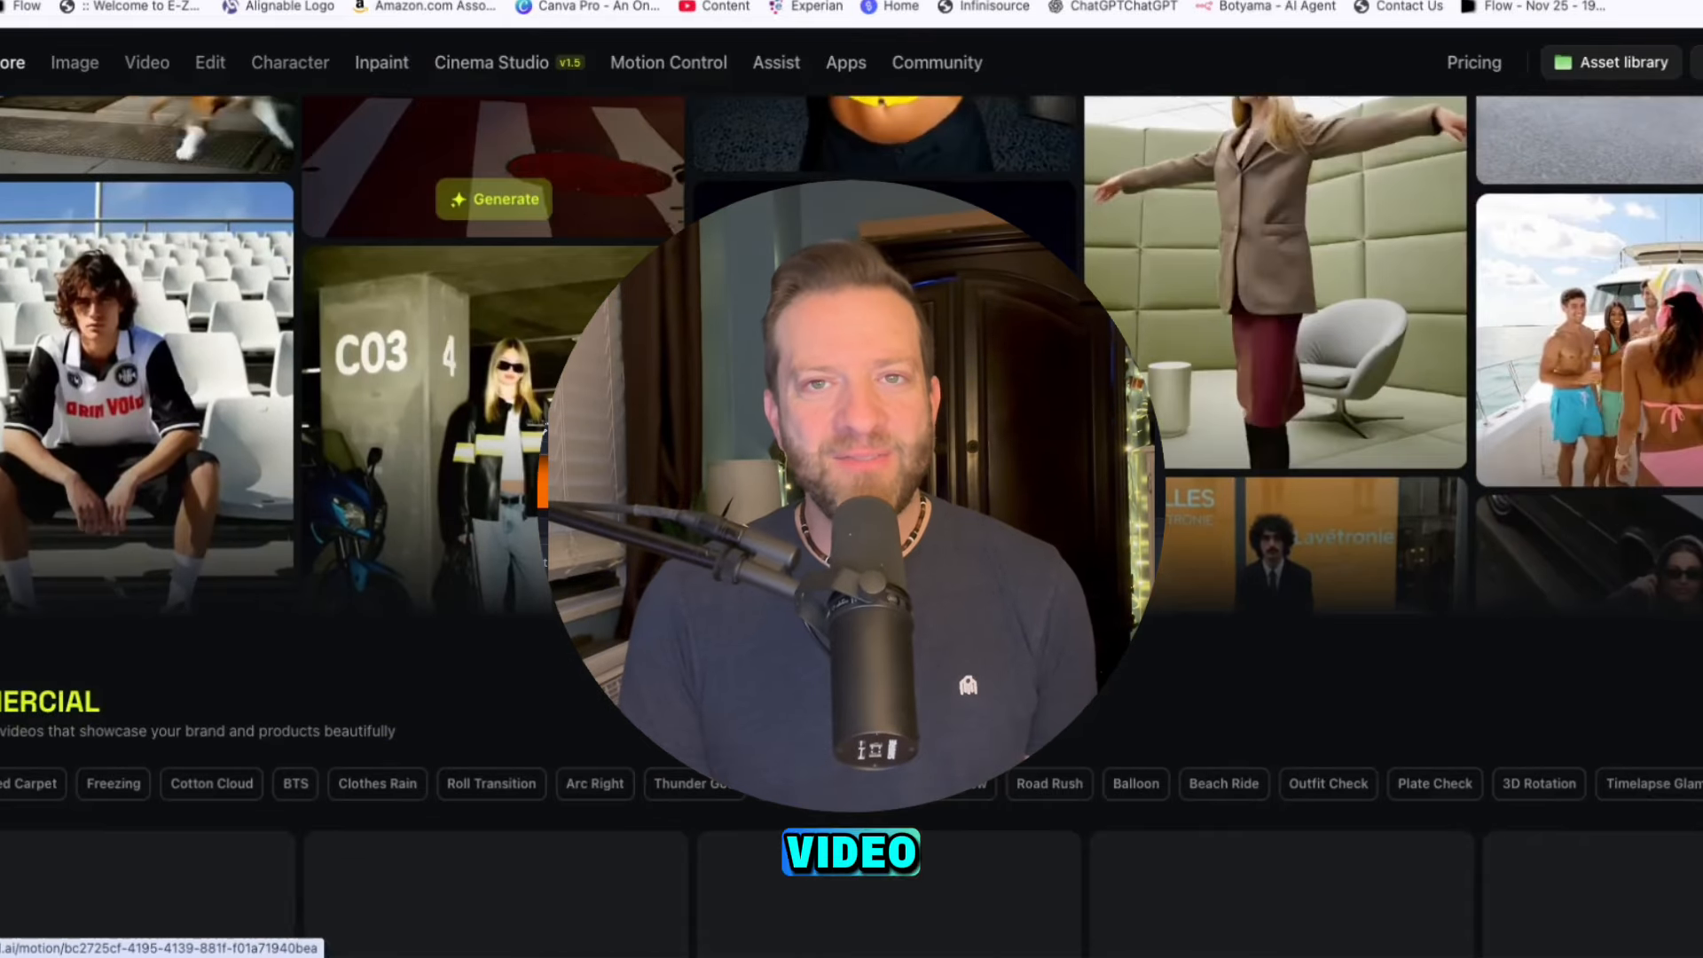
pyautogui.scroll(-4, 851, 528)
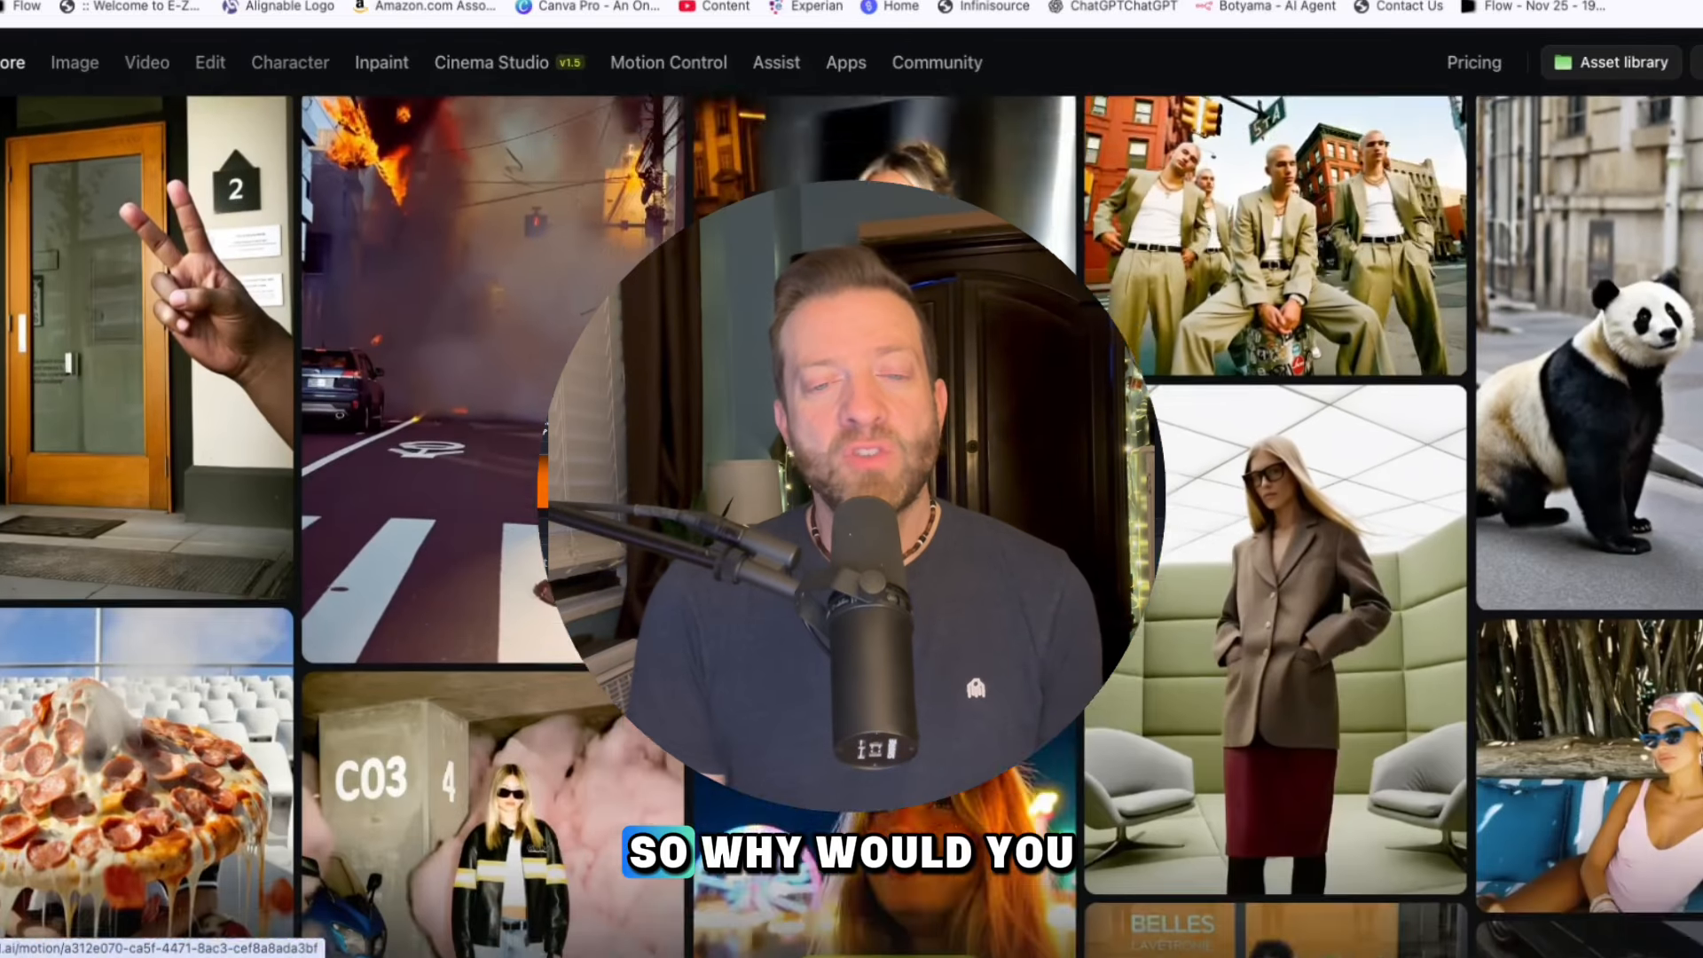
pyautogui.scroll(-2, 852, 528)
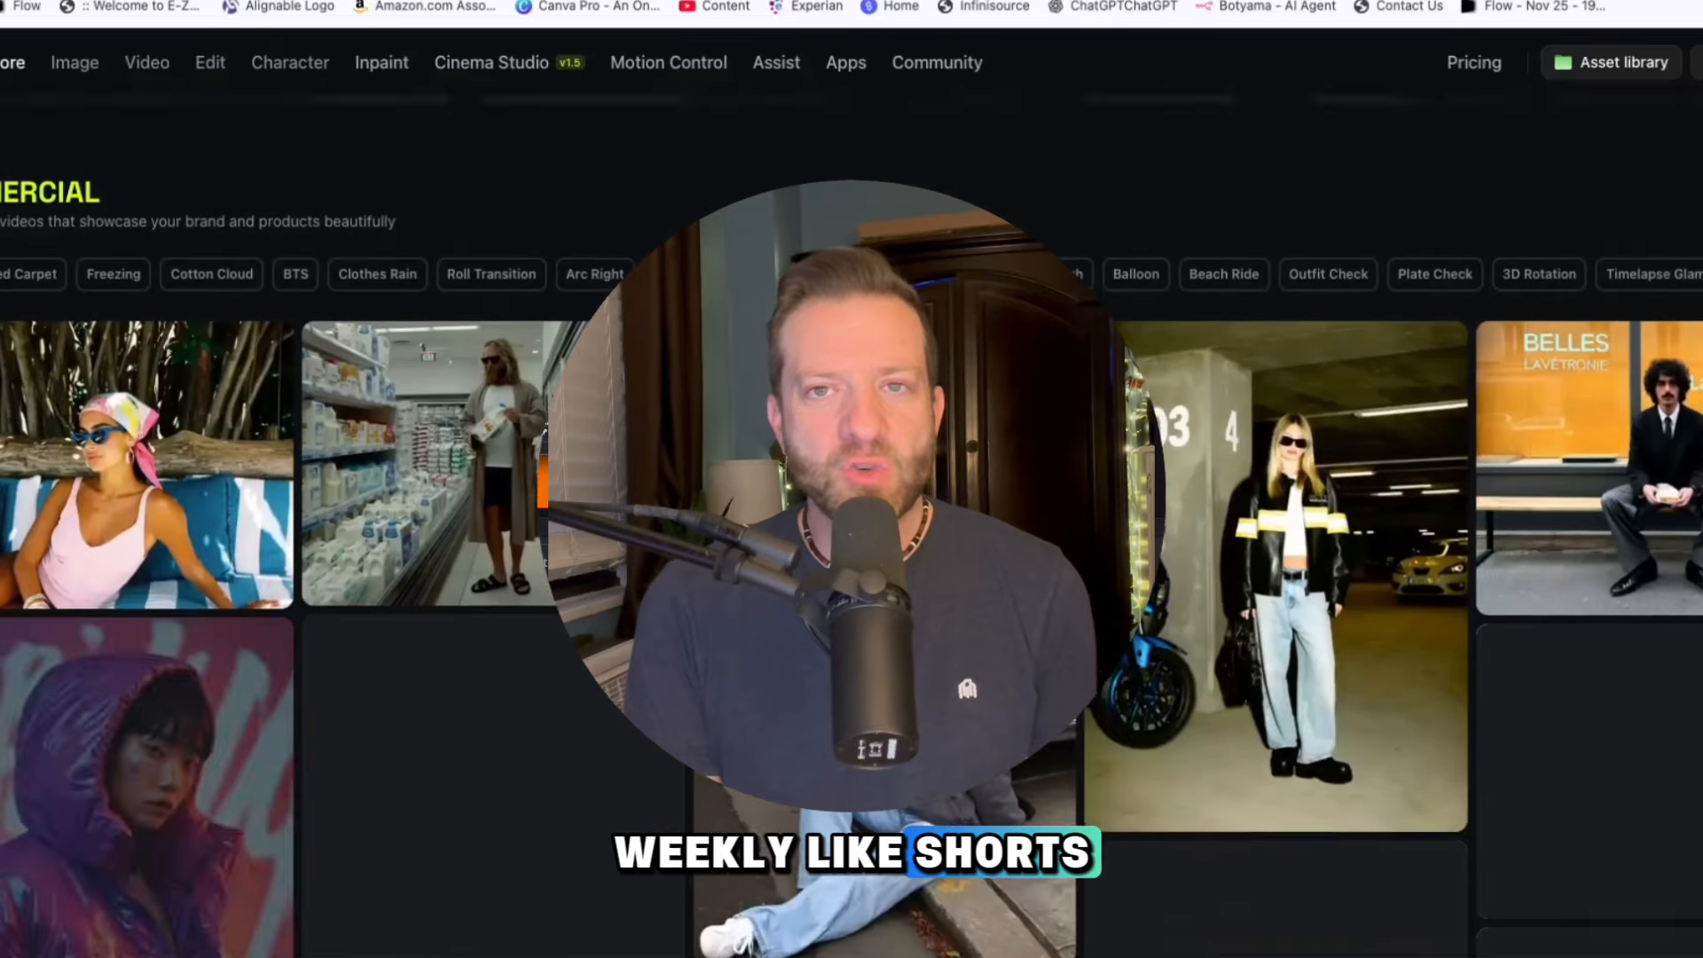
pyautogui.scroll(-1, 852, 528)
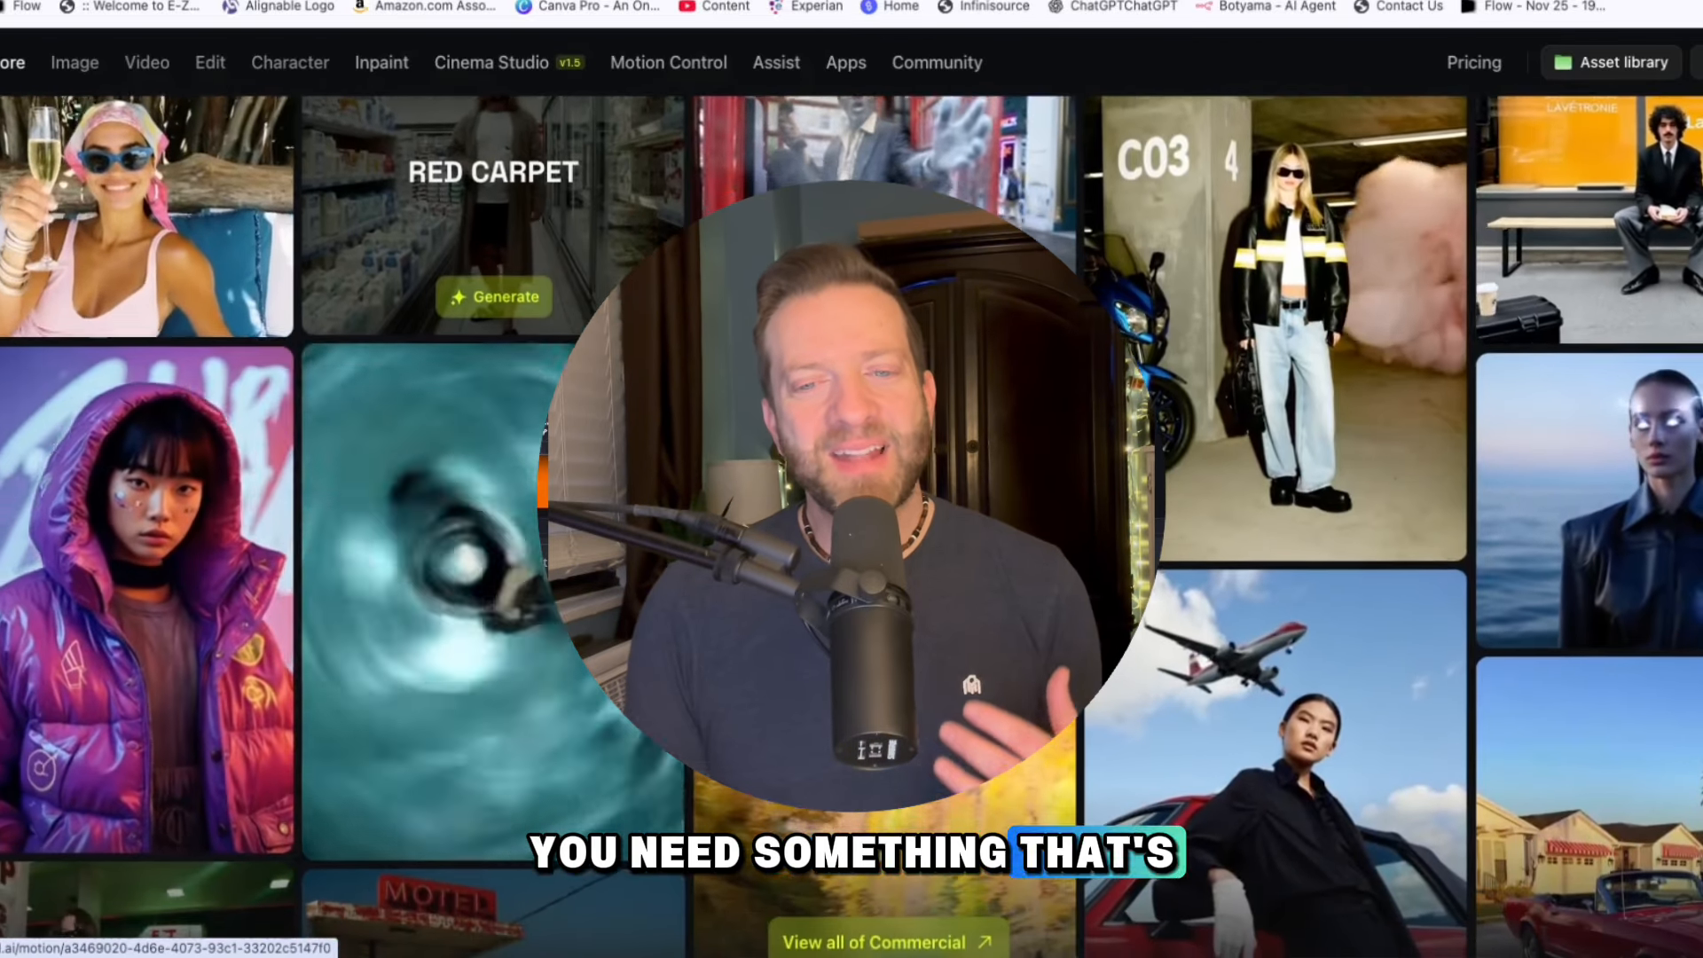
pyautogui.scroll(-3, 852, 528)
pyautogui.scroll(-6, 852, 528)
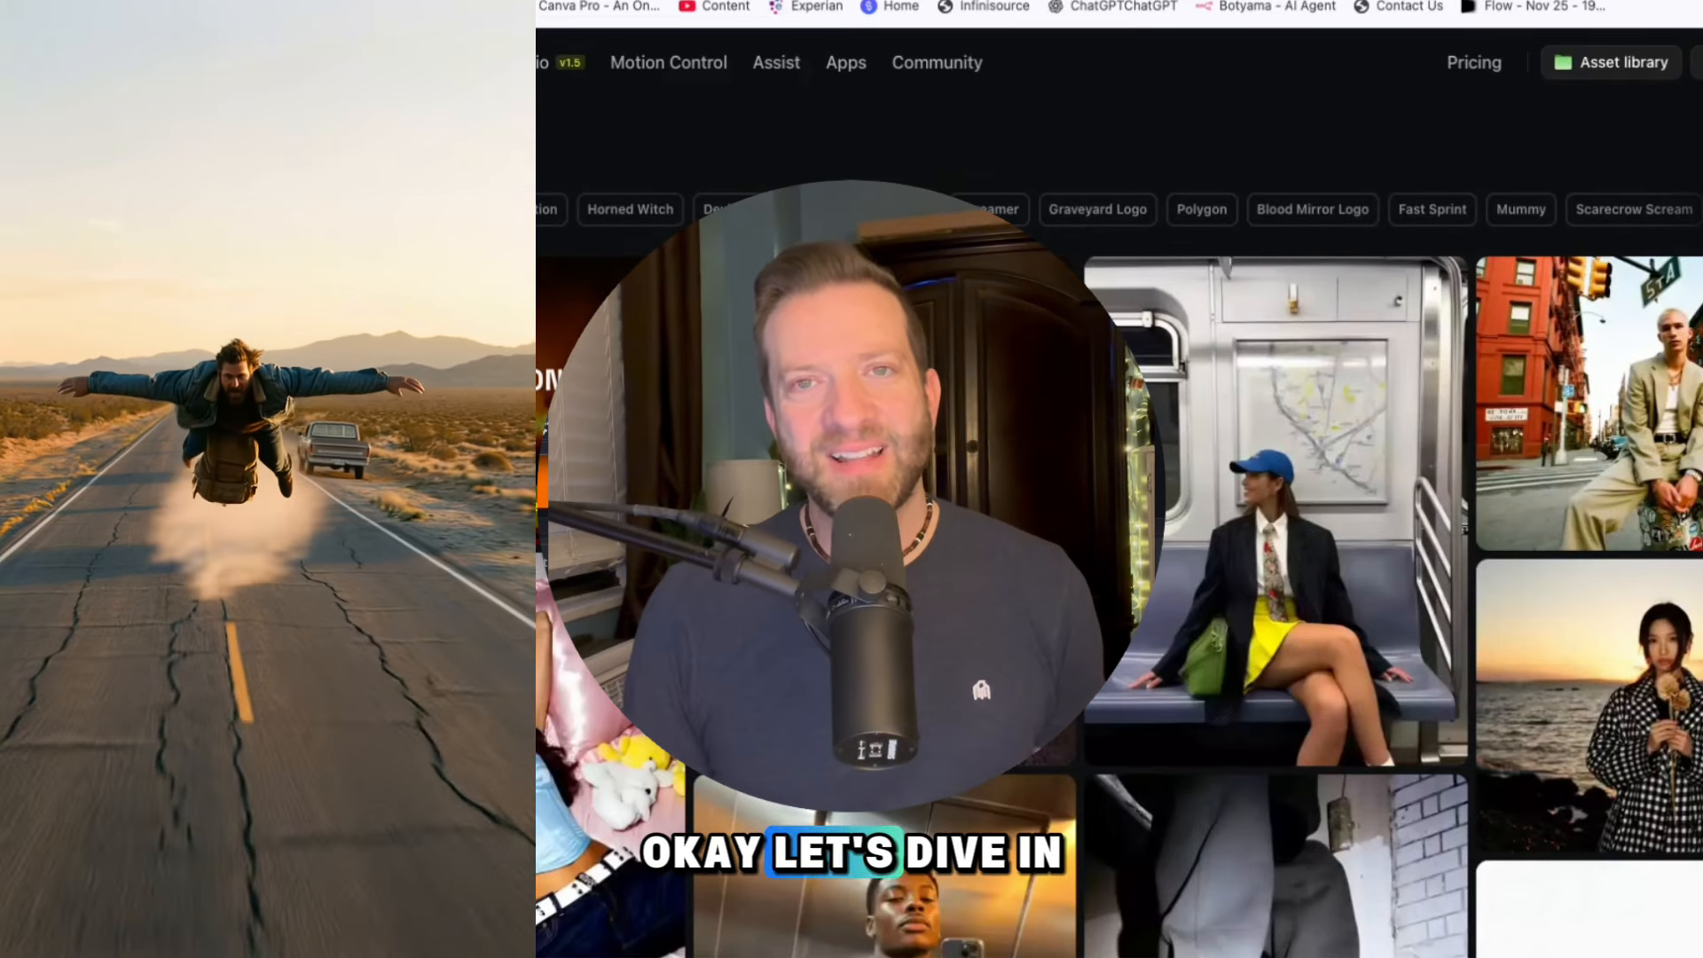
pyautogui.scroll(-2, 852, 528)
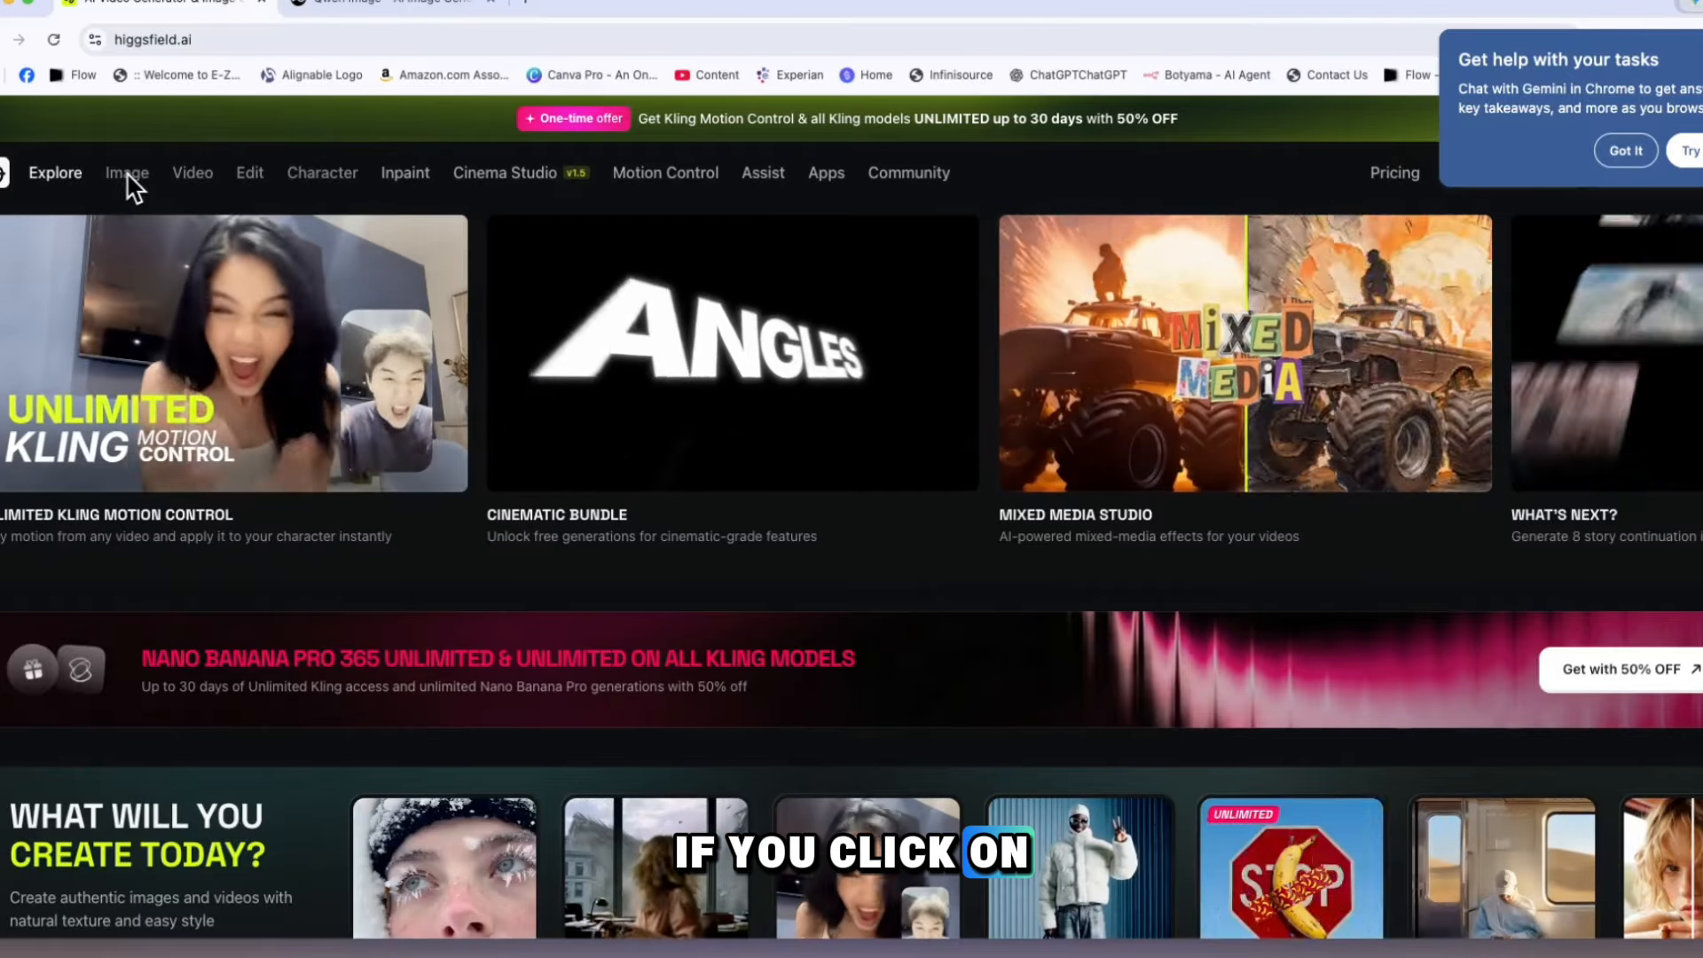
# View the features and models offered for image generation, followed by those offered for video
pyautogui.click(130, 182)
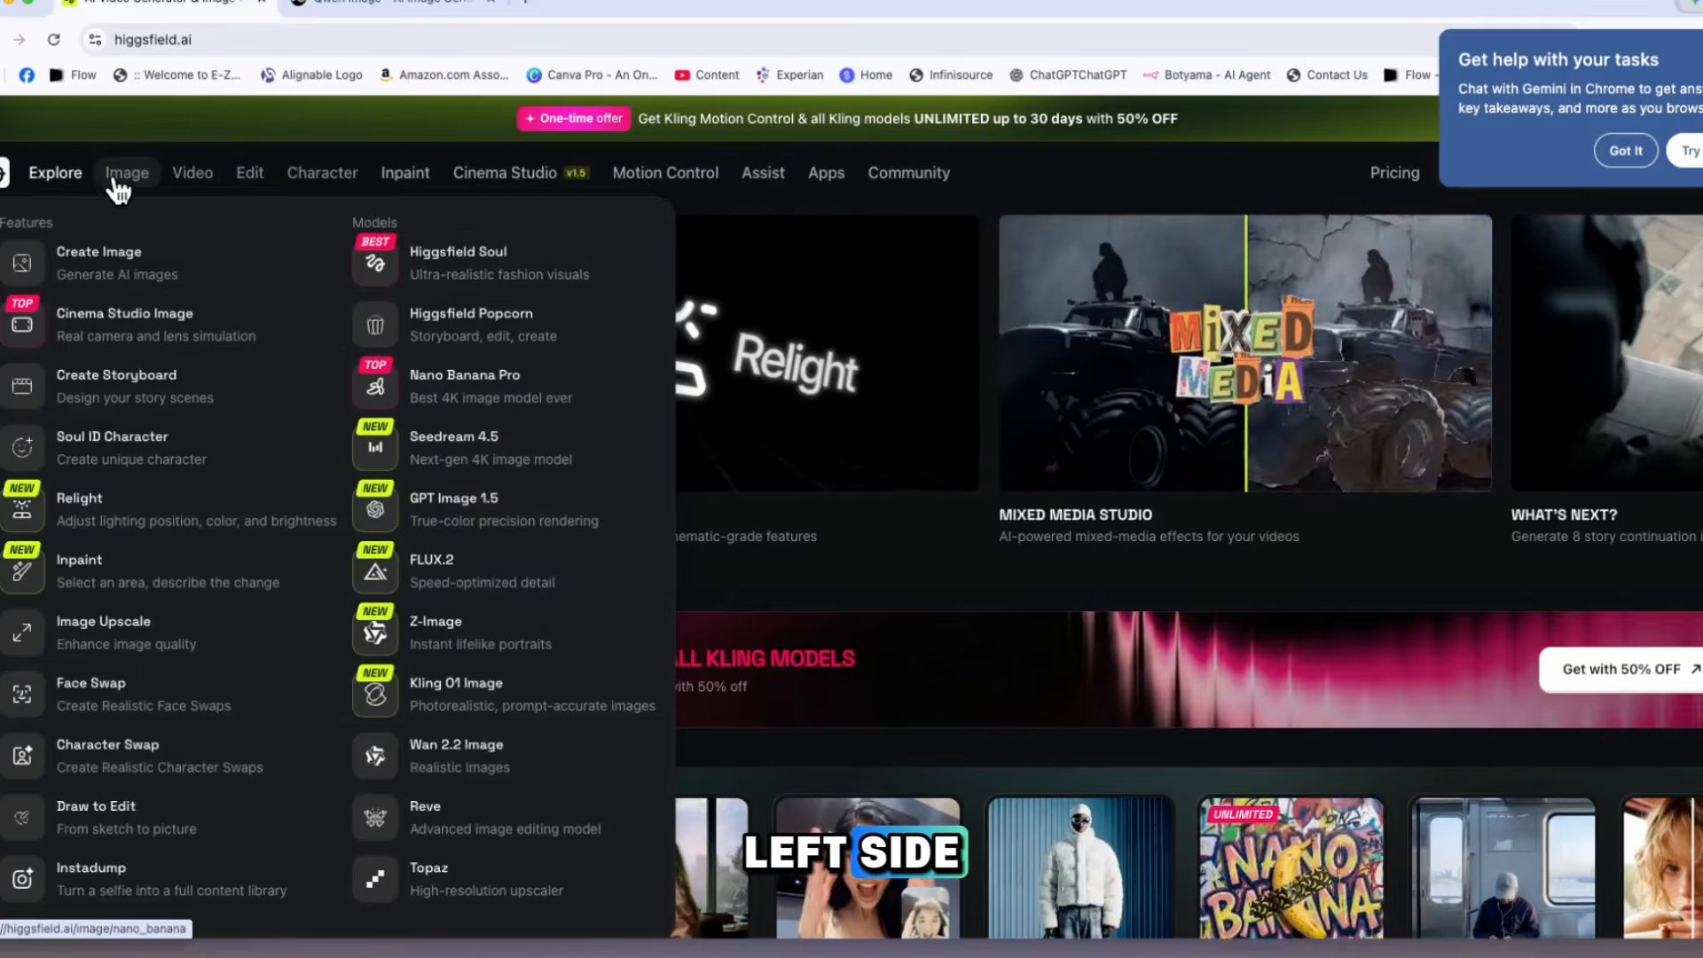
pyautogui.moveTo(193, 182)
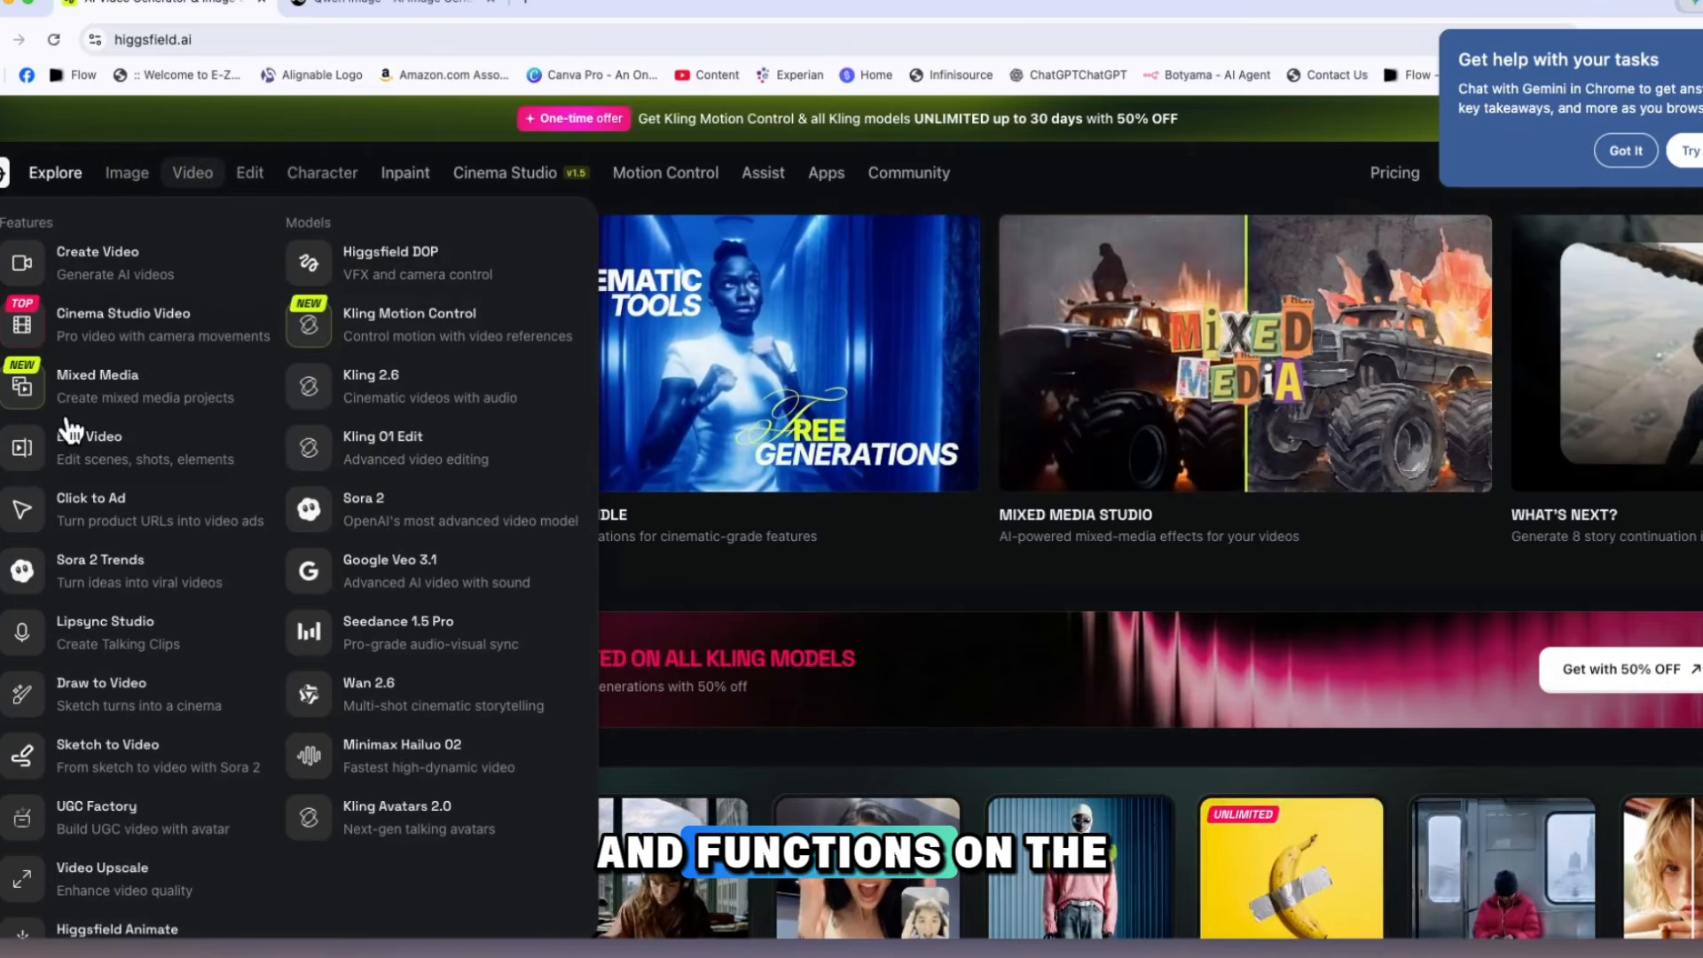
# View the remaining video features, then the editing features and models and the Character options
pyautogui.scroll(-2, 131, 720)
pyautogui.moveTo(248, 174)
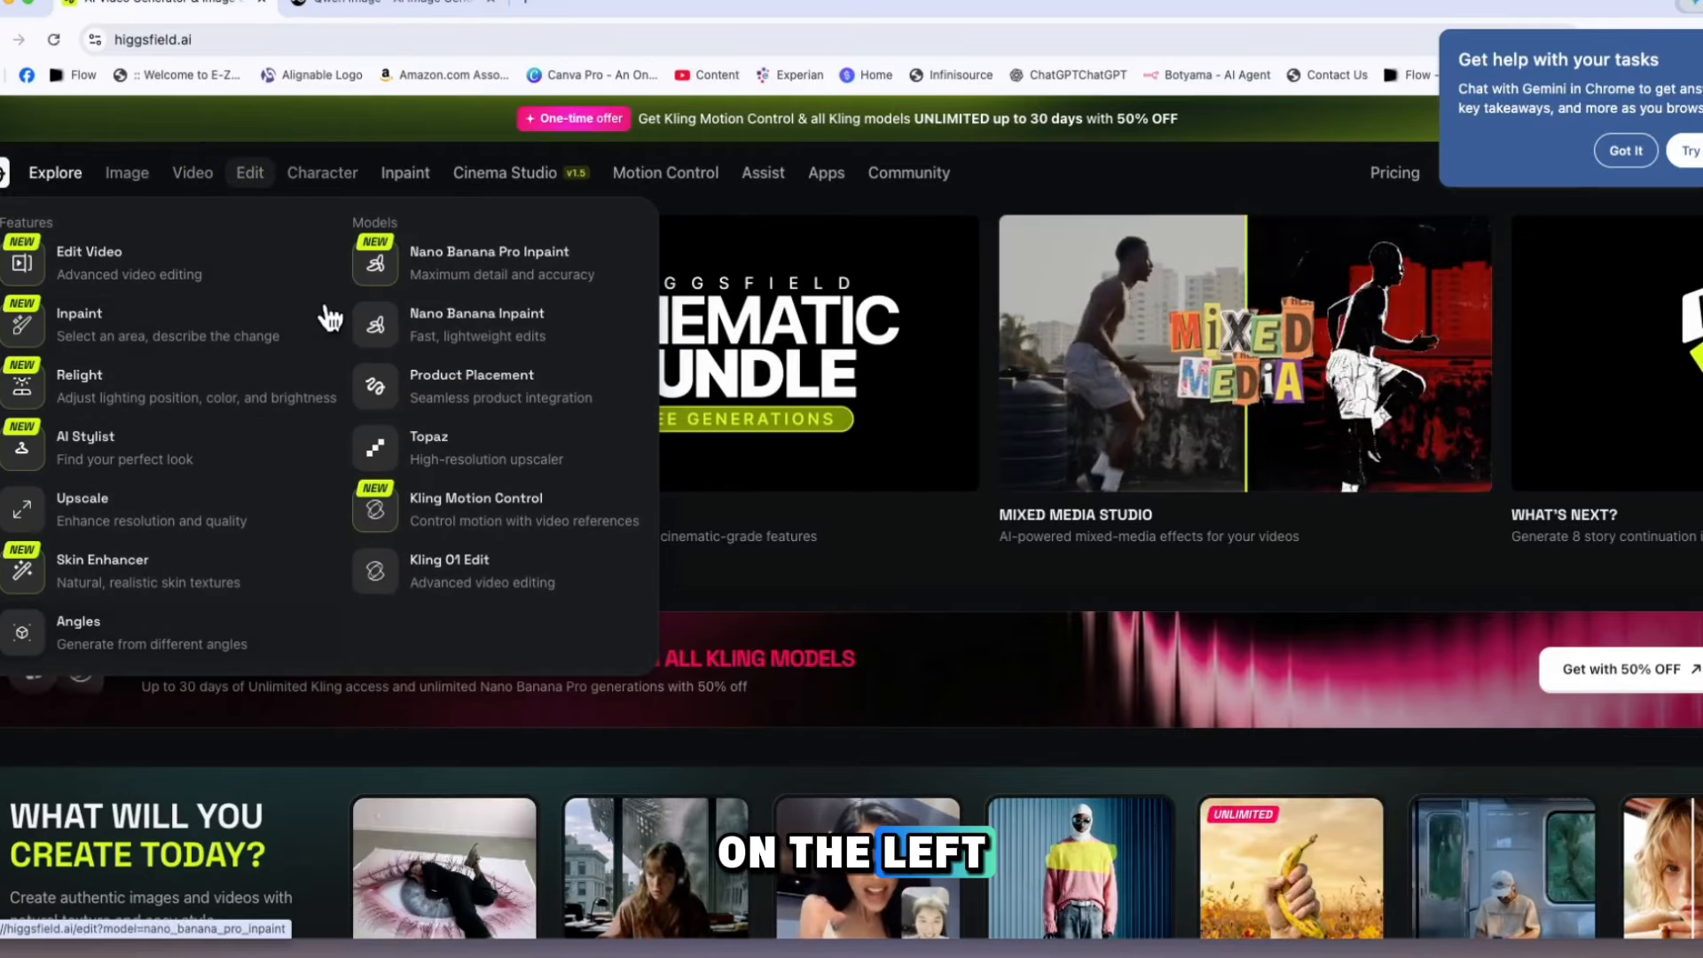
pyautogui.moveTo(333, 172)
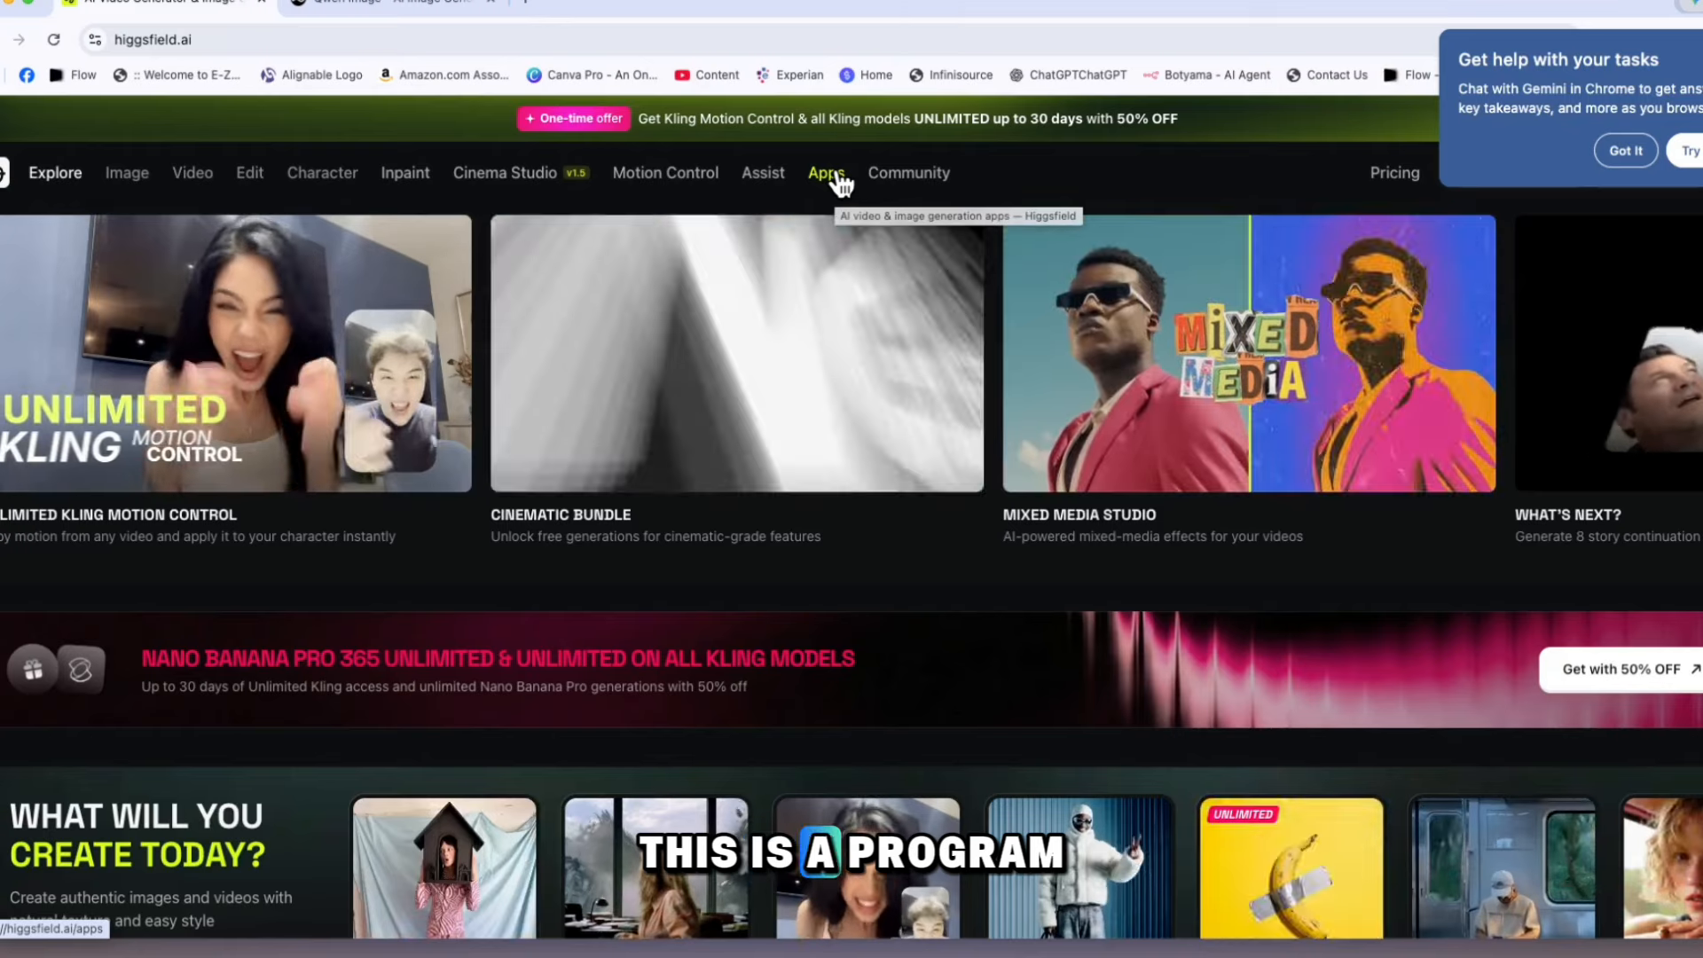
# Open the Higgsfield Apps page and look through the Most Popular, New, Banana Boutique and Banana Arcade apps
pyautogui.click(834, 173)
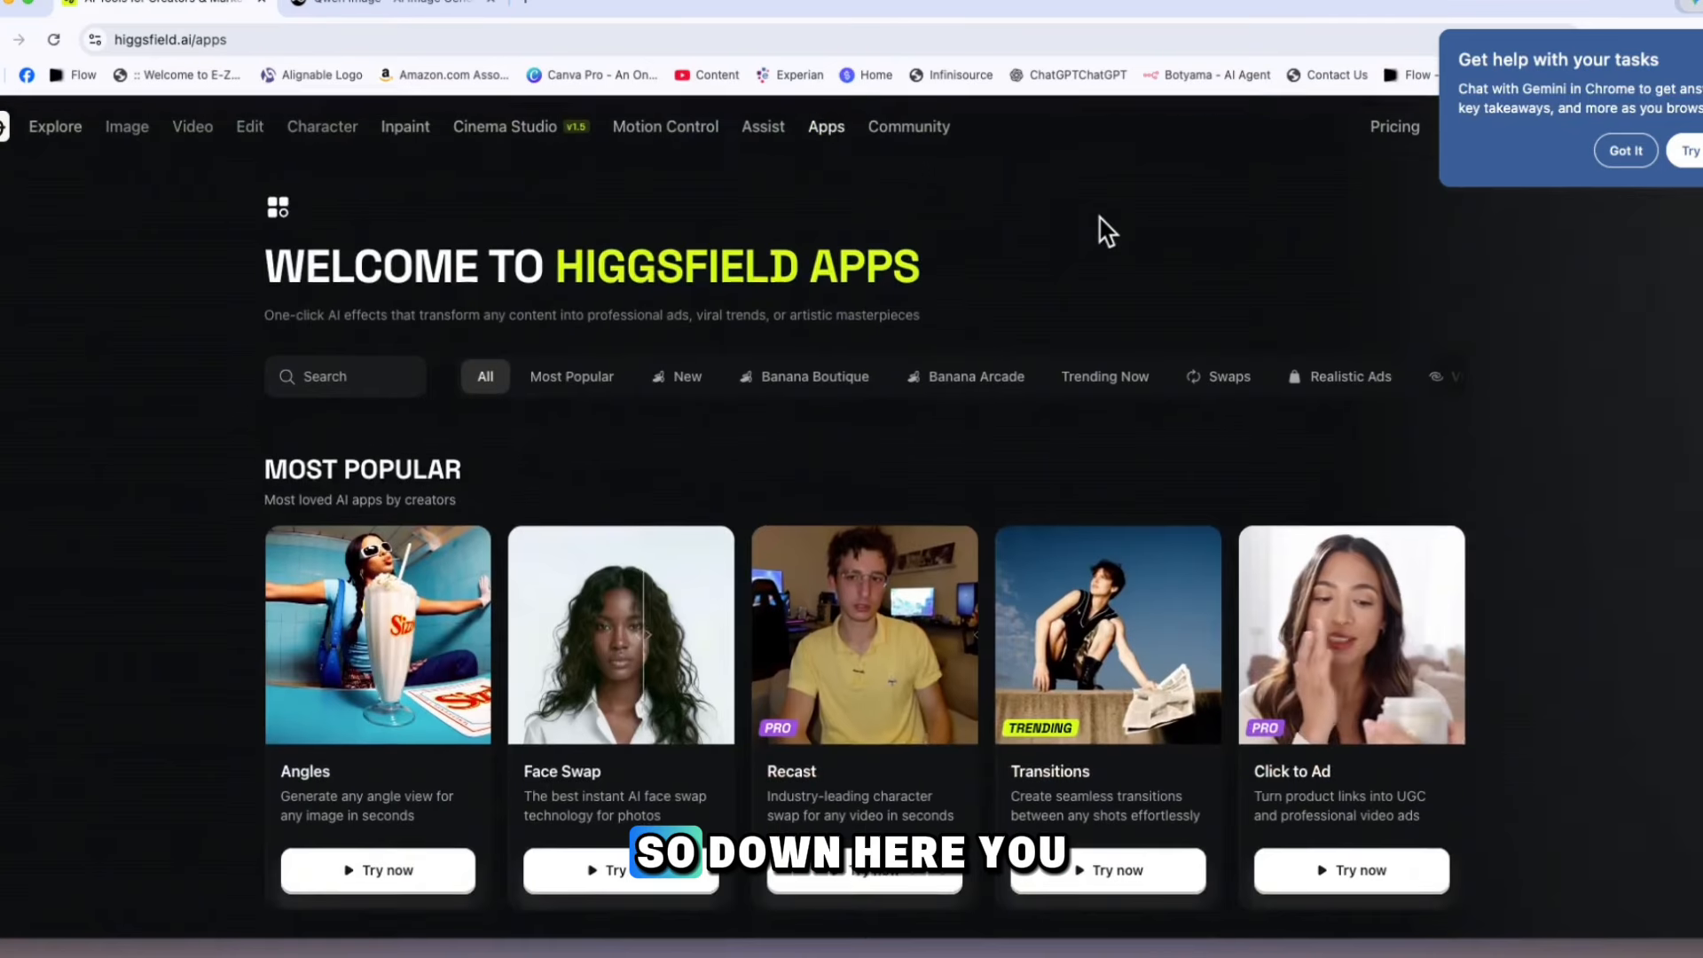
pyautogui.scroll(-3, 1109, 228)
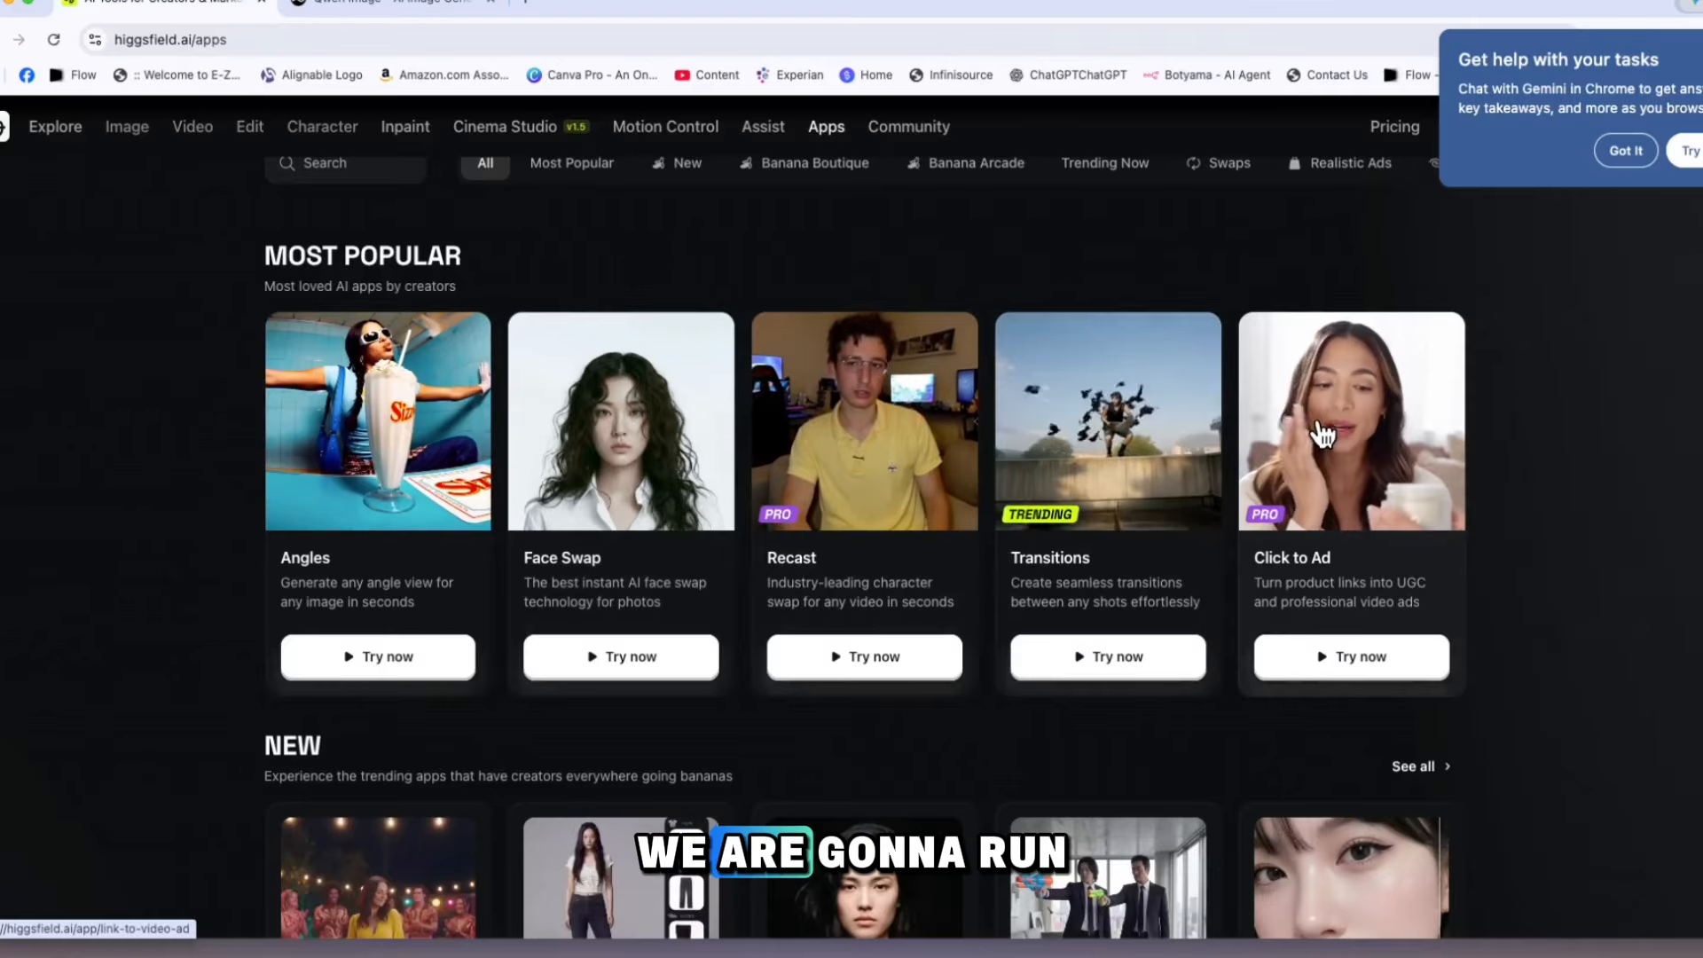
pyautogui.scroll(-3, 1315, 443)
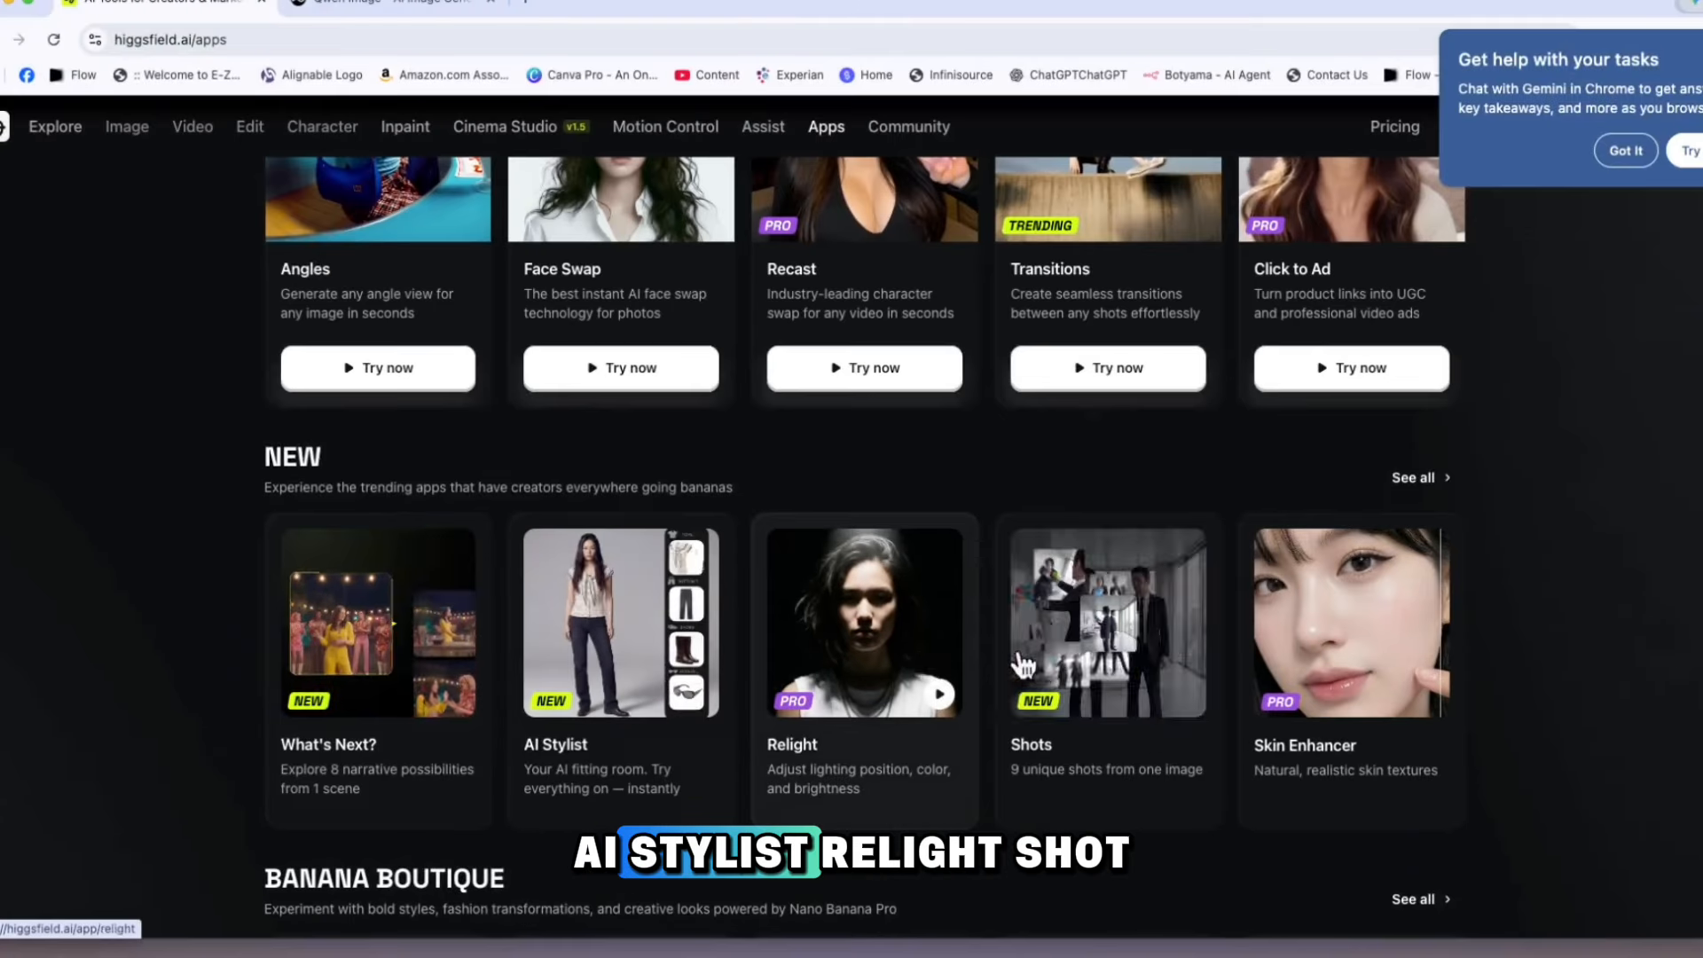
pyautogui.scroll(-6, 1216, 674)
pyautogui.scroll(-1, 1219, 674)
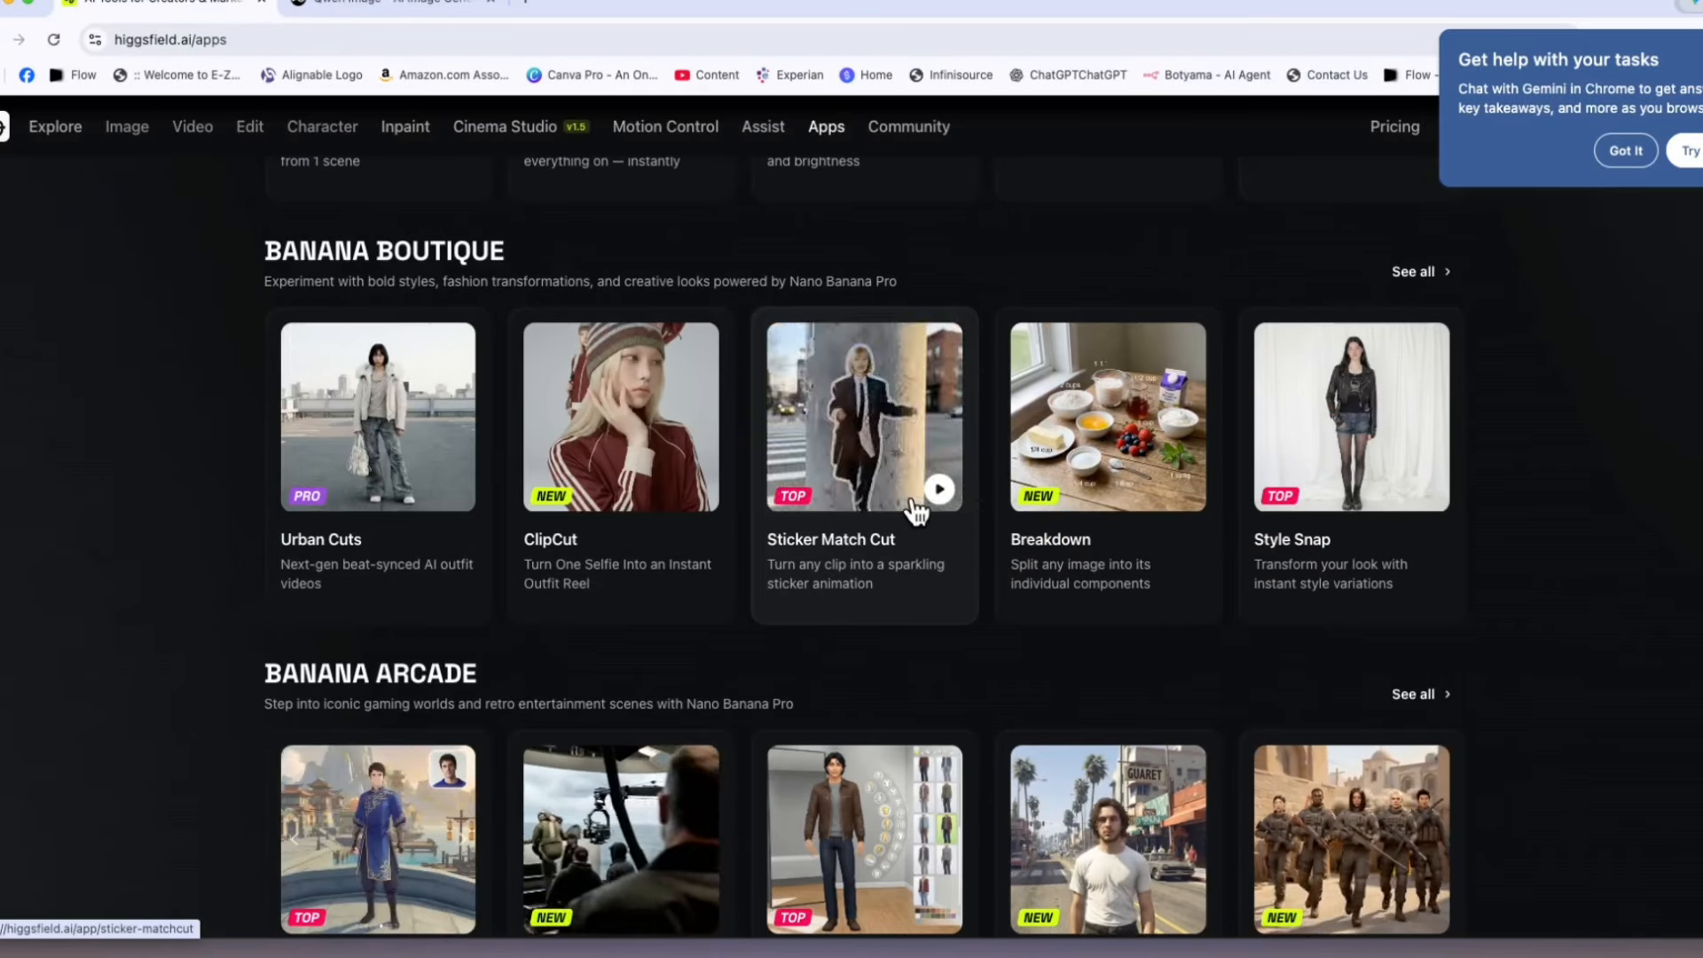
pyautogui.scroll(-3, 1056, 513)
pyautogui.scroll(-2, 662, 543)
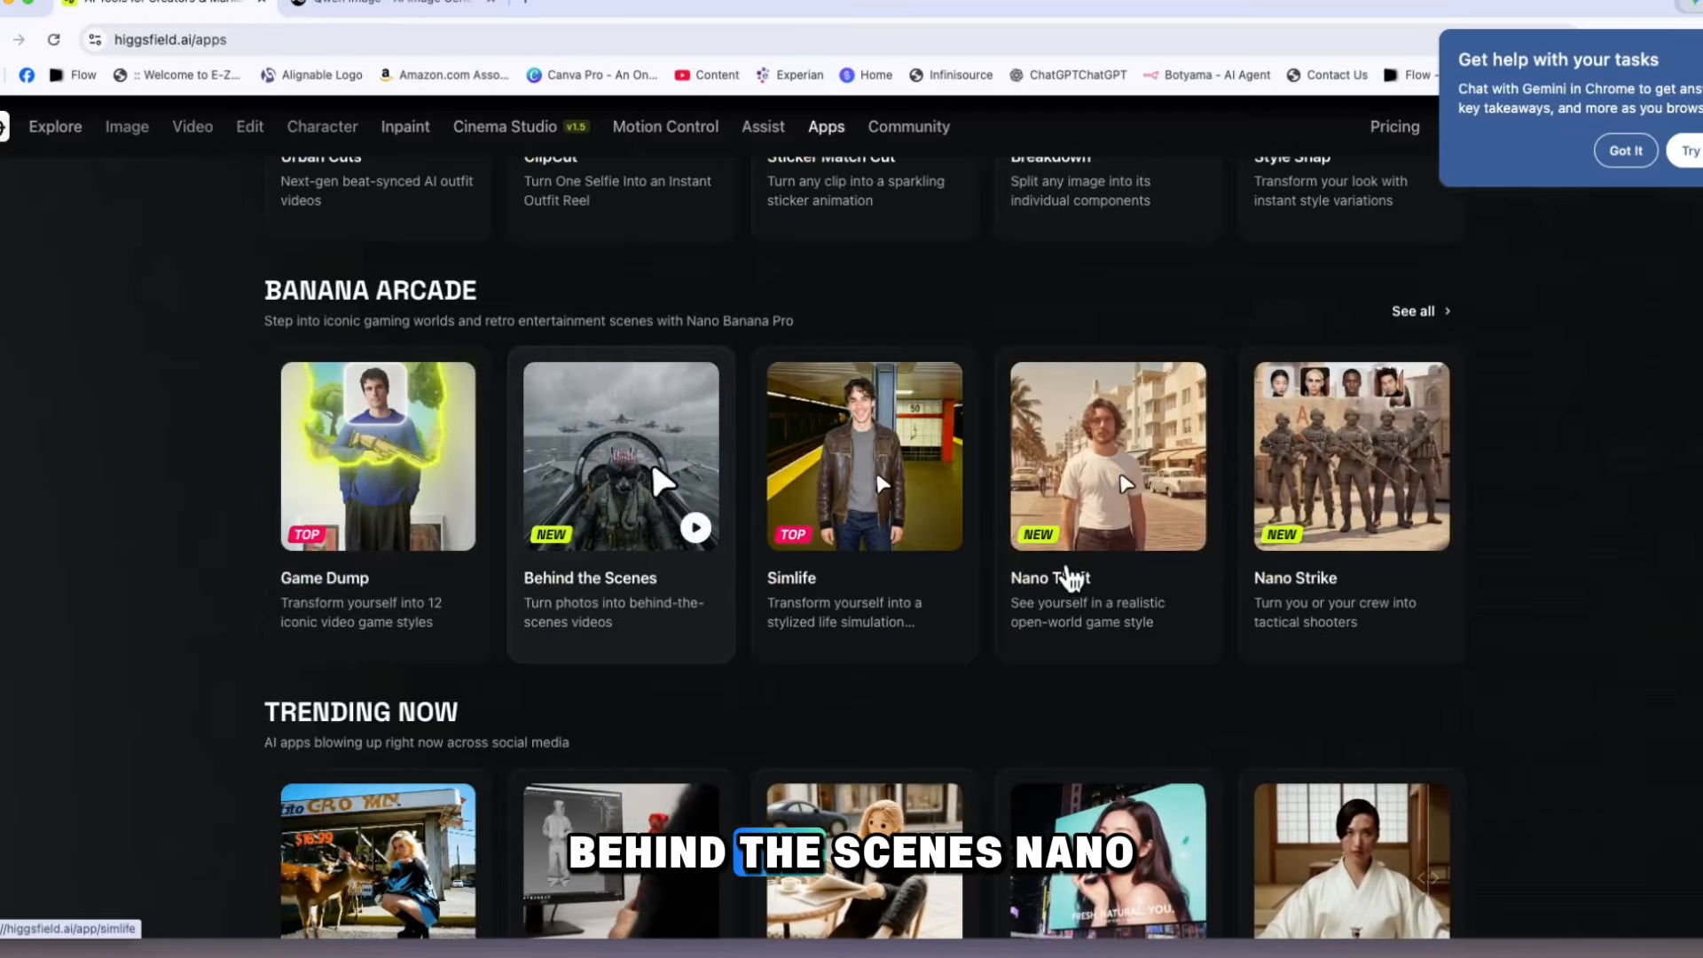
# Look through the Trending Now, Swaps, Realistic Ads, VFX, ASMR and Art Styles apps further down the Apps page
pyautogui.scroll(-3, 1120, 577)
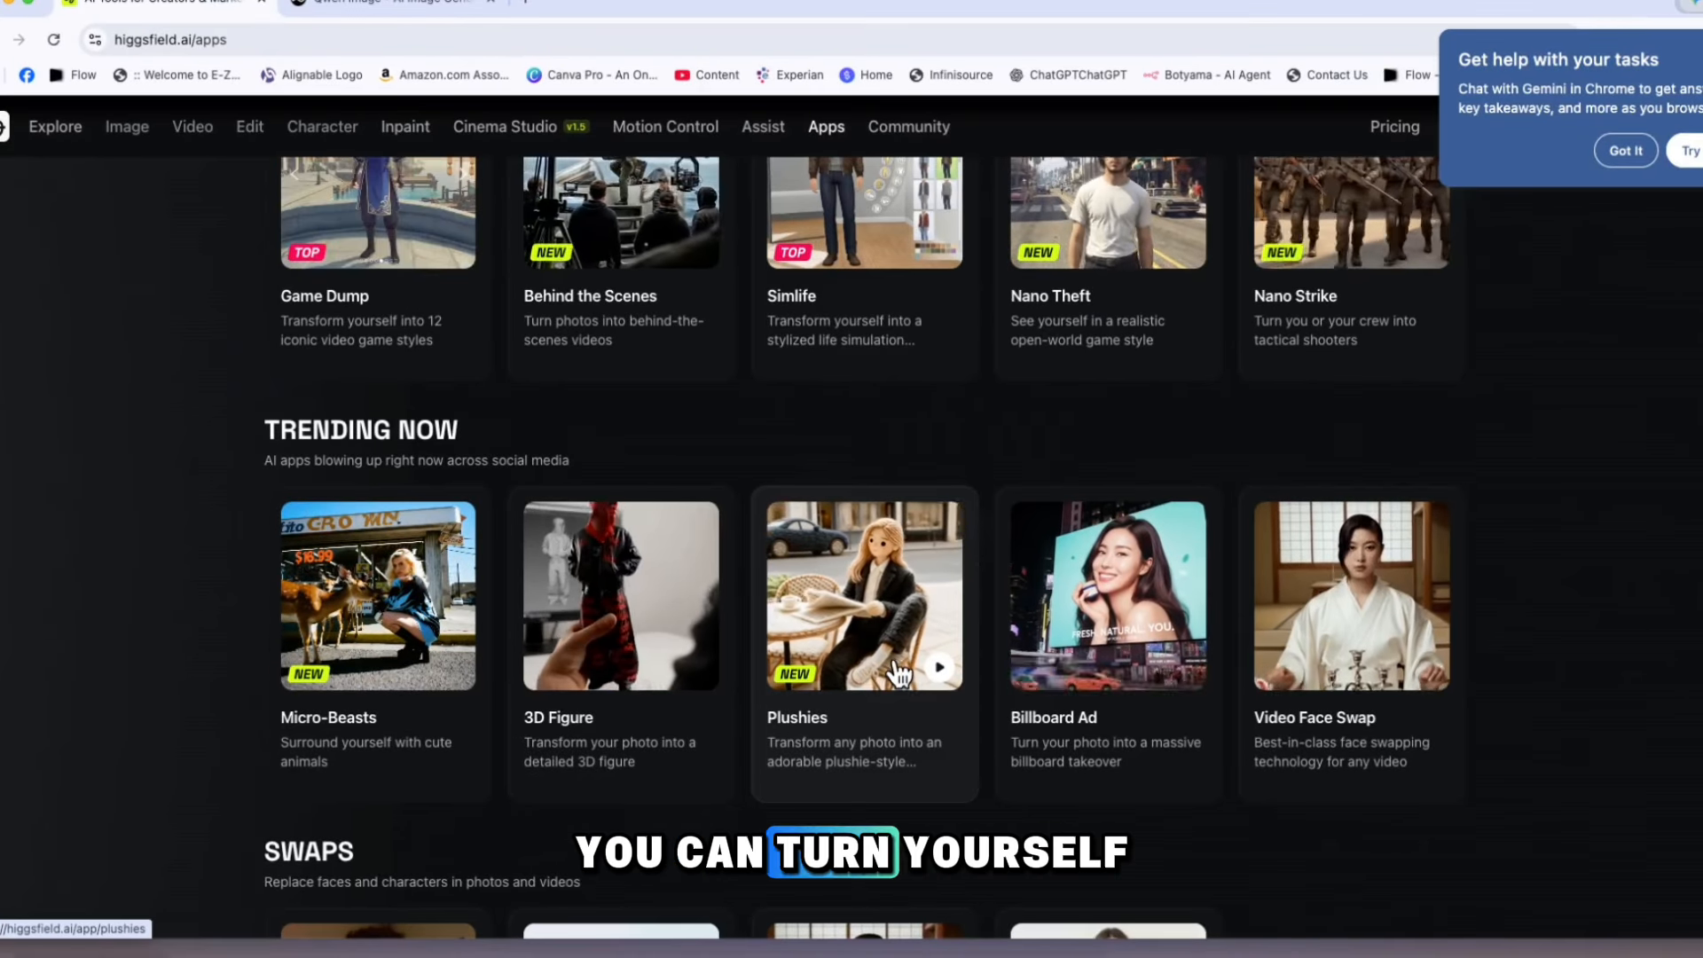
pyautogui.scroll(1, 901, 661)
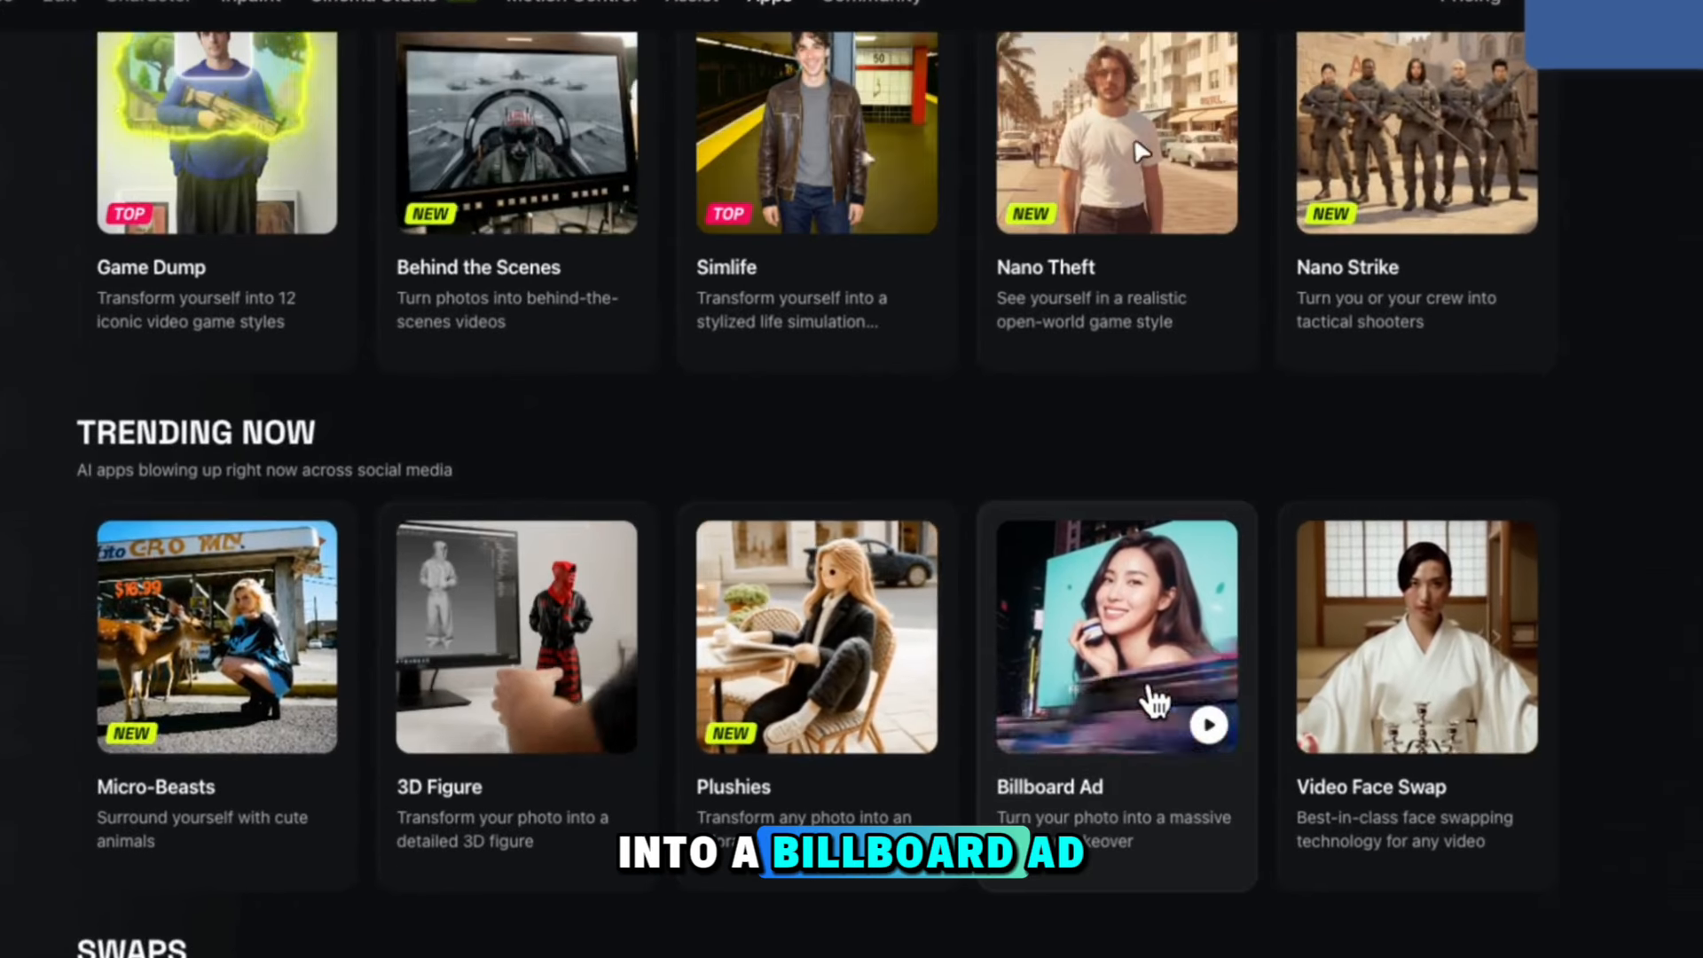
pyautogui.scroll(-5, 323, 532)
pyautogui.scroll(-3, 342, 537)
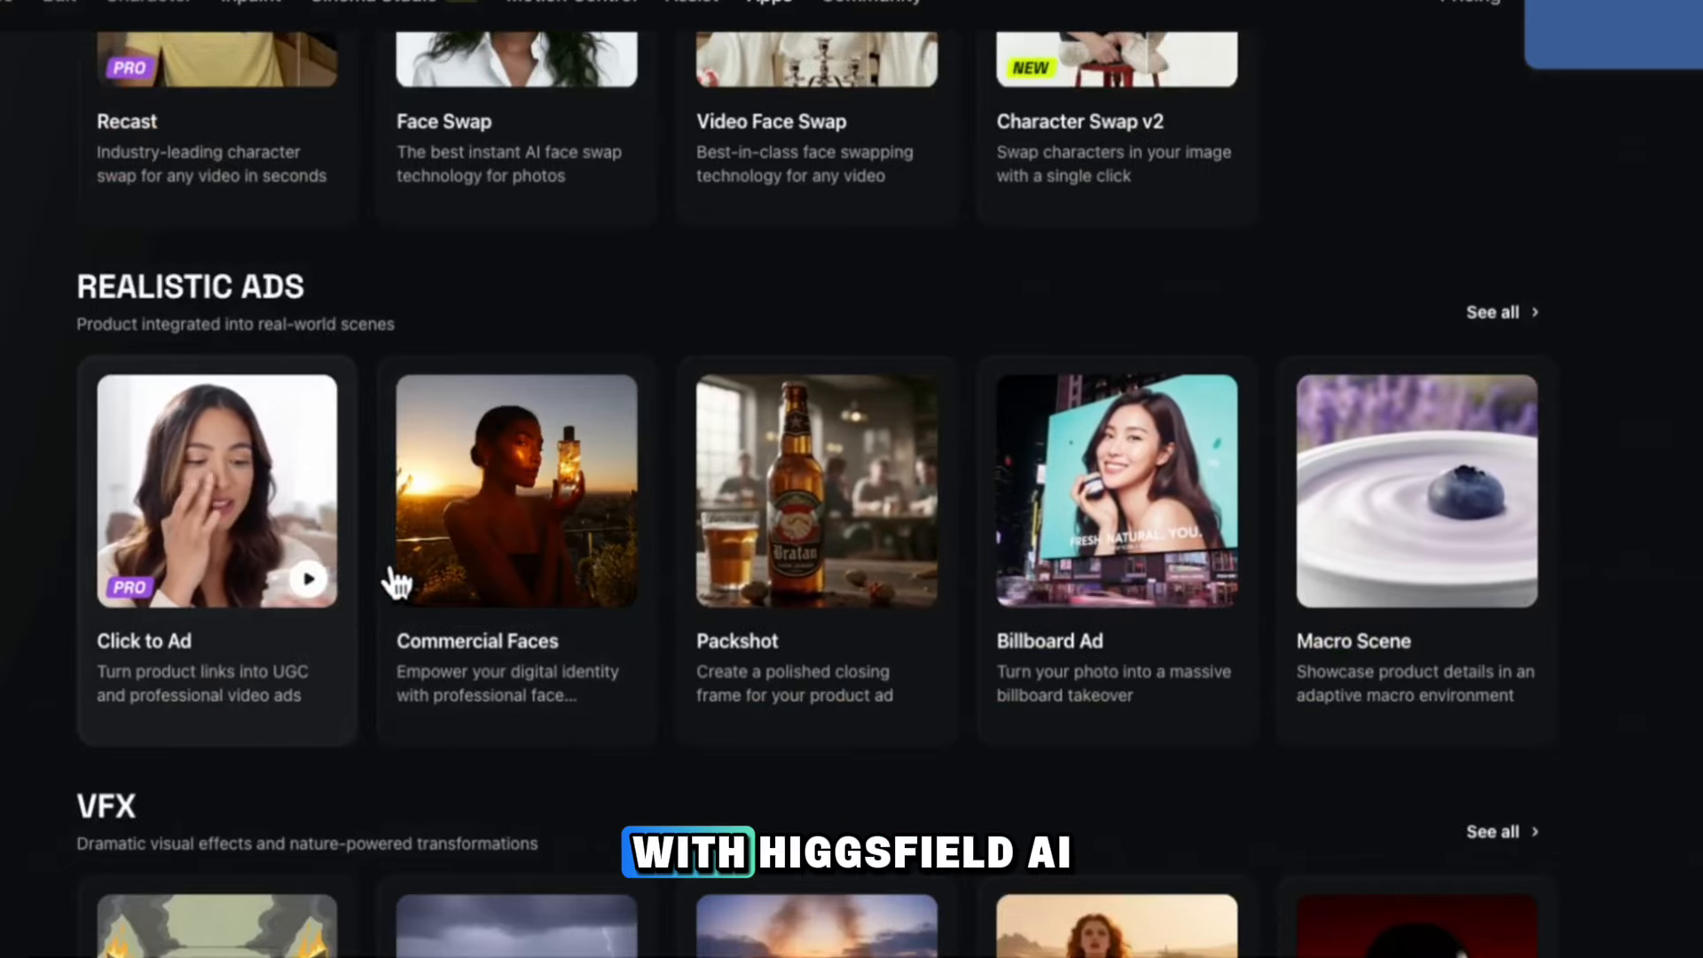
pyautogui.scroll(-5, 1178, 504)
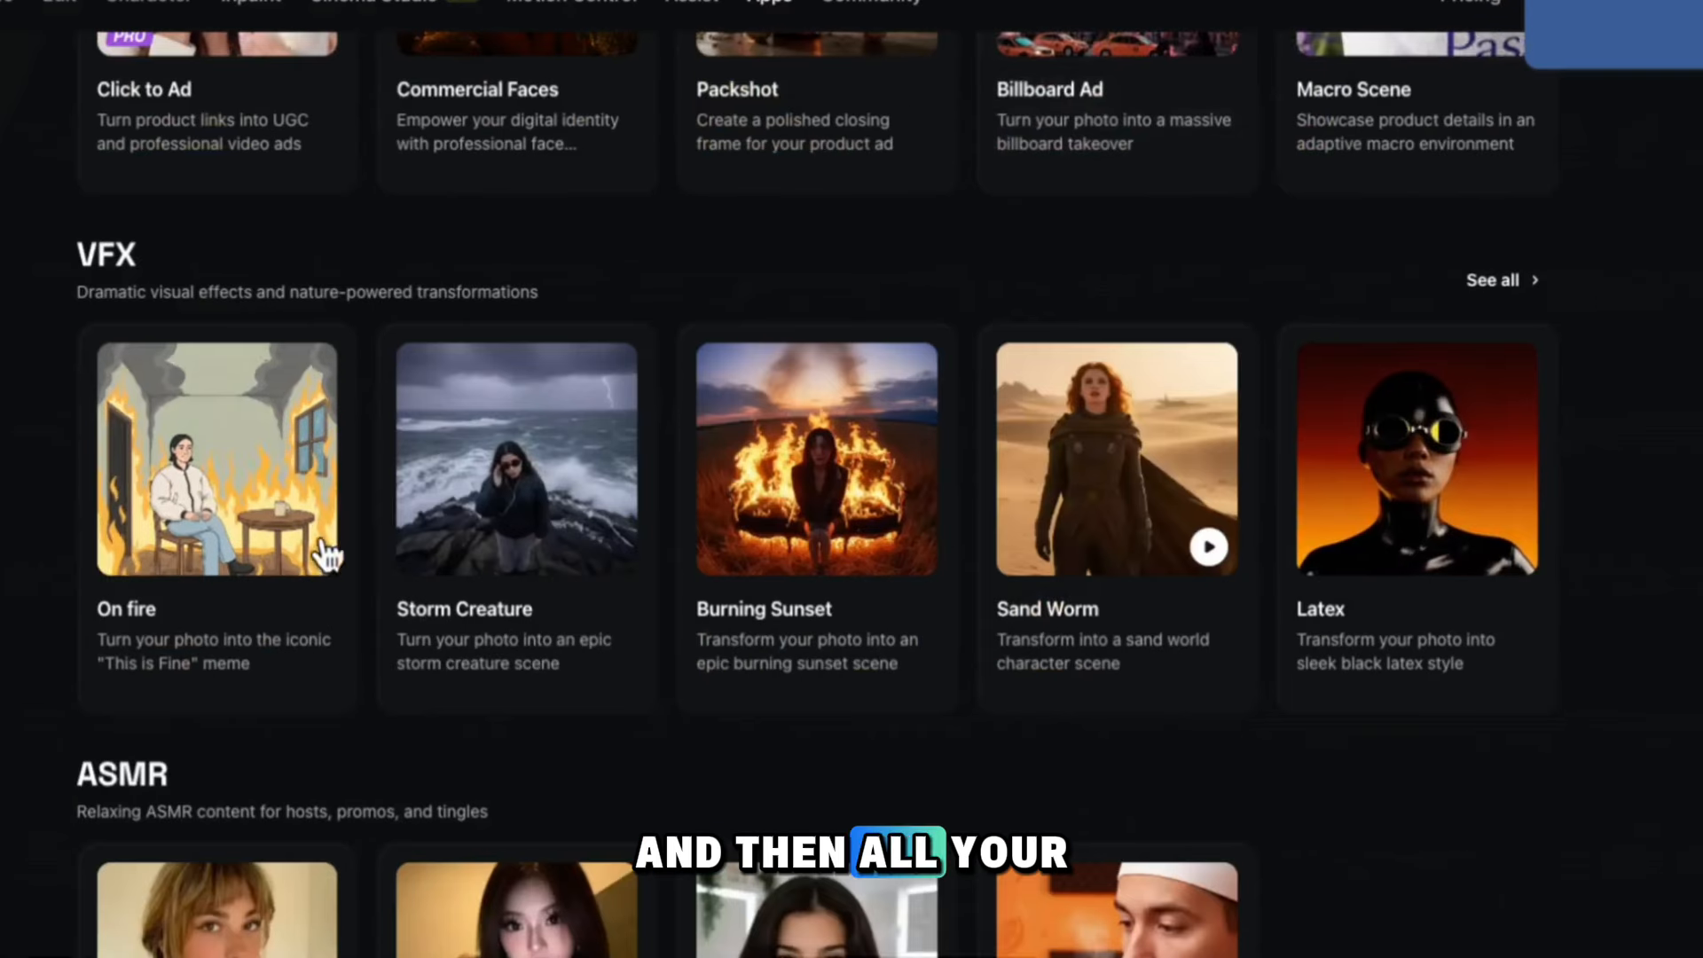
pyautogui.scroll(-5, 672, 401)
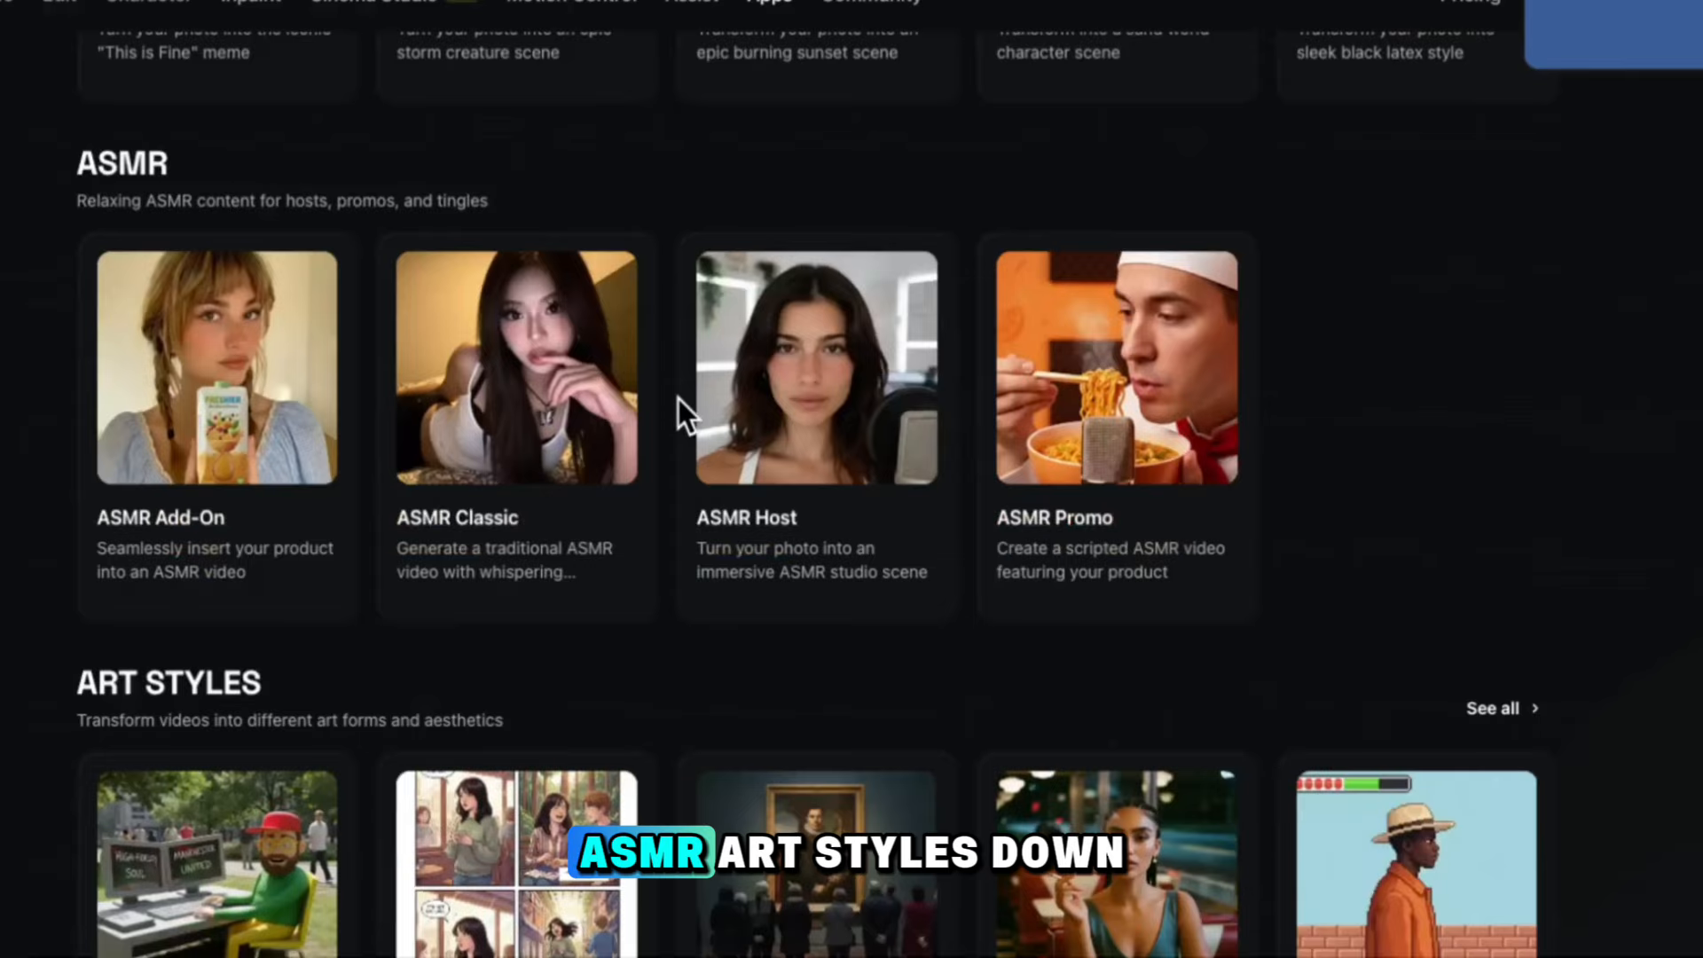
pyautogui.scroll(-5, 711, 468)
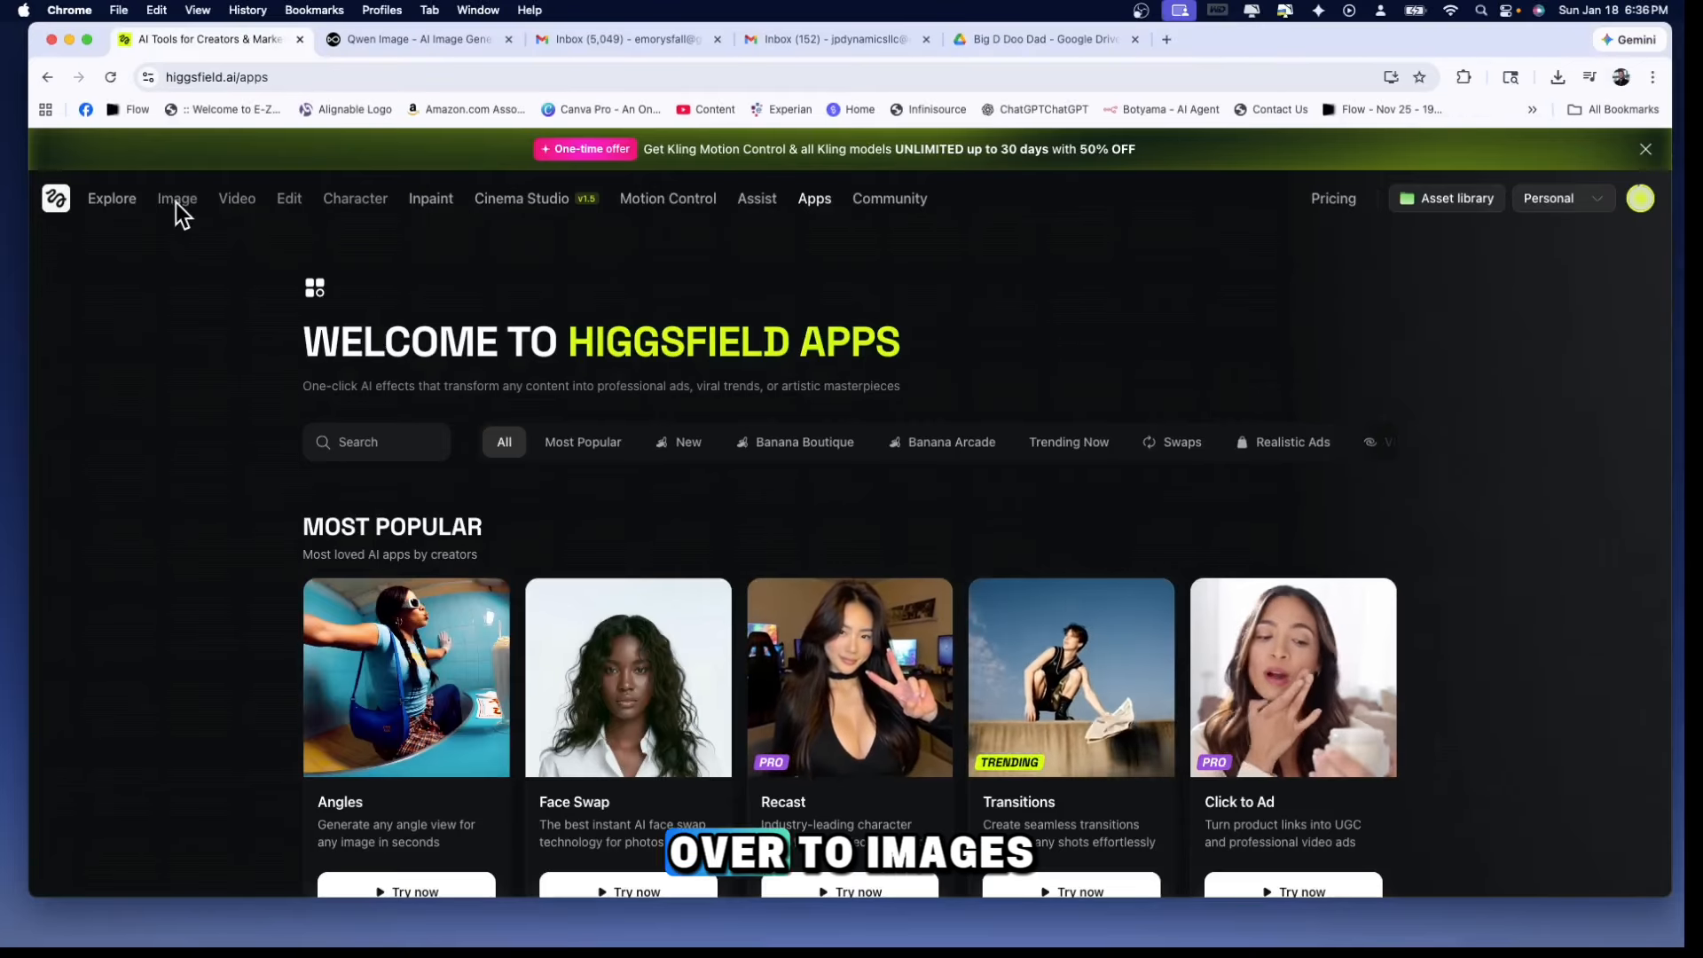
# Open the image generation page and examine the previously generated camera-angle portraits, bridge scenes and Thor images
pyautogui.click(176, 204)
pyautogui.click(176, 202)
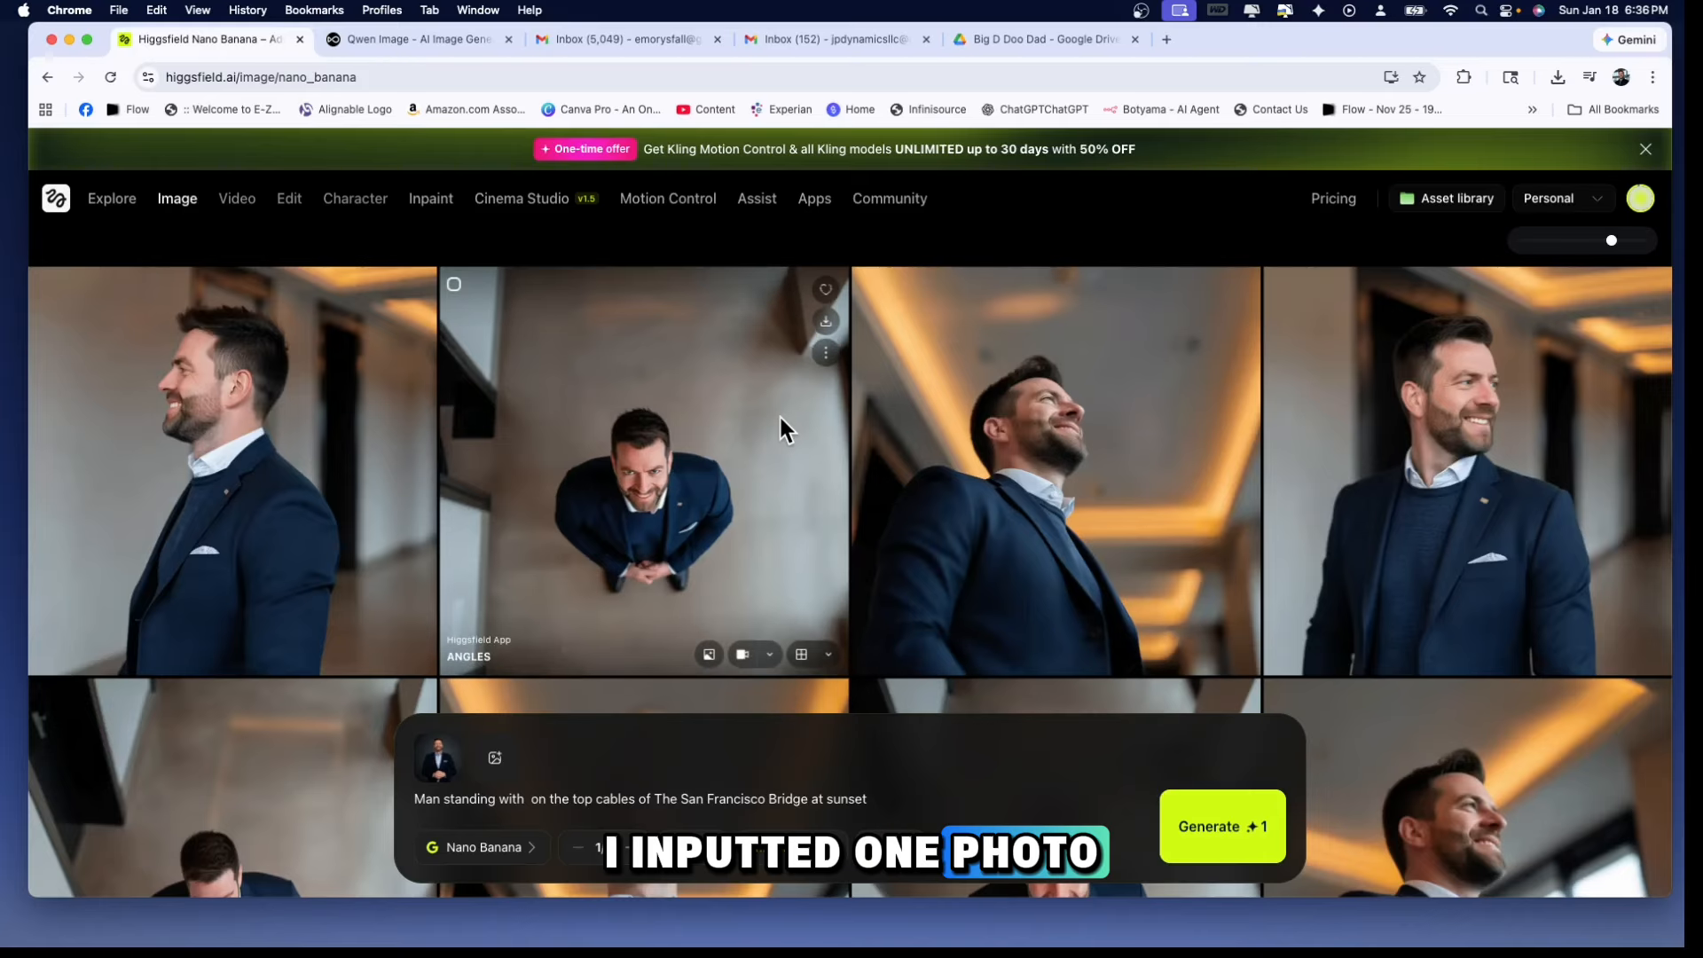
pyautogui.scroll(-3, 797, 418)
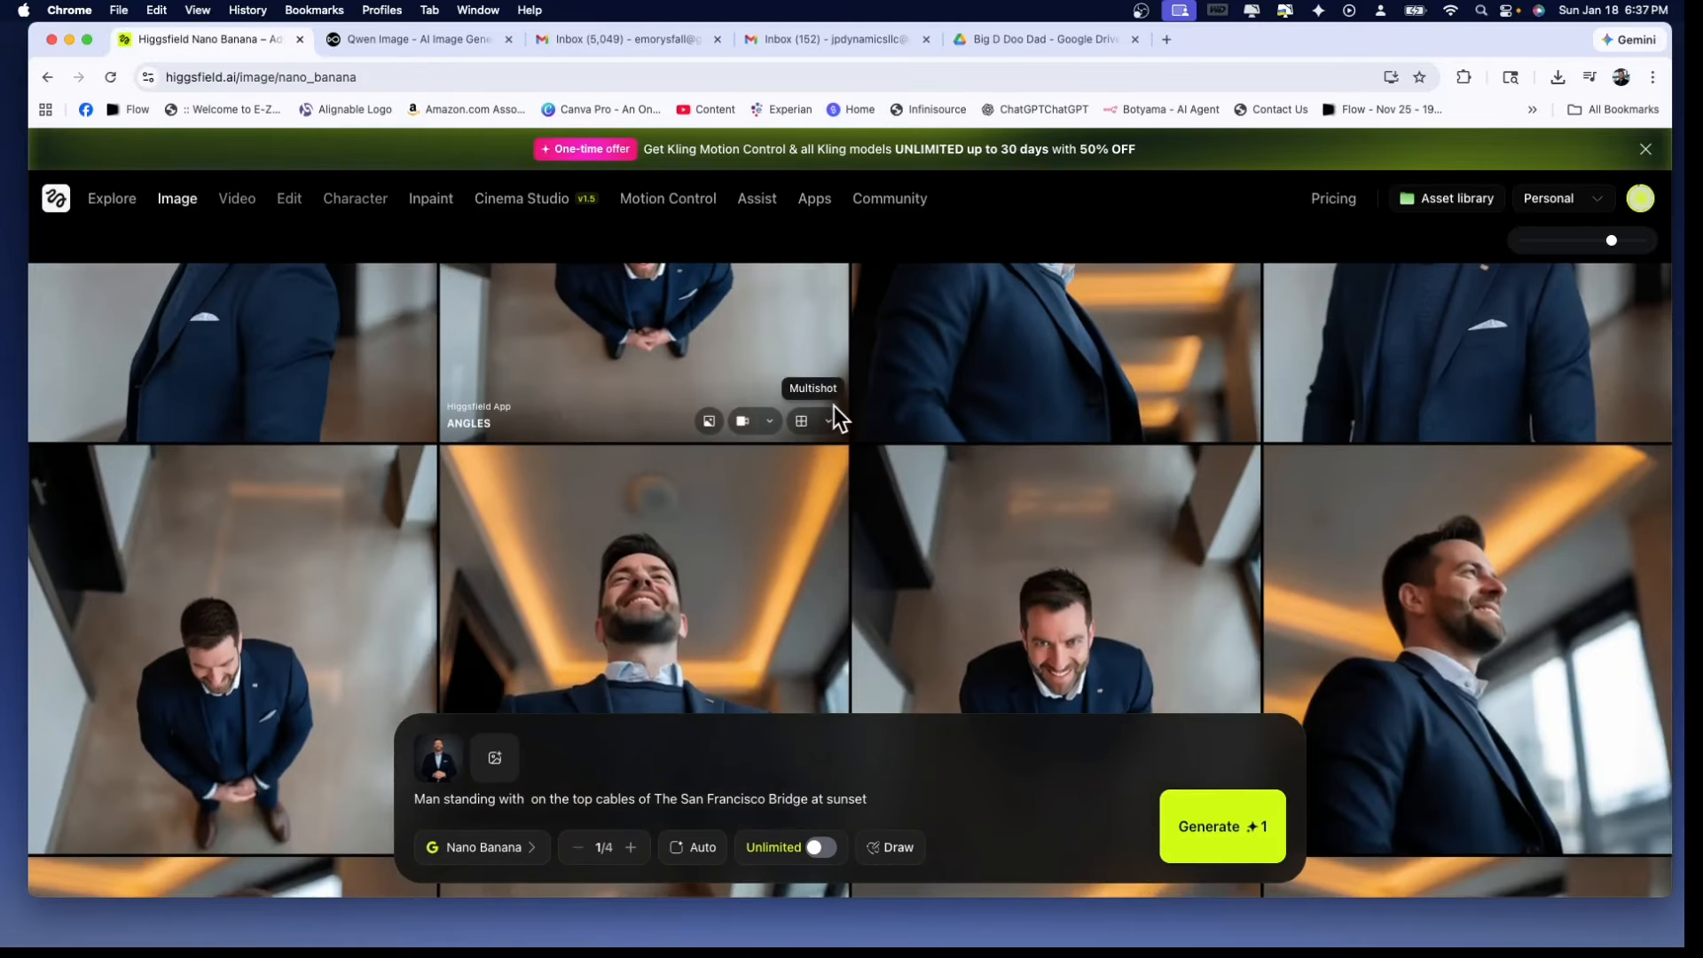
pyautogui.scroll(-10, 834, 408)
pyautogui.scroll(-5, 834, 406)
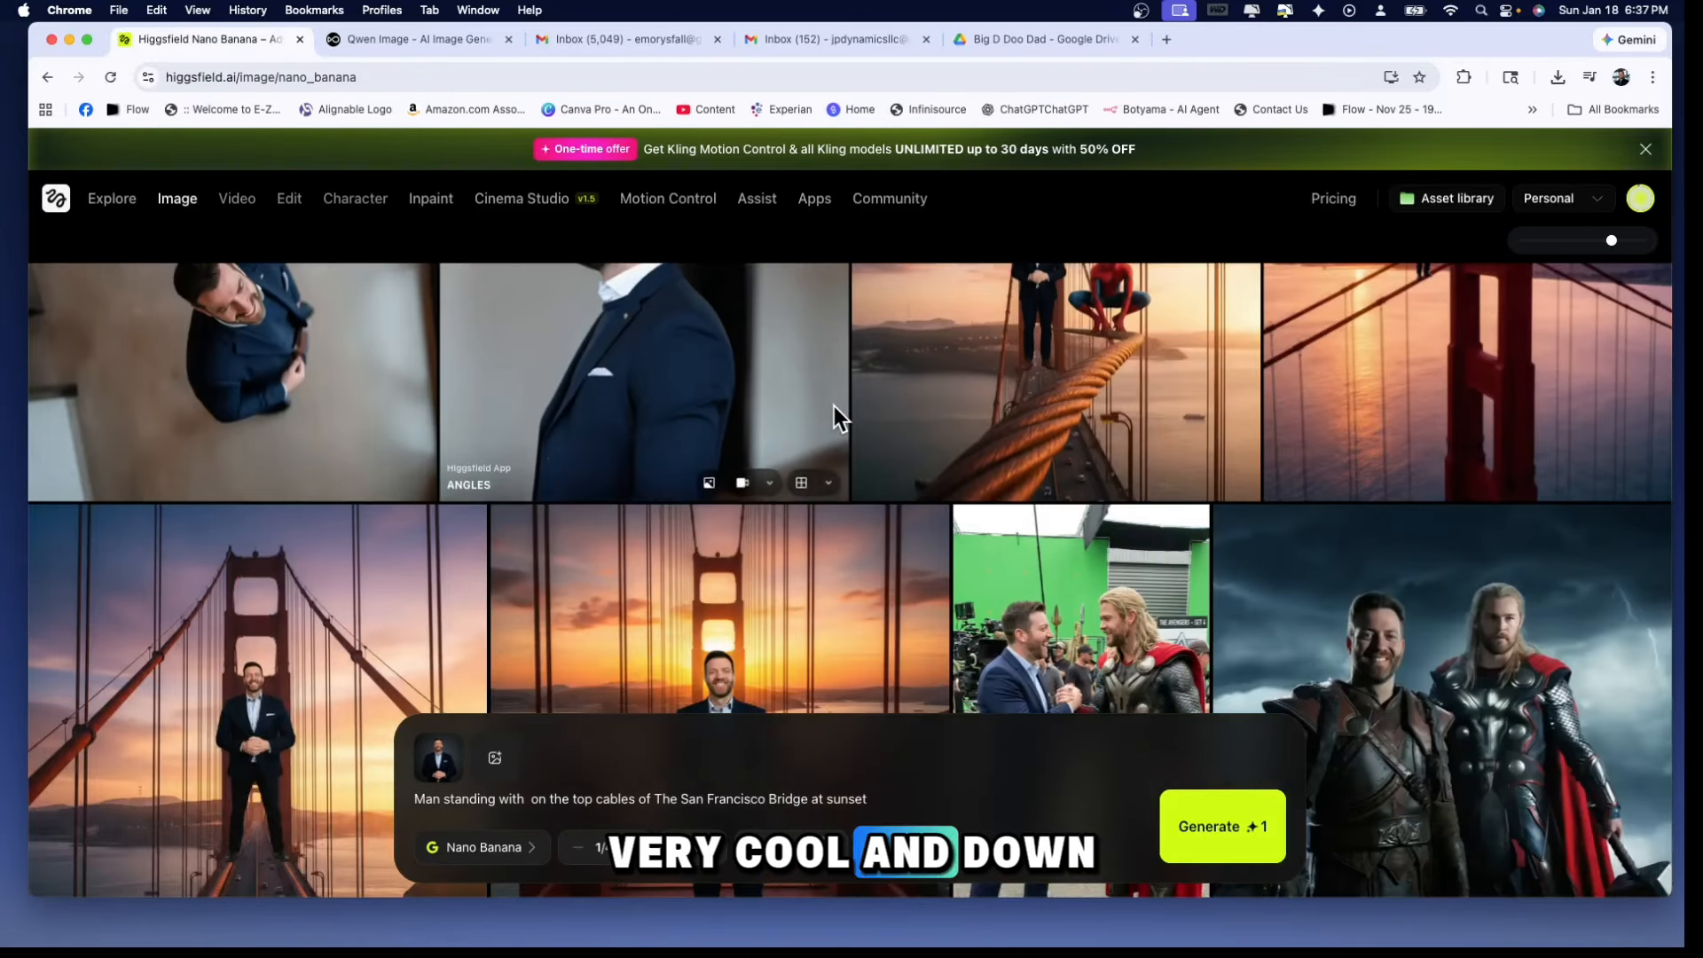
pyautogui.scroll(-5, 1053, 401)
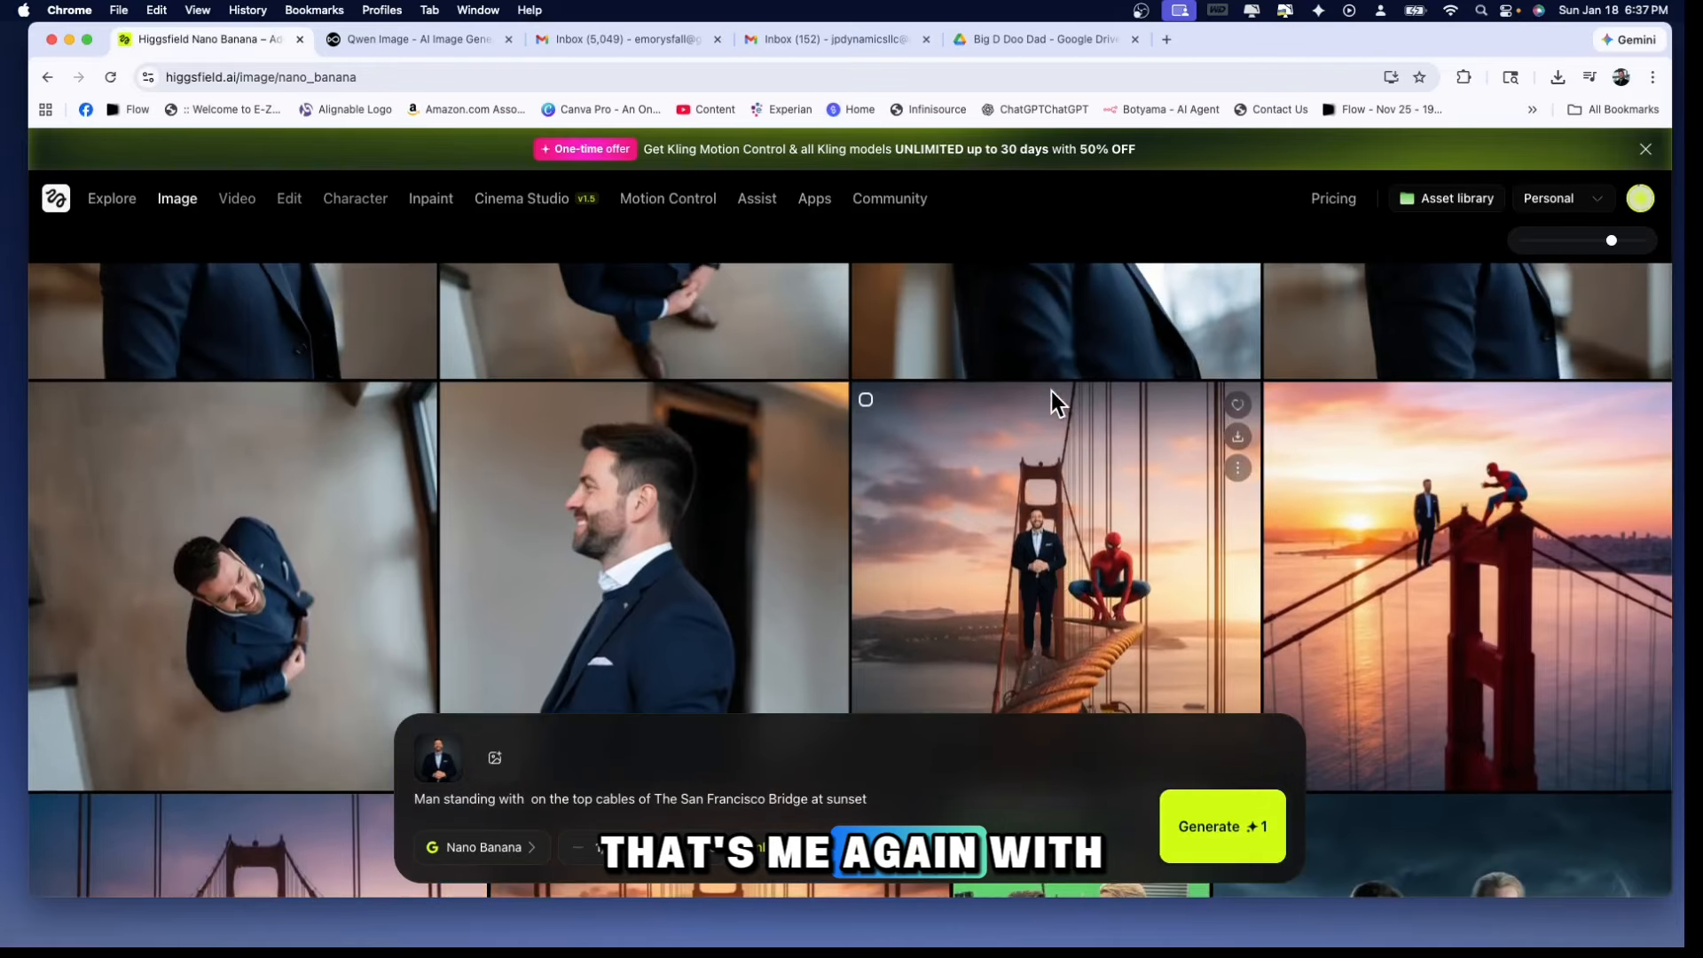
pyautogui.scroll(2, 1051, 385)
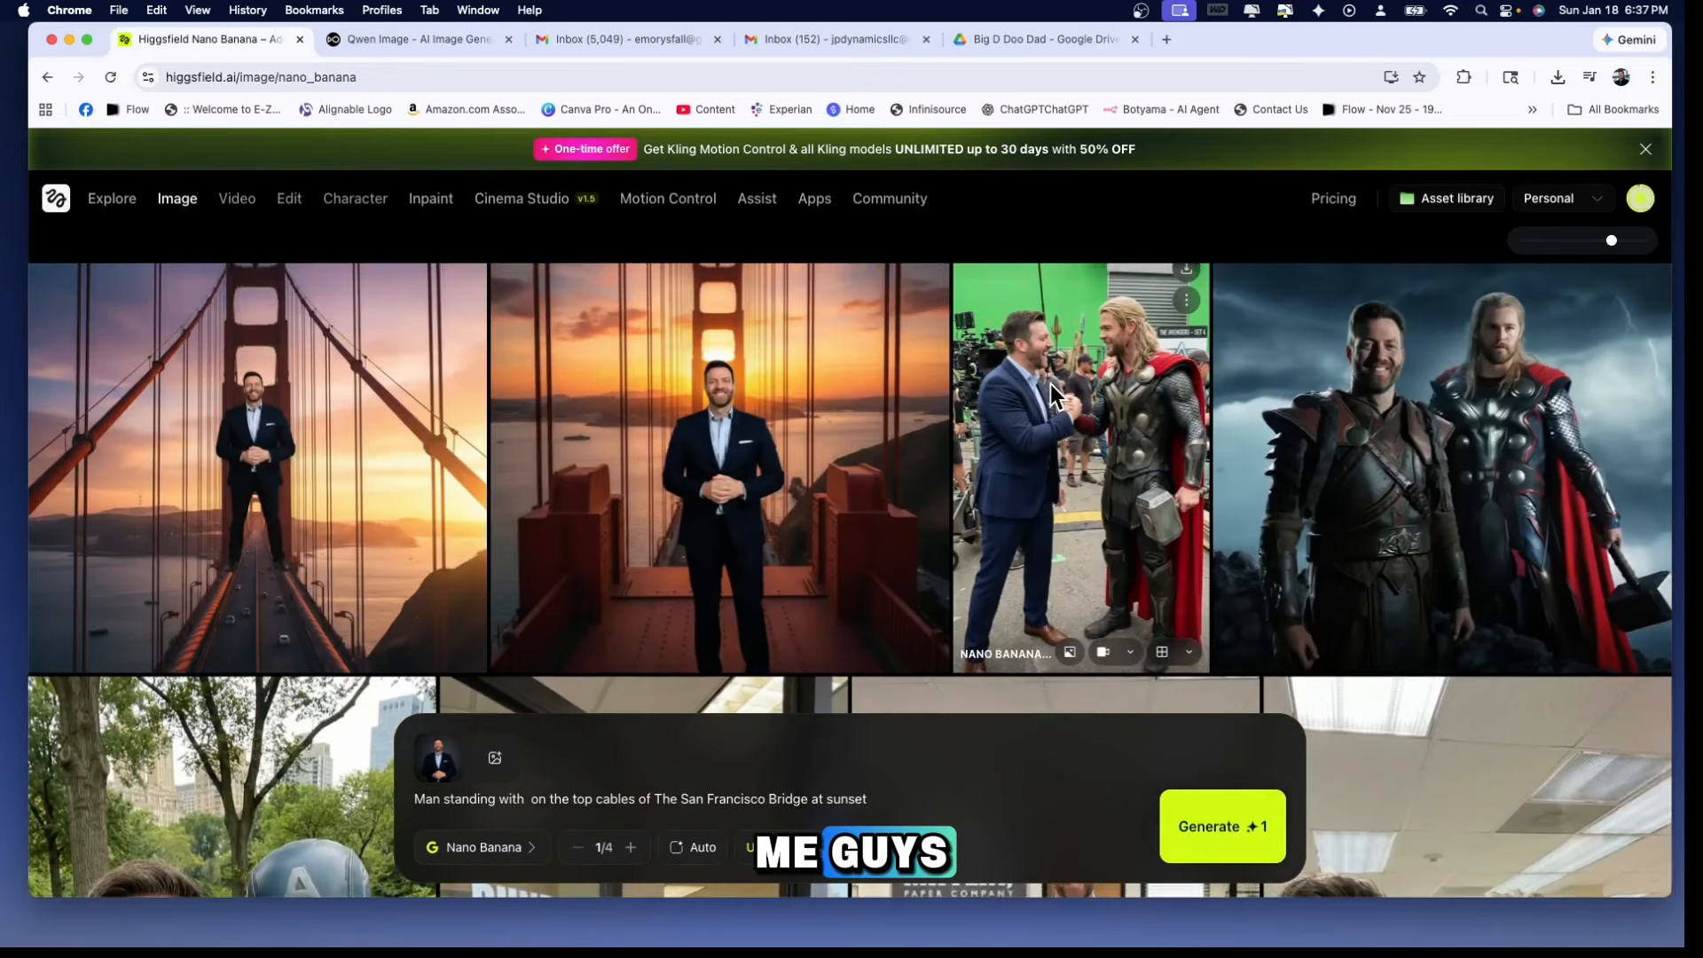
pyautogui.scroll(1, 1025, 390)
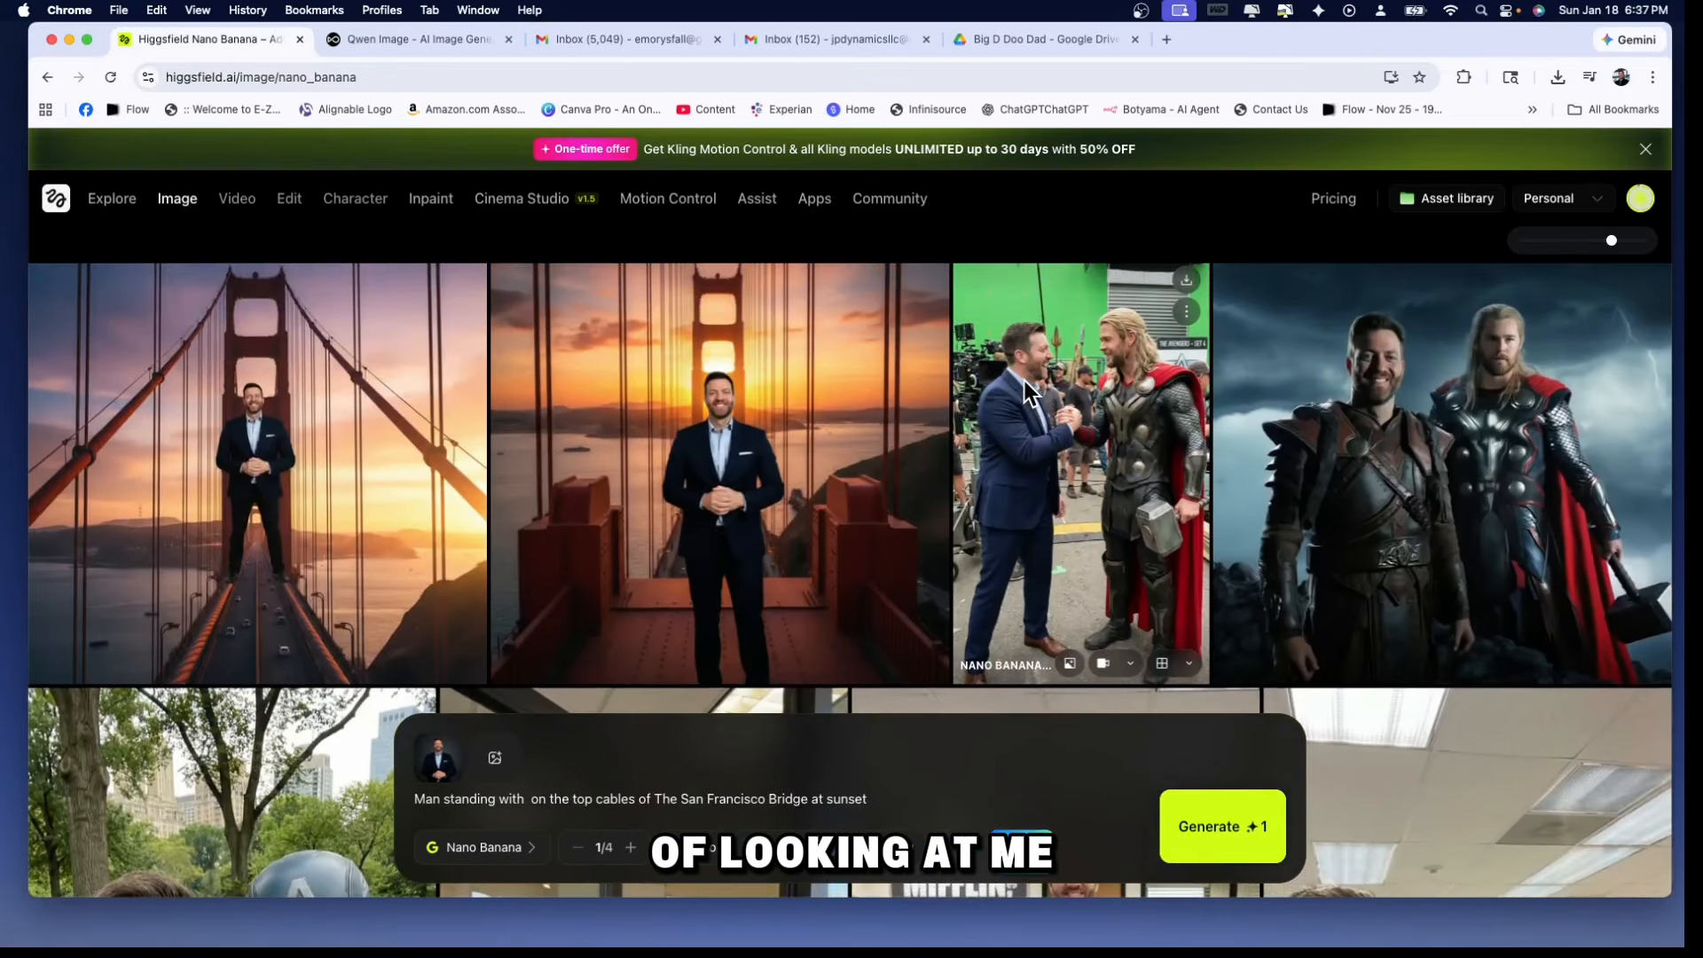
# Look through the older generated images, including the Captain America, Dunder Mifflin office and Iron Man scenes
pyautogui.scroll(-5, 1326, 395)
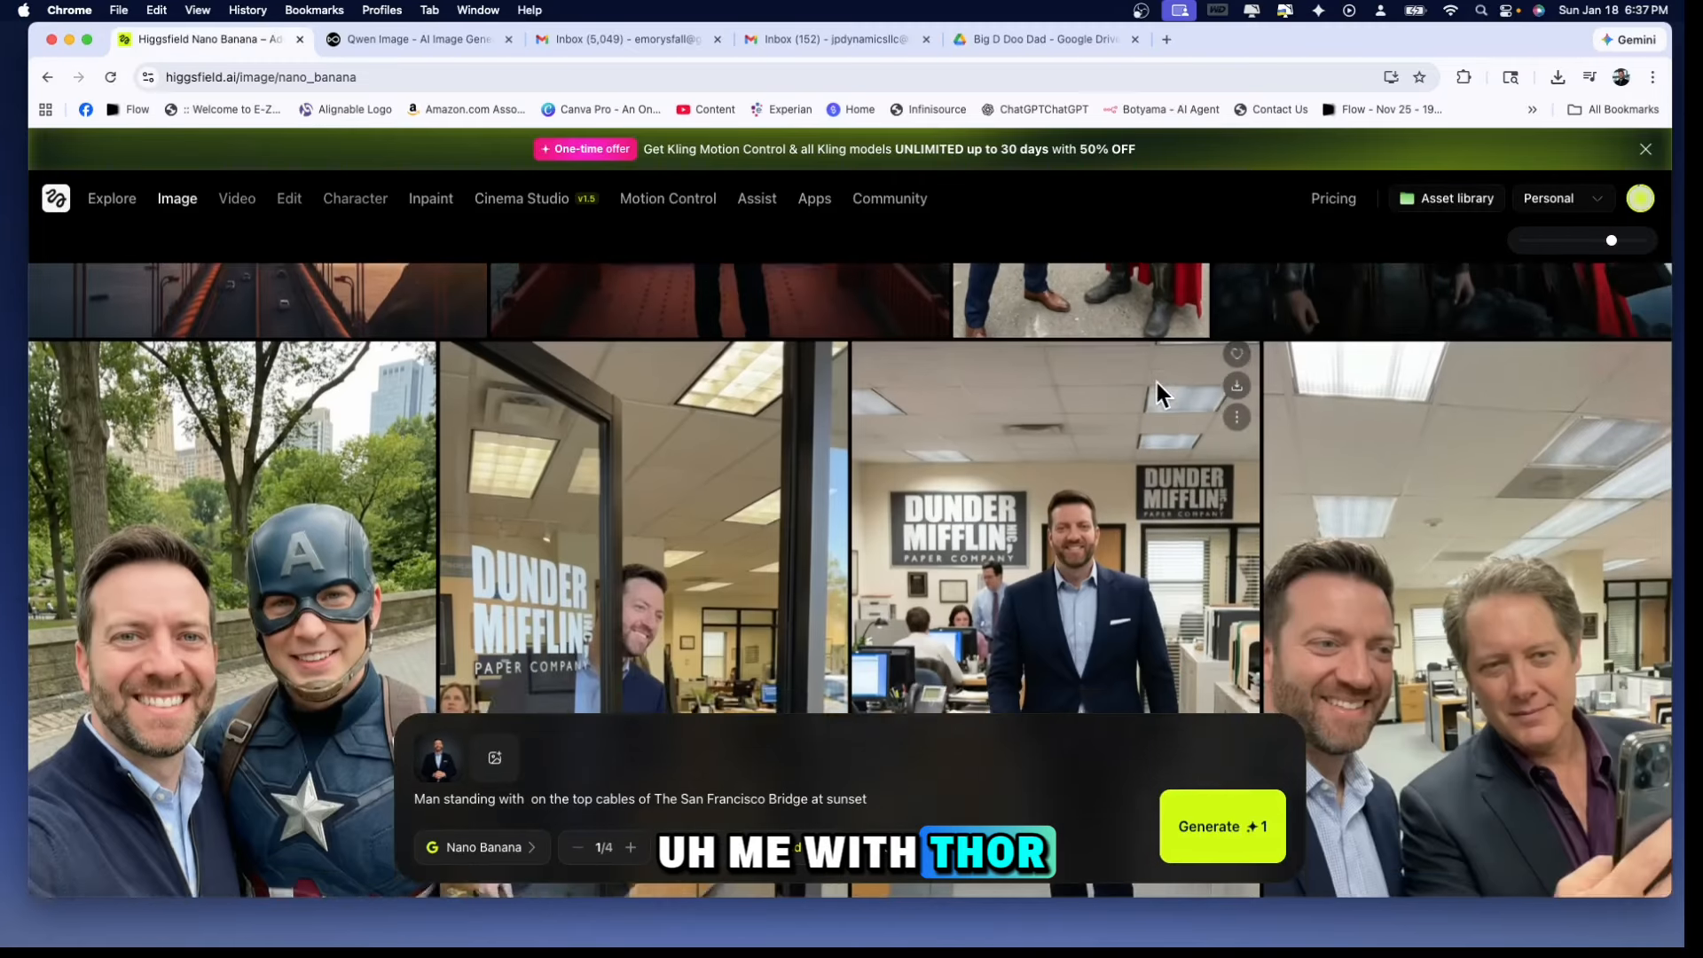
pyautogui.scroll(-8, 765, 439)
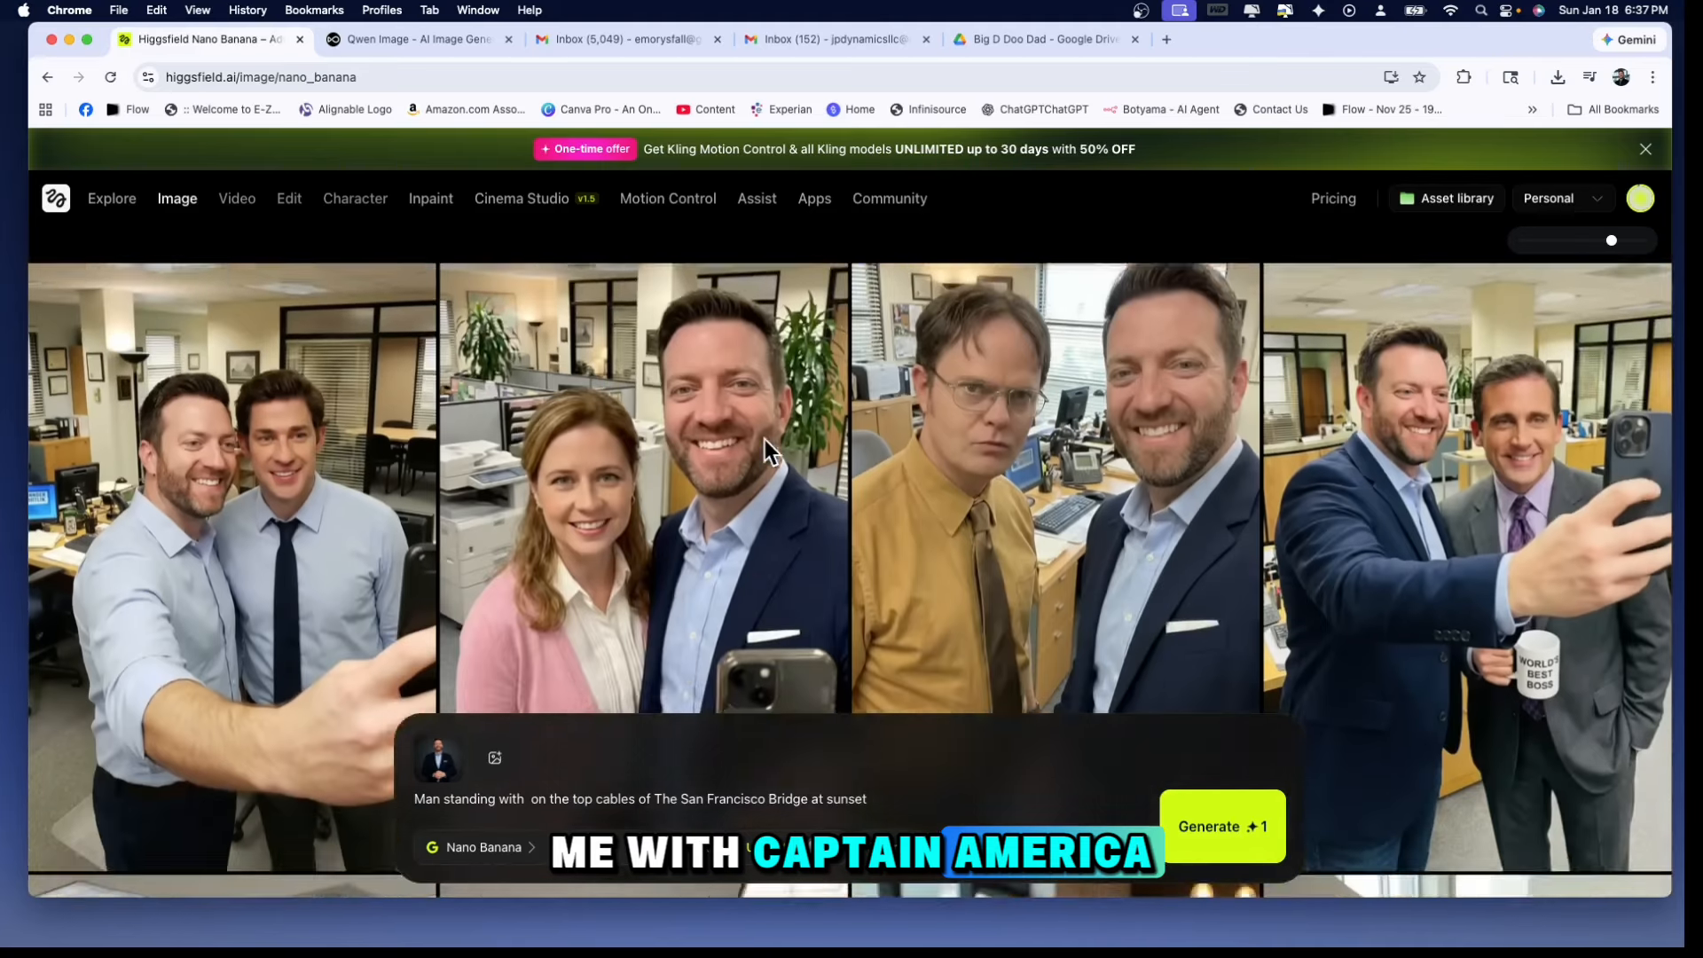
pyautogui.scroll(-10, 764, 439)
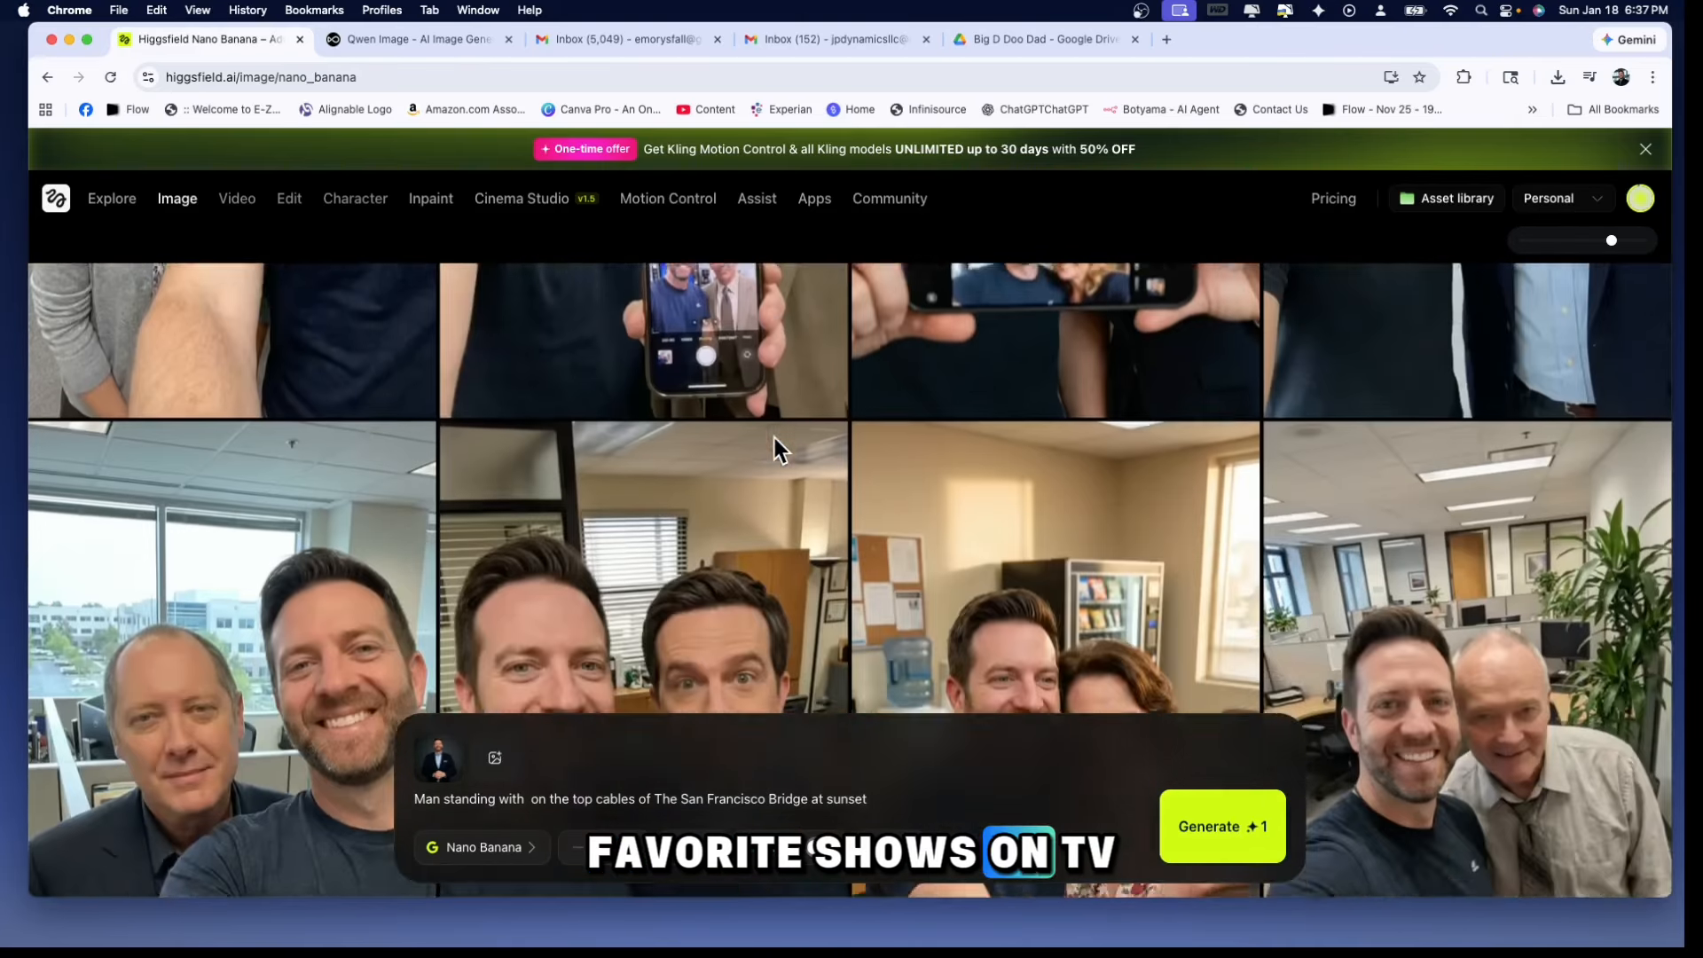
pyautogui.scroll(-8, 860, 431)
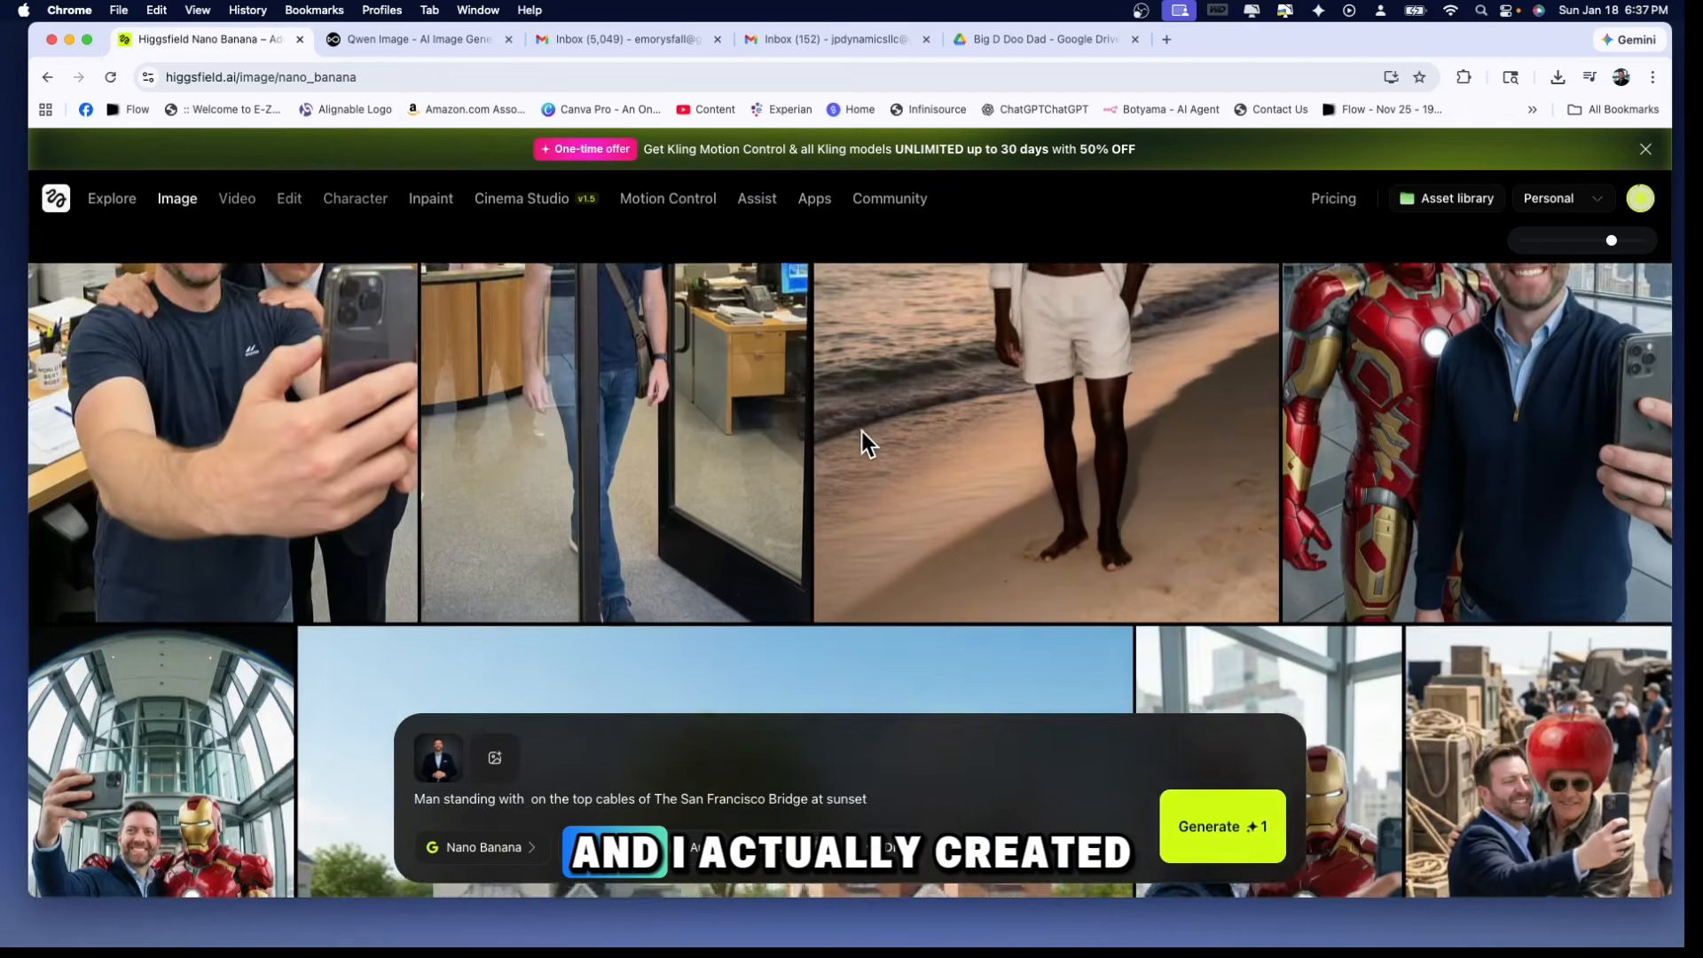
pyautogui.scroll(3, 861, 428)
pyautogui.scroll(3, 860, 433)
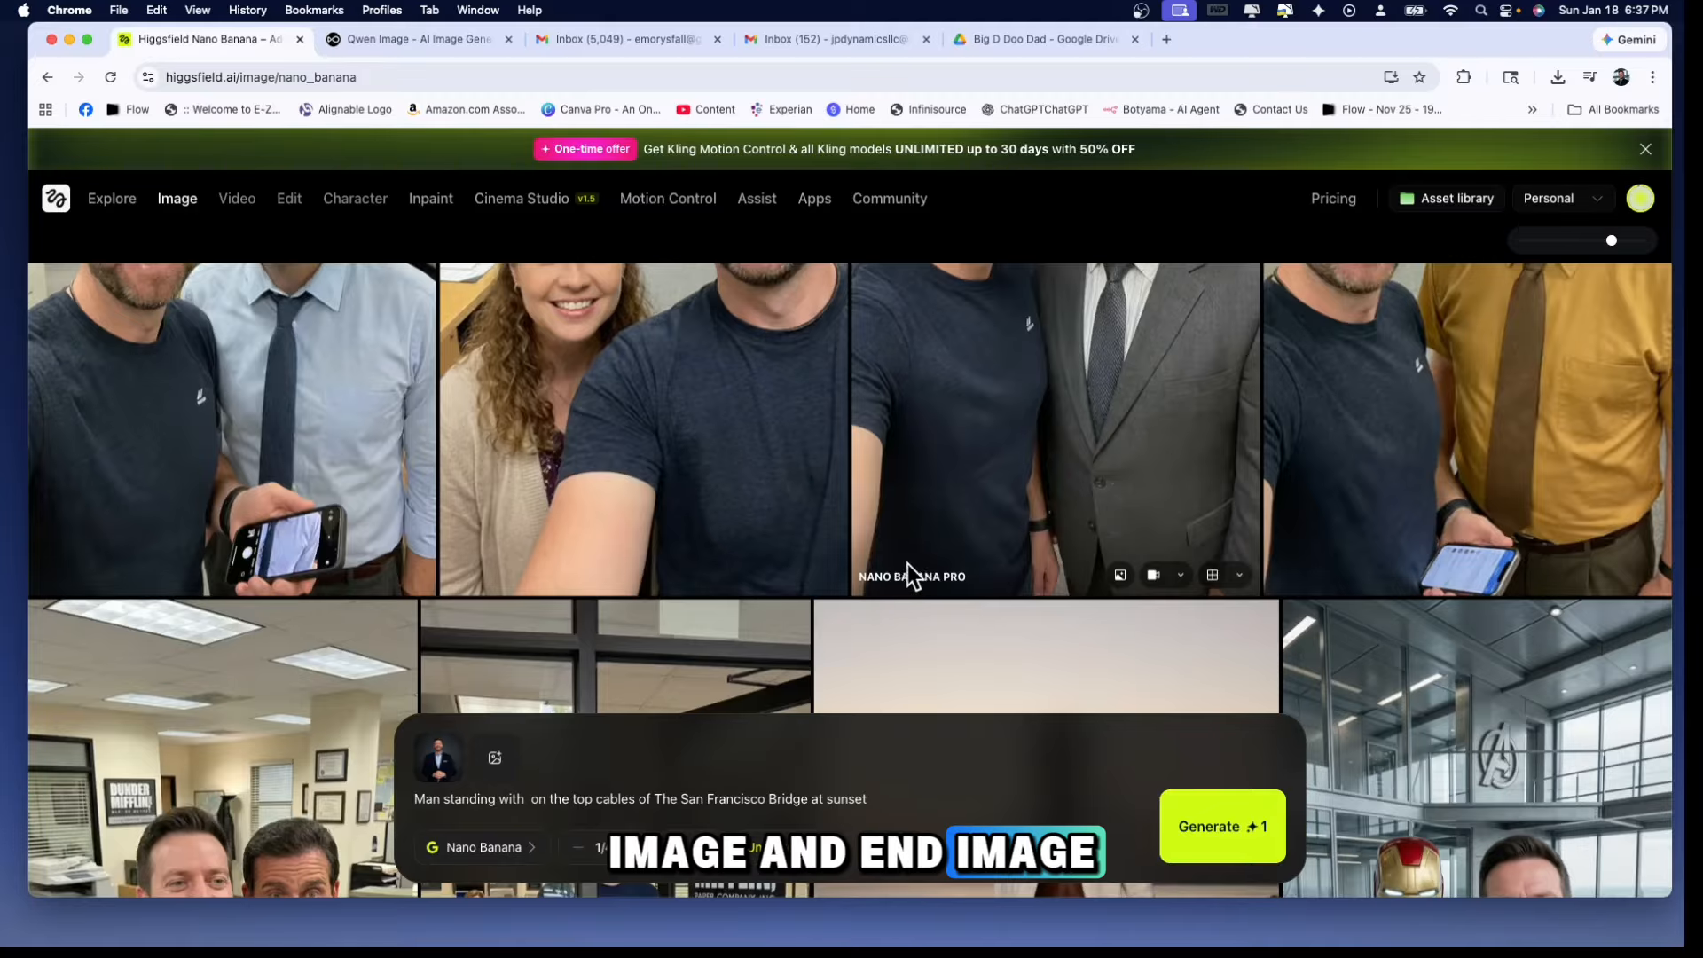
pyautogui.scroll(-2, 932, 486)
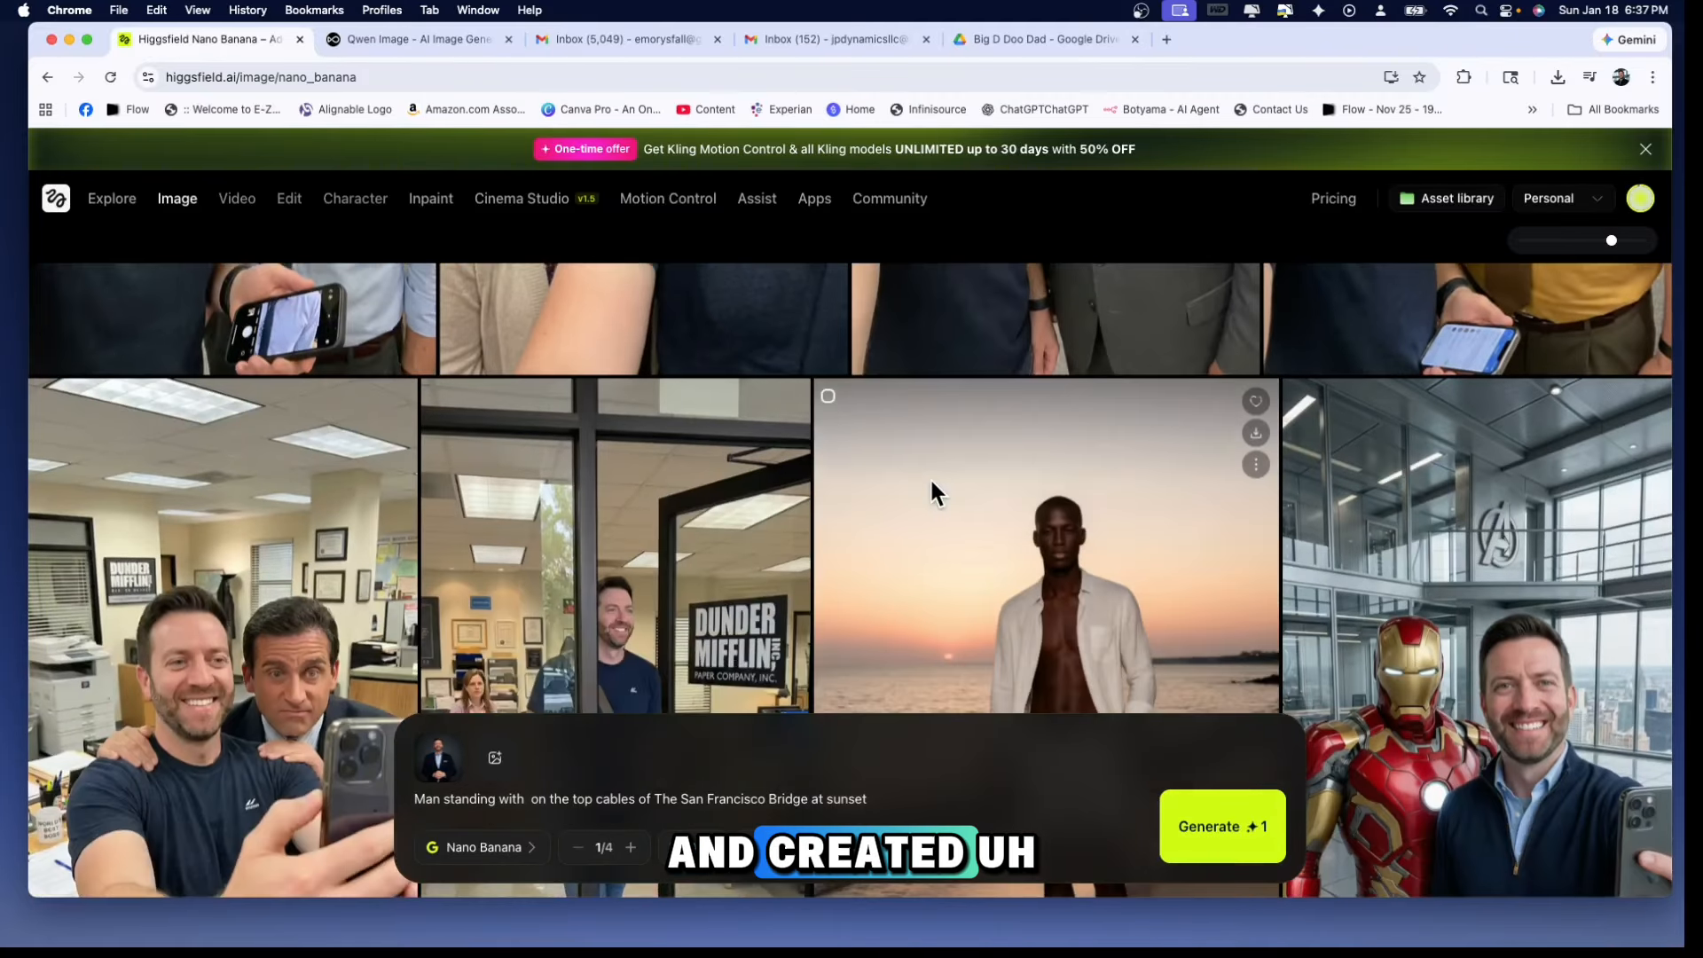
pyautogui.scroll(-10, 932, 482)
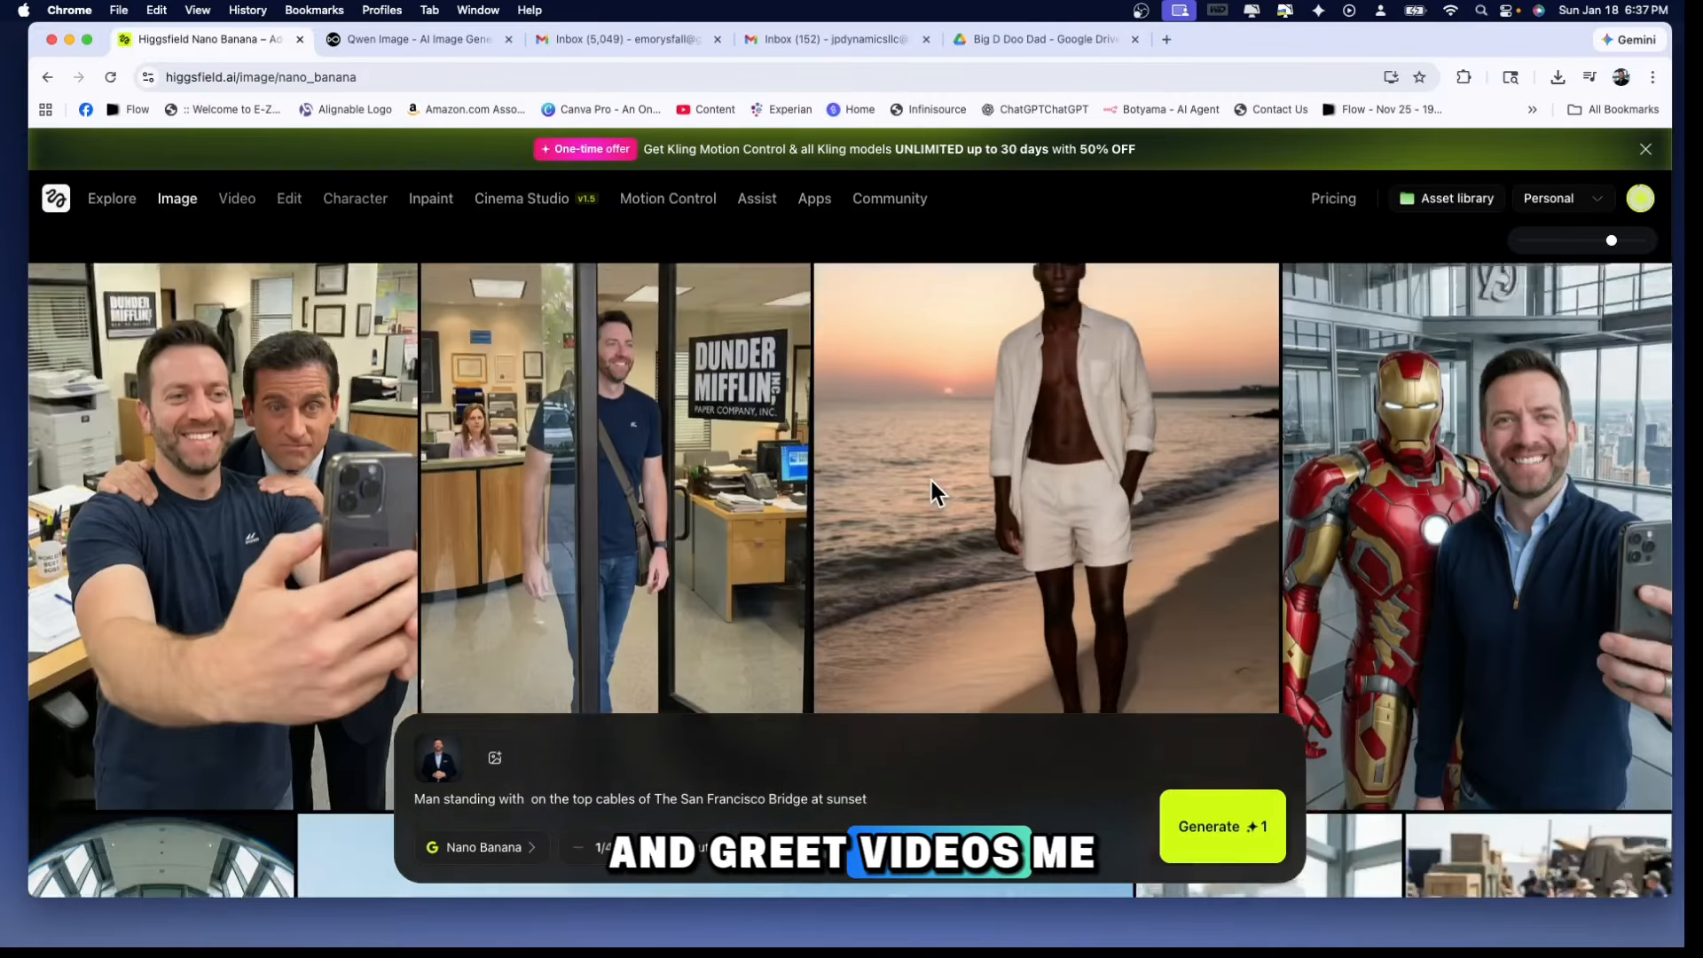
pyautogui.scroll(5, 931, 481)
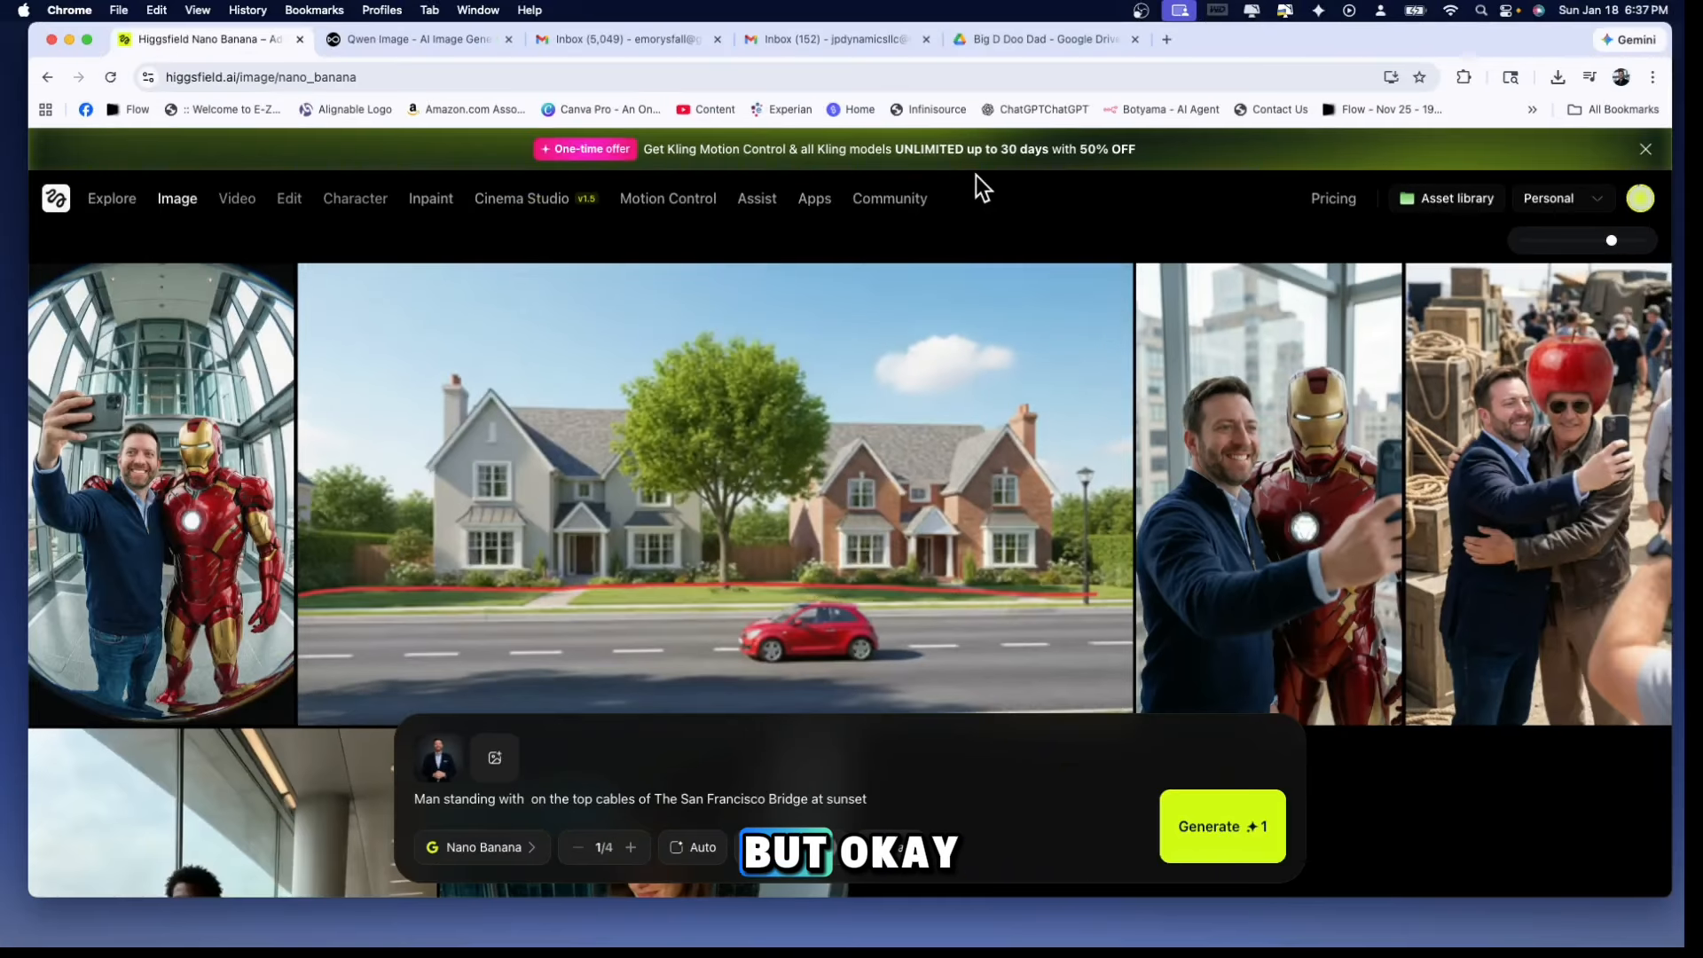
pyautogui.scroll(-4, 857, 293)
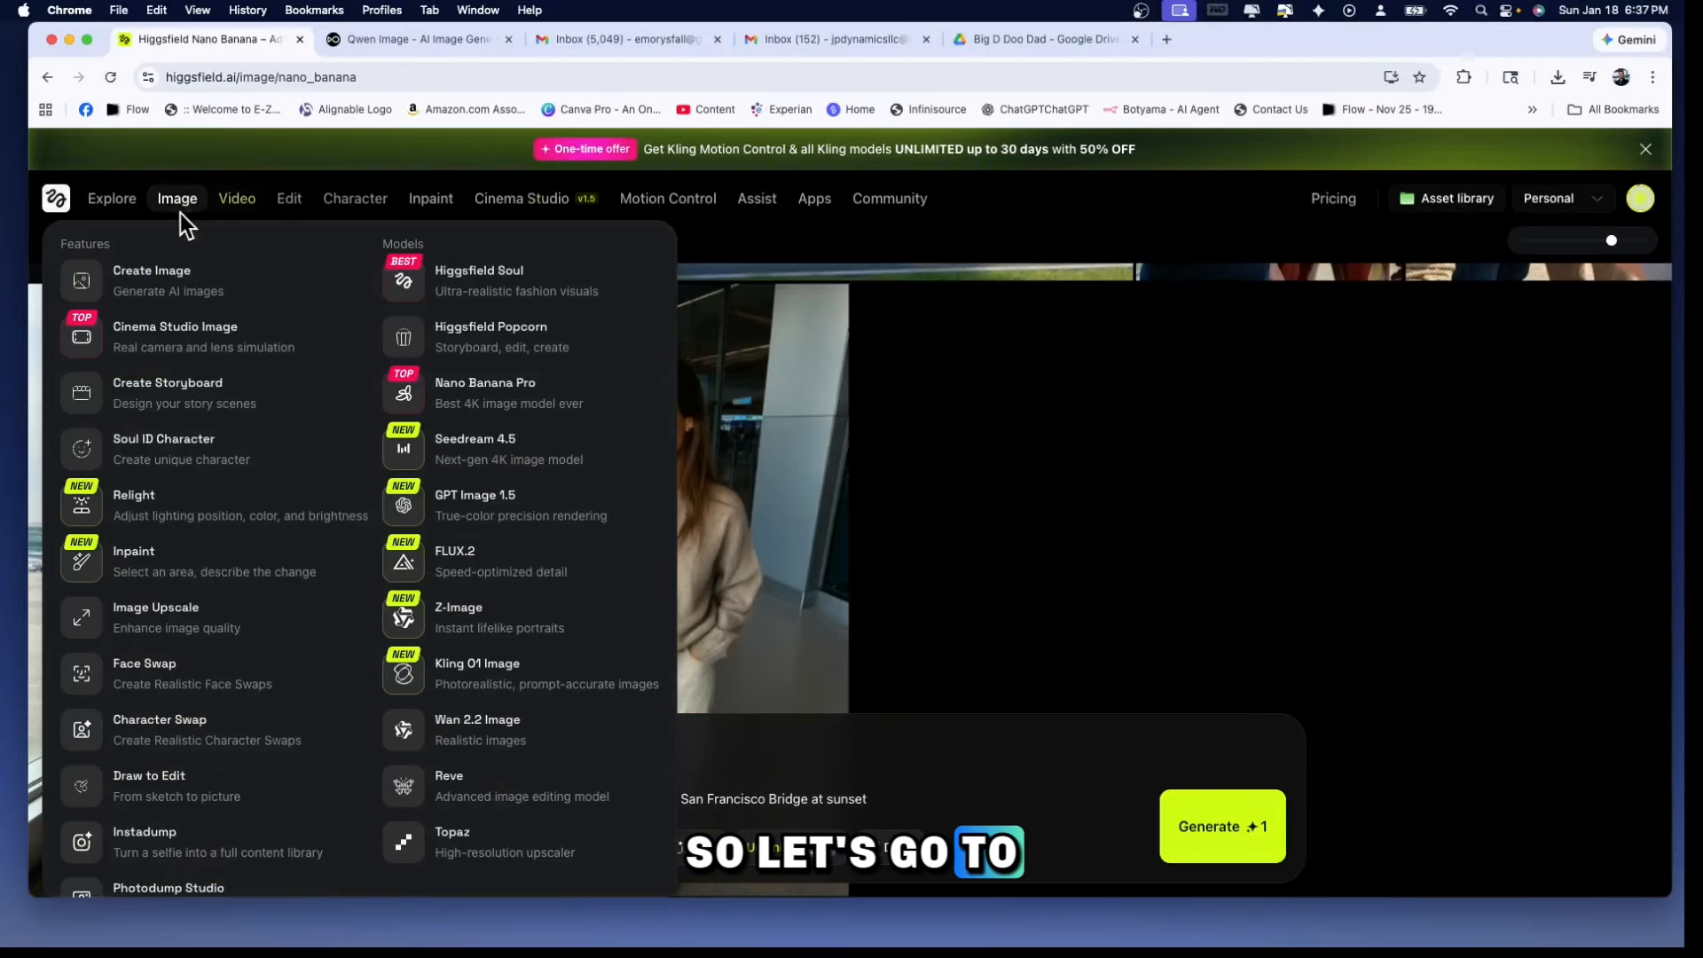
# Return to the newest camera-angle portraits at the start of the generated image history
pyautogui.click(173, 199)
pyautogui.scroll(-5, 683, 355)
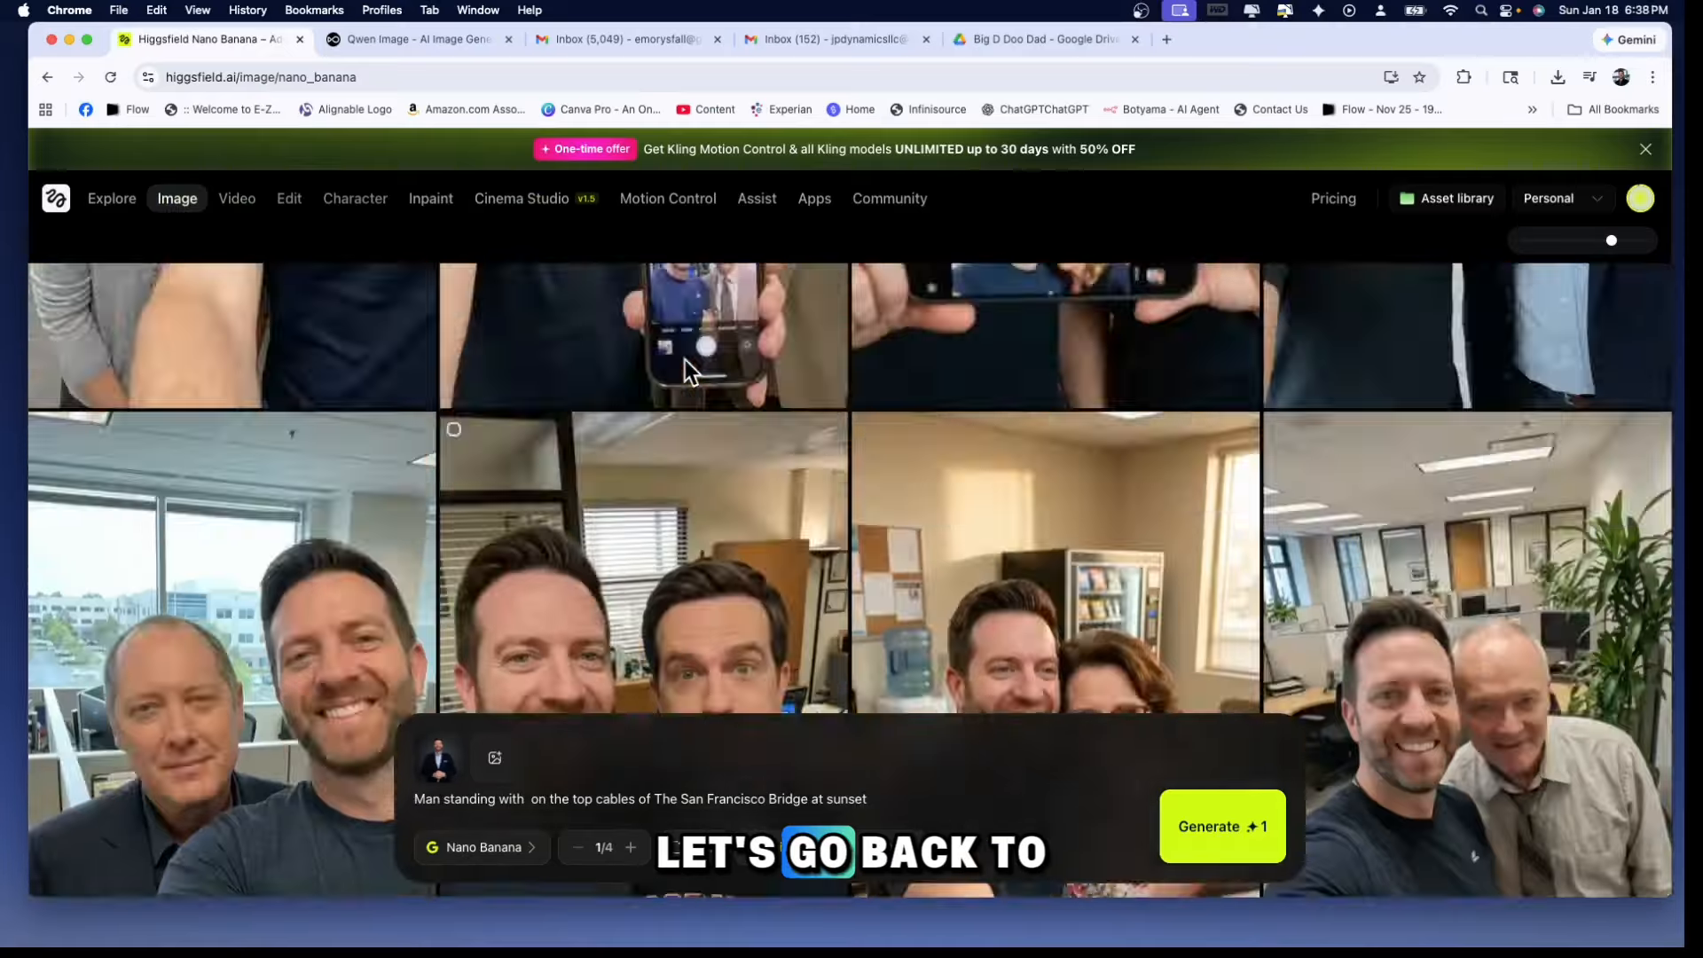
pyautogui.scroll(-10, 685, 359)
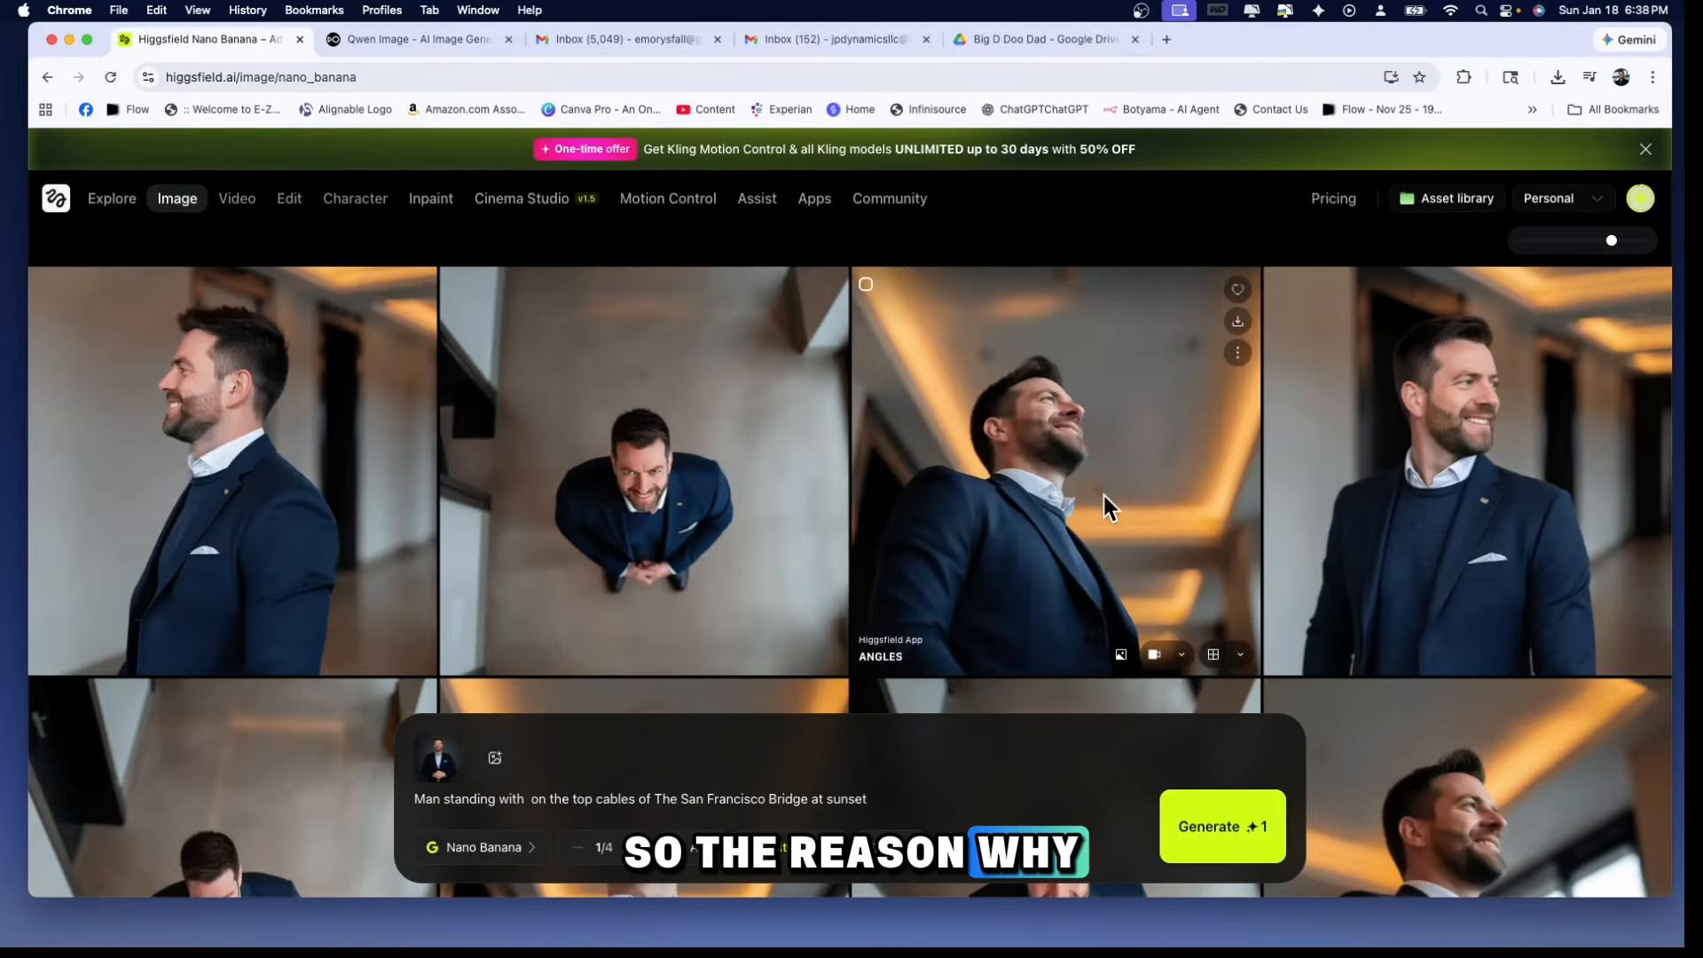
# Open the video generator's preset library and look through the motion presets for Kling 2.6
pyautogui.moveTo(247, 206)
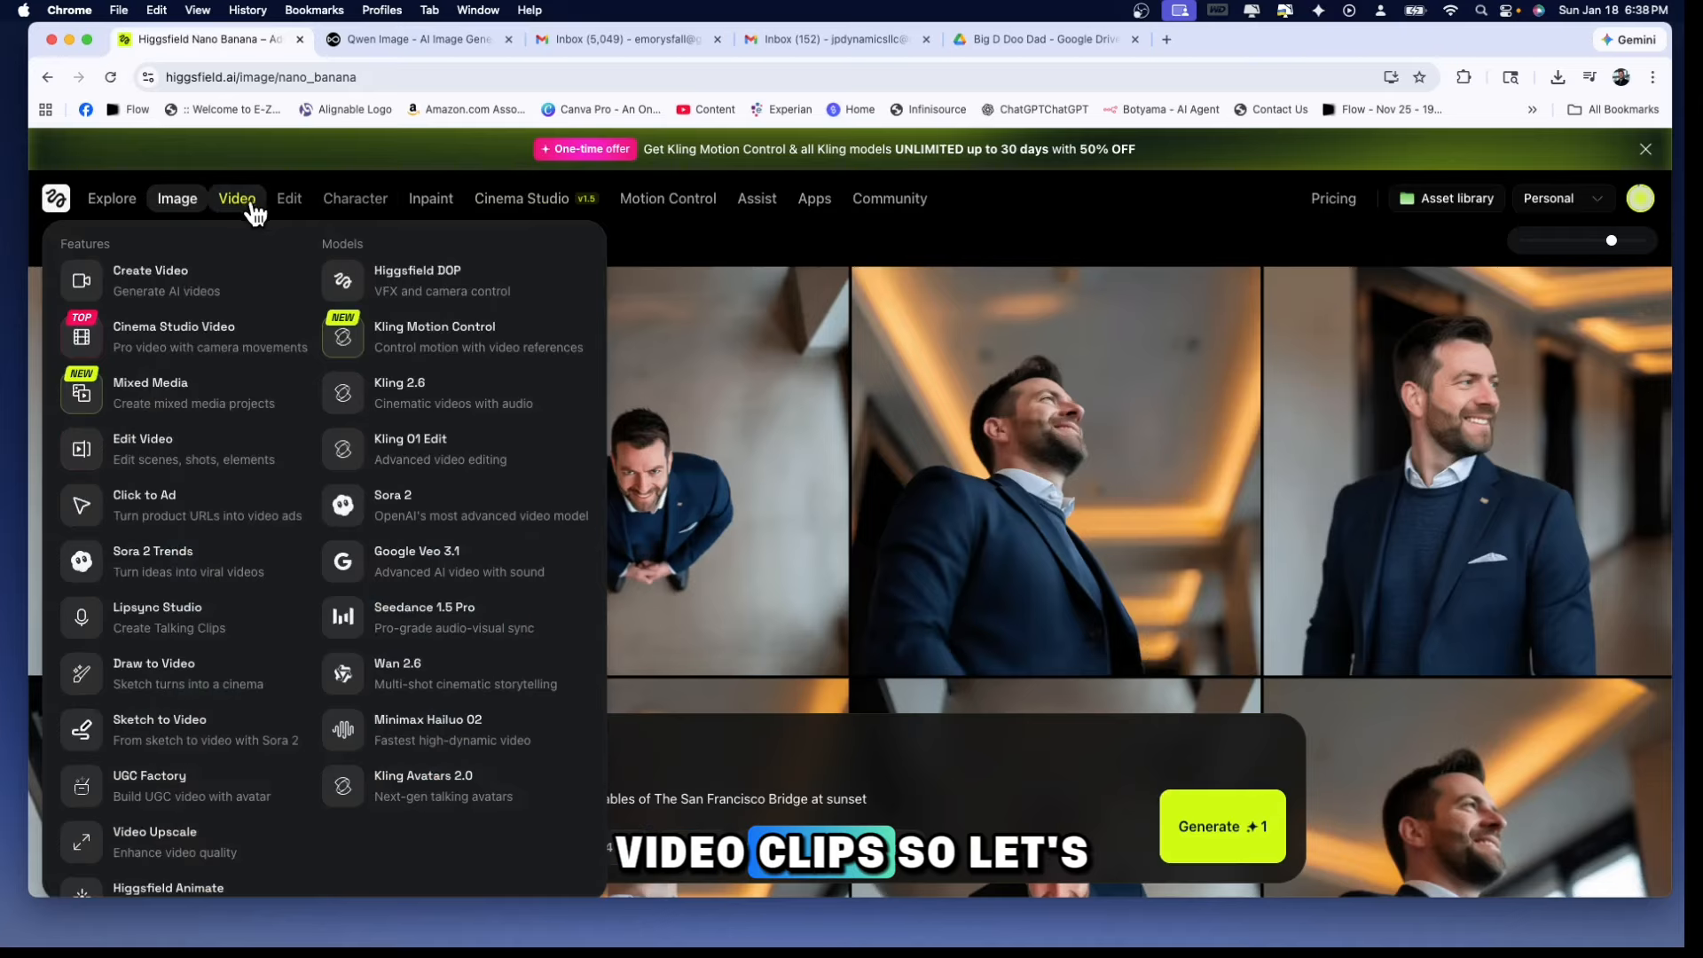
pyautogui.click(234, 201)
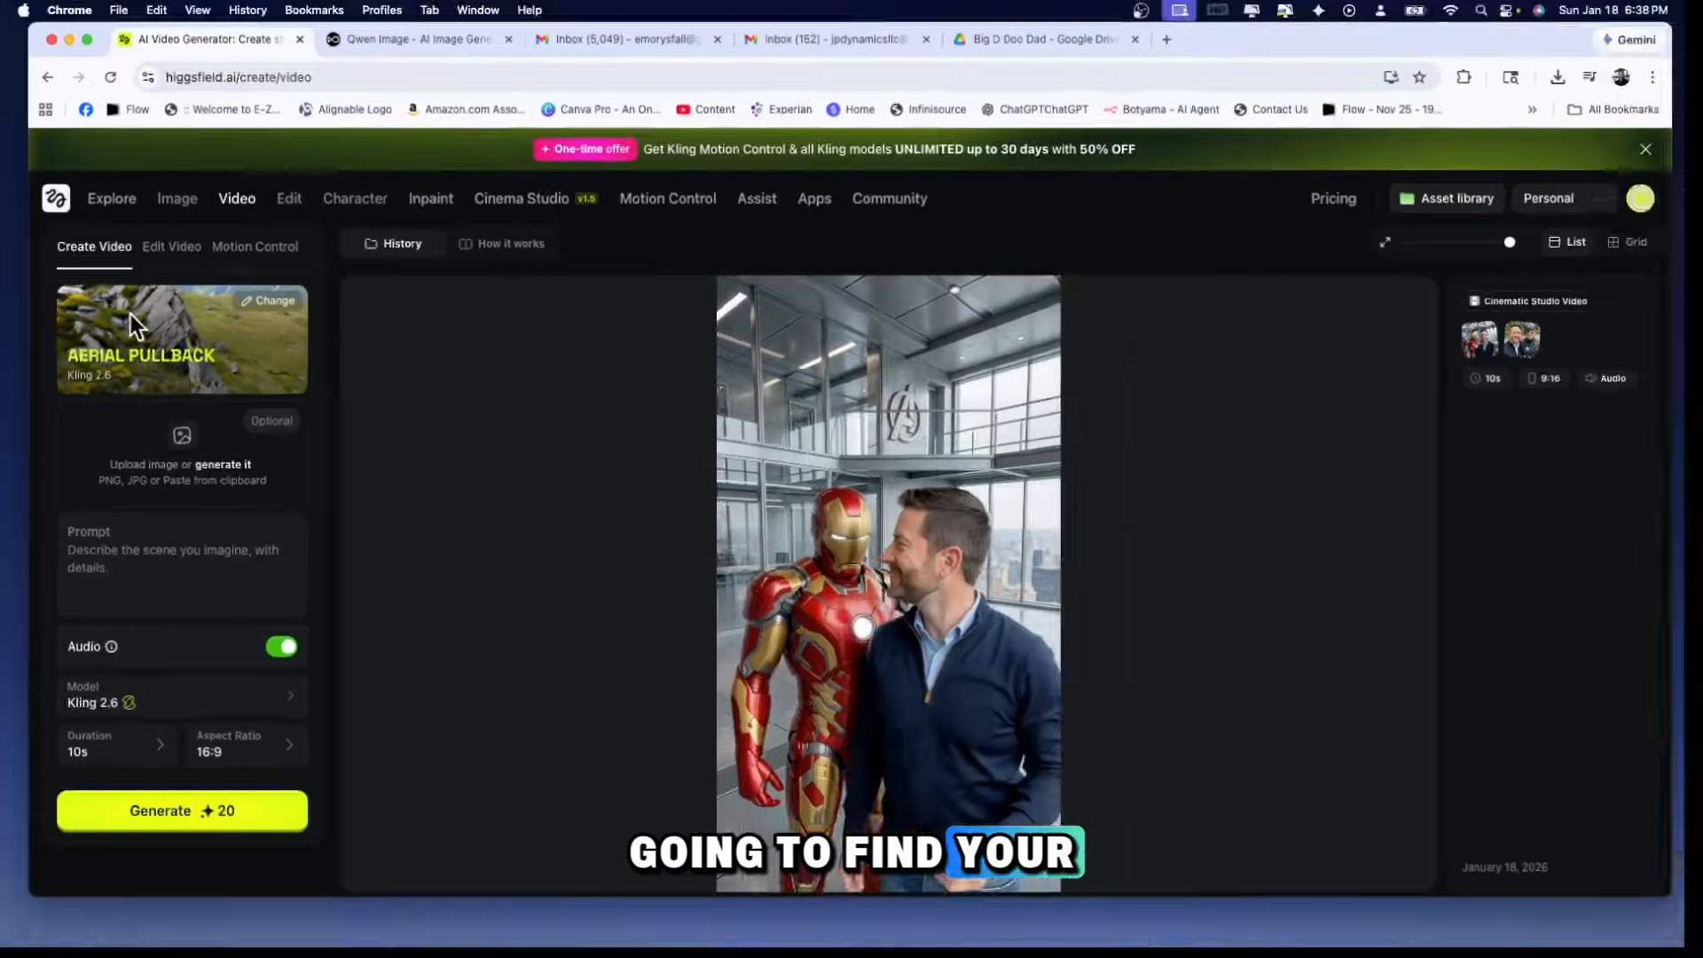
pyautogui.click(131, 316)
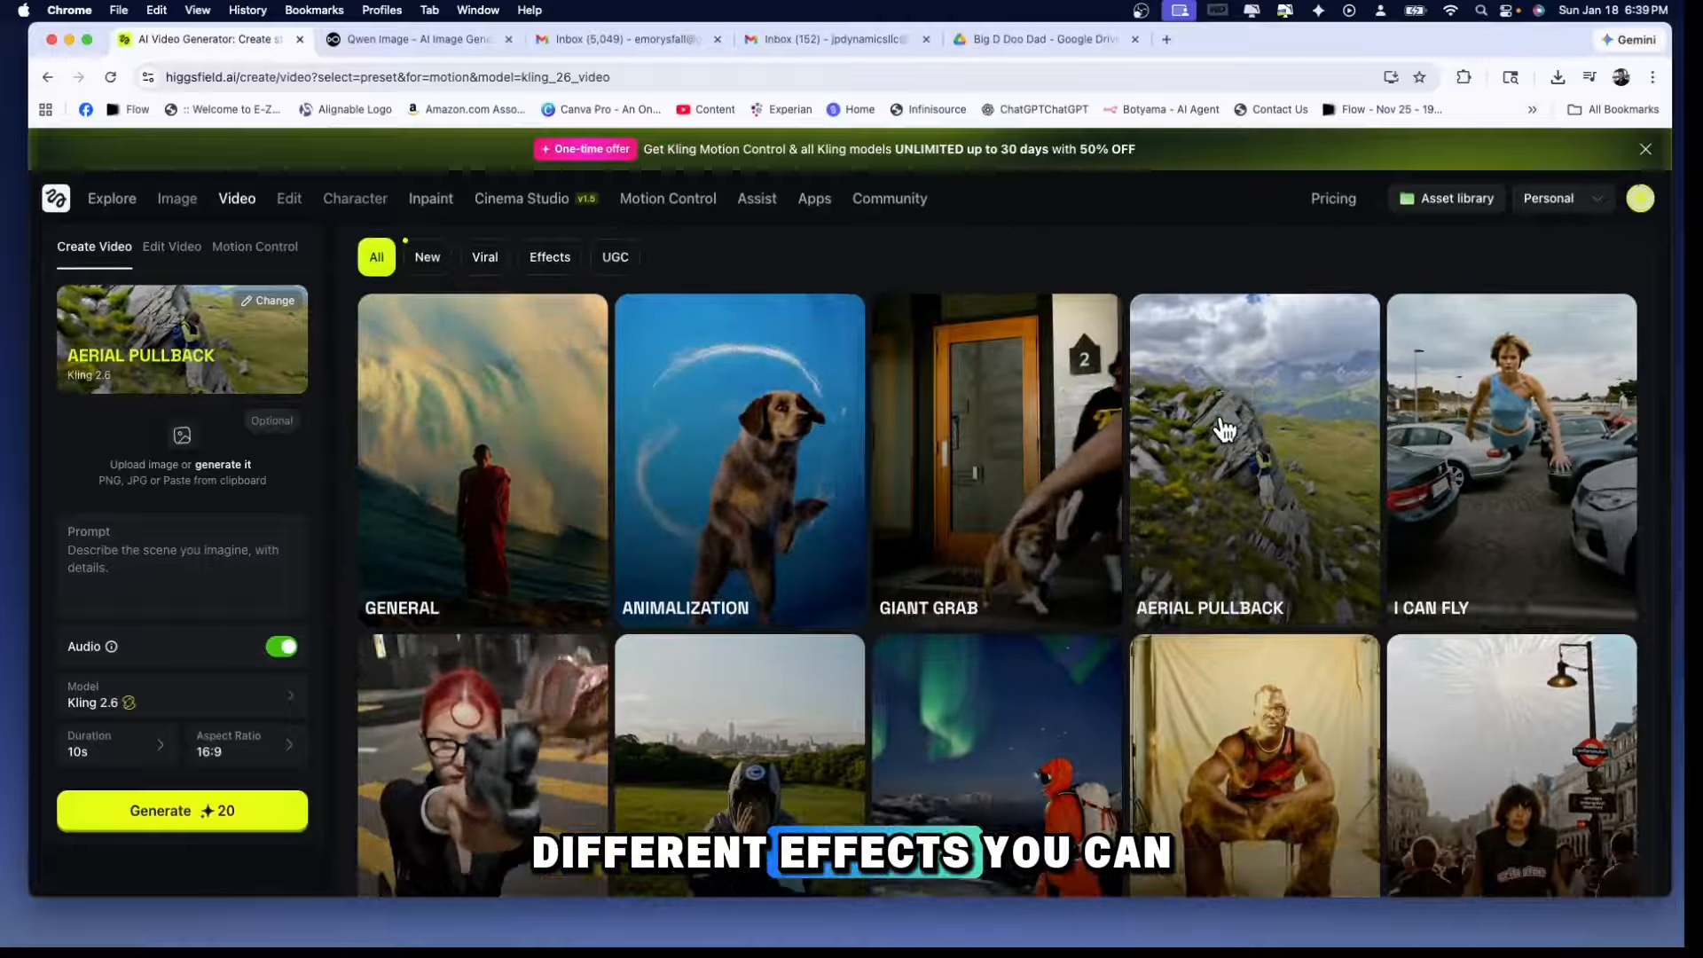
pyautogui.scroll(-6, 1206, 430)
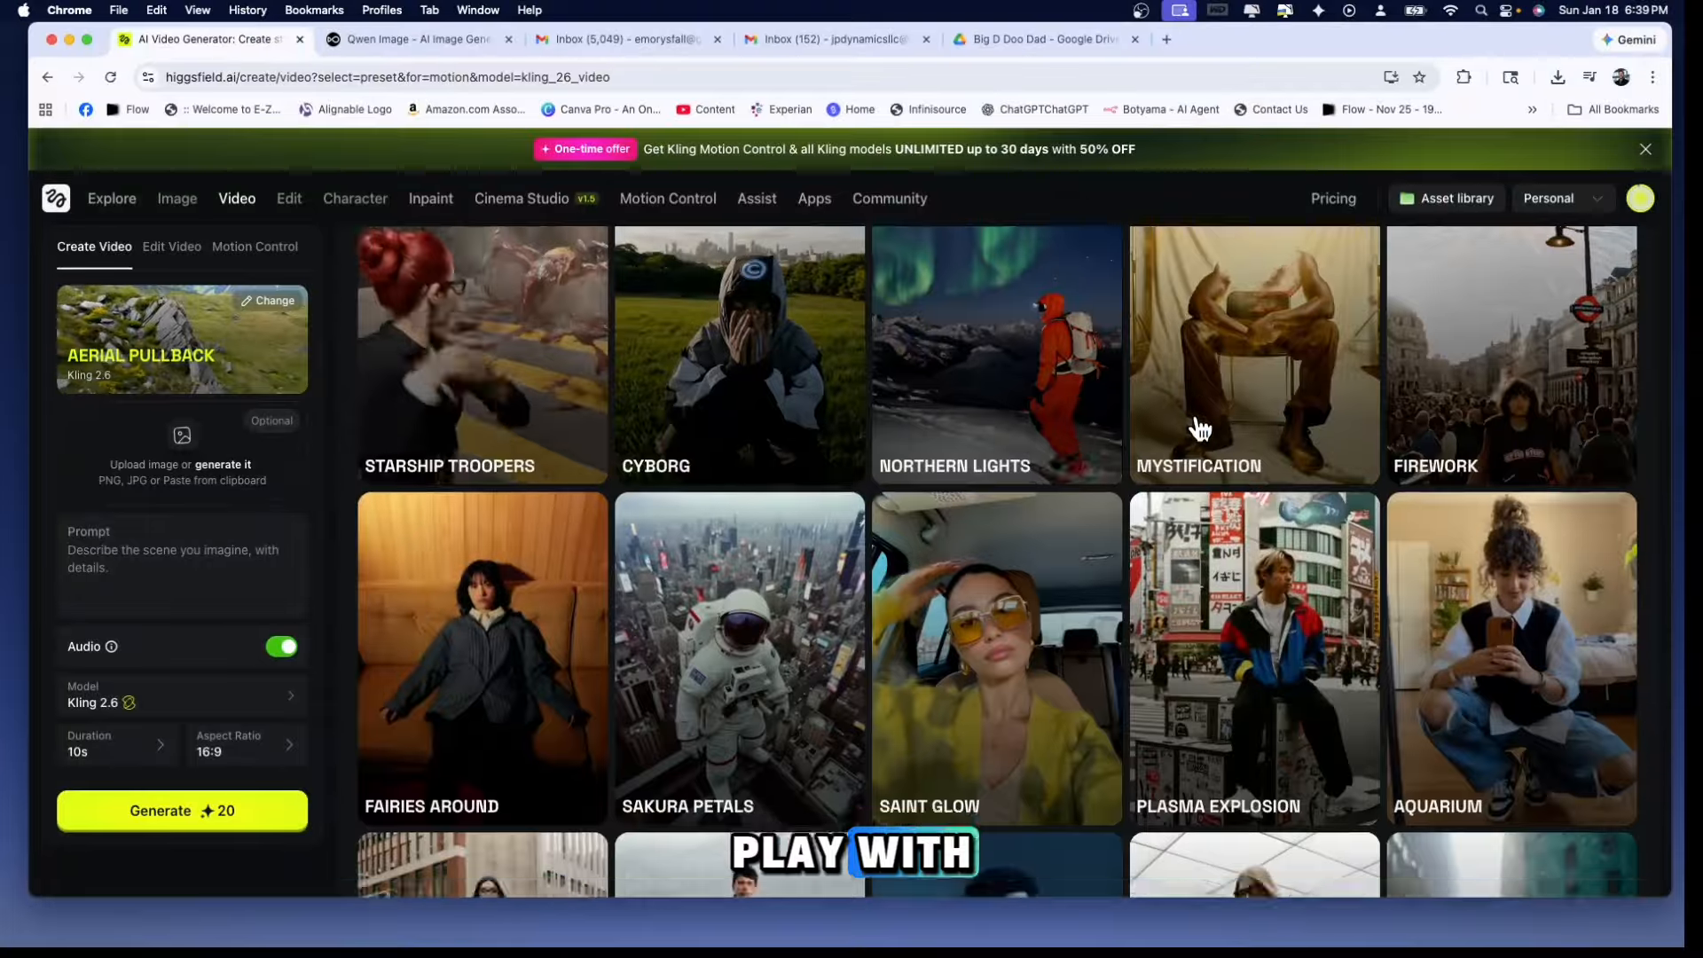
pyautogui.scroll(5, 1204, 429)
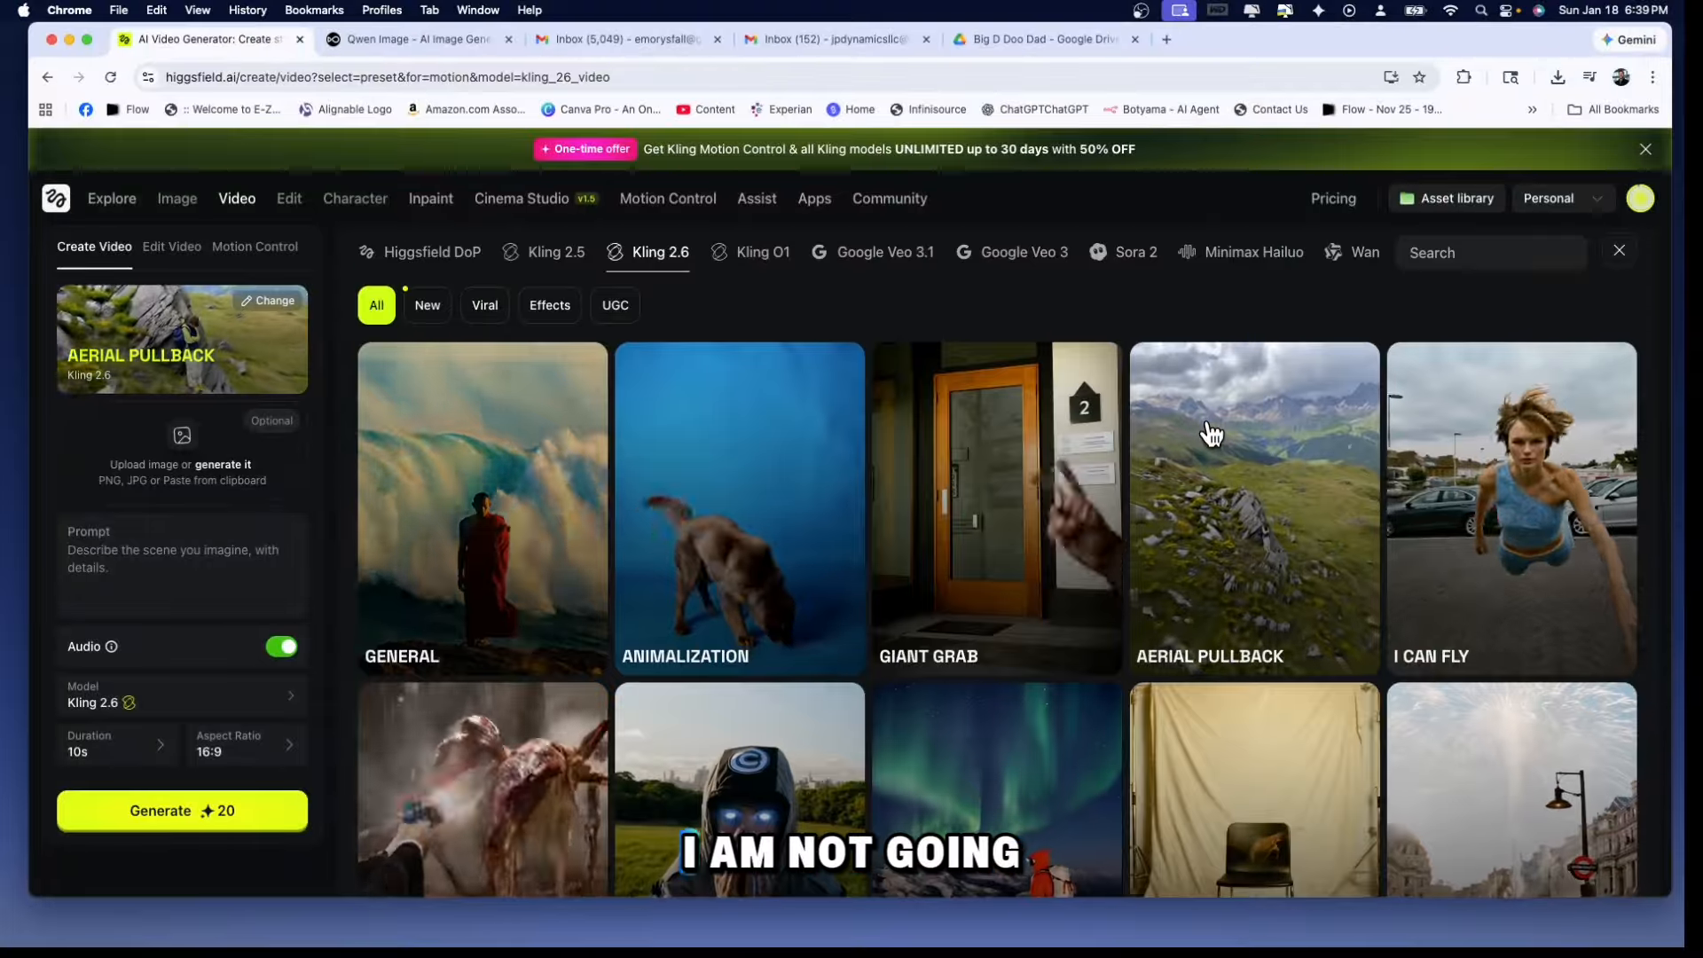
pyautogui.scroll(-4, 1198, 430)
pyautogui.scroll(-8, 1191, 430)
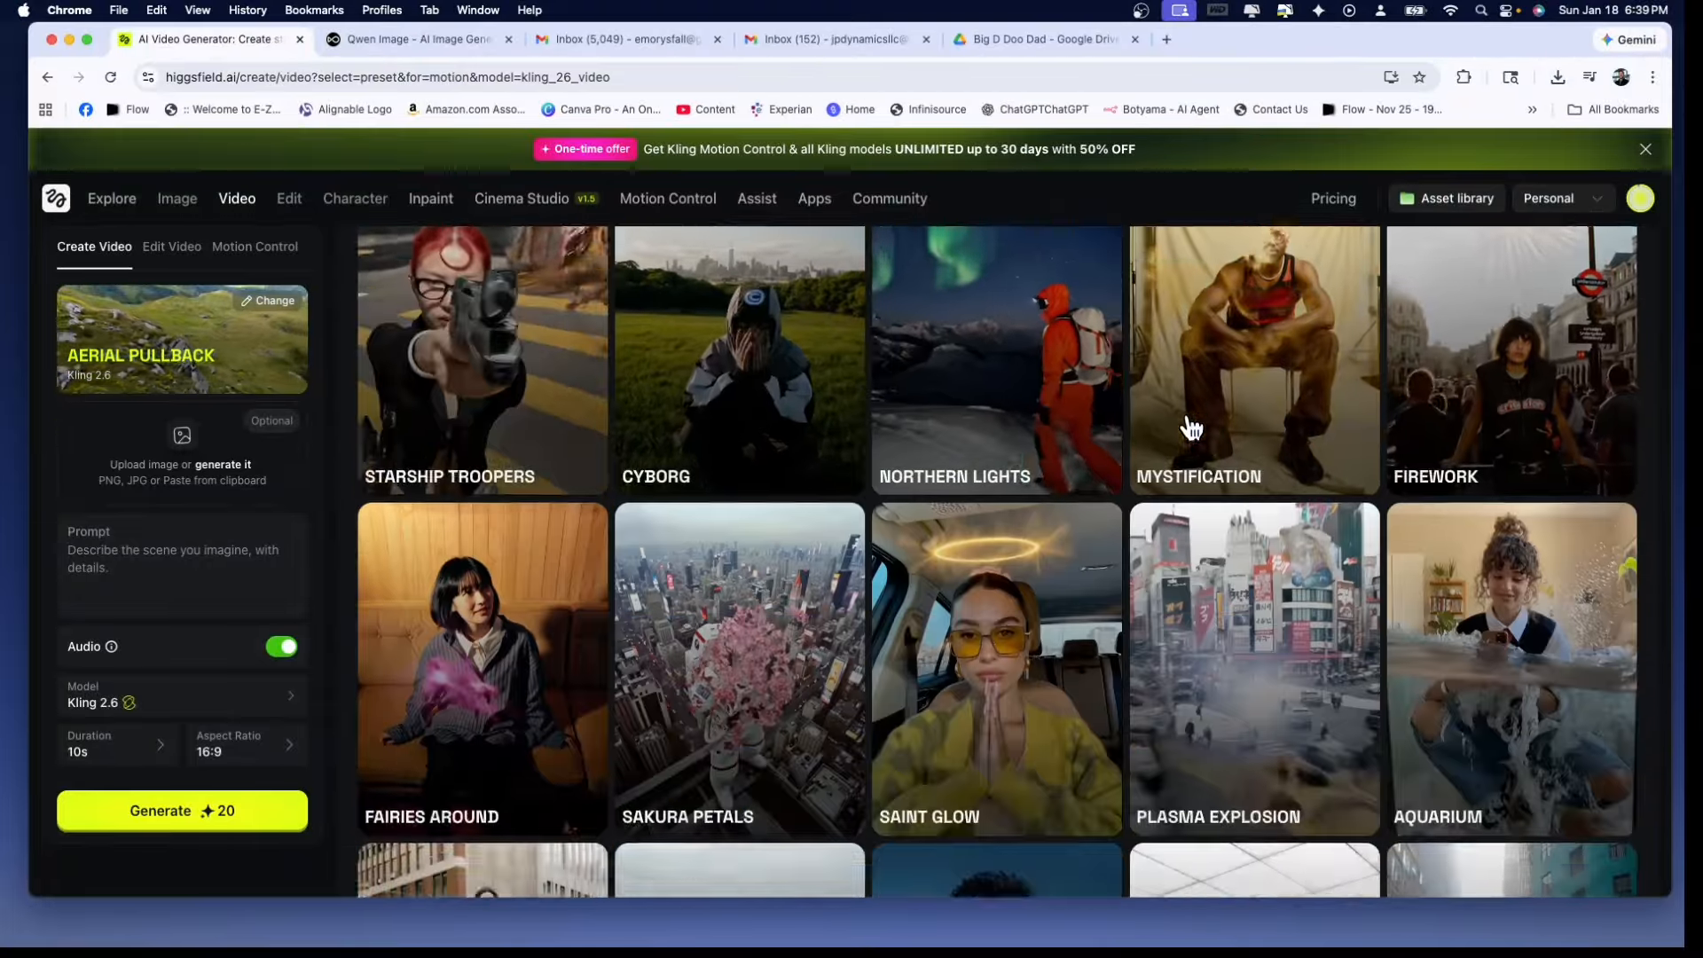
# Upload photo-generator-3.png as the reference image for the Aerial Pullback video and enter the prompt "man running from his car"
pyautogui.scroll(-4, 1190, 429)
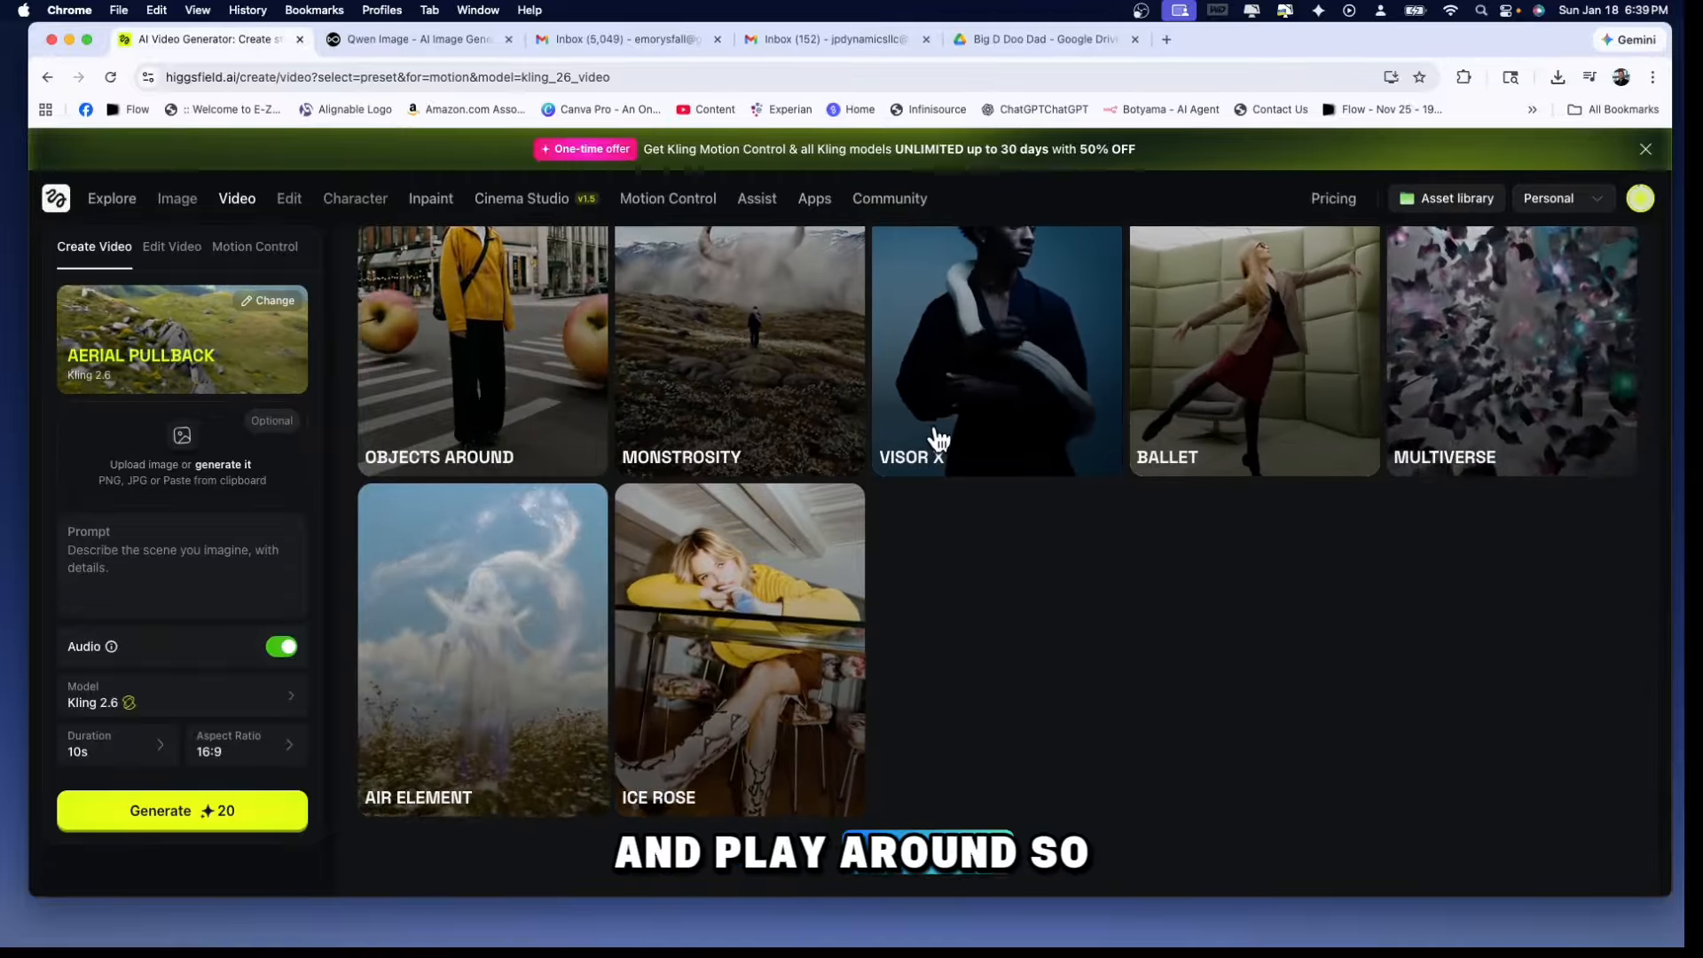
pyautogui.scroll(5, 940, 417)
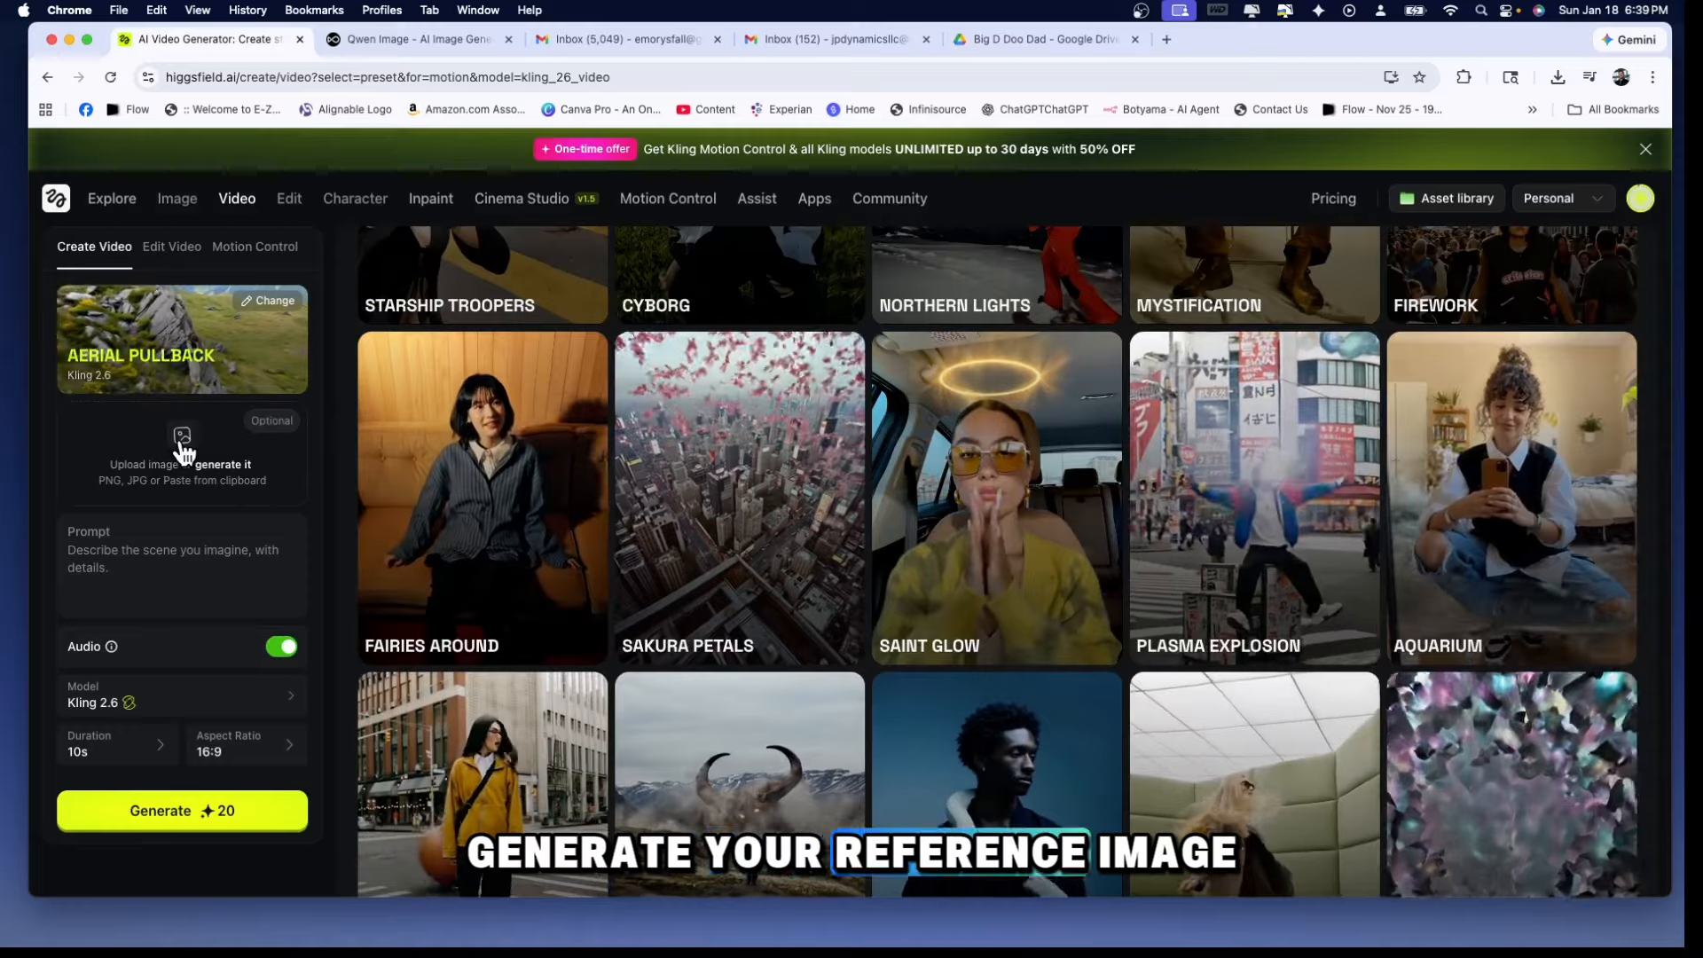
pyautogui.click(181, 442)
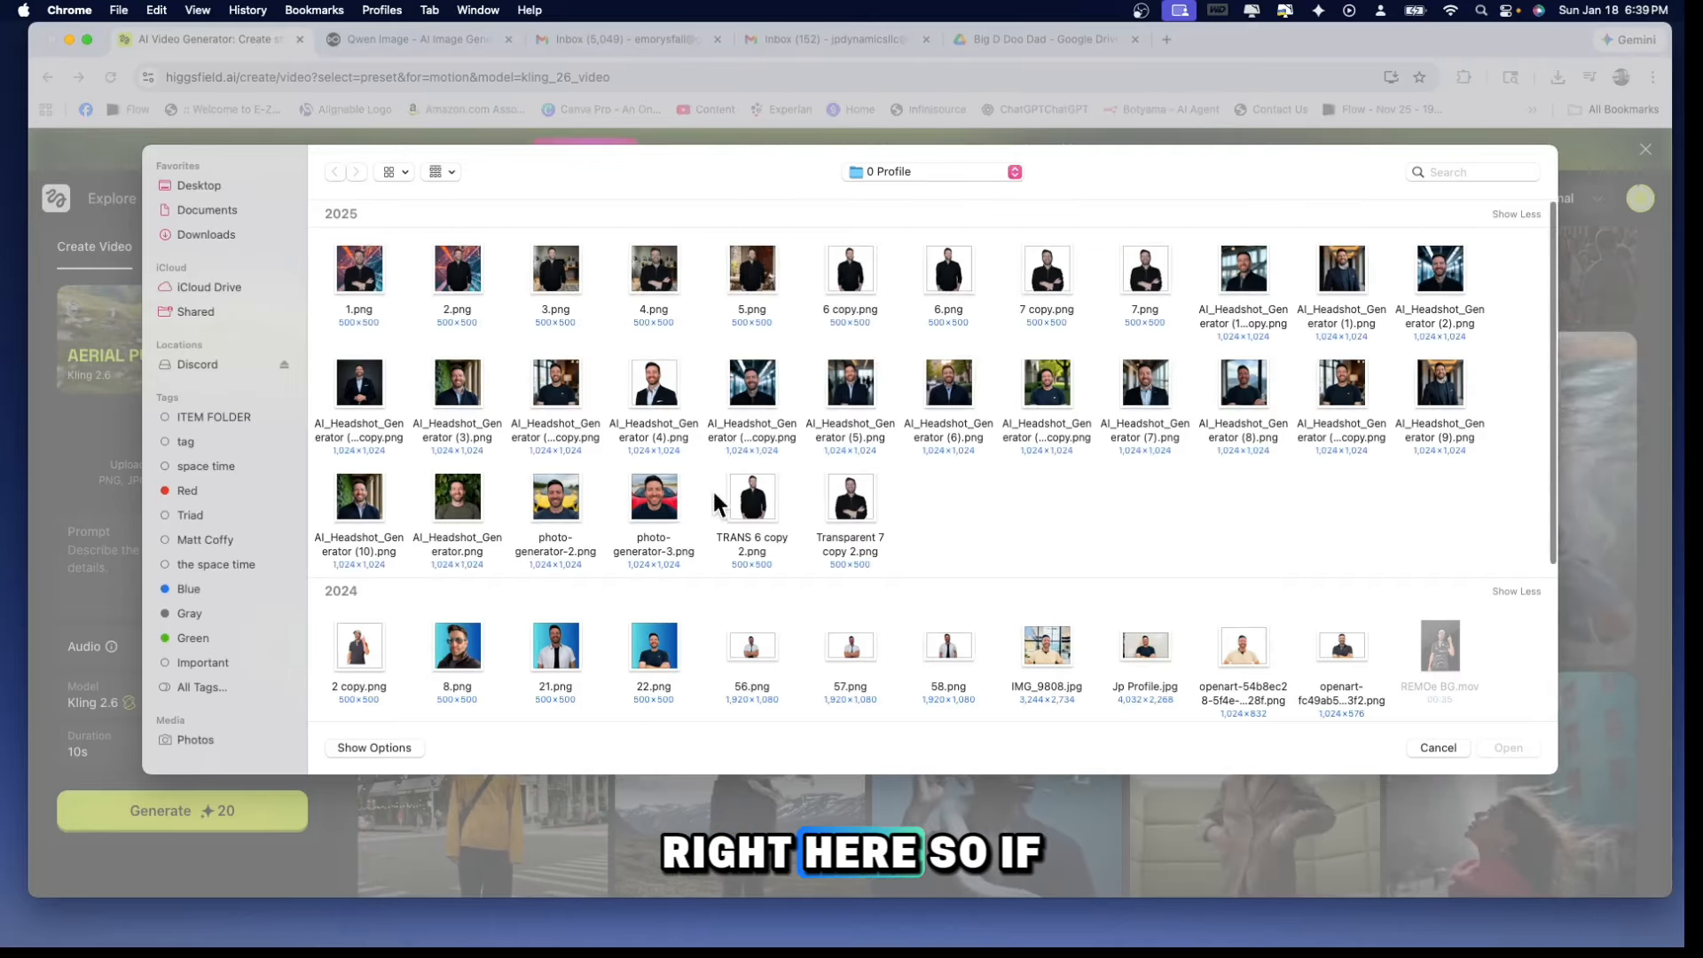
pyautogui.doubleClick(655, 511)
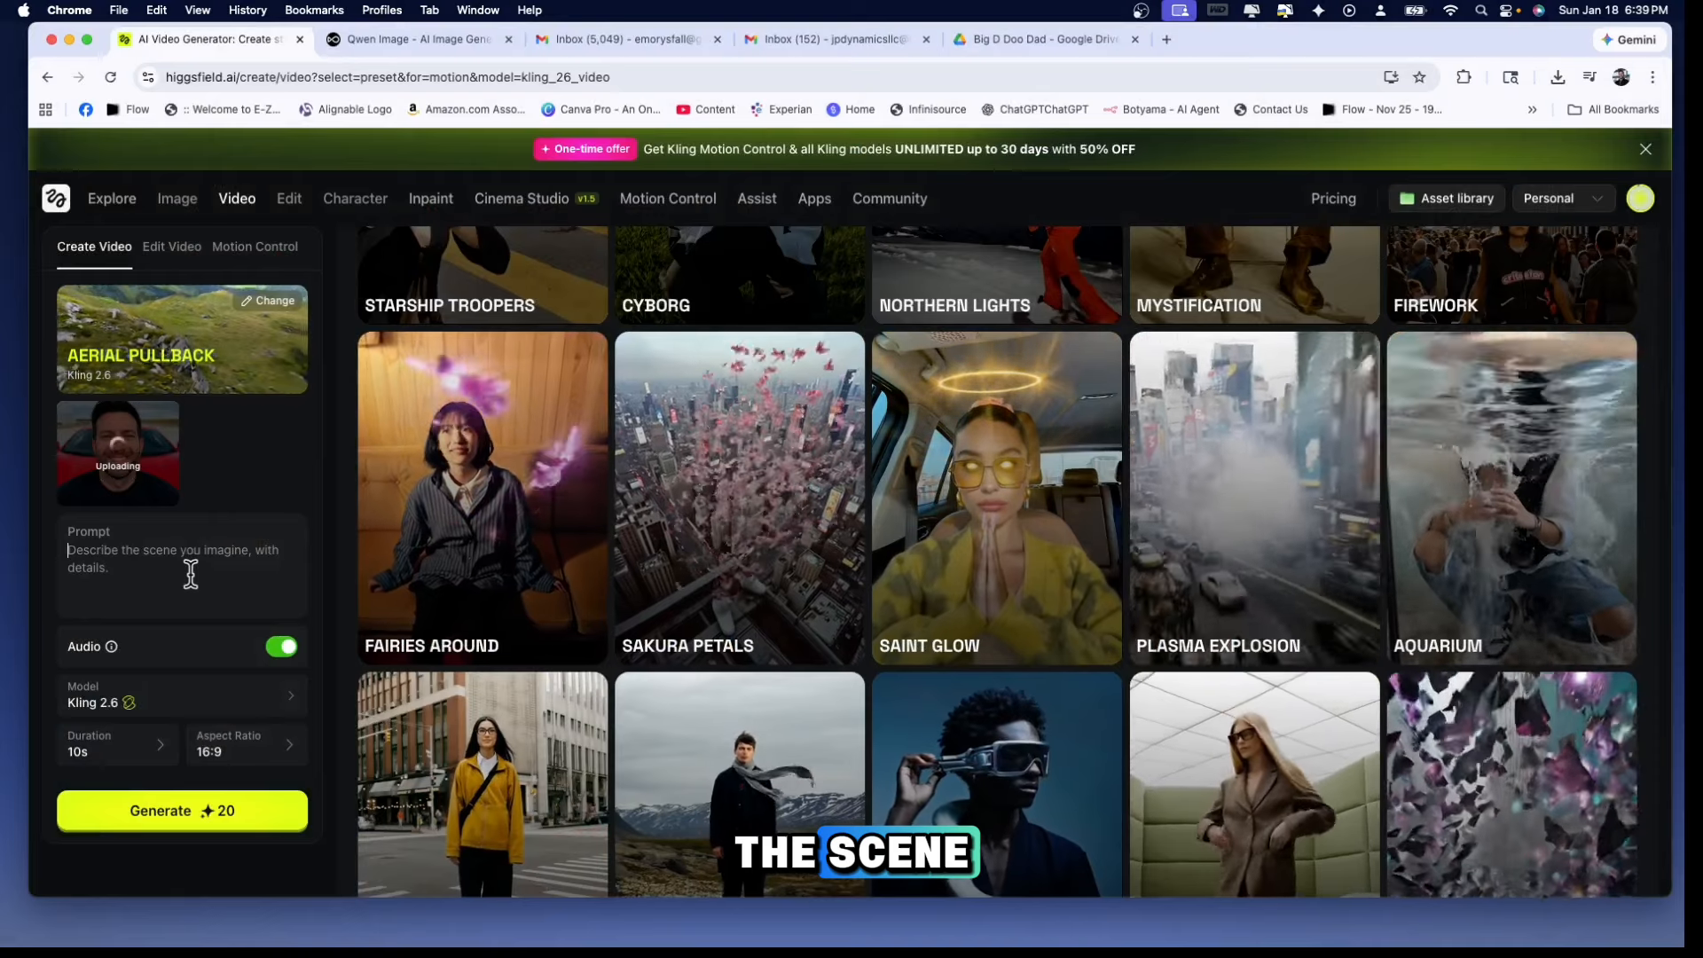
pyautogui.click(134, 553)
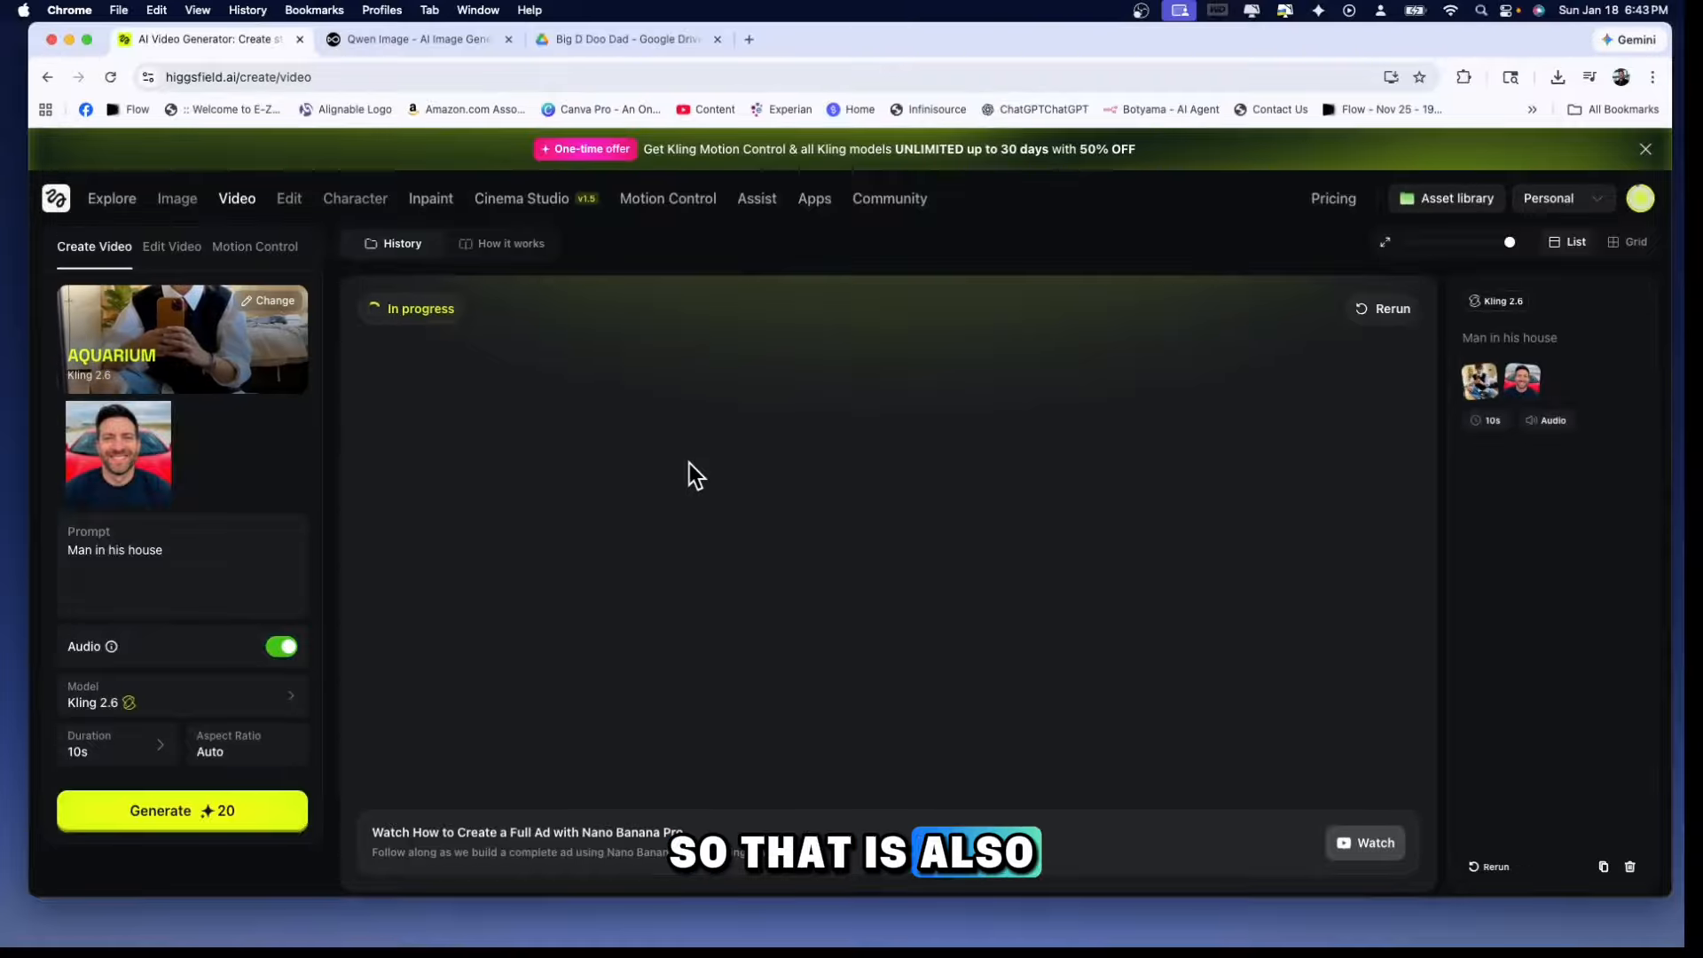
# Find the "man running from his car" video in the generation history and play it
pyautogui.scroll(-8, 689, 463)
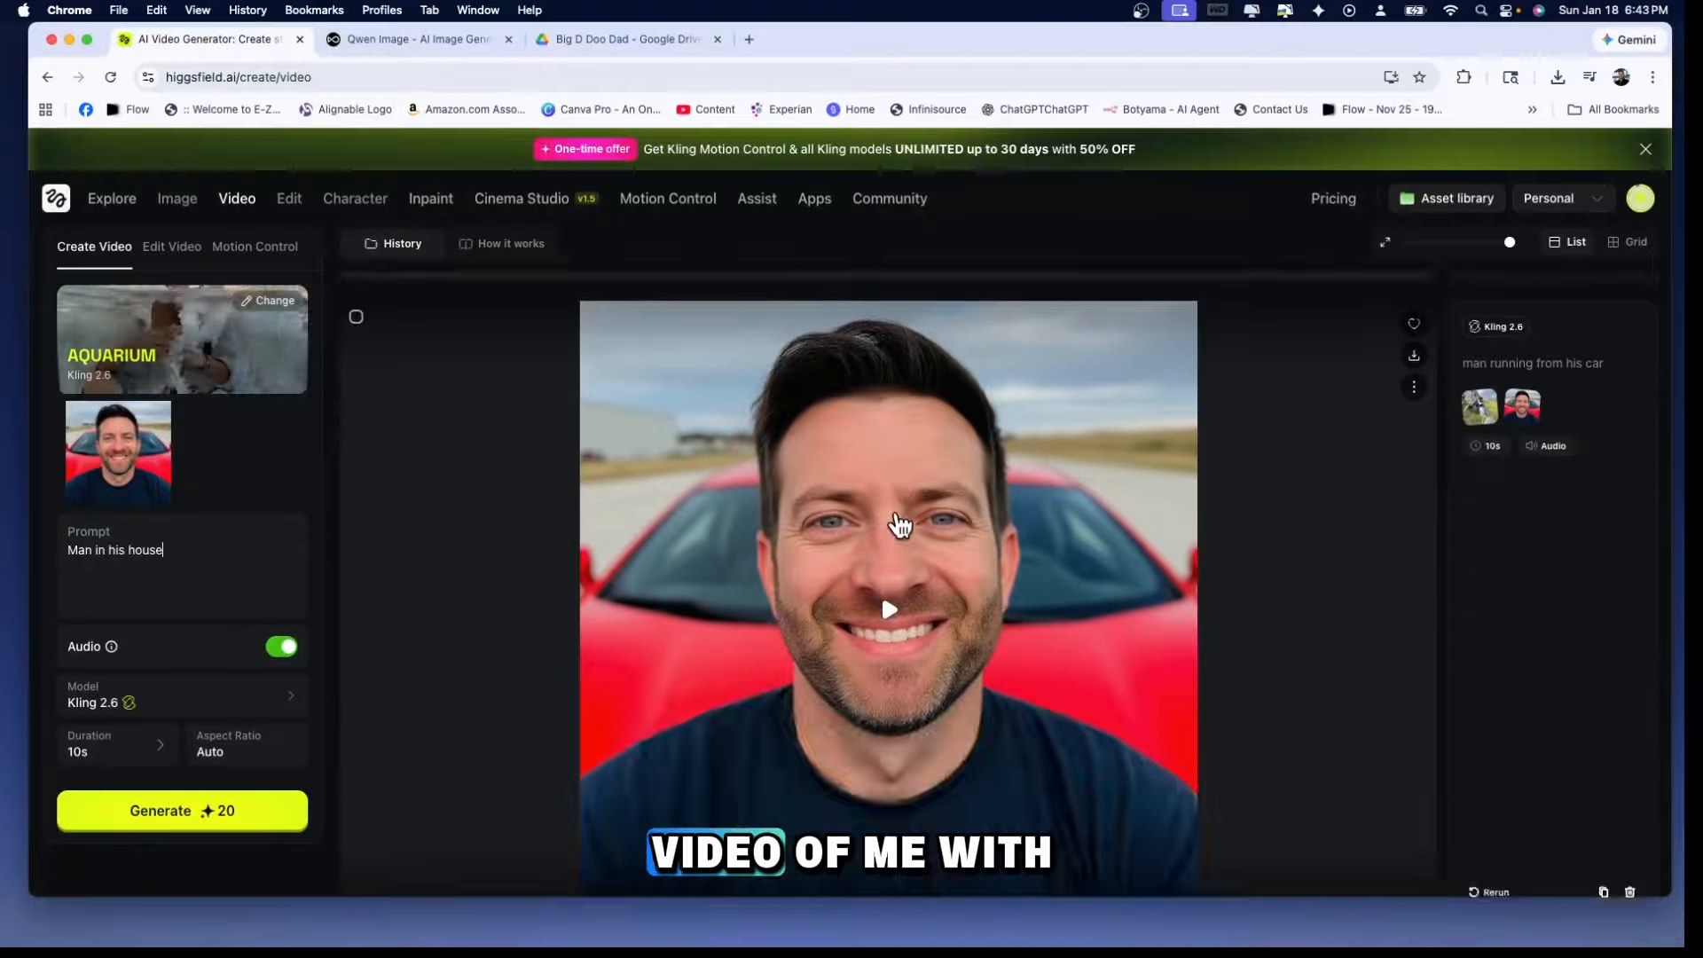
pyautogui.scroll(3, 899, 521)
pyautogui.scroll(-3, 976, 692)
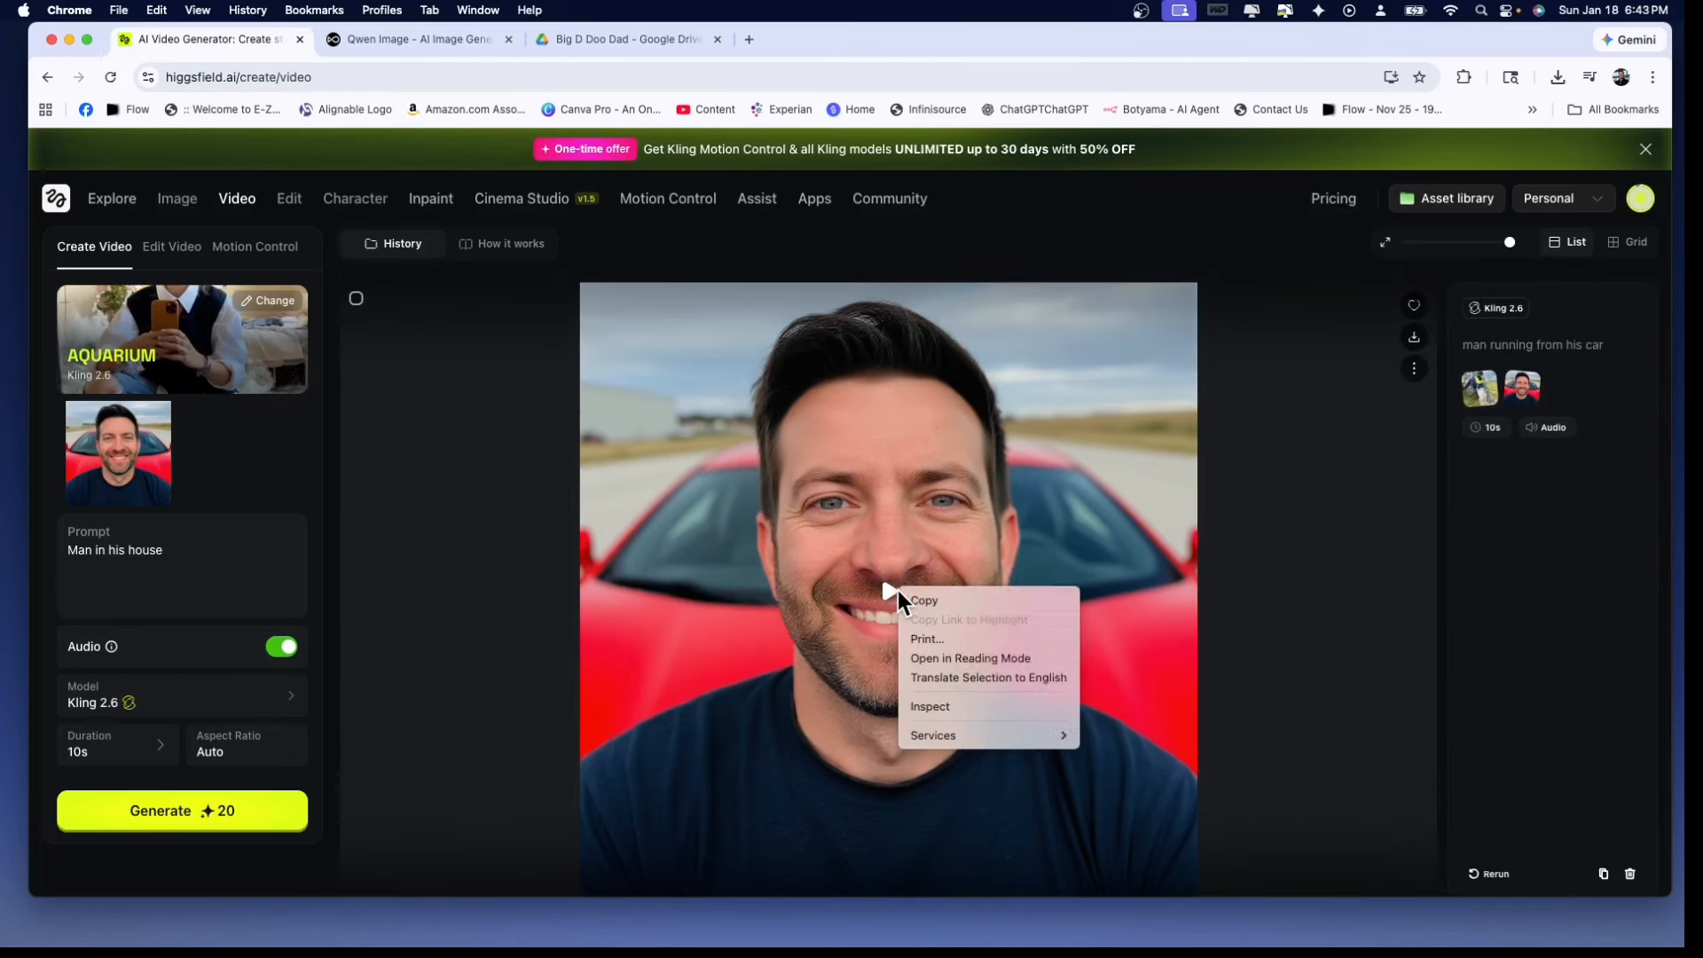
pyautogui.click(898, 589)
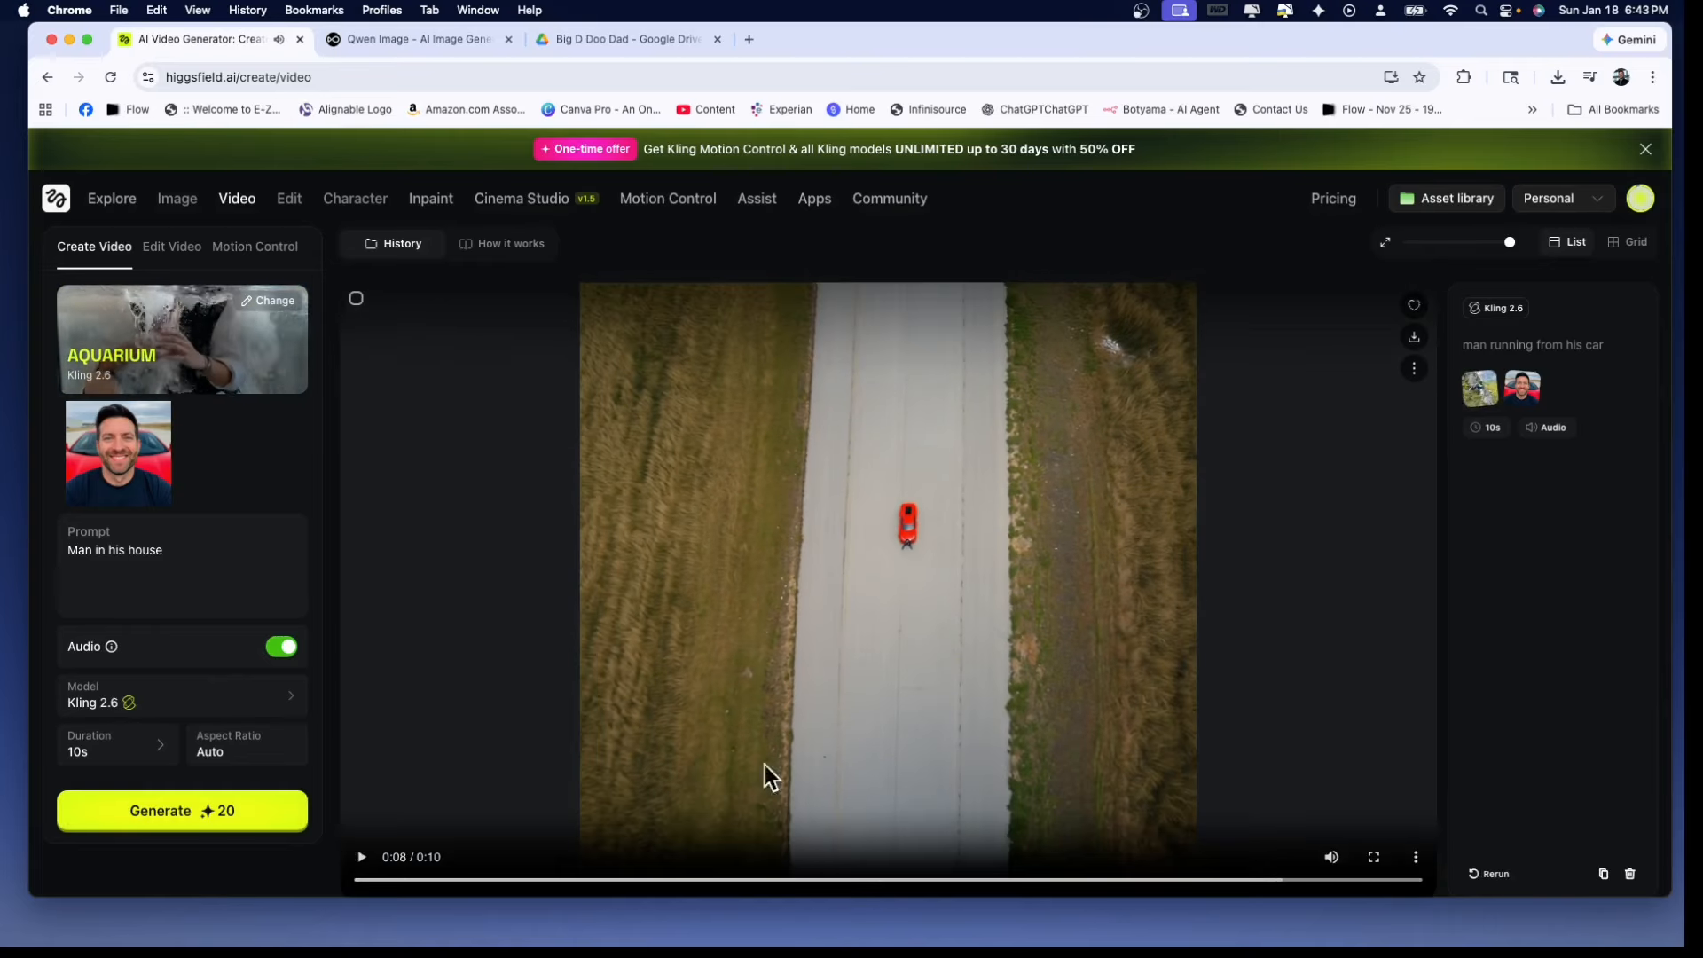
pyautogui.click(359, 857)
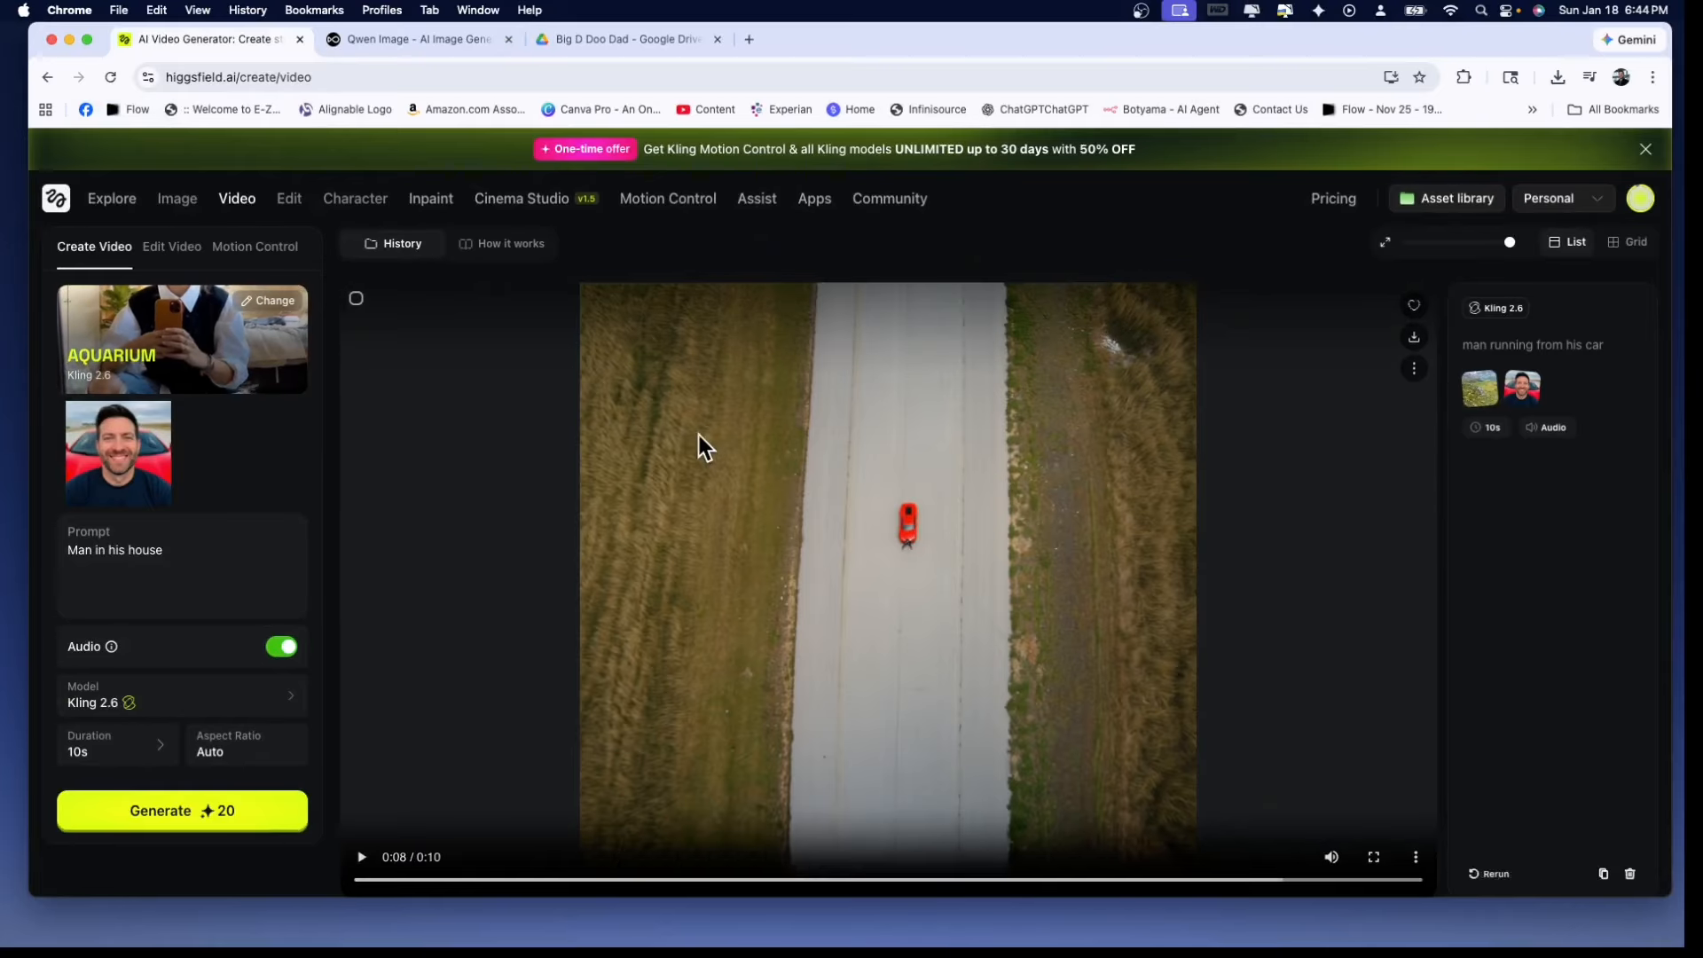
# Play the newly generated Aquarium video with the prompt "Man in his house" and view the account details
pyautogui.scroll(7, 699, 439)
pyautogui.scroll(-5, 760, 476)
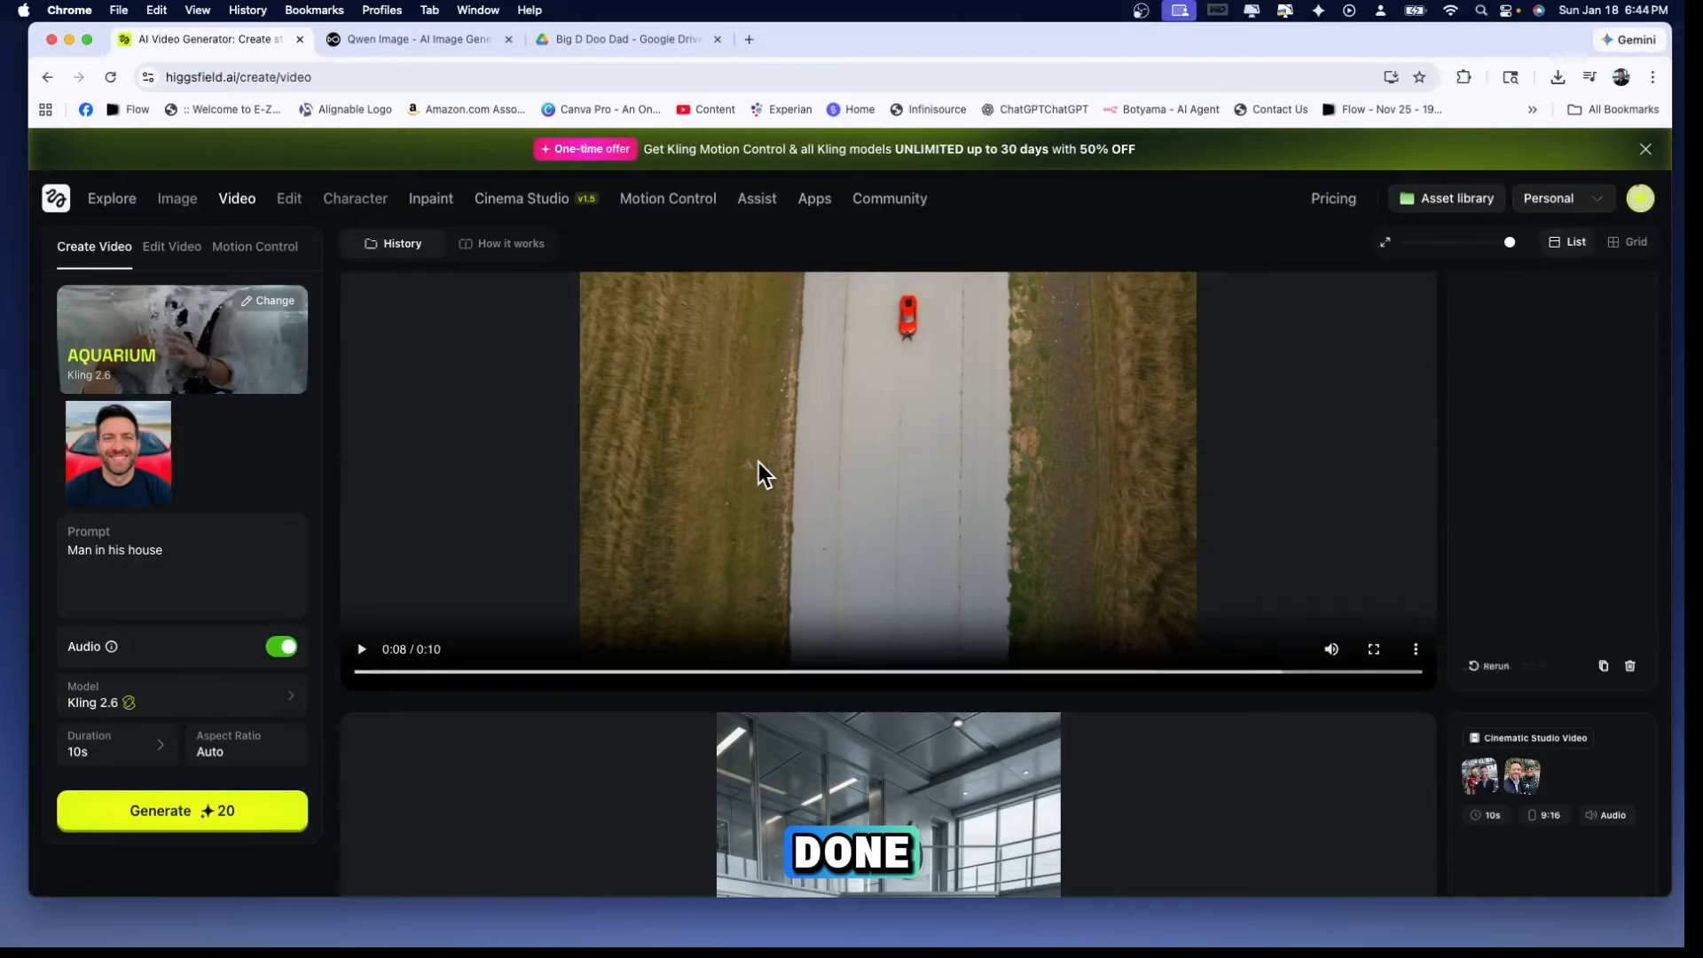
pyautogui.scroll(5, 760, 475)
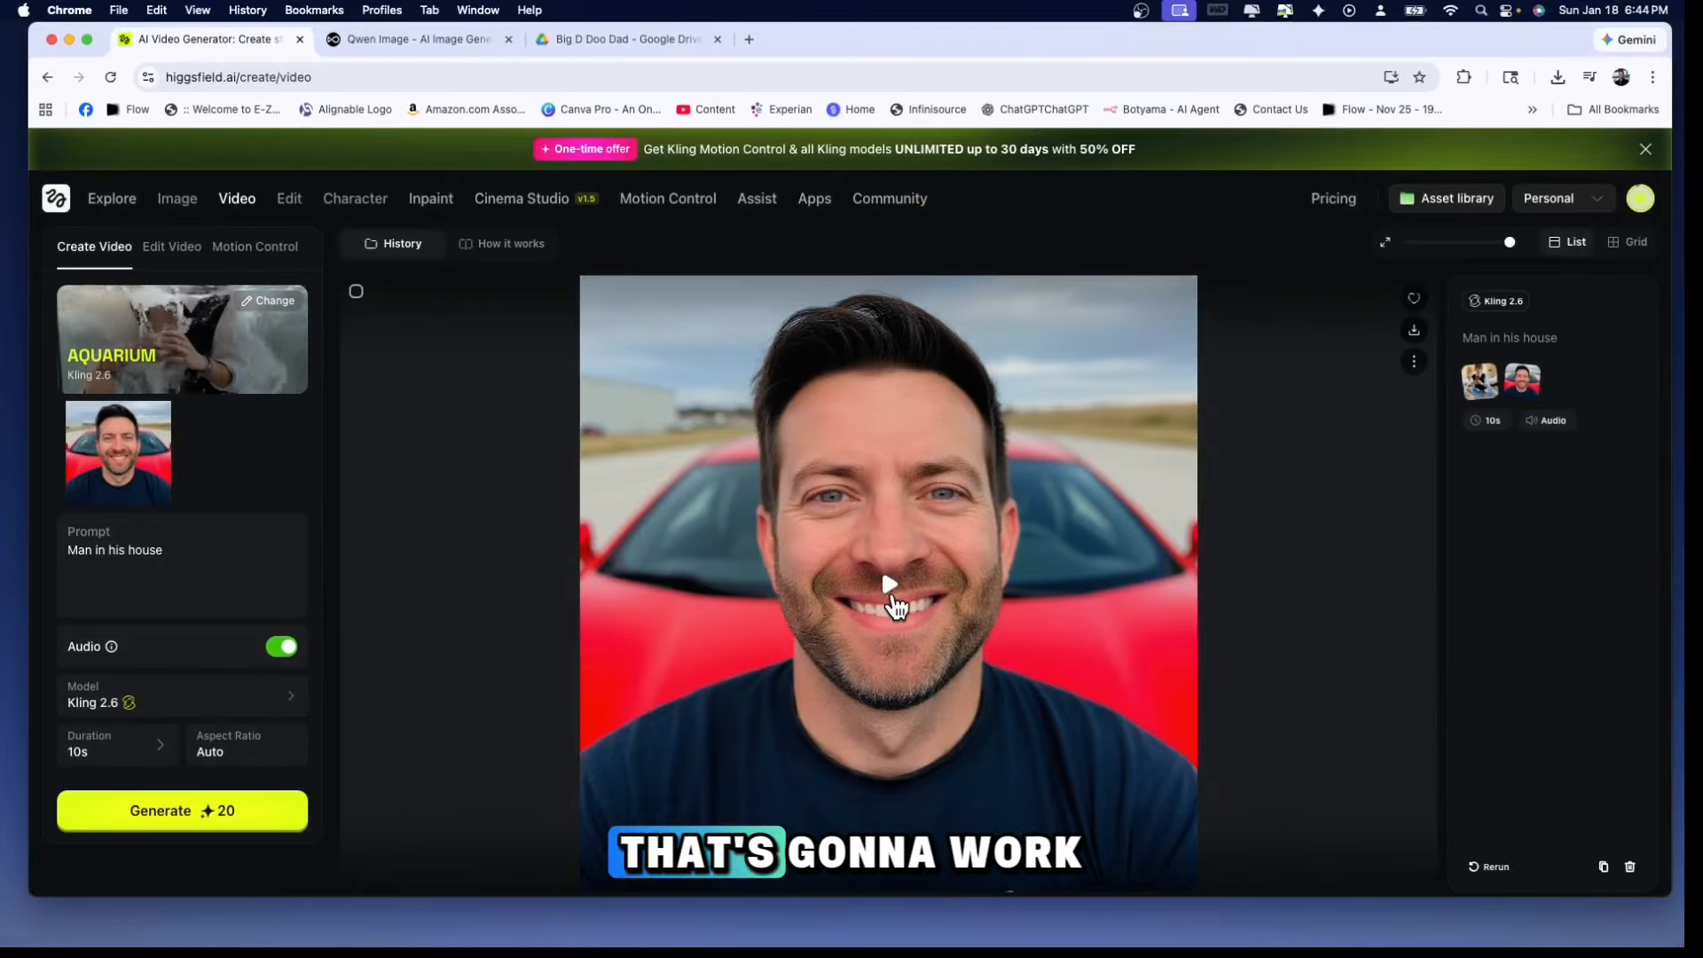
pyautogui.click(891, 592)
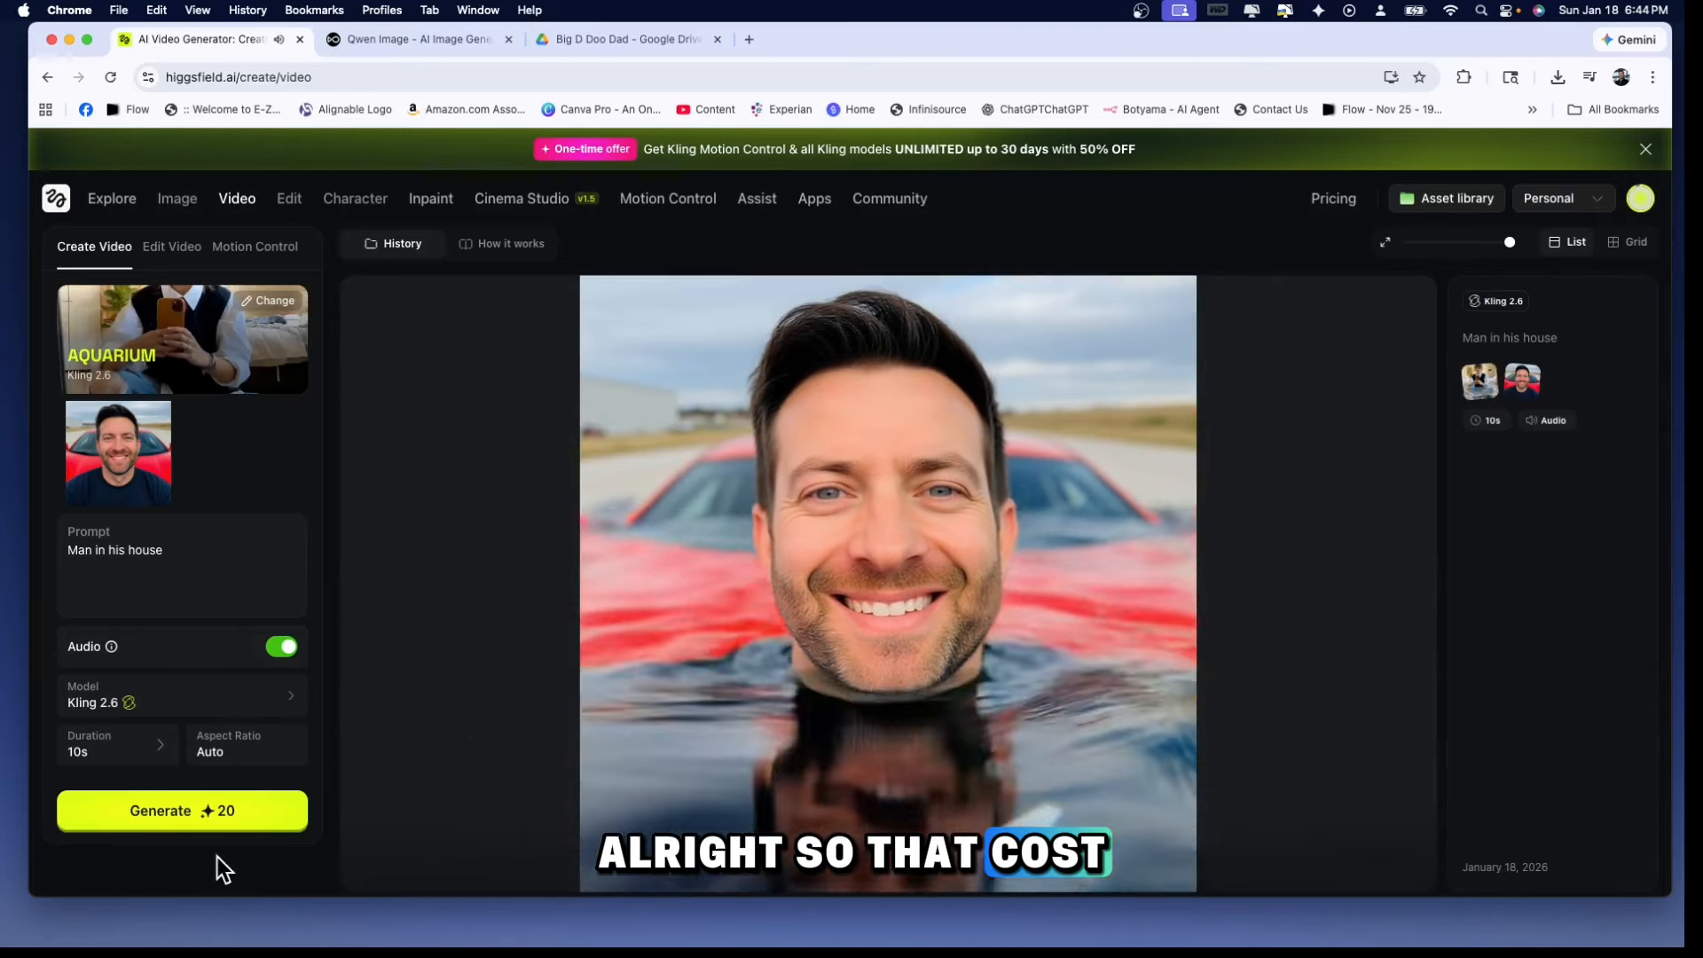
pyautogui.click(1638, 198)
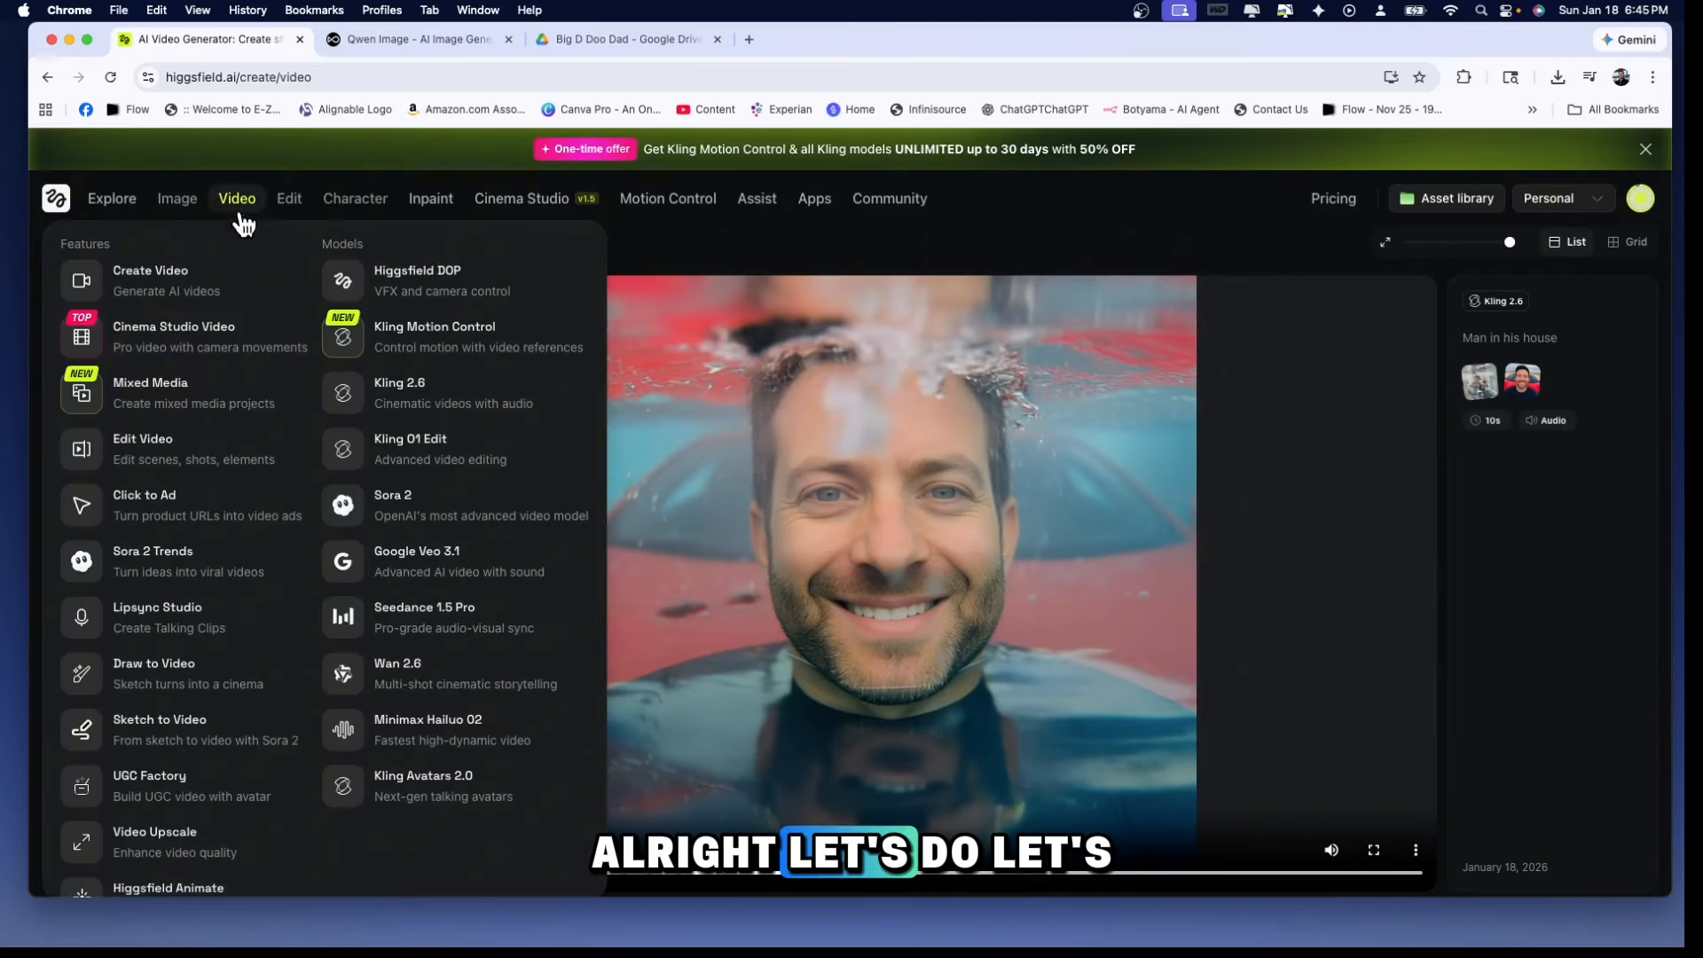
# Generate a Kling 2.6 video with the Objects Around preset, a photo of the man indoors as reference and the prompt "ducks"
pyautogui.click(245, 206)
pyautogui.click(238, 335)
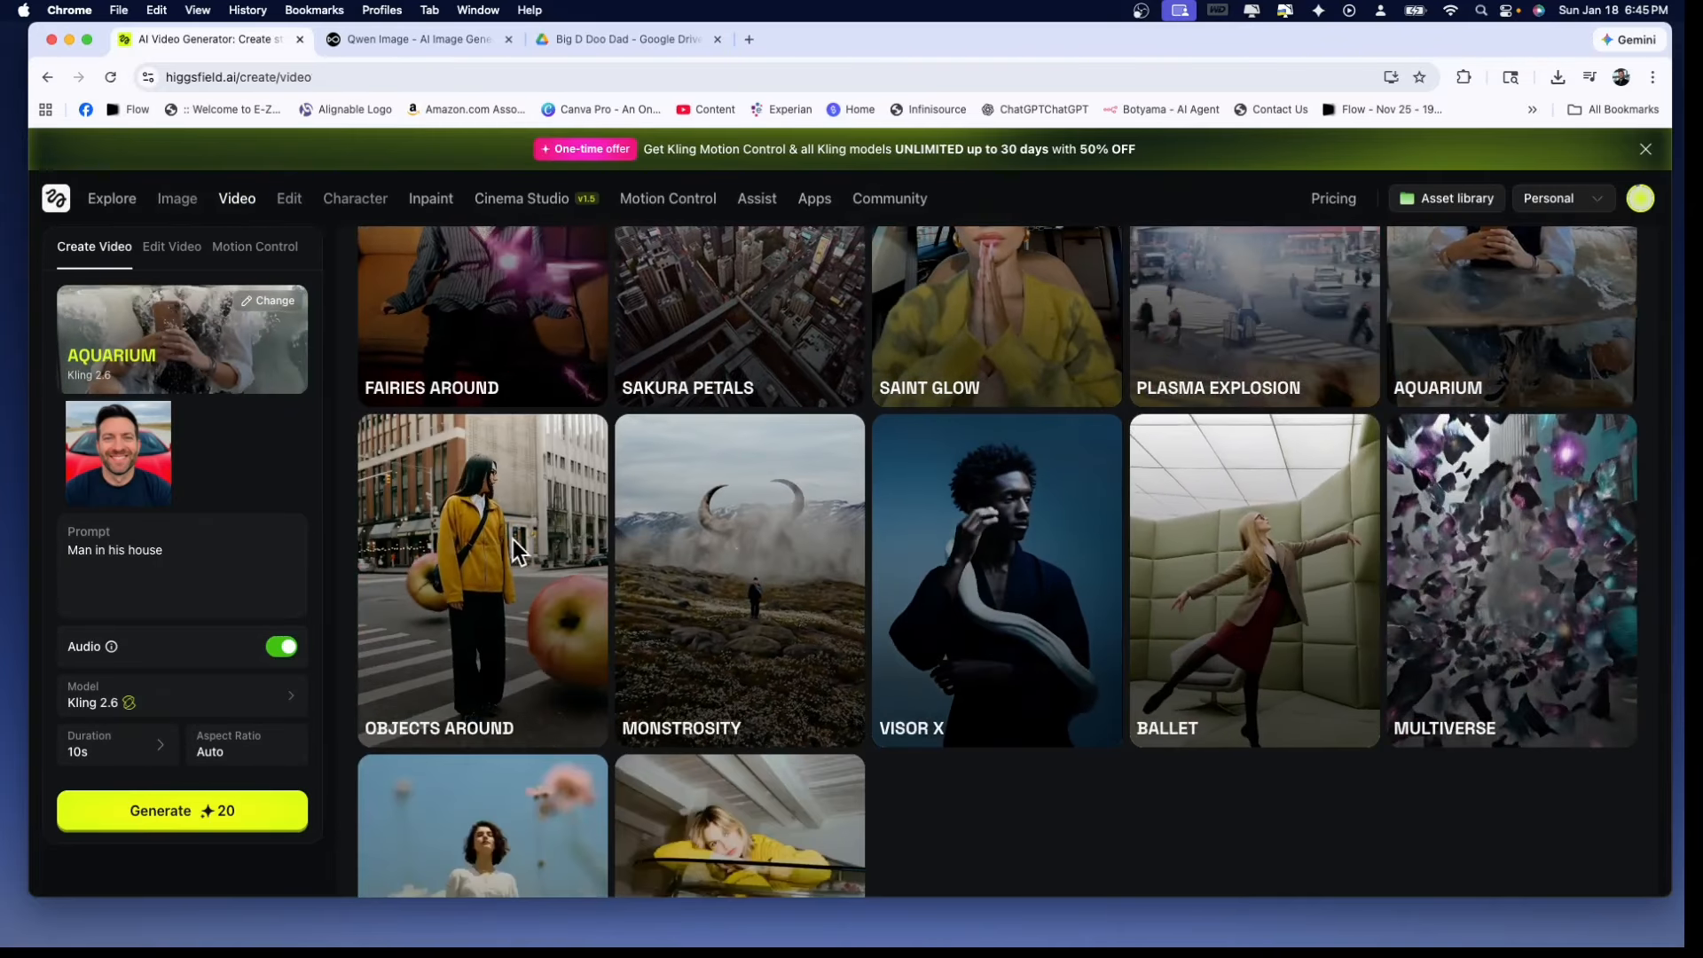
pyautogui.click(511, 543)
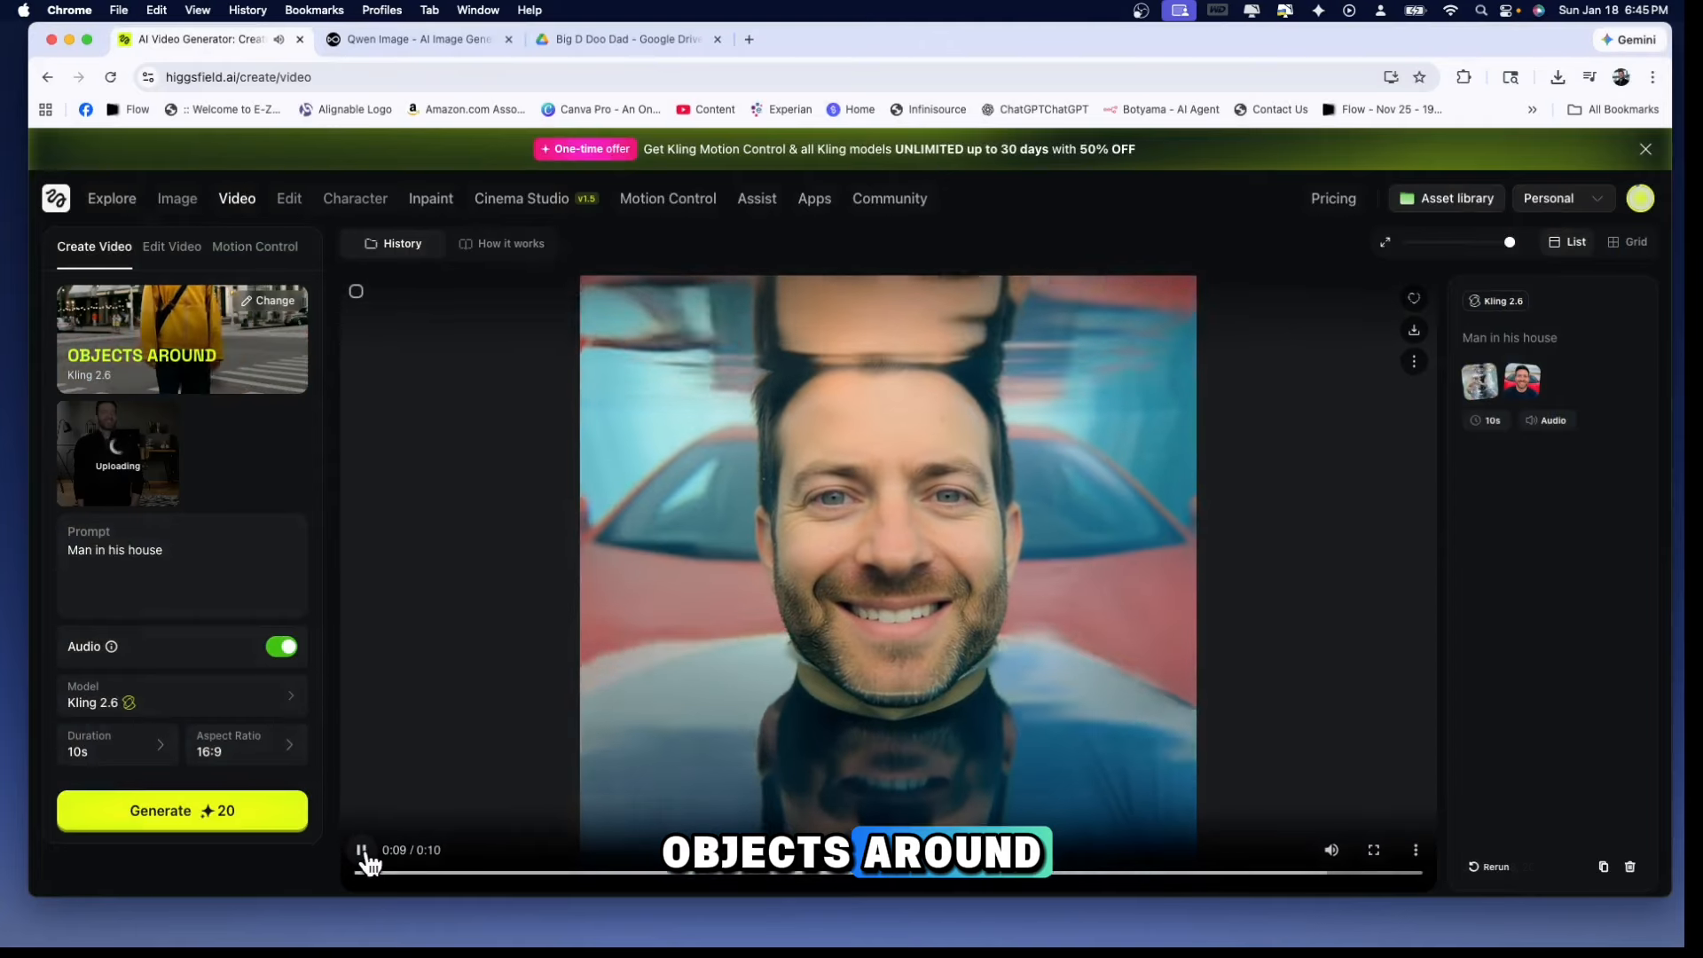
pyautogui.click(362, 852)
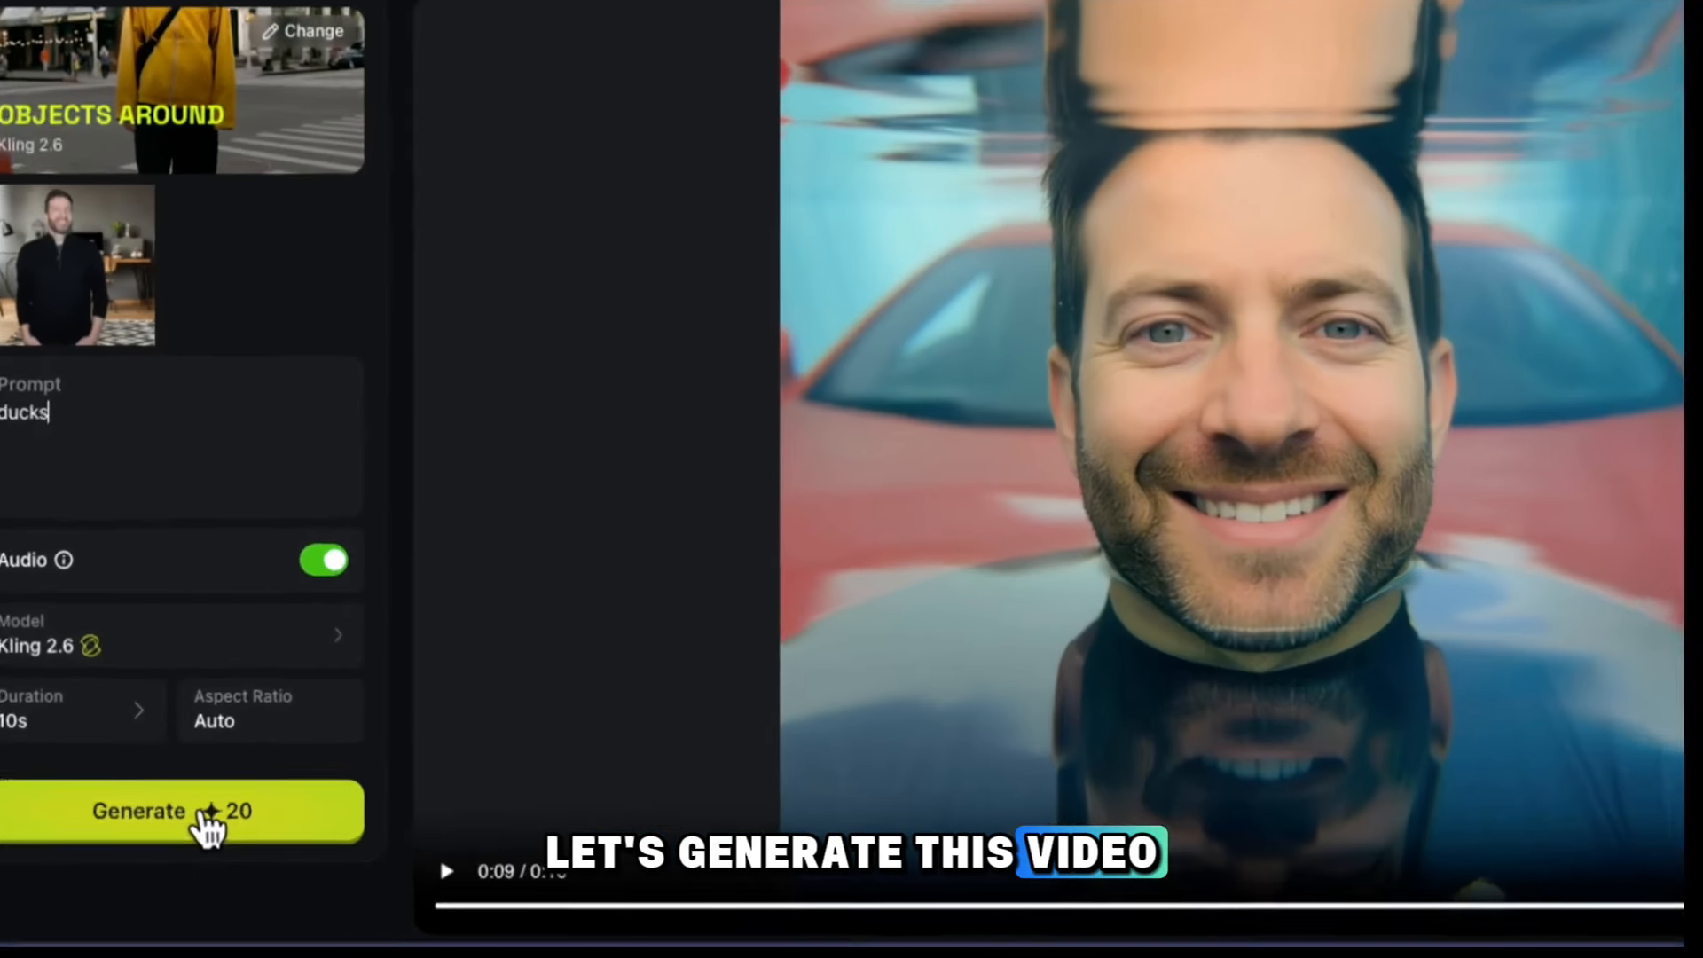
pyautogui.click(205, 823)
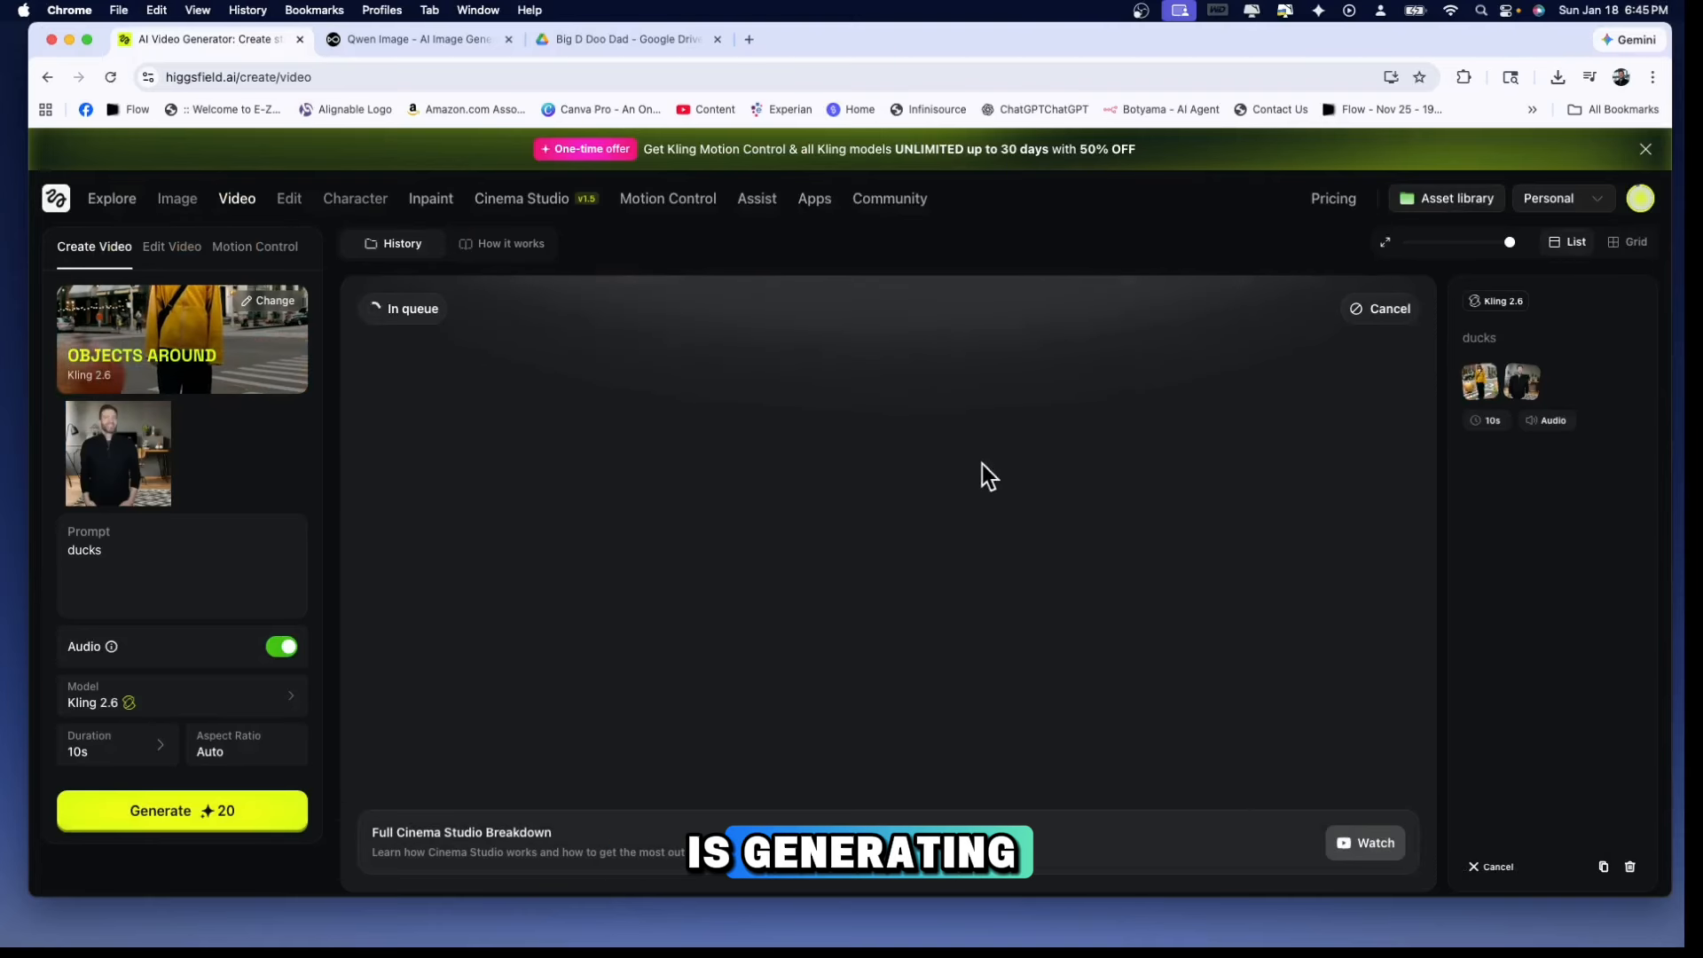
# Switch to the Higgsfield DoP model and generate a General preset video with 2.png as the end frame
pyautogui.moveTo(252, 203)
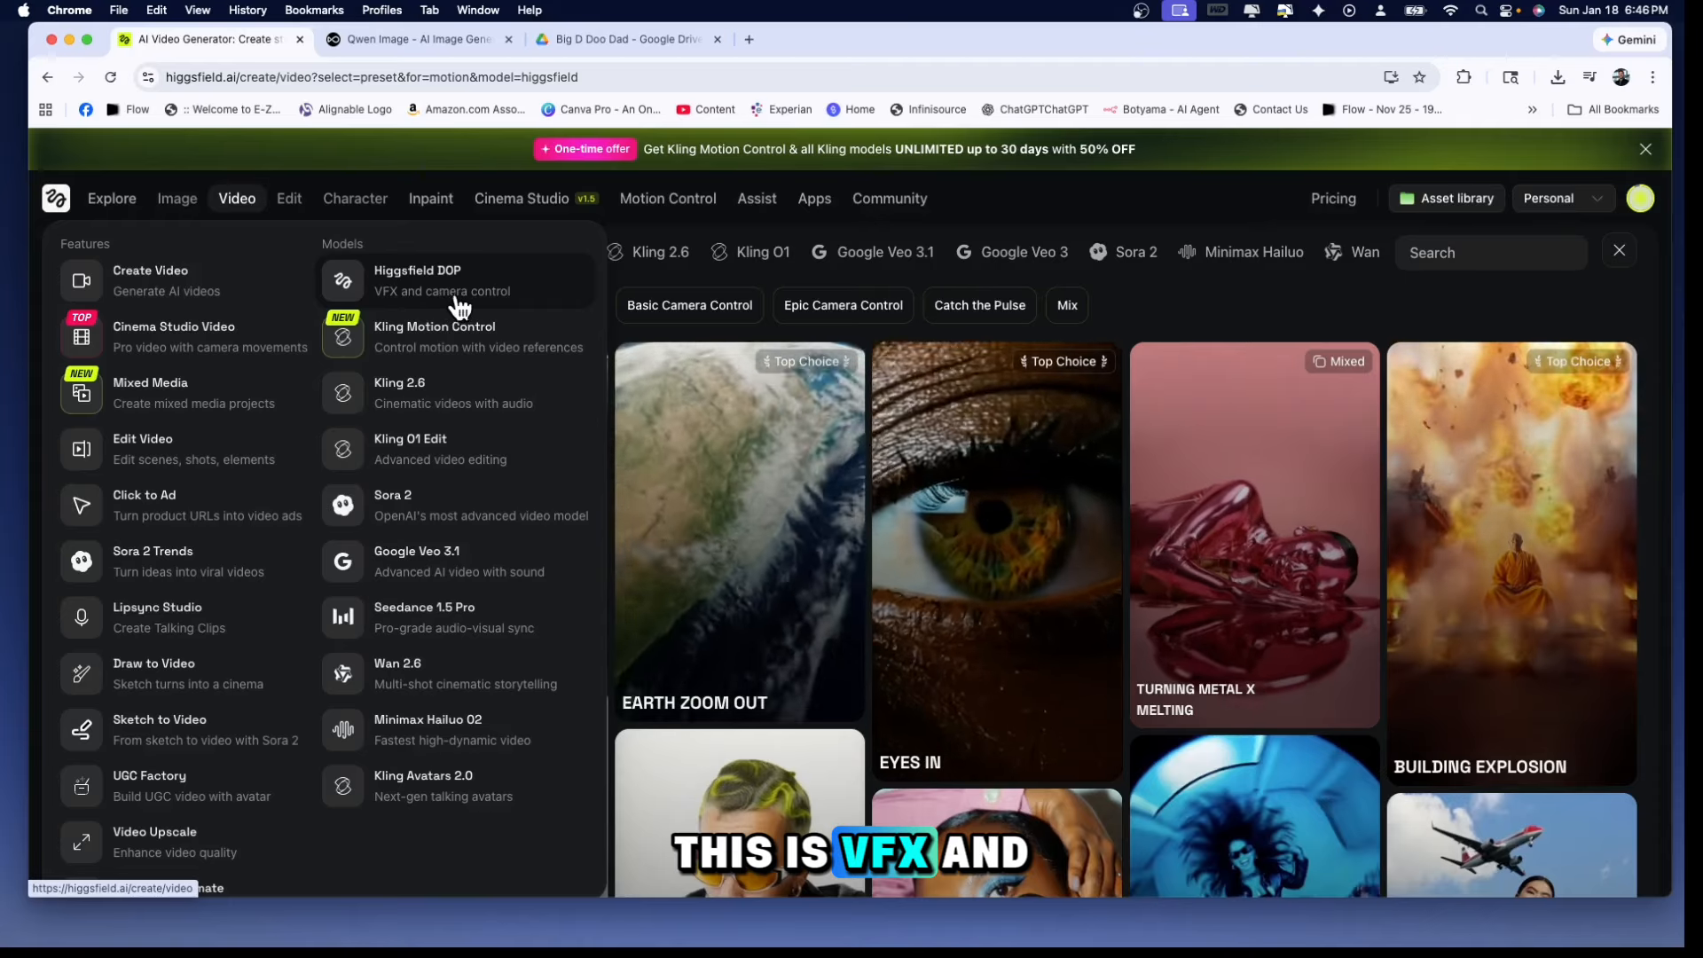
pyautogui.click(463, 288)
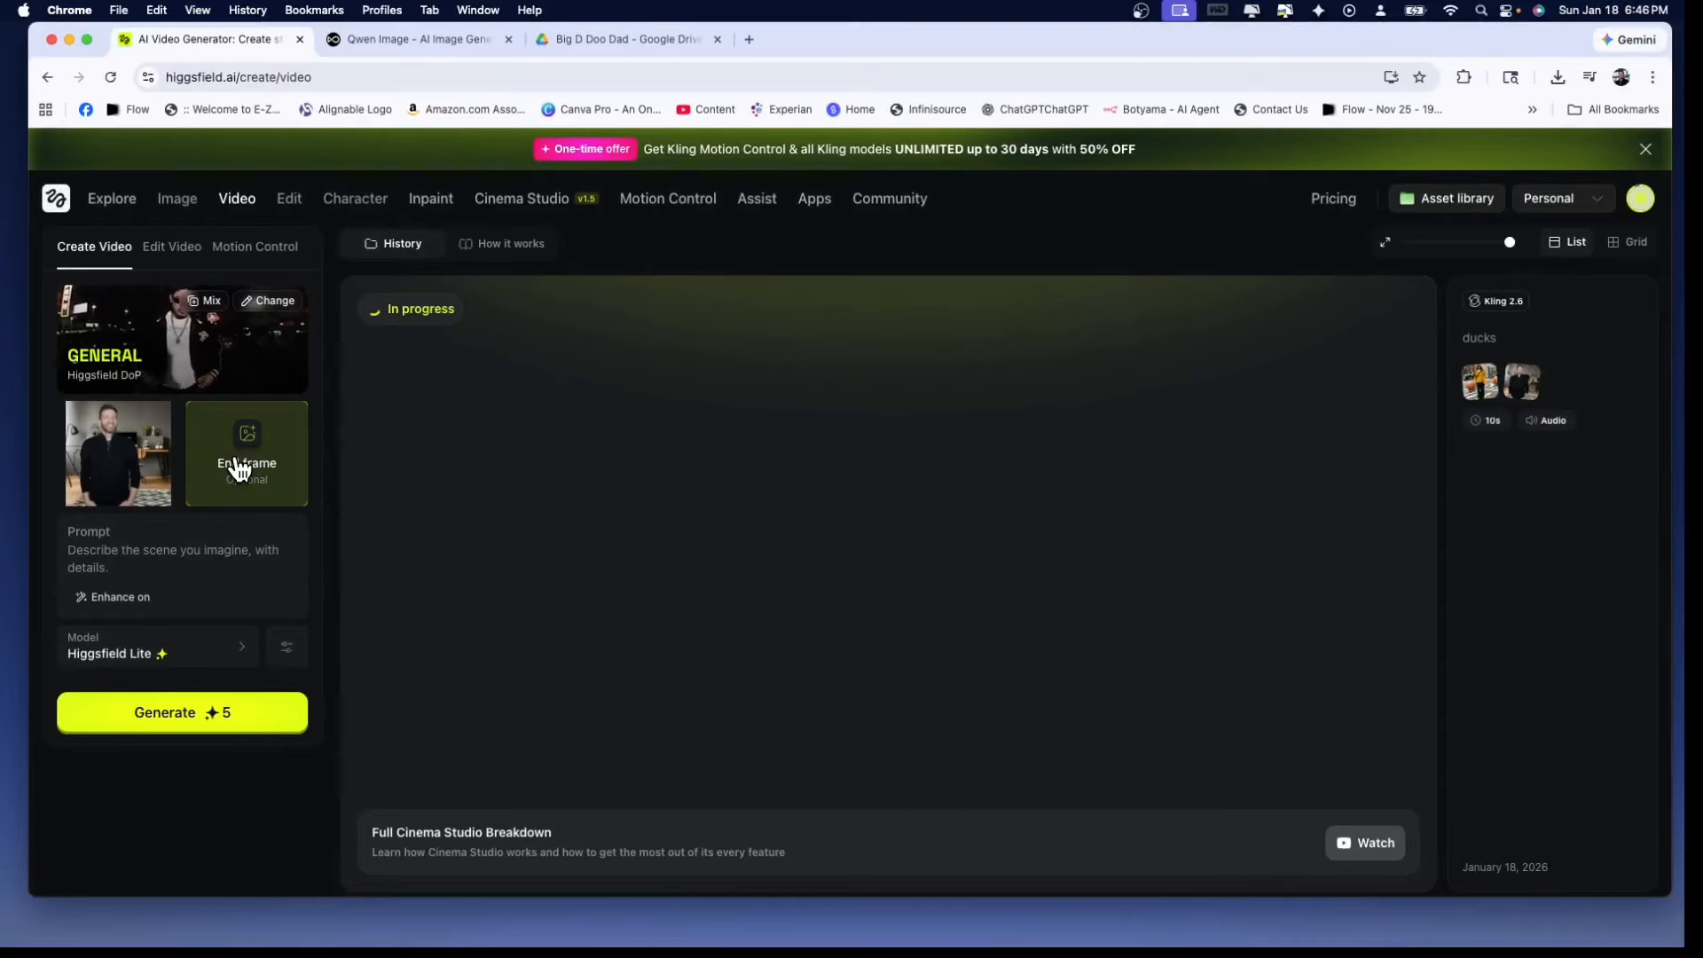
pyautogui.click(273, 461)
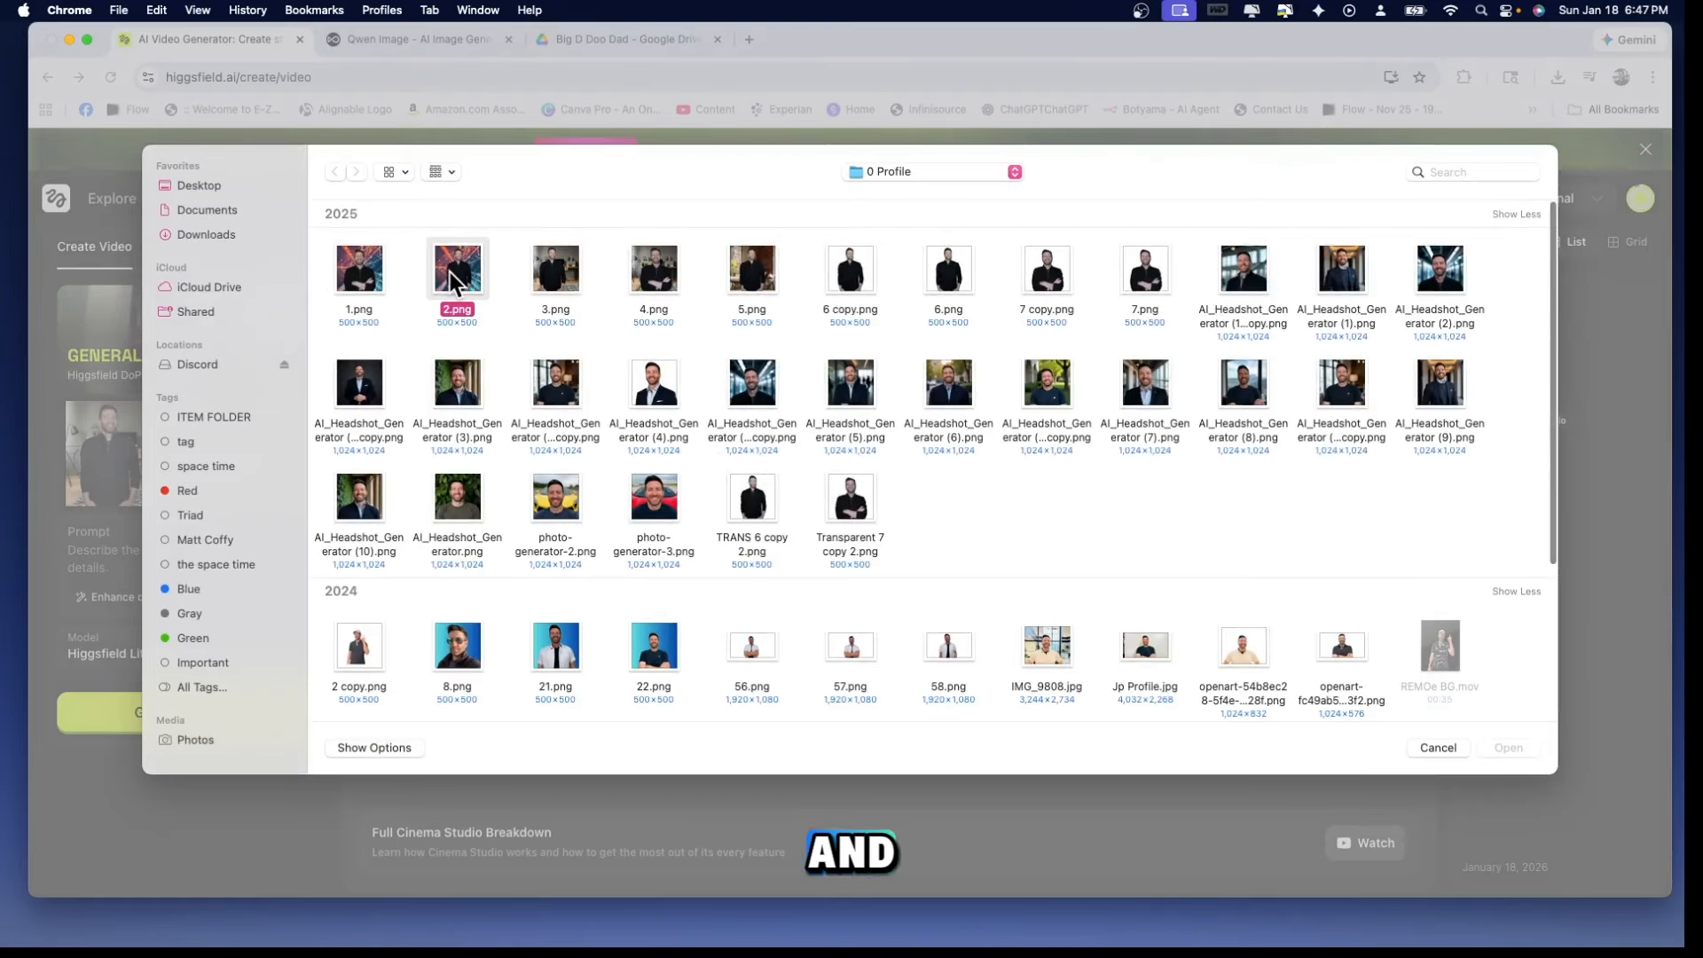
pyautogui.doubleClick(457, 269)
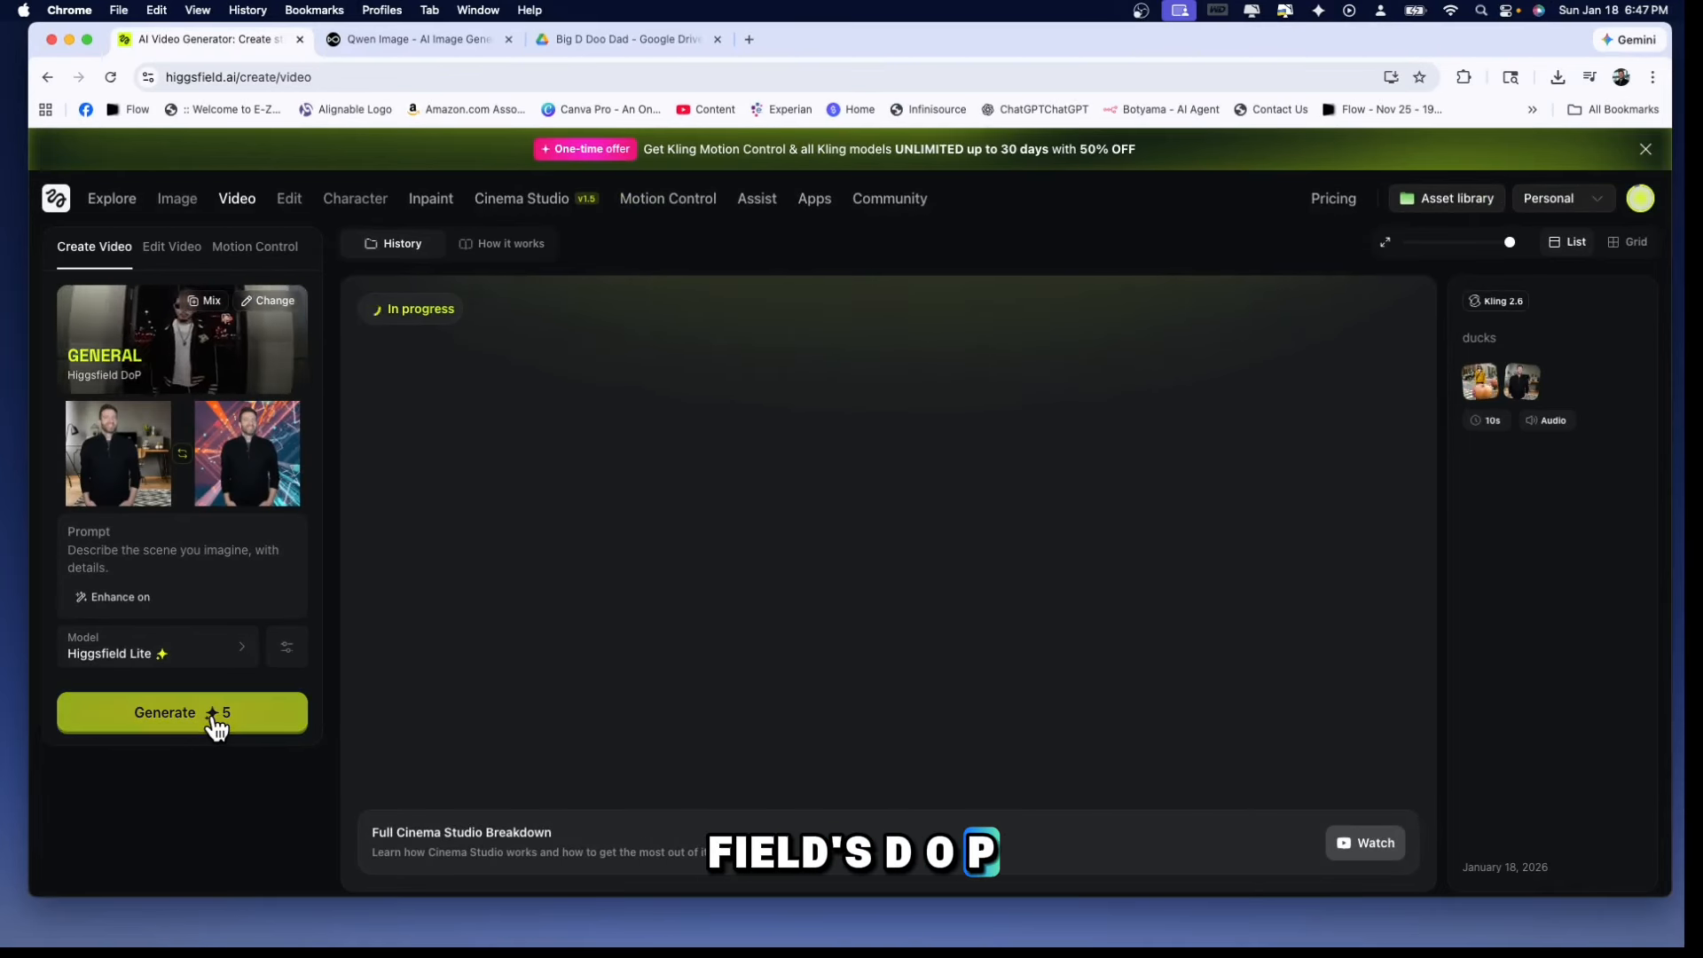
pyautogui.click(216, 719)
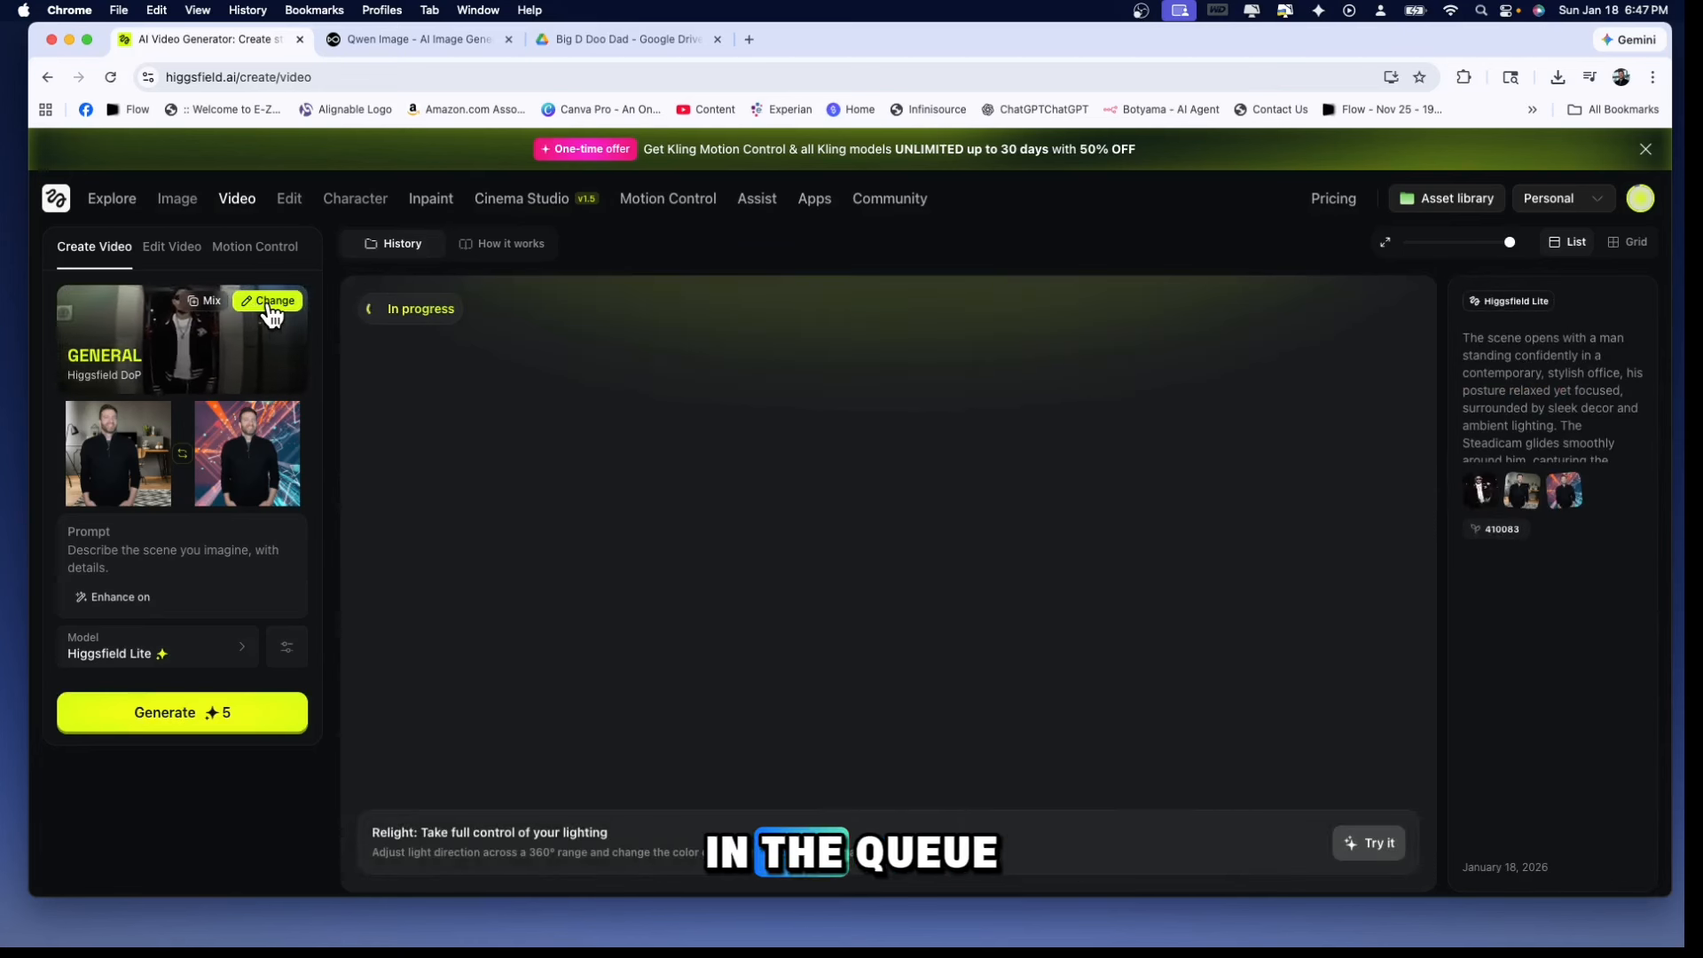
# Open the Higgsfield DoP preset library and look through the first batch of motion presets, from General to 3D Rotation
pyautogui.click(271, 306)
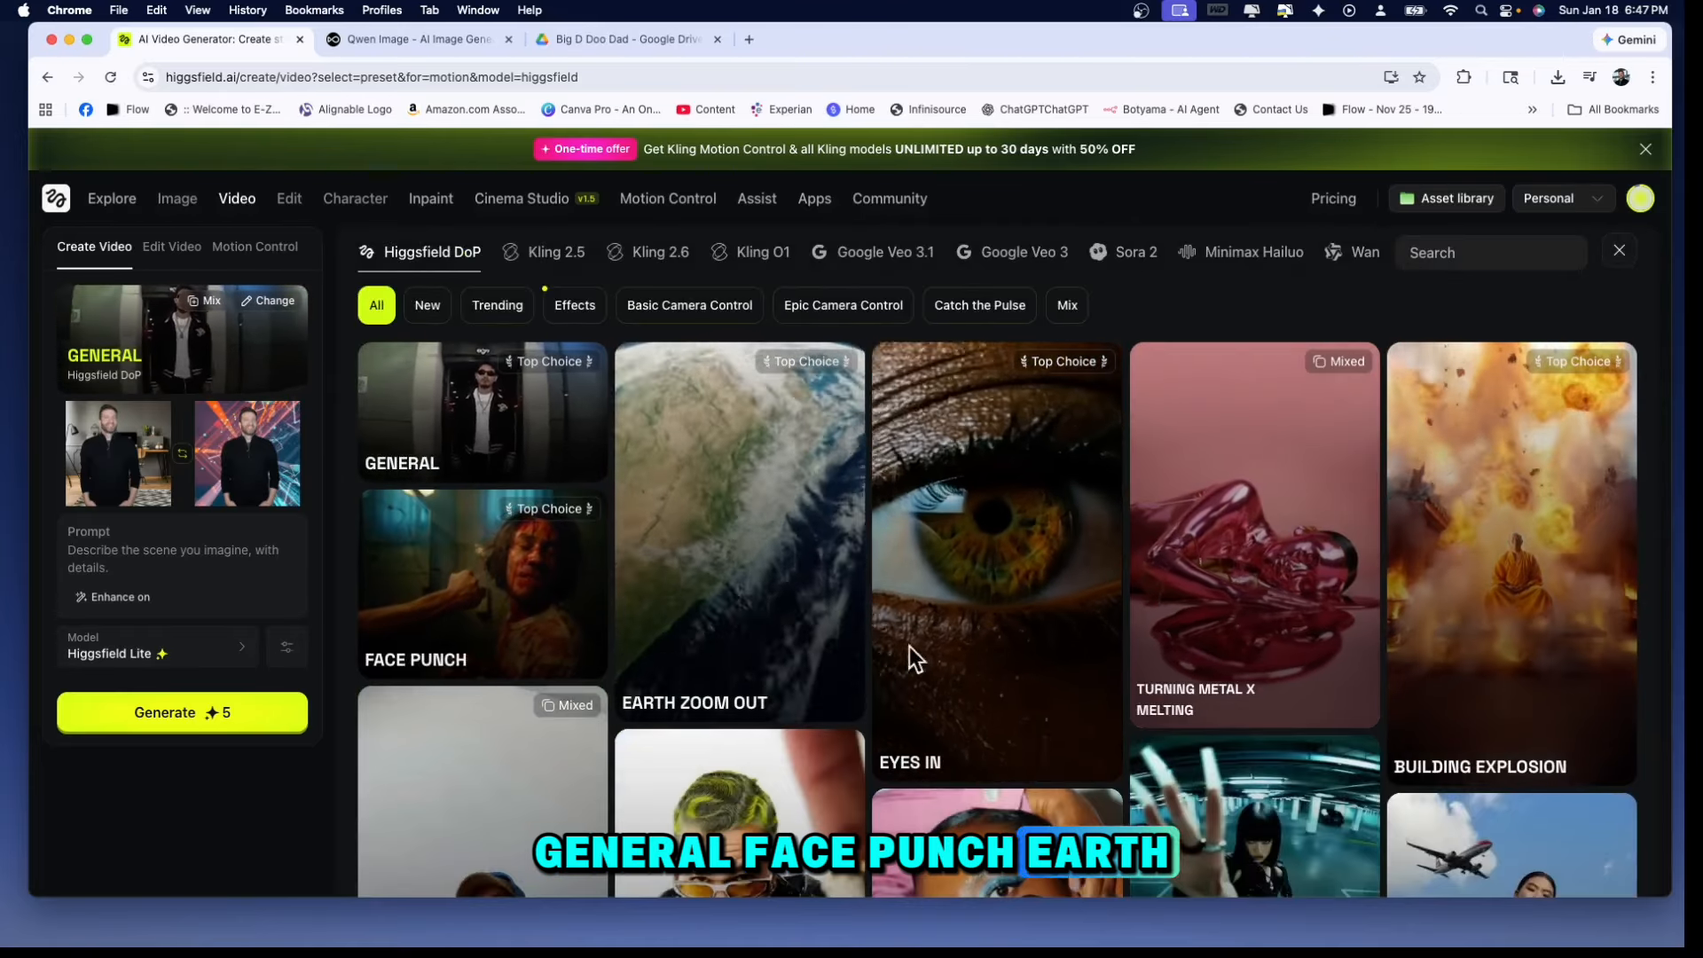
pyautogui.scroll(-3, 1392, 635)
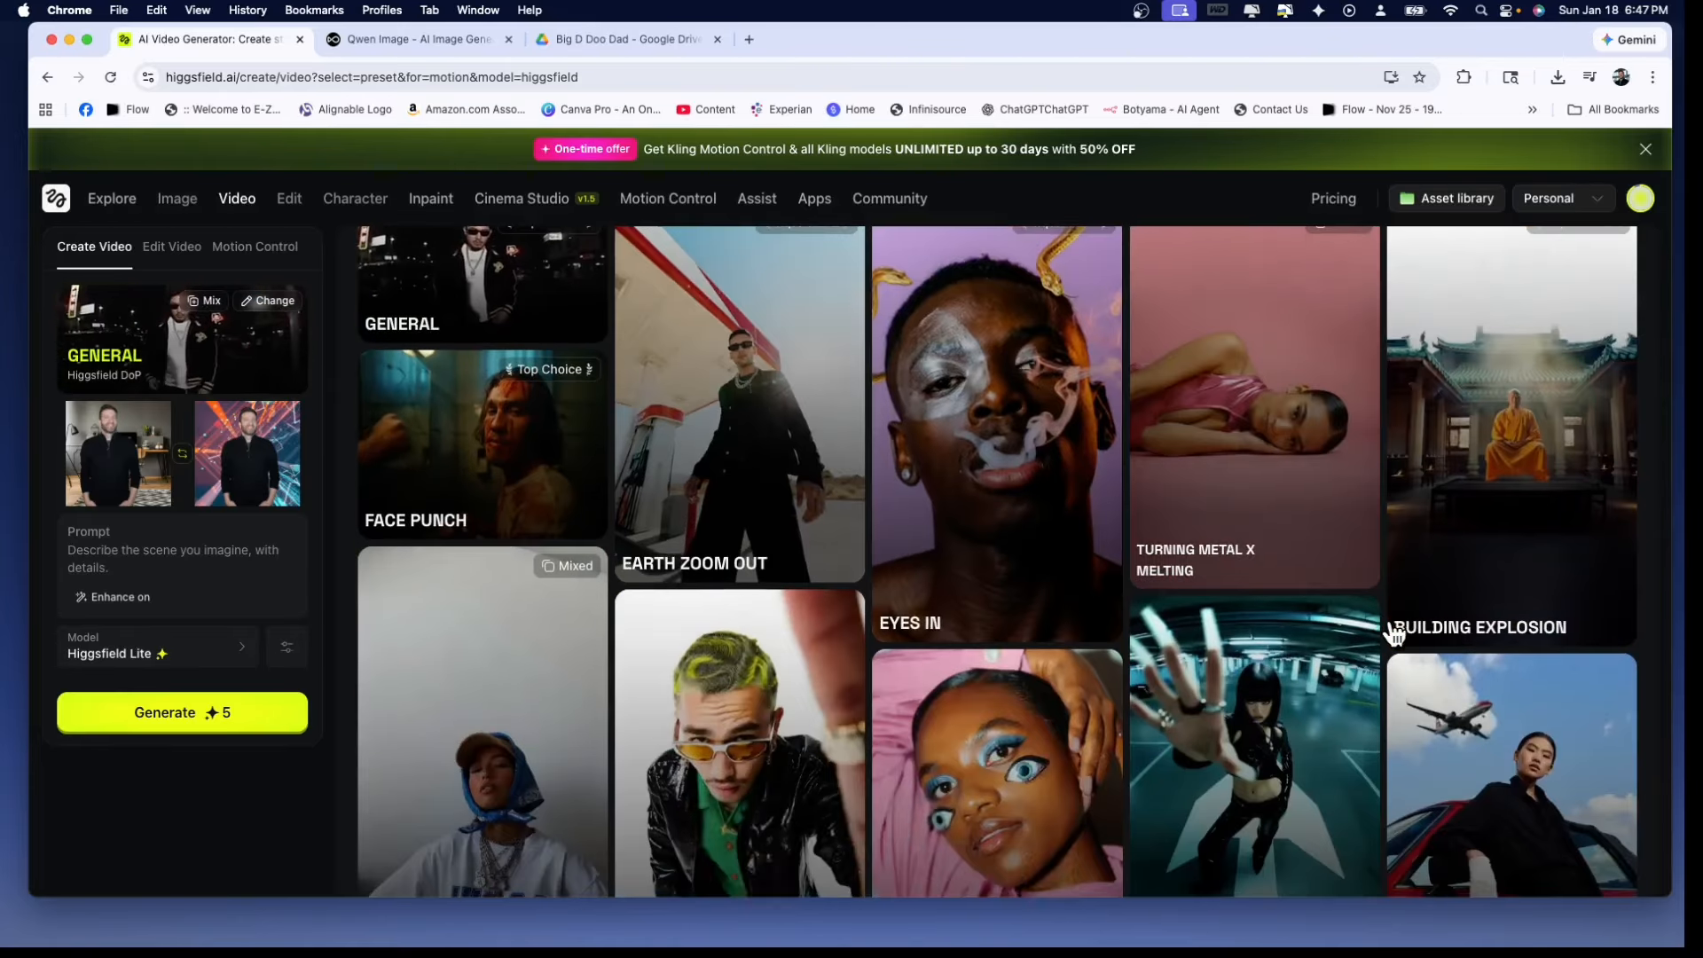
pyautogui.scroll(-2, 1395, 632)
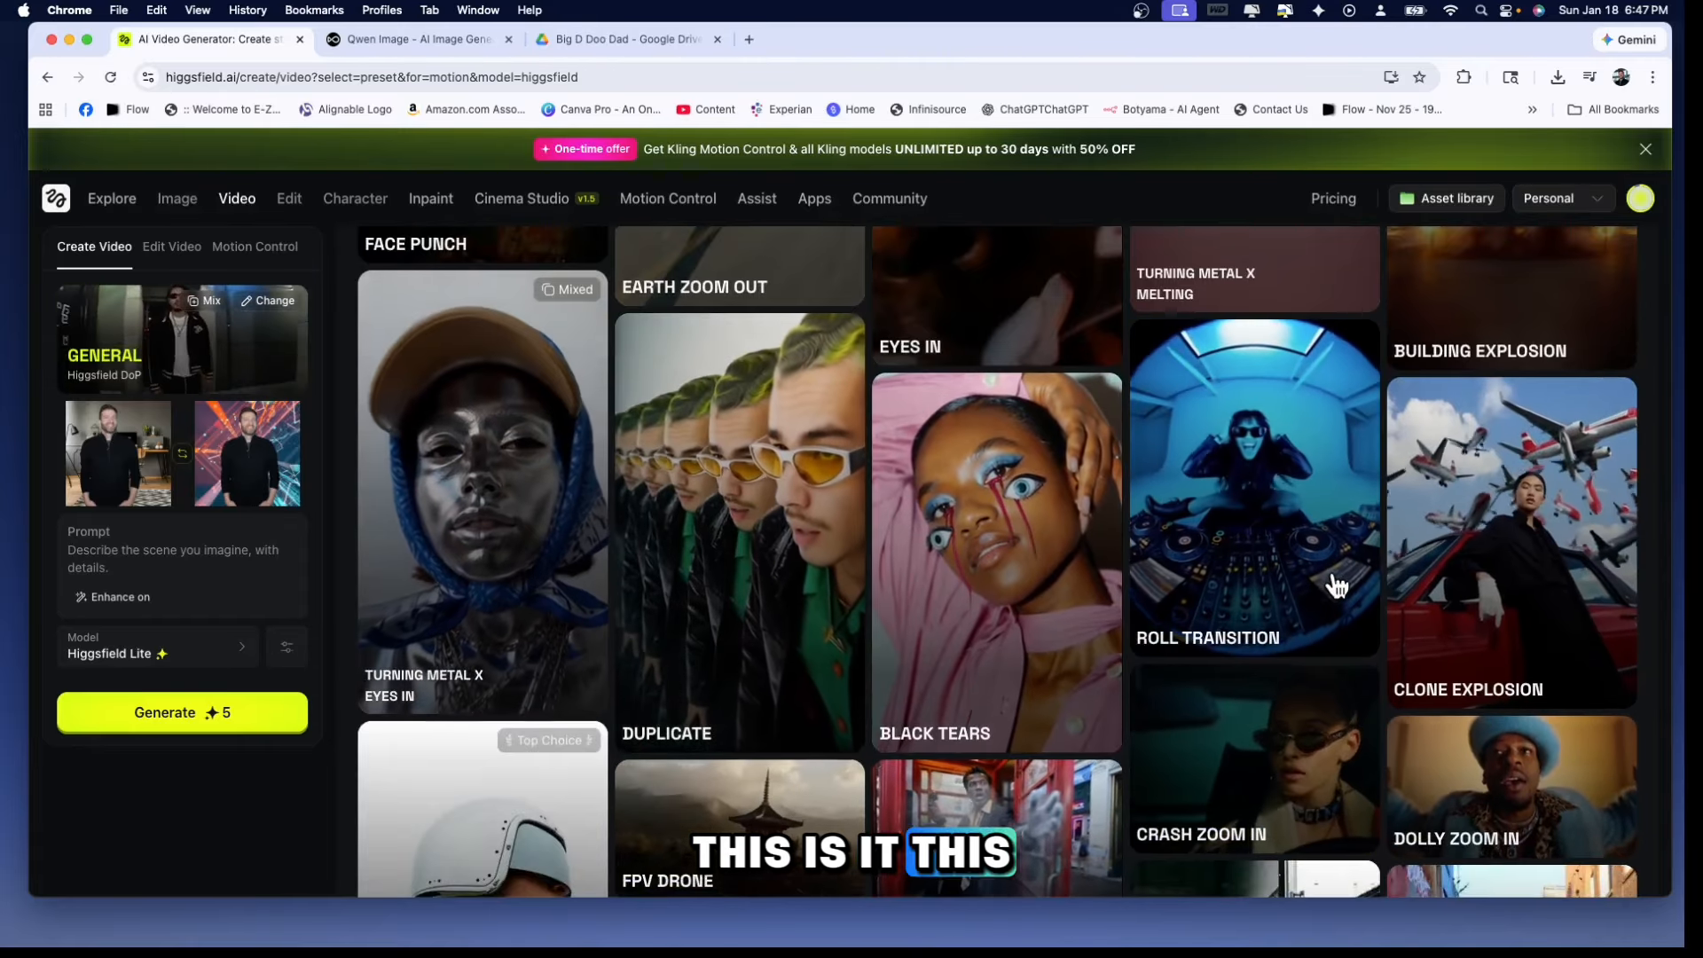
pyautogui.scroll(-2, 1335, 582)
pyautogui.scroll(-4, 1336, 584)
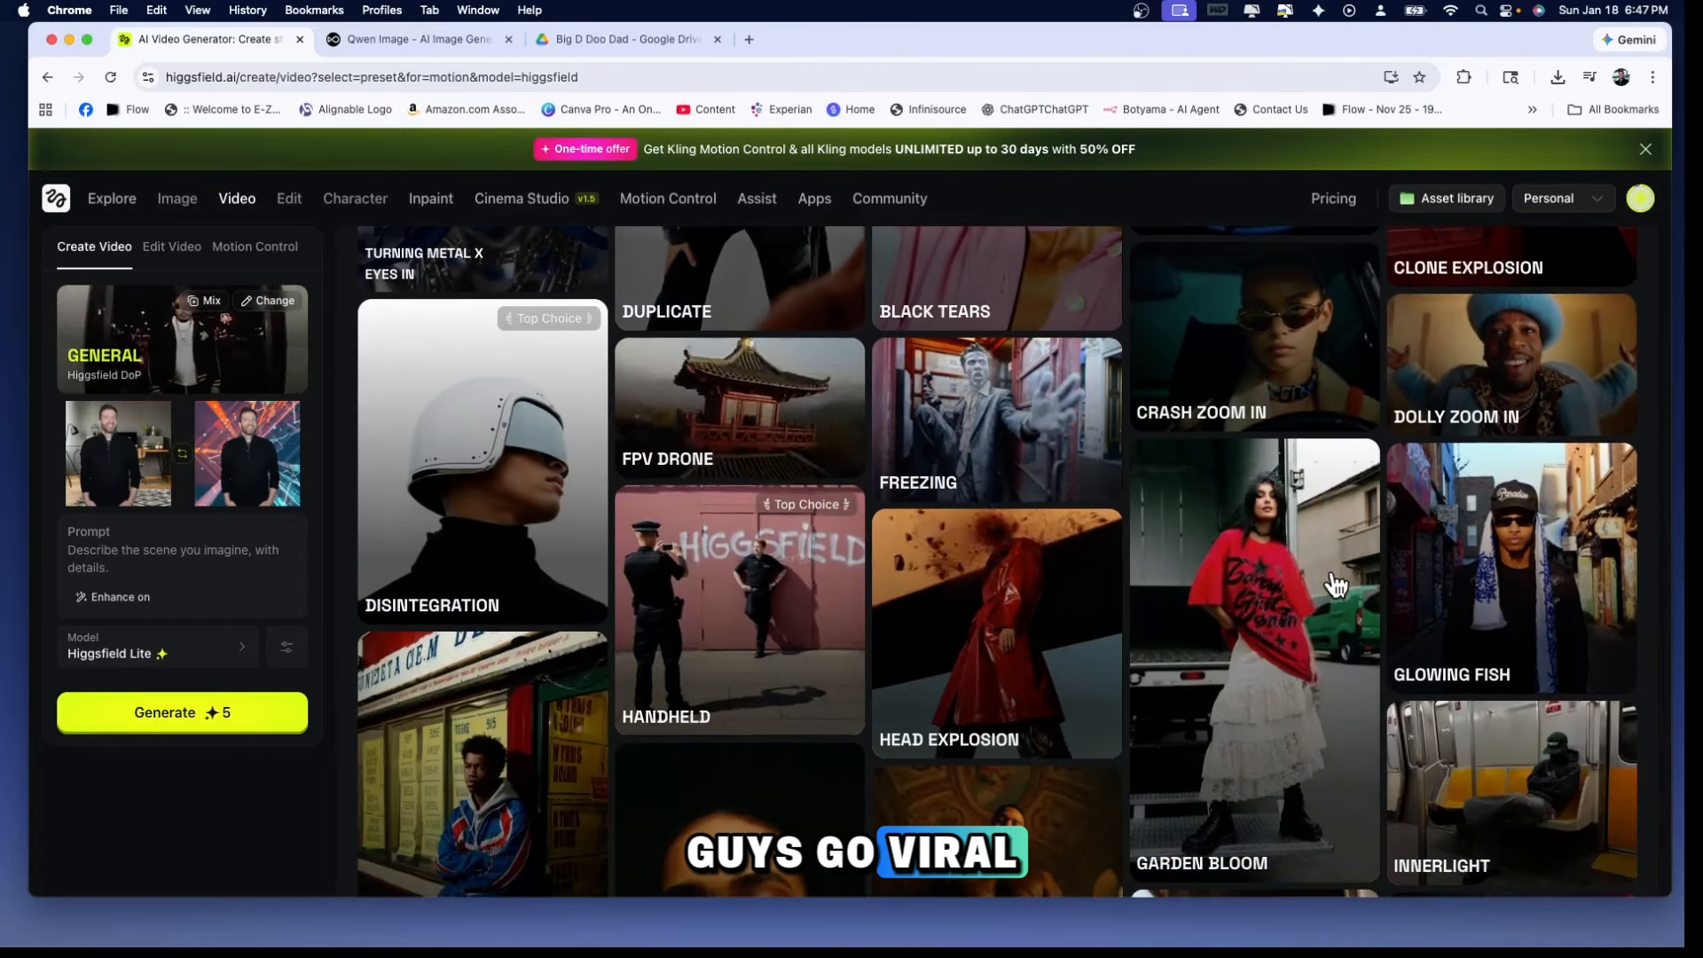
pyautogui.scroll(-2, 1373, 445)
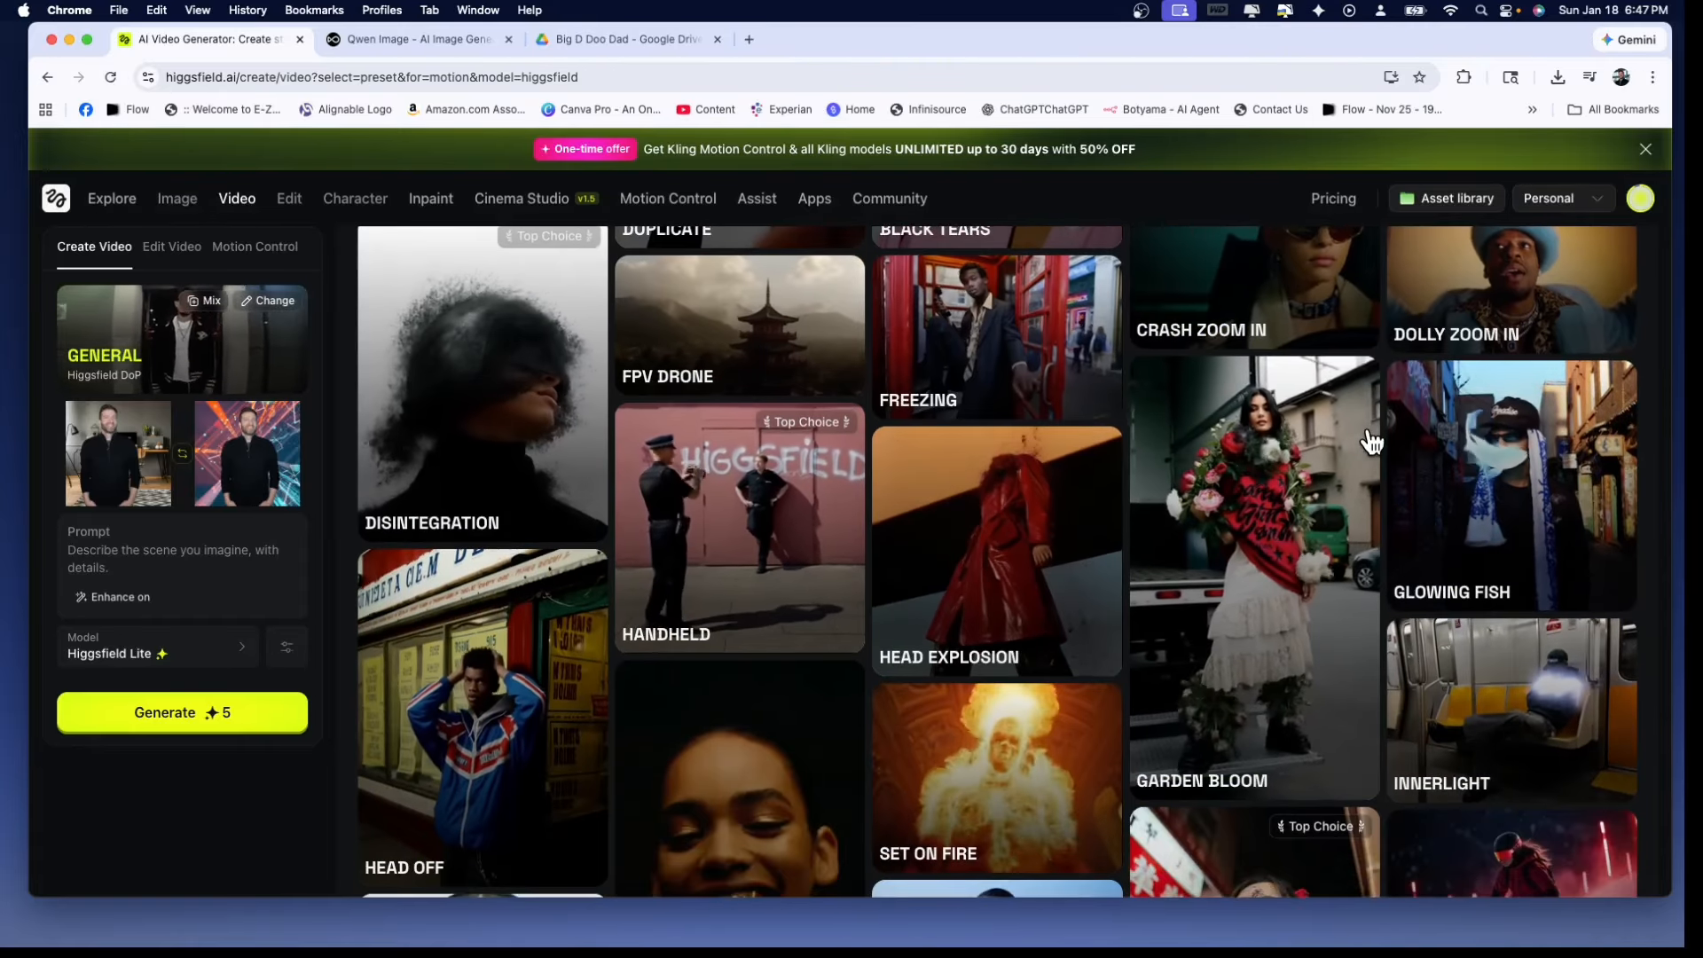
pyautogui.scroll(-2, 1328, 457)
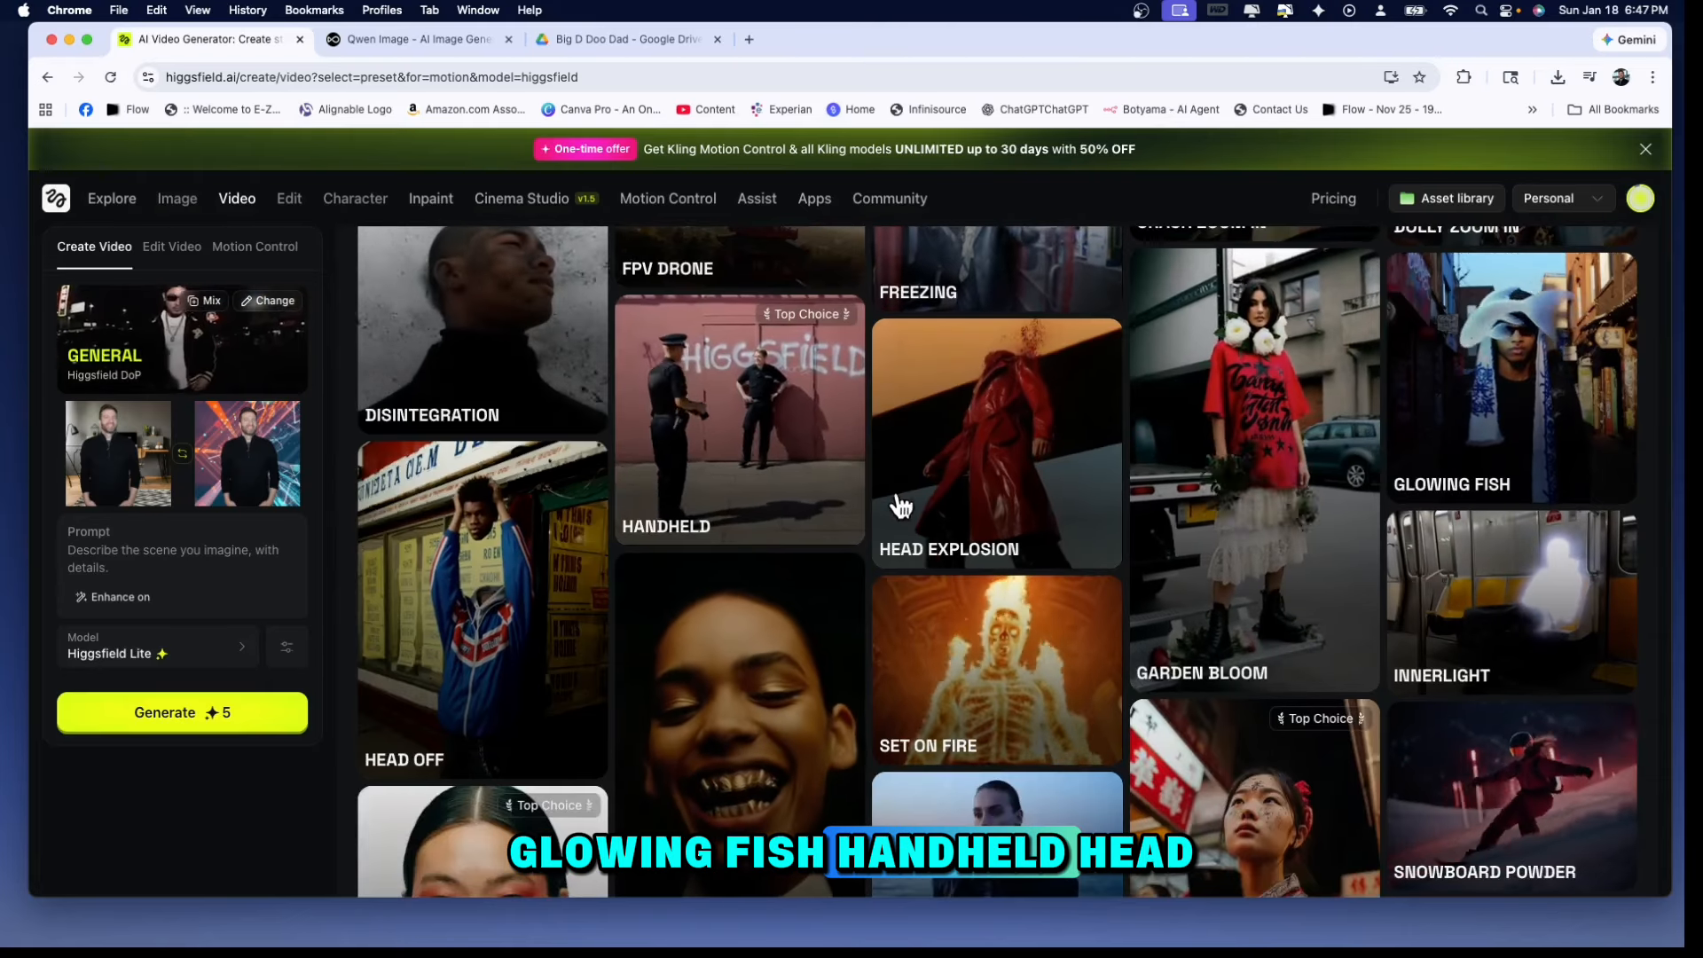
pyautogui.scroll(-1, 954, 479)
pyautogui.scroll(-2, 982, 461)
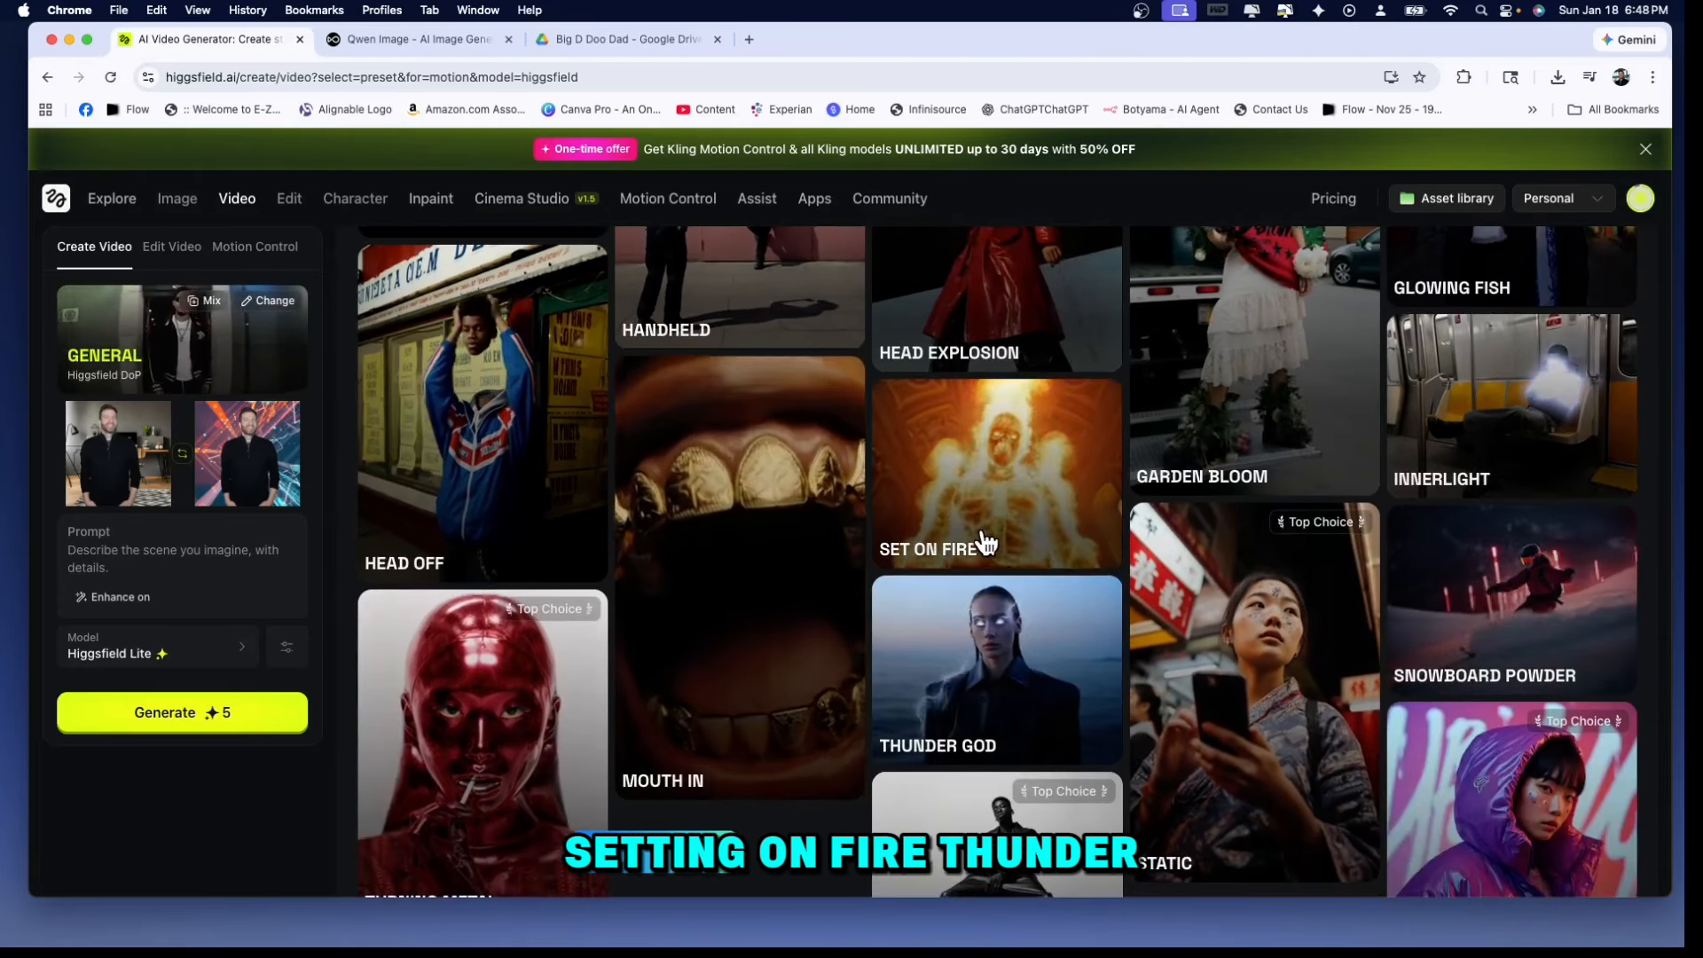
pyautogui.scroll(-1, 985, 527)
pyautogui.scroll(-3, 985, 534)
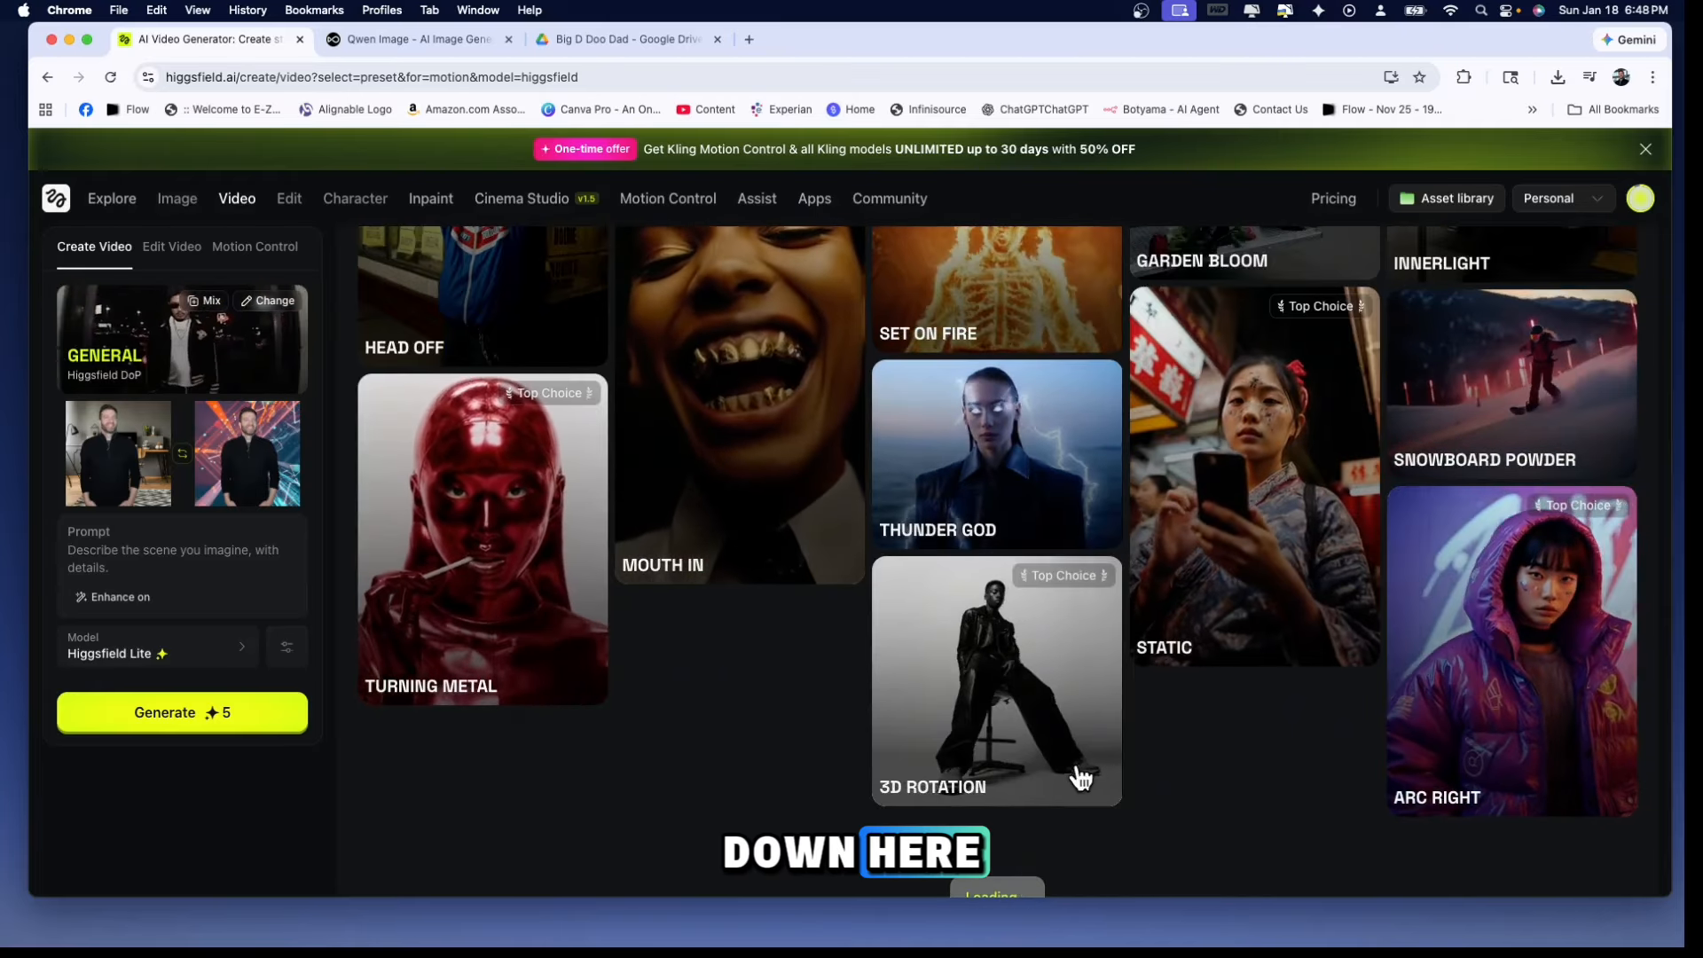
# Load more Higgsfield DoP presets and choose Car Explosion for the video
pyautogui.scroll(6, 1125, 383)
pyautogui.scroll(-3, 1127, 393)
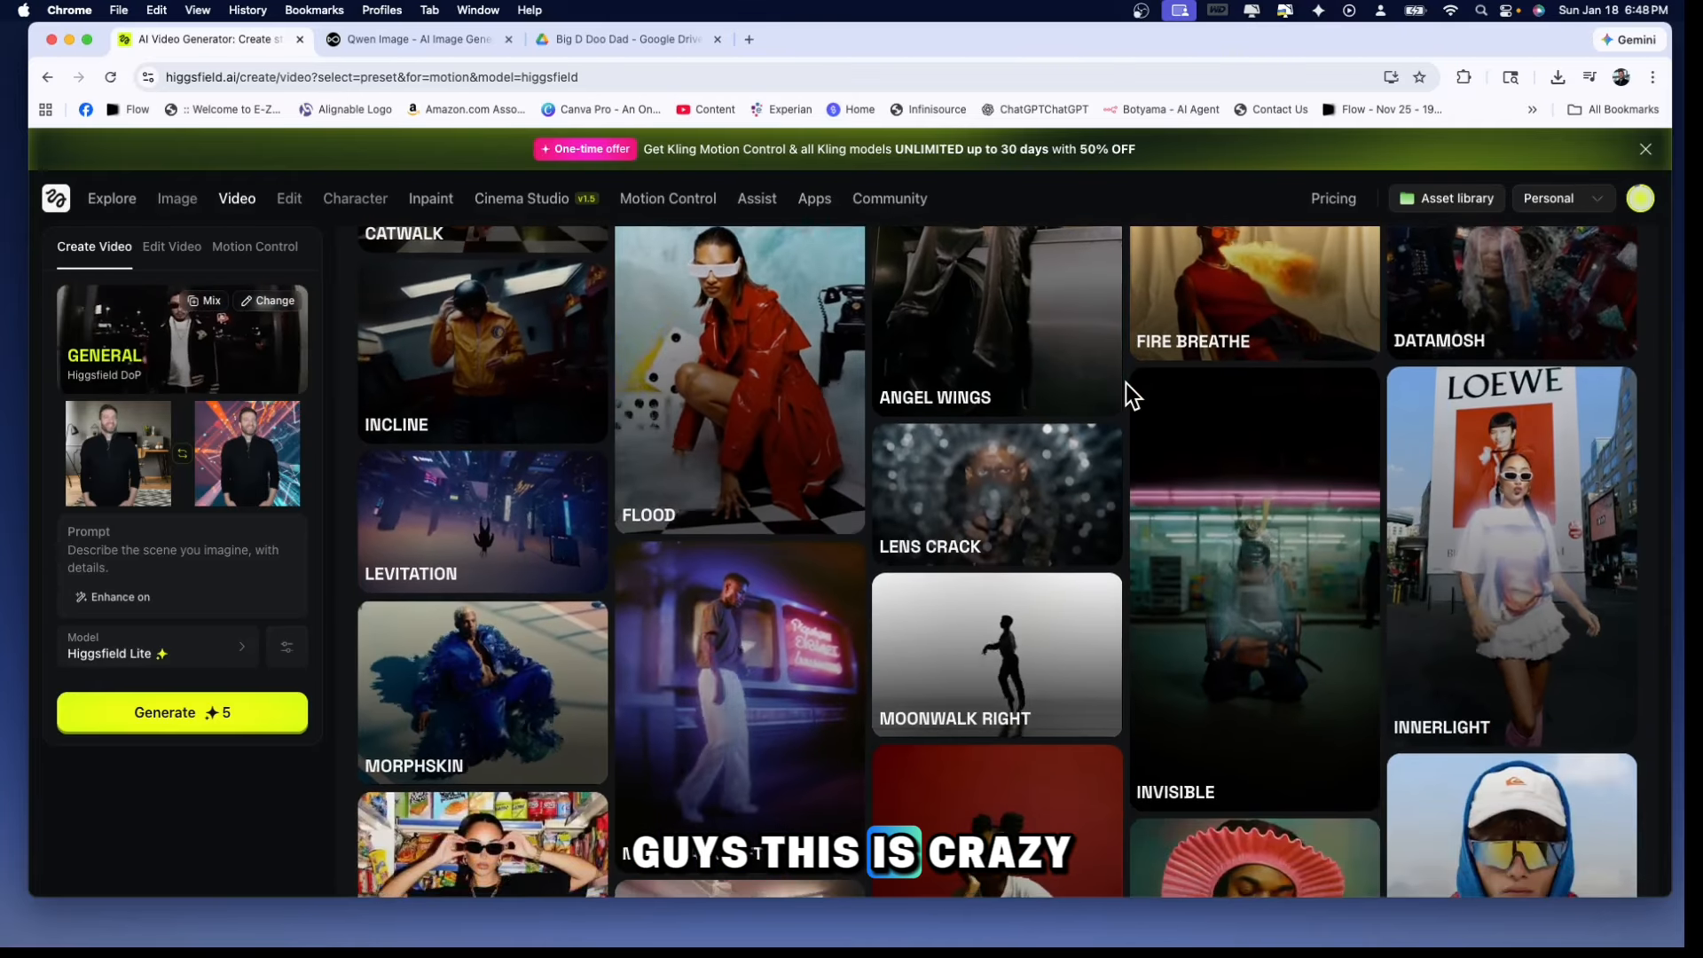
pyautogui.scroll(-4, 1126, 383)
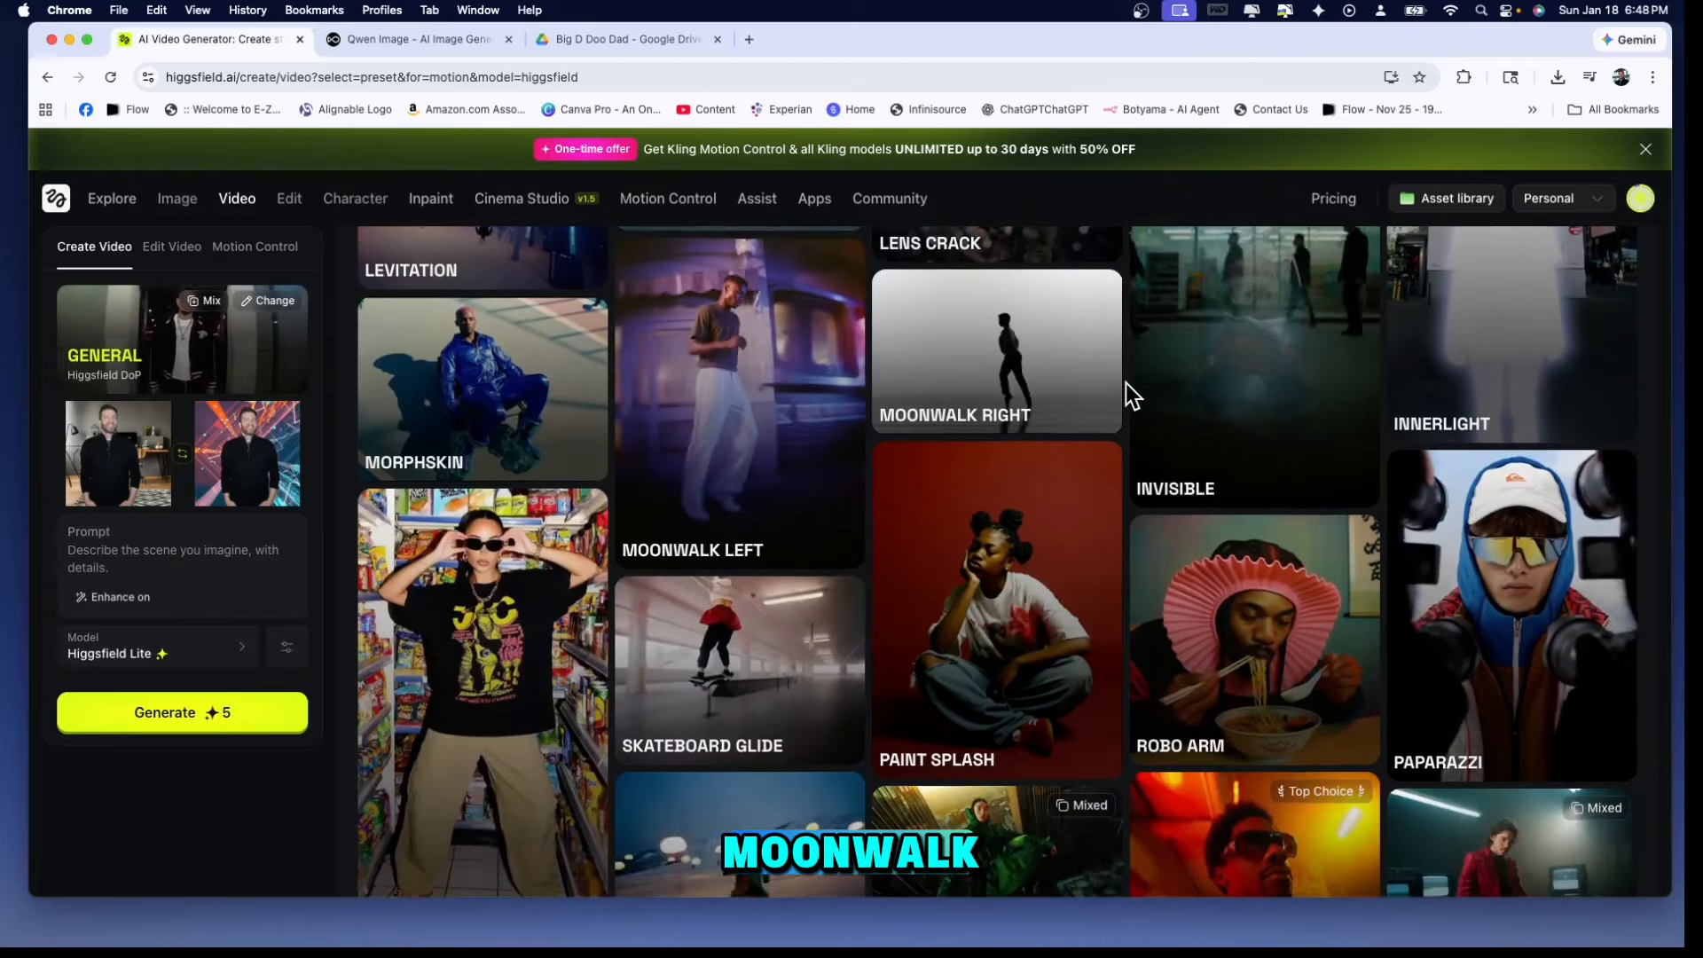
pyautogui.scroll(-5, 1208, 465)
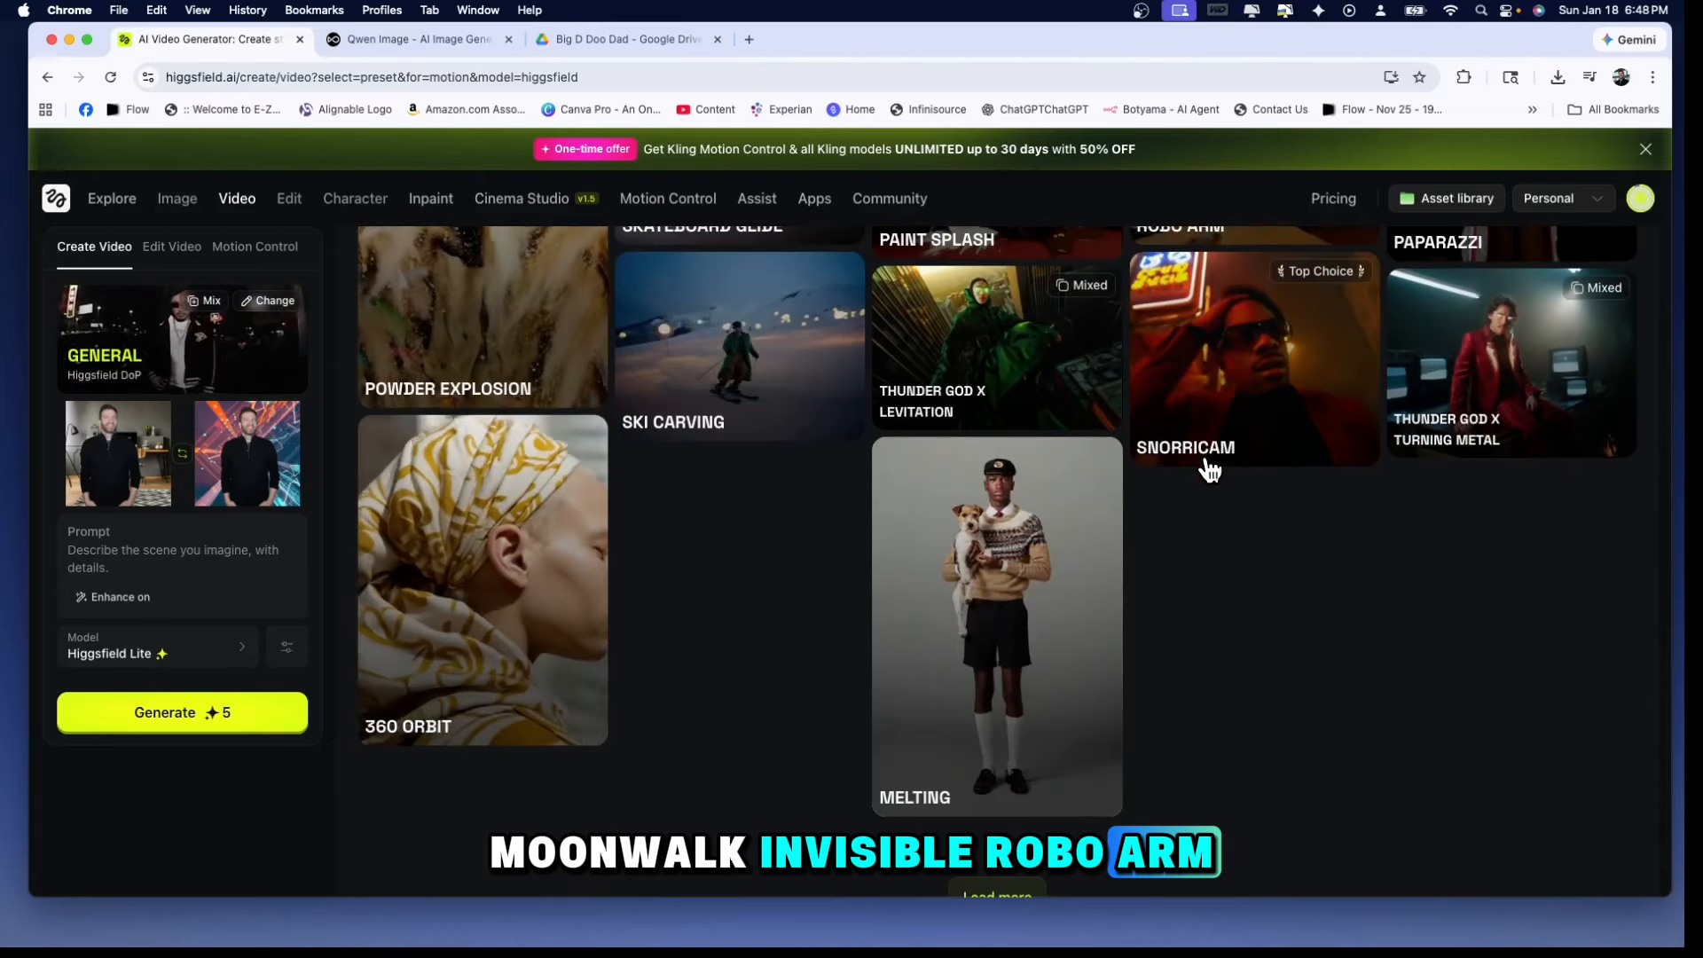
pyautogui.click(1002, 894)
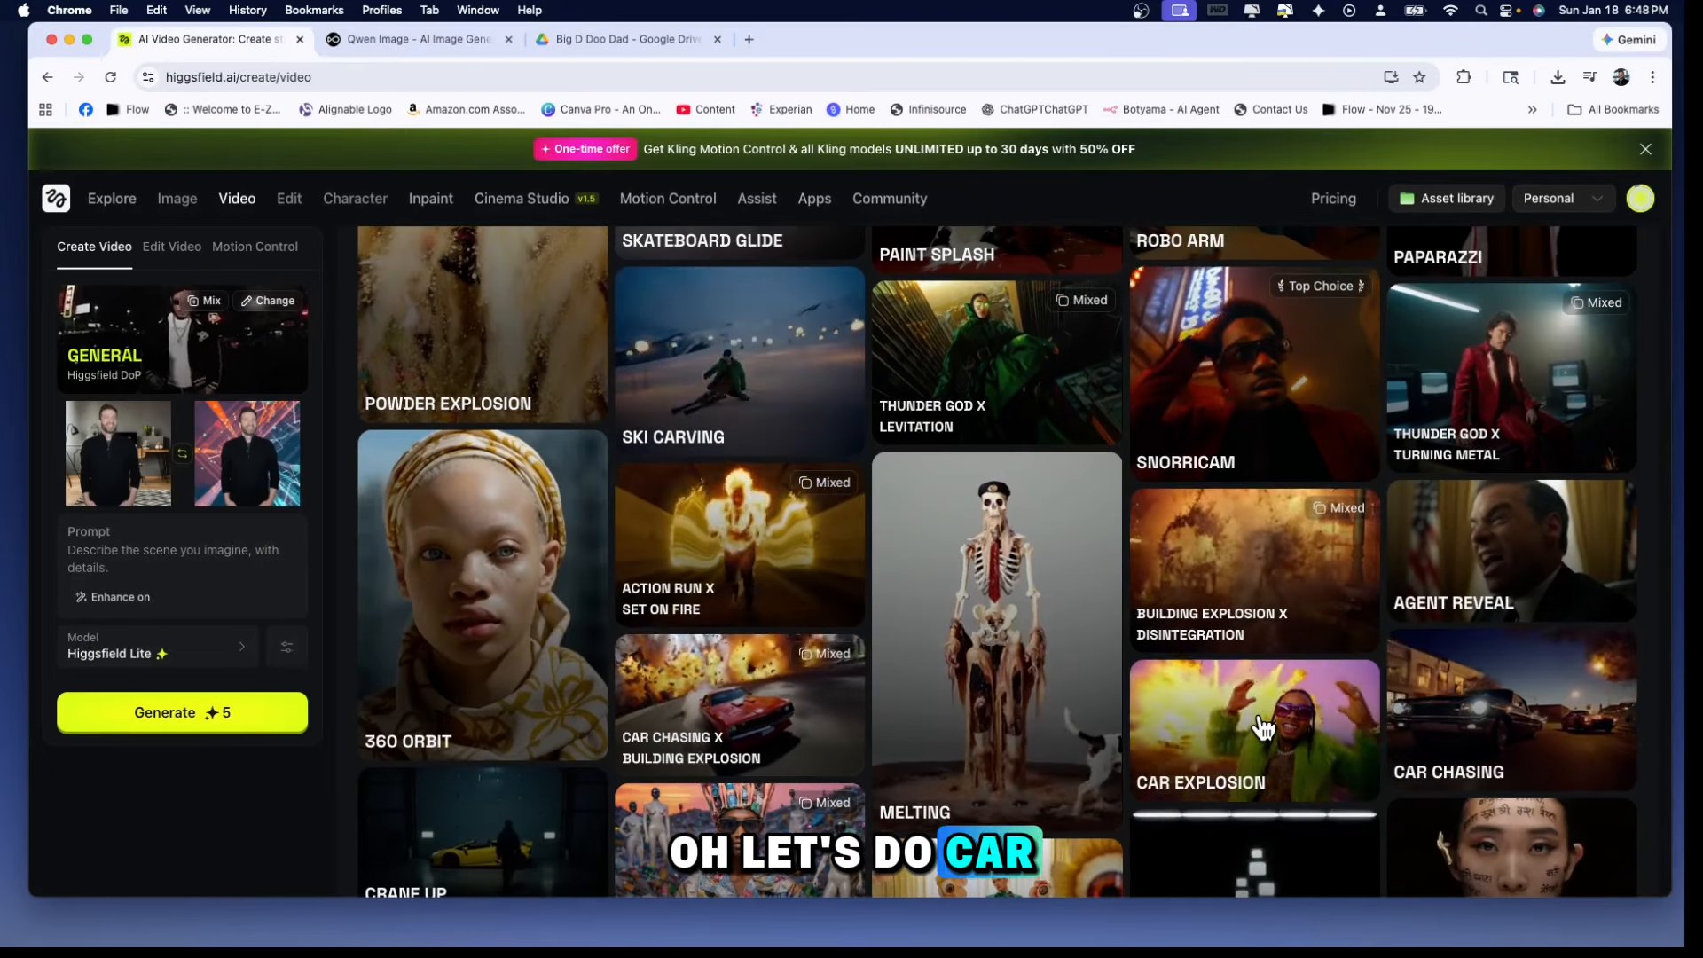
pyautogui.click(1264, 727)
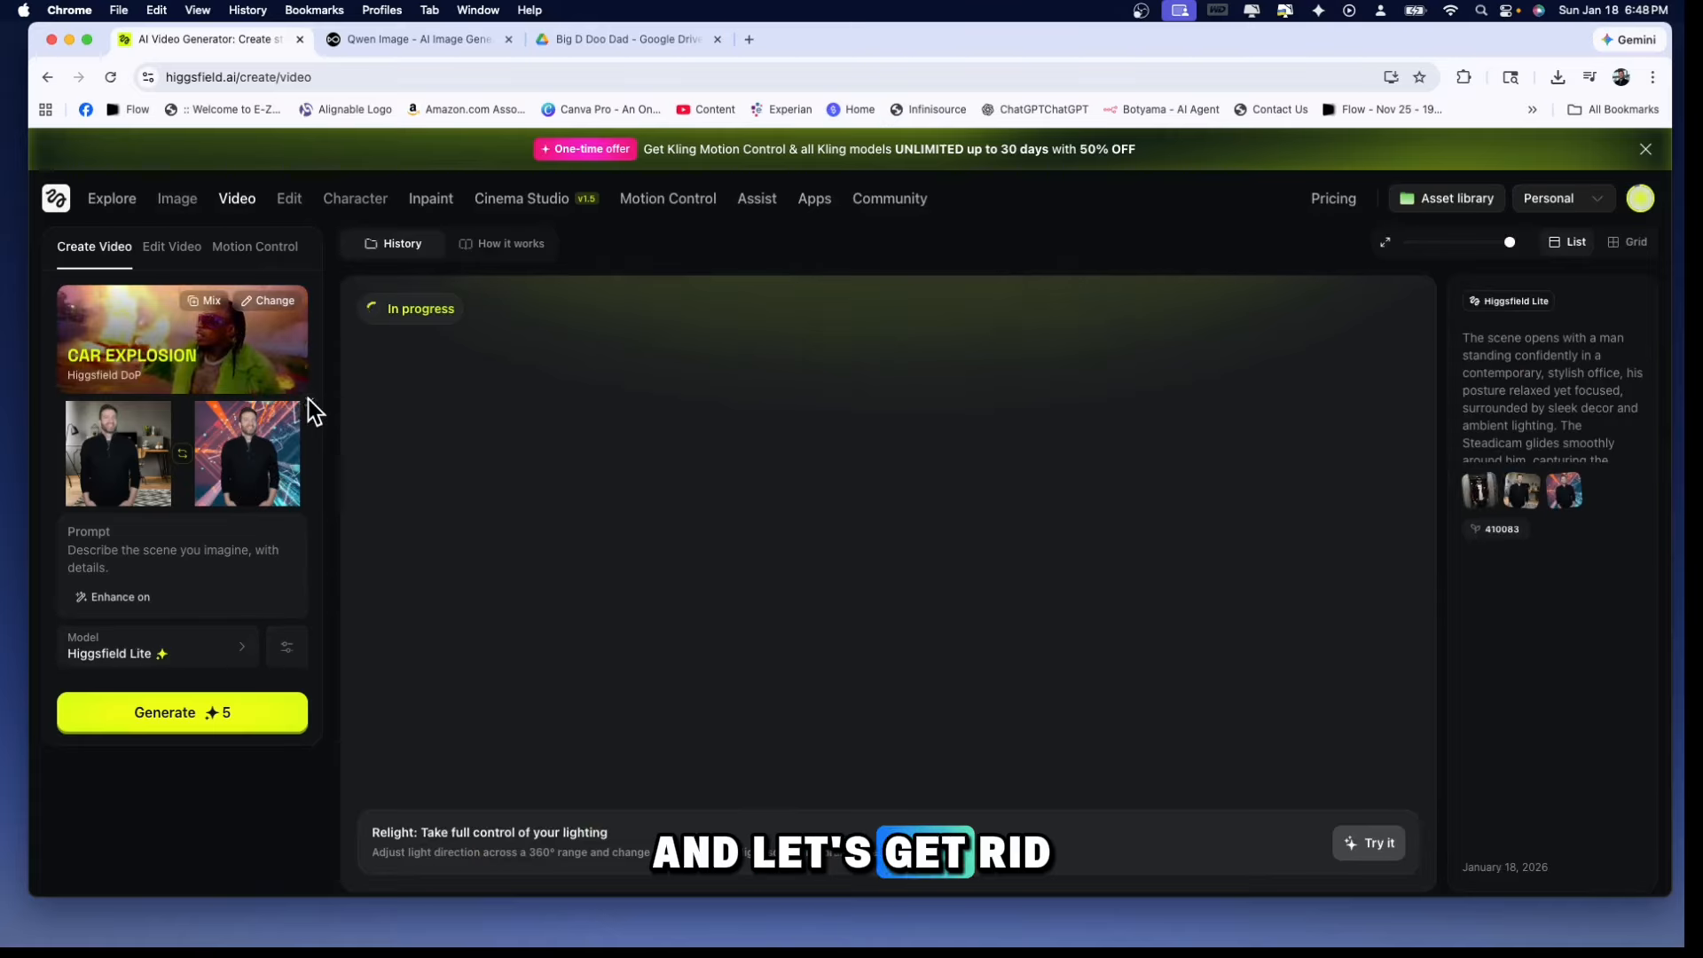
# Remove the end frame image and generate the Car Explosion video from the start image alone
pyautogui.click(301, 405)
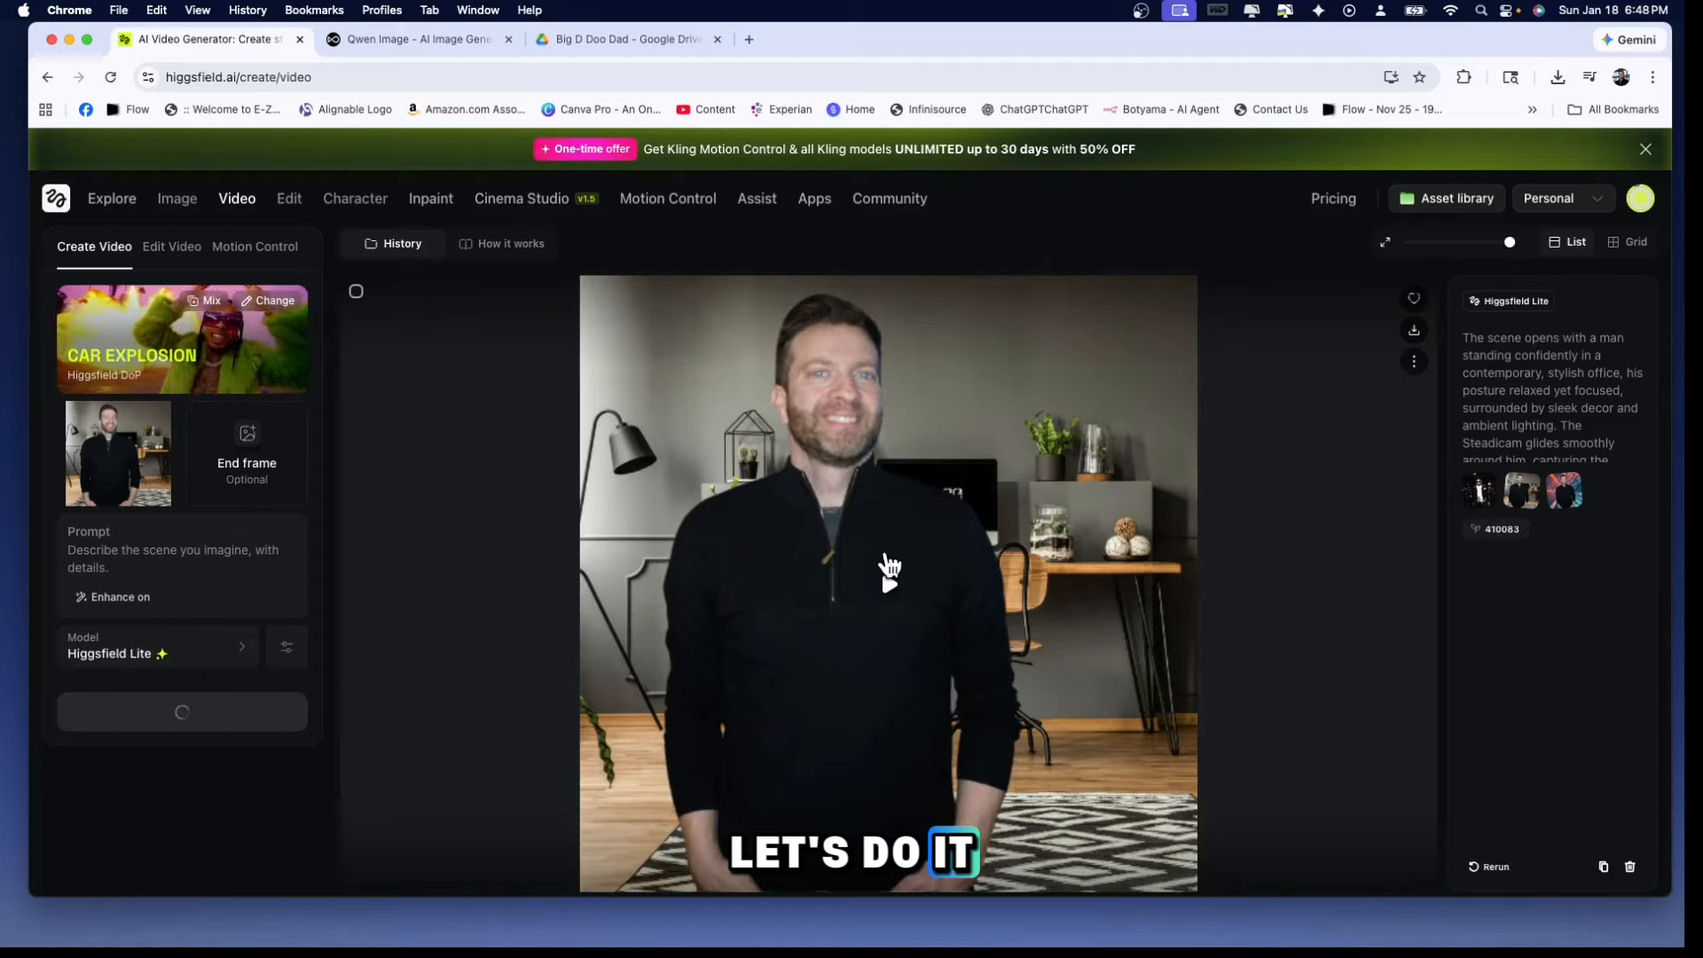
# Play the Kling 2.6 "ducks" video in the history and review the Higgsfield Lite start-to-end-frame video above it
pyautogui.scroll(-20, 808, 607)
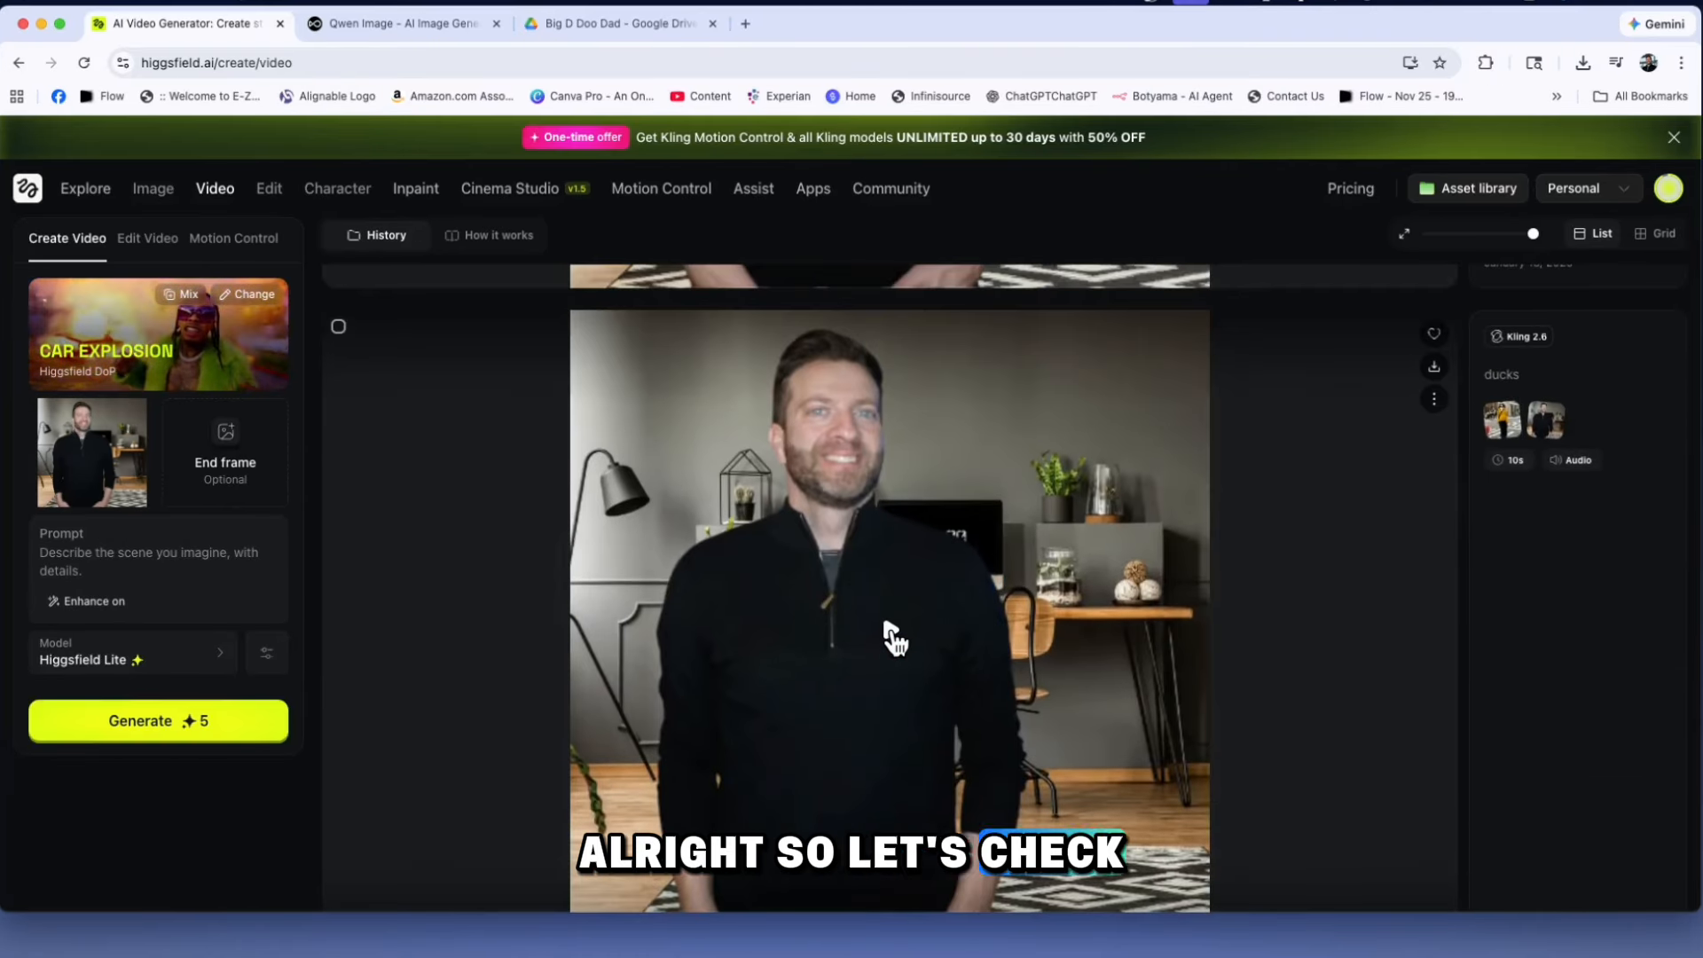
pyautogui.click(972, 646)
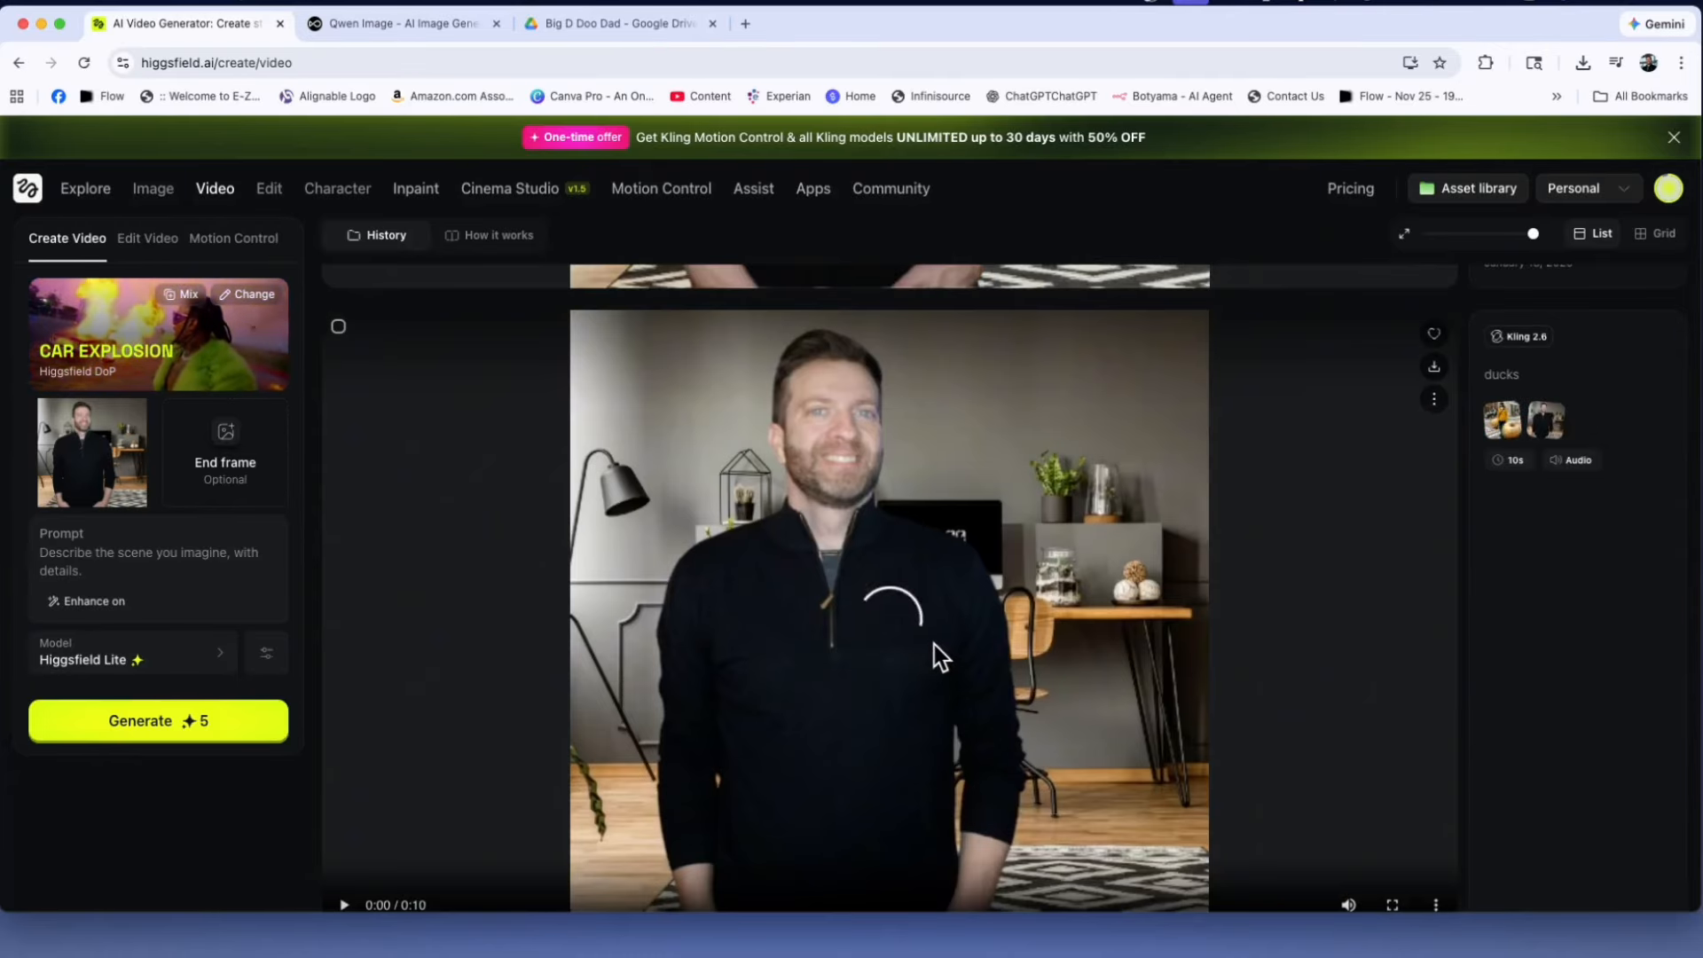
pyautogui.scroll(-3, 928, 638)
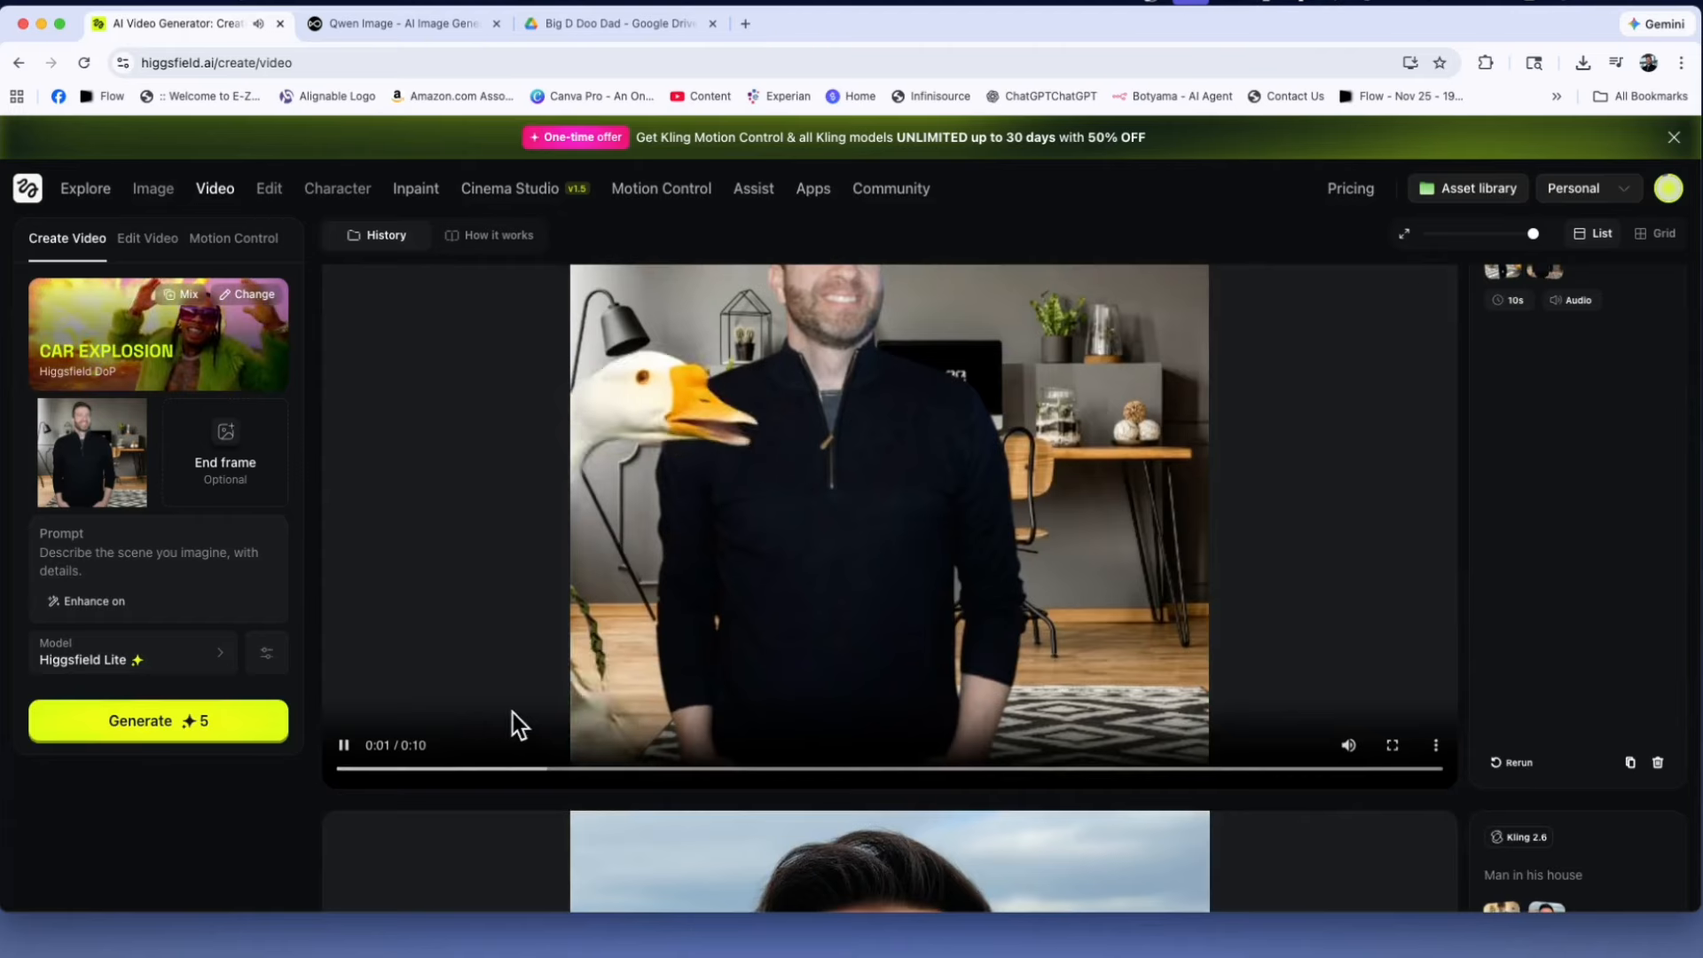
pyautogui.scroll(4, 843, 678)
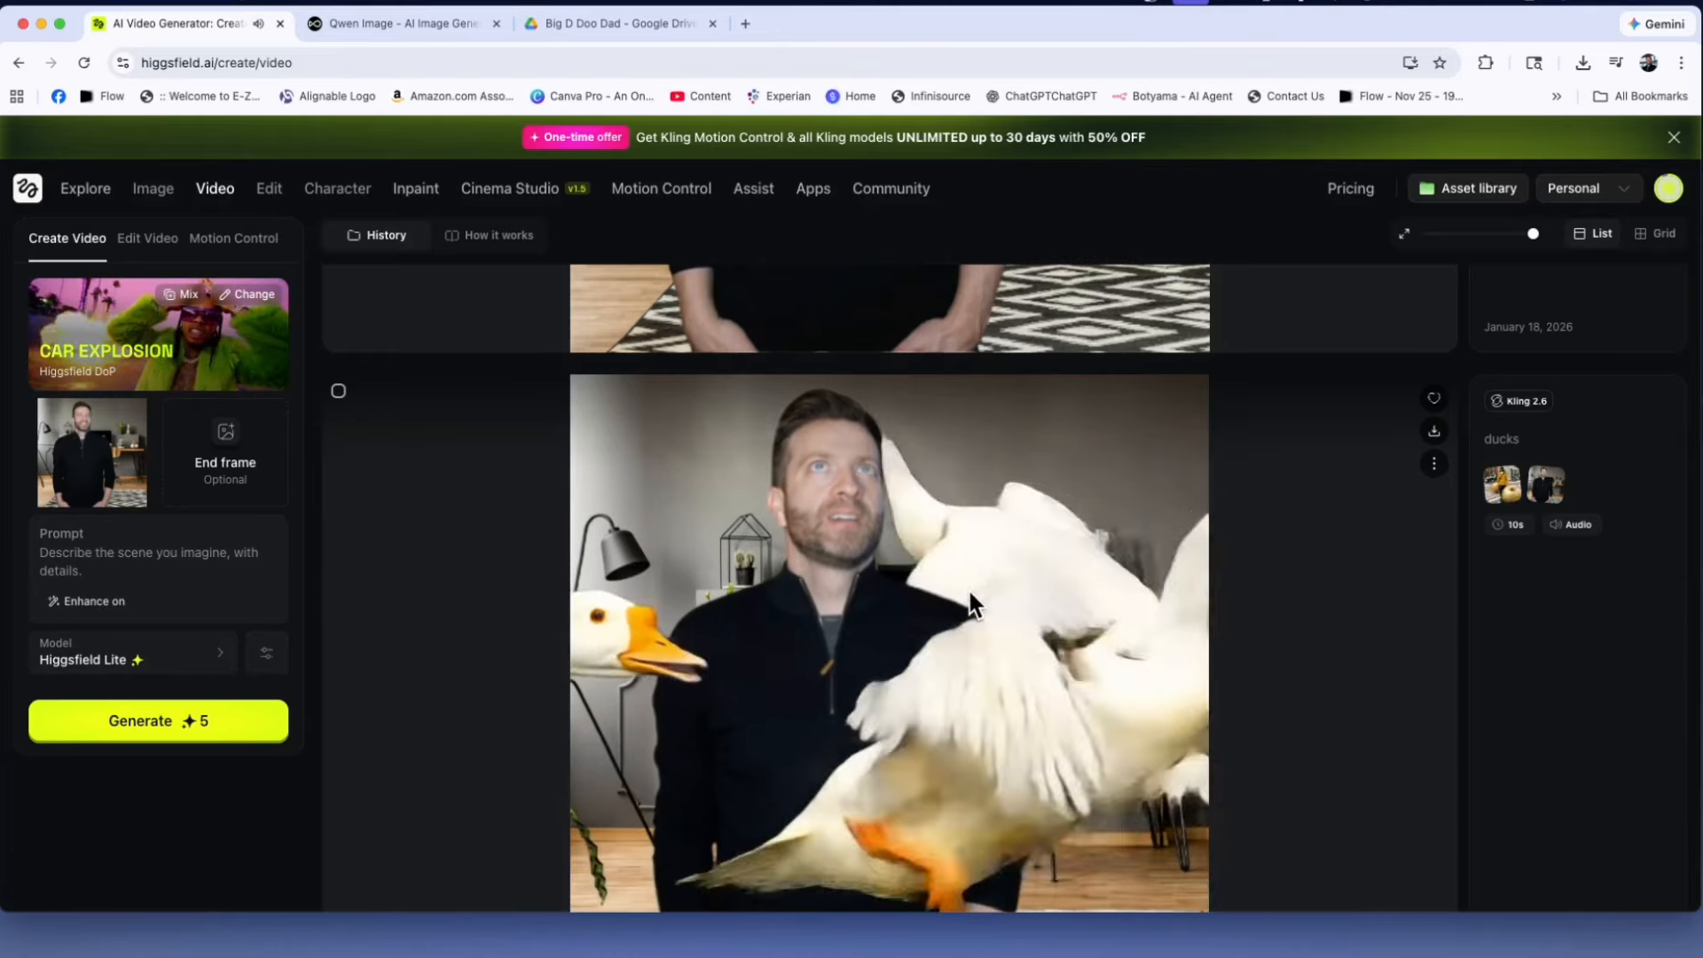
pyautogui.scroll(1, 967, 588)
pyautogui.scroll(-2, 963, 584)
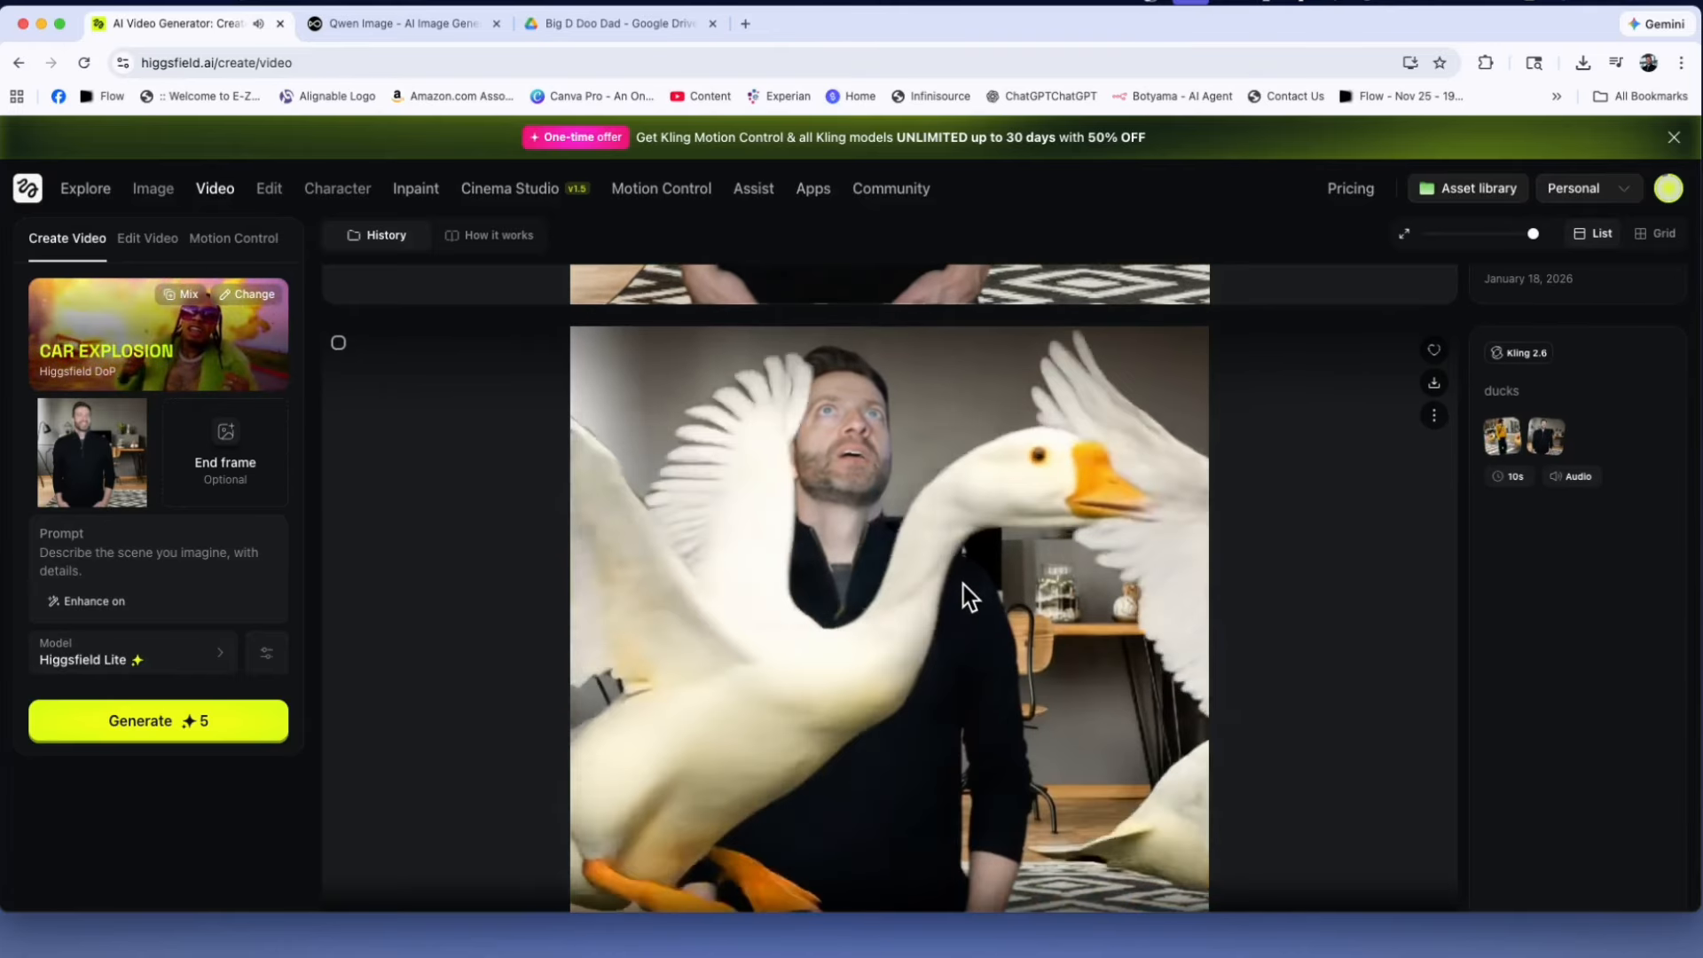
pyautogui.scroll(2, 964, 584)
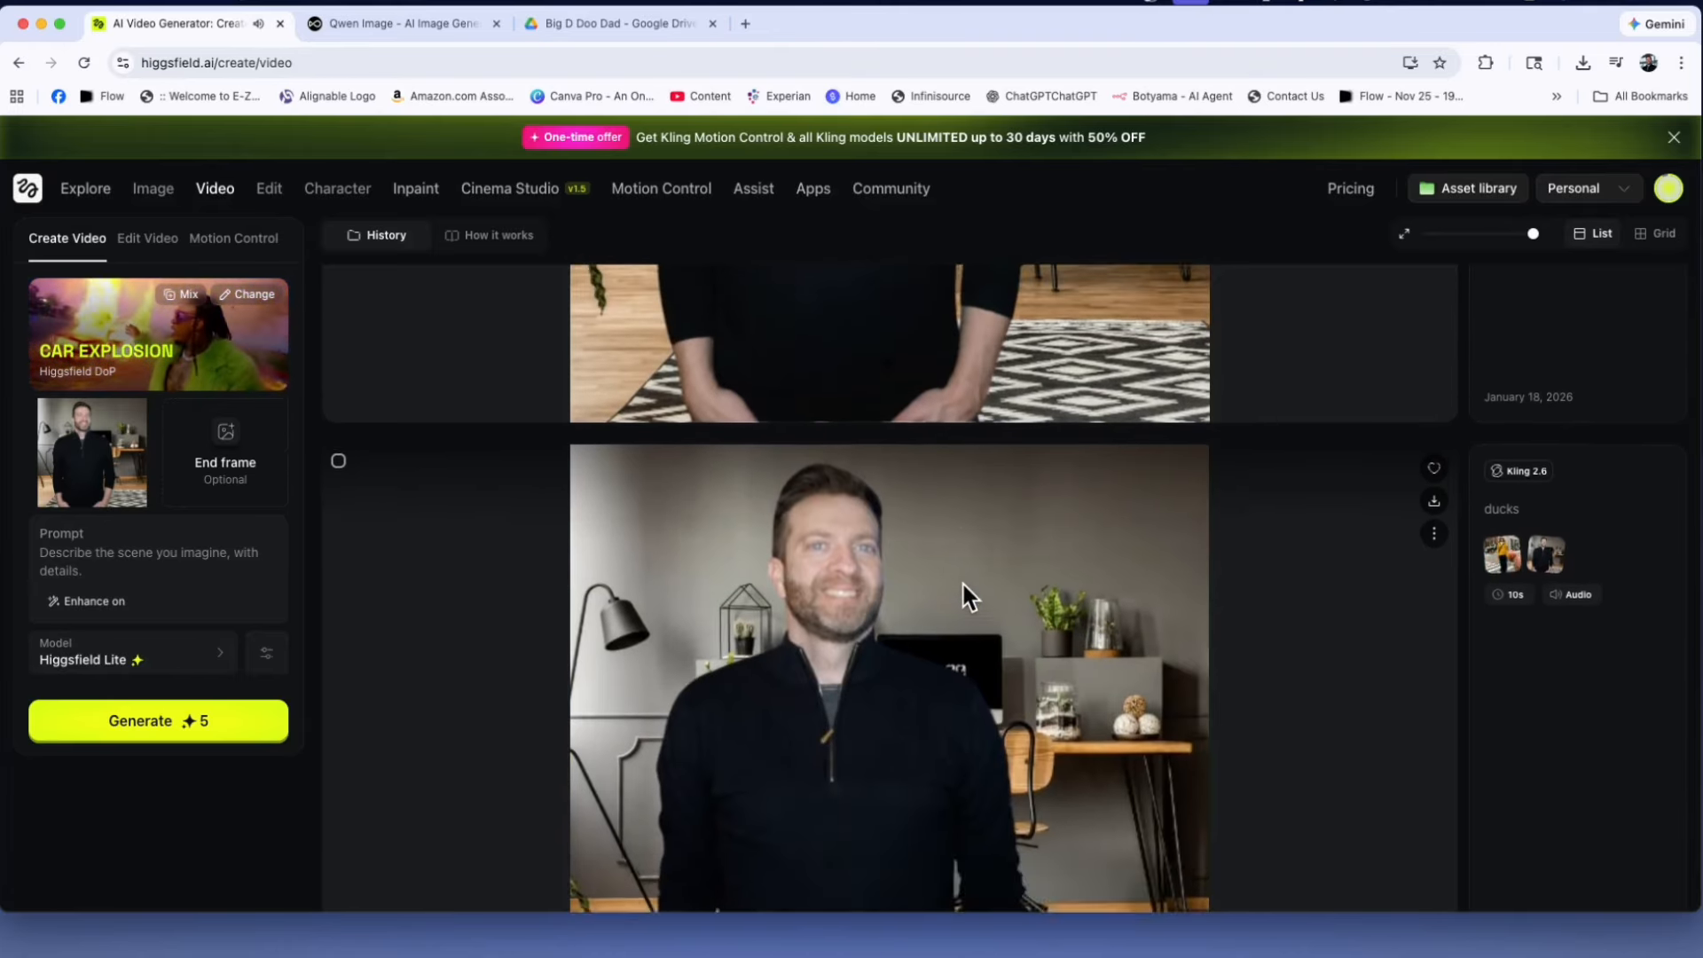
pyautogui.scroll(7, 963, 583)
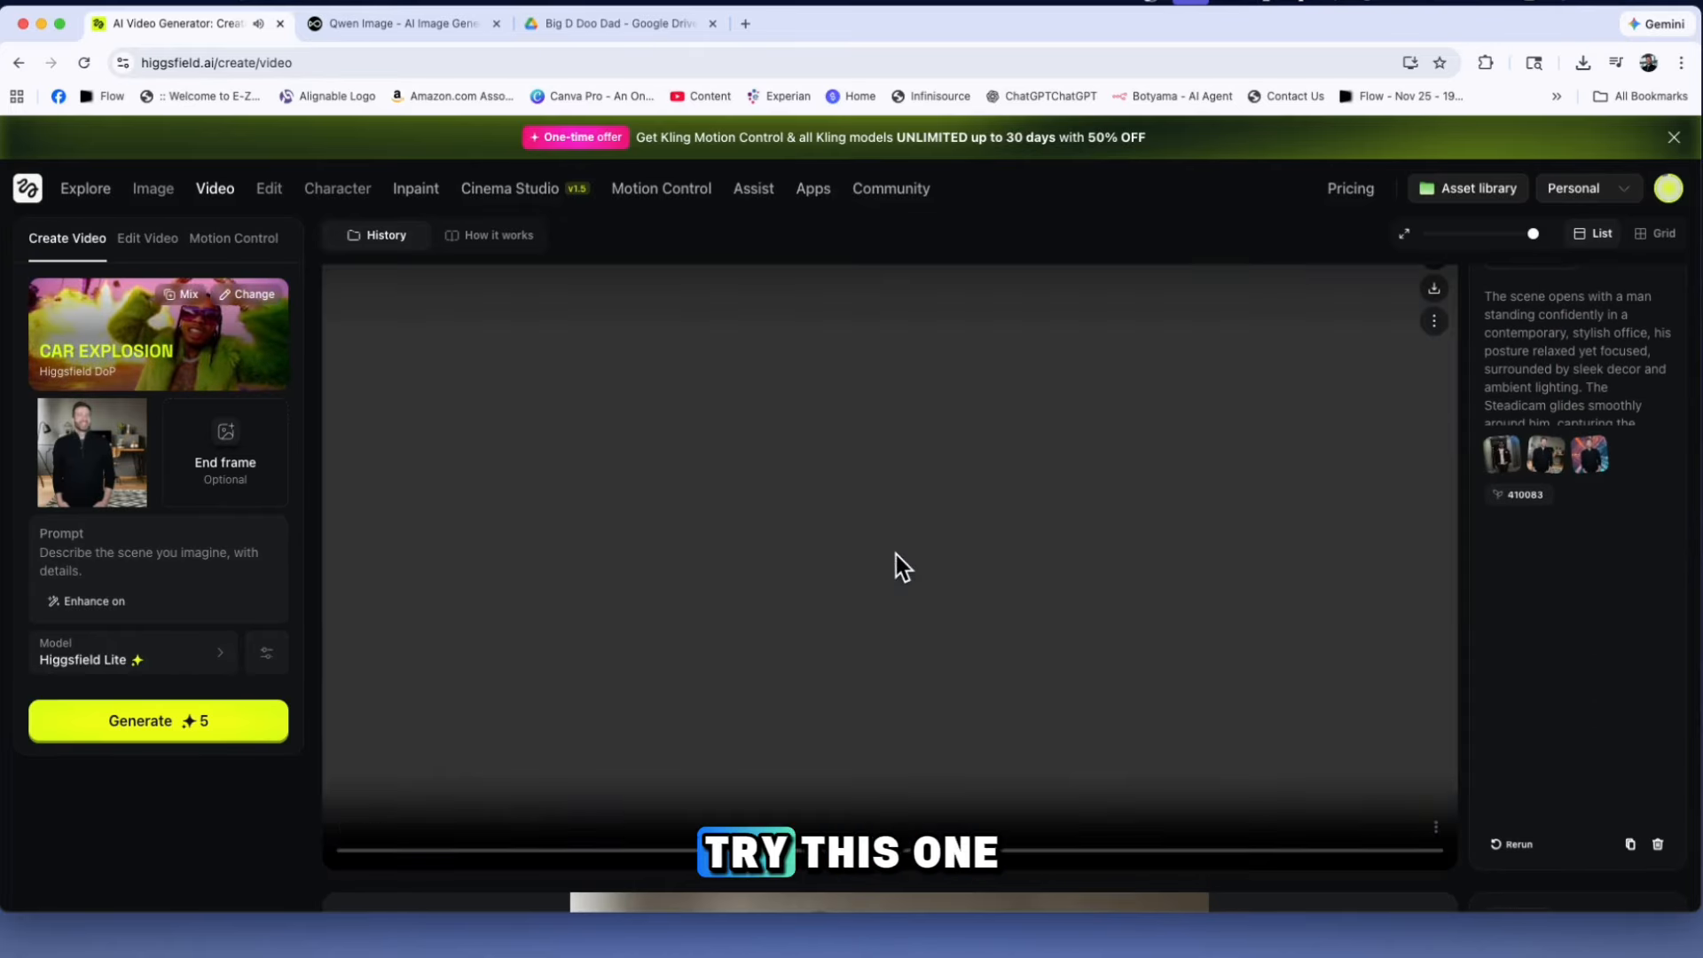
pyautogui.scroll(1, 917, 555)
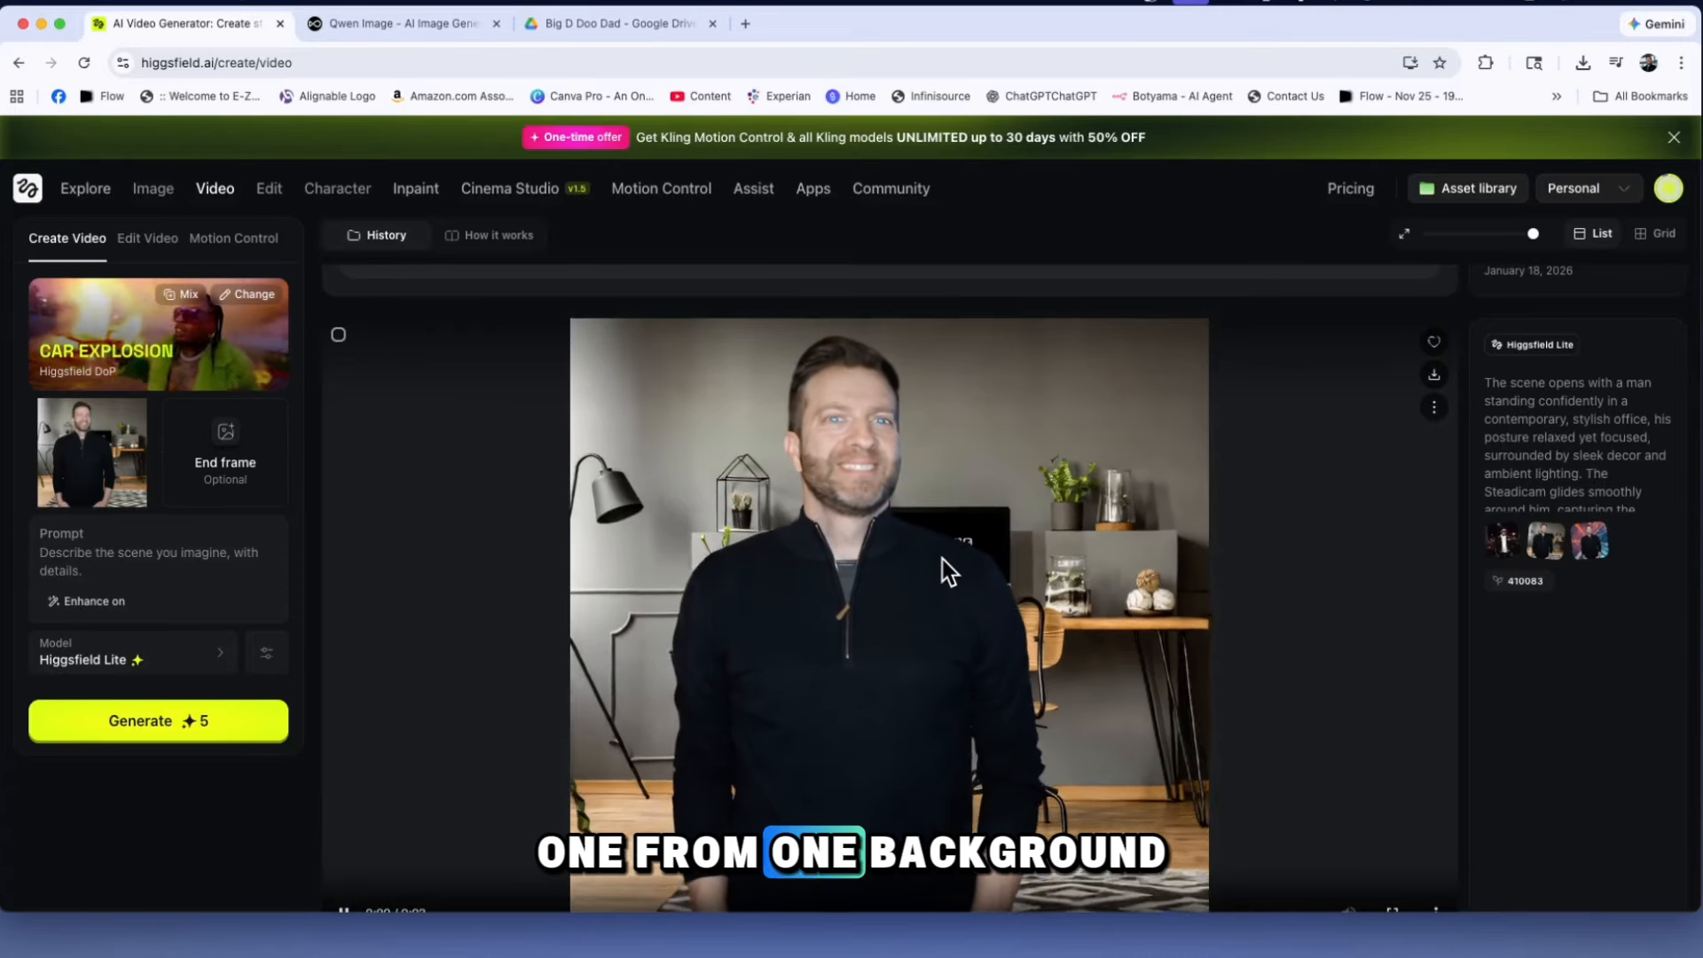
pyautogui.scroll(7, 942, 559)
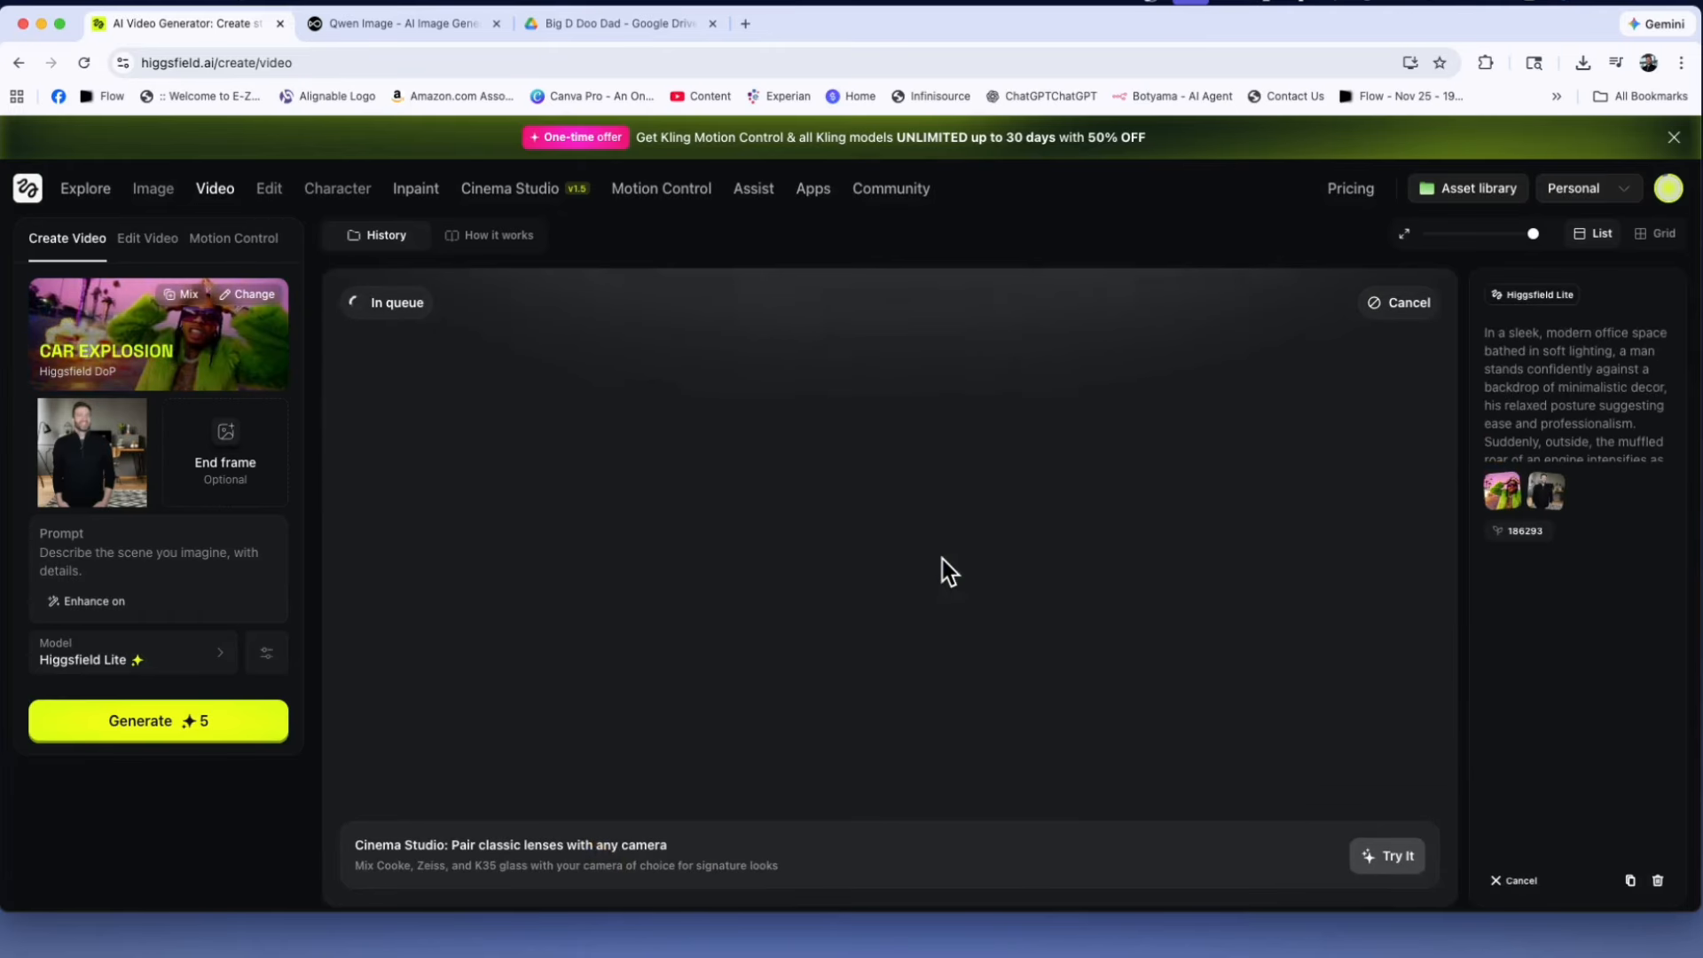
# Clear the video's start image, go to image generation and set the prompt to "Man standing on a highway"
pyautogui.click(153, 404)
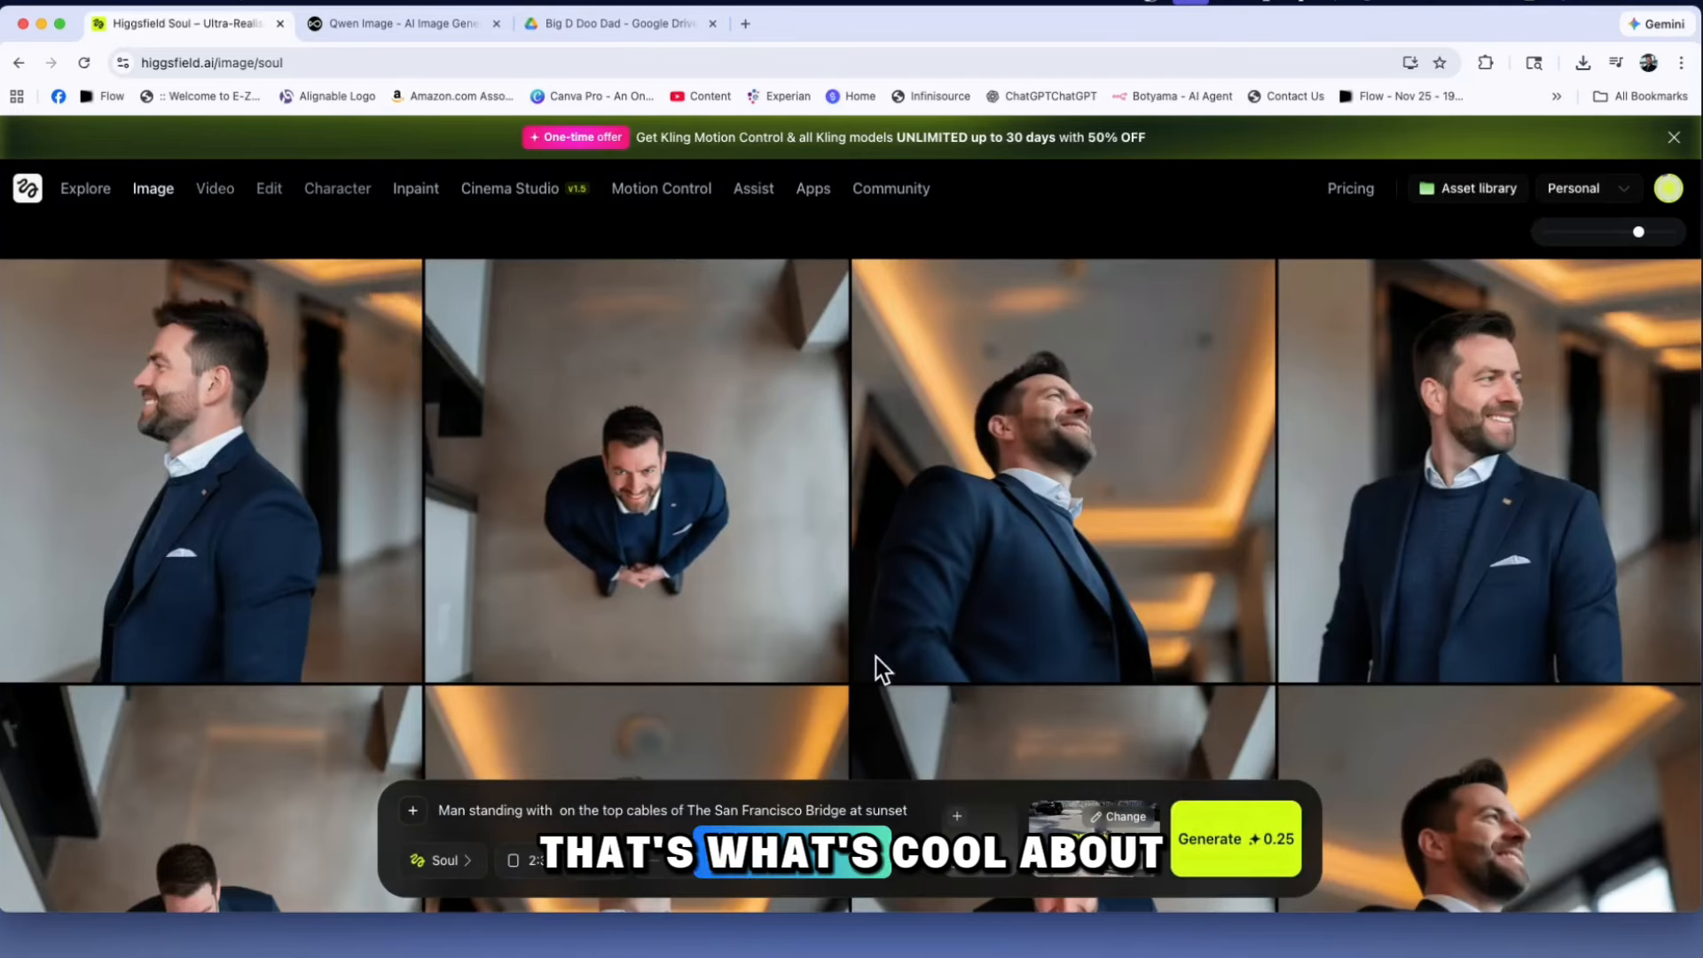
pyautogui.scroll(-1, 896, 635)
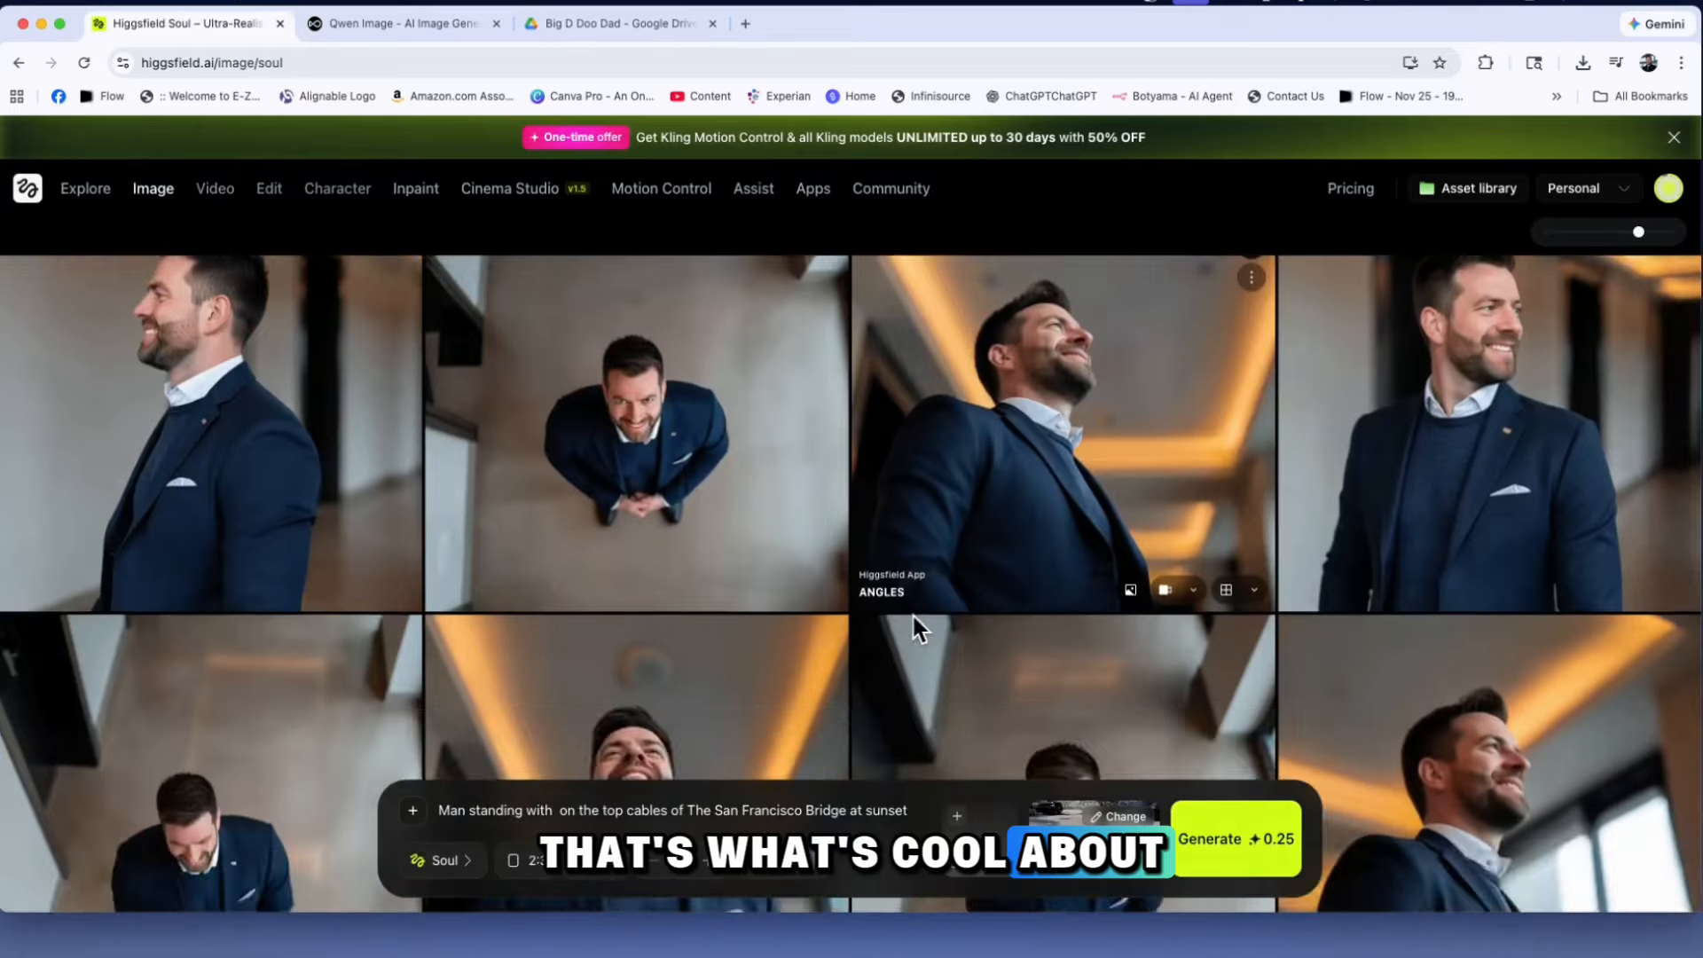
pyautogui.scroll(-4, 912, 614)
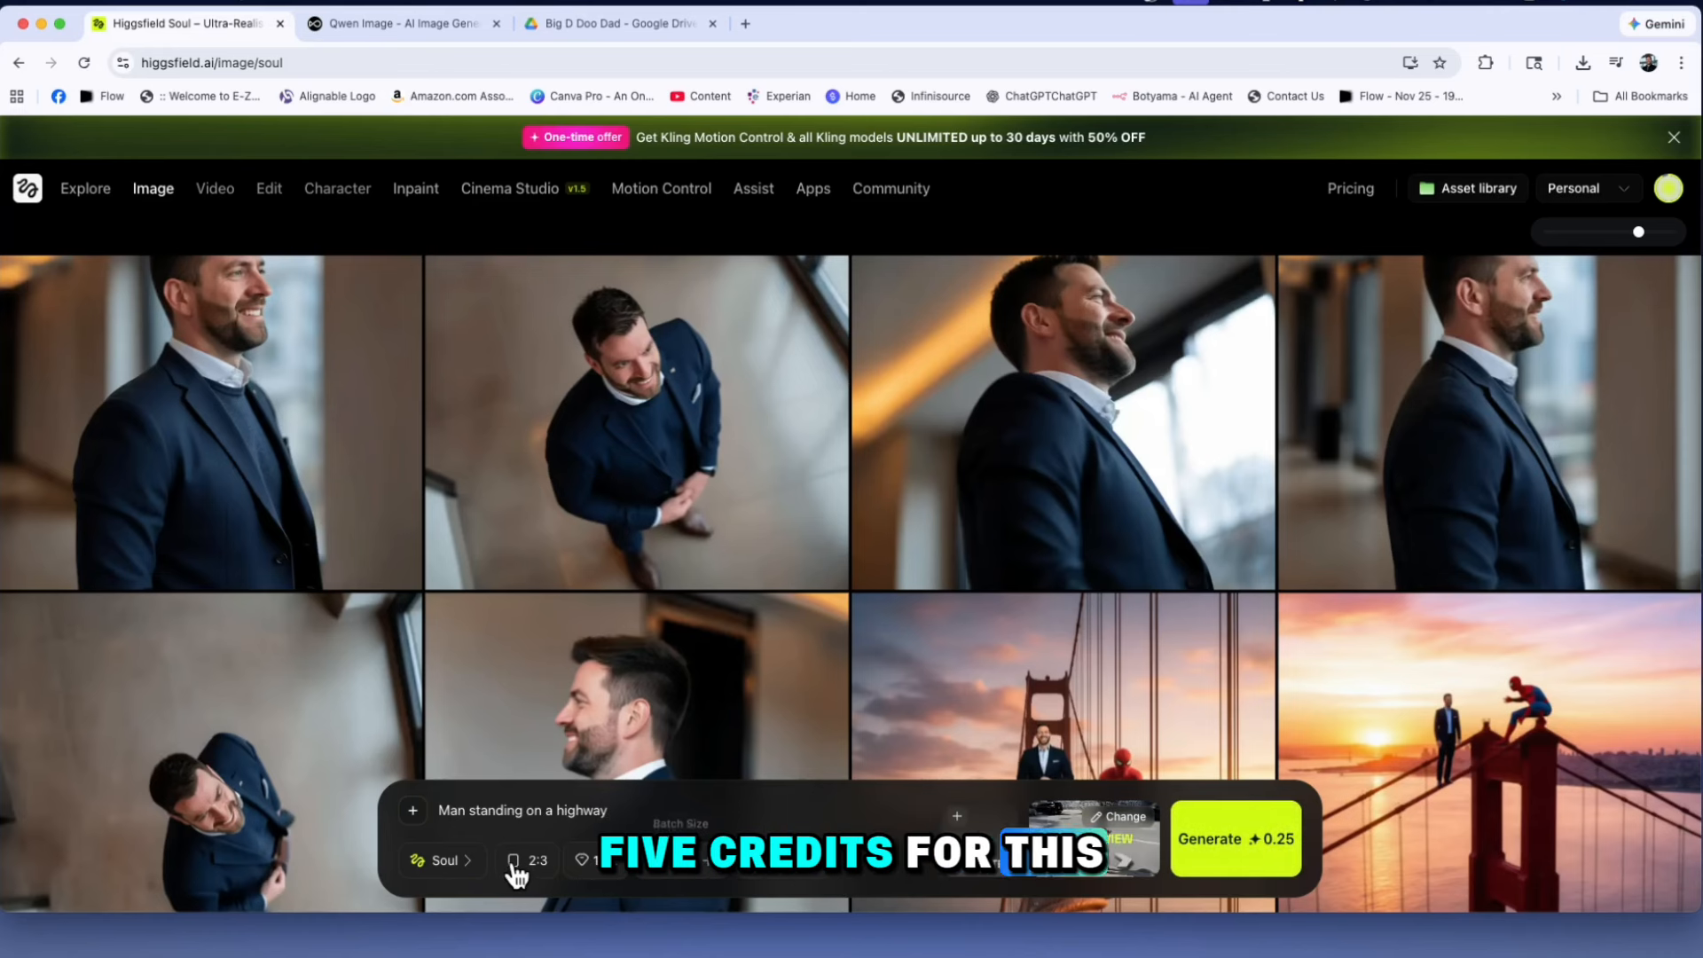
# Switch the image model to Nano Banana Pro, remove the reference photo and generate the highway image
pyautogui.click(444, 860)
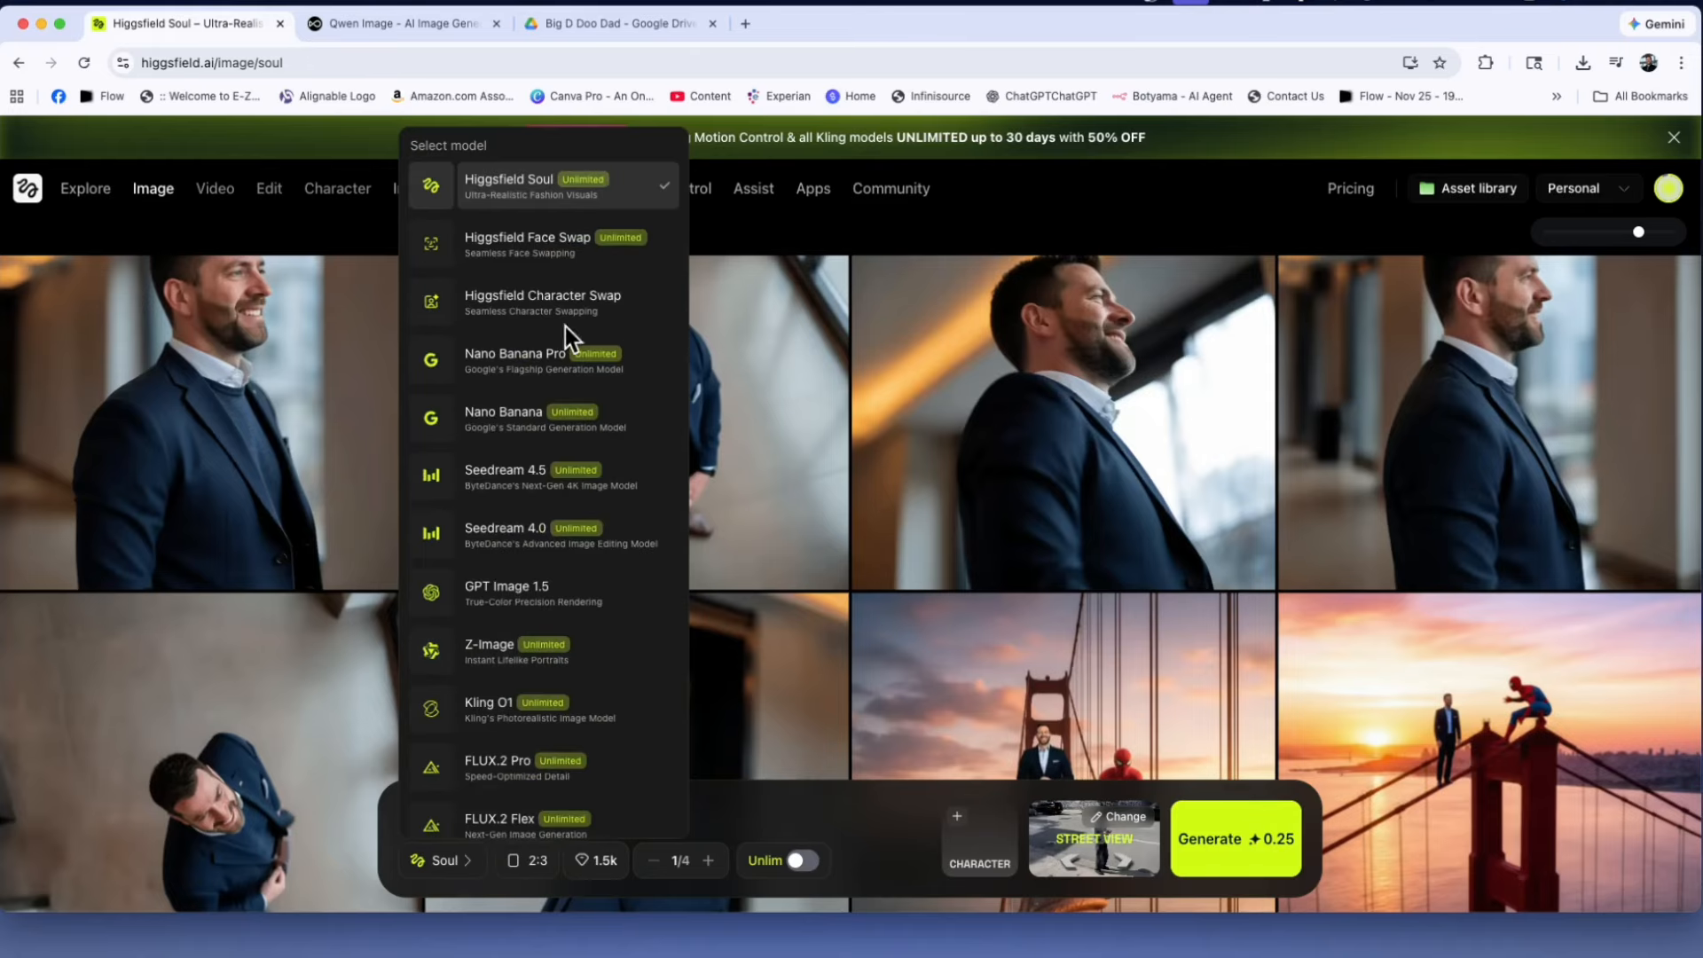
pyautogui.click(523, 362)
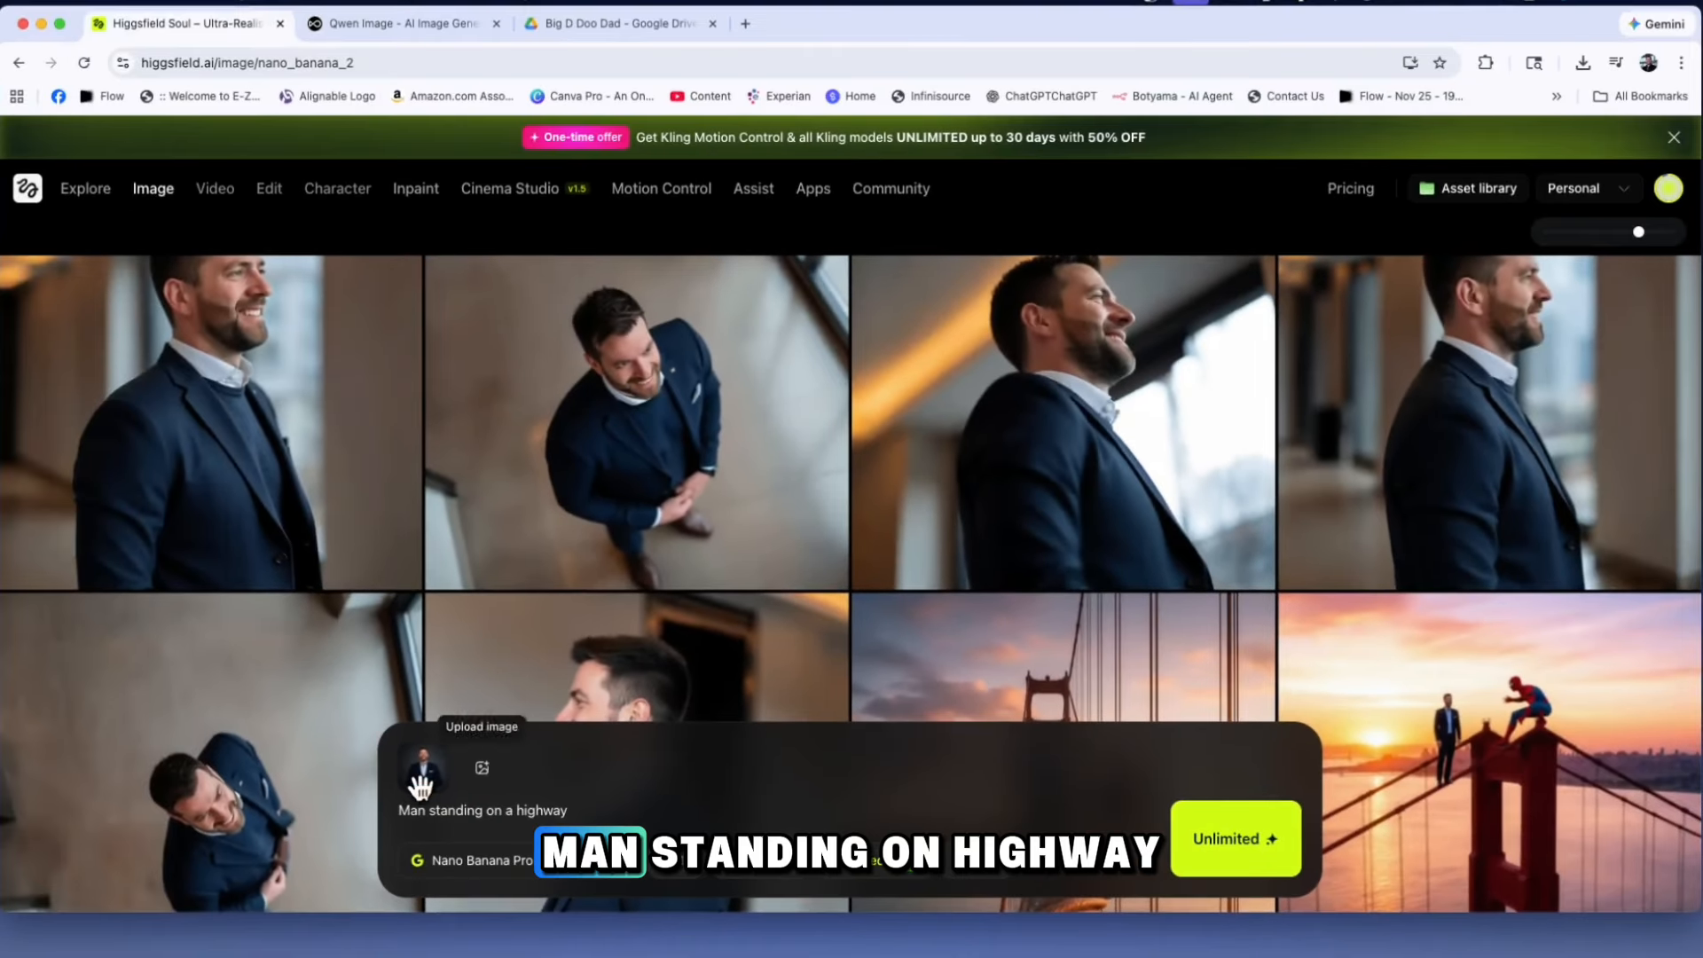
pyautogui.click(449, 742)
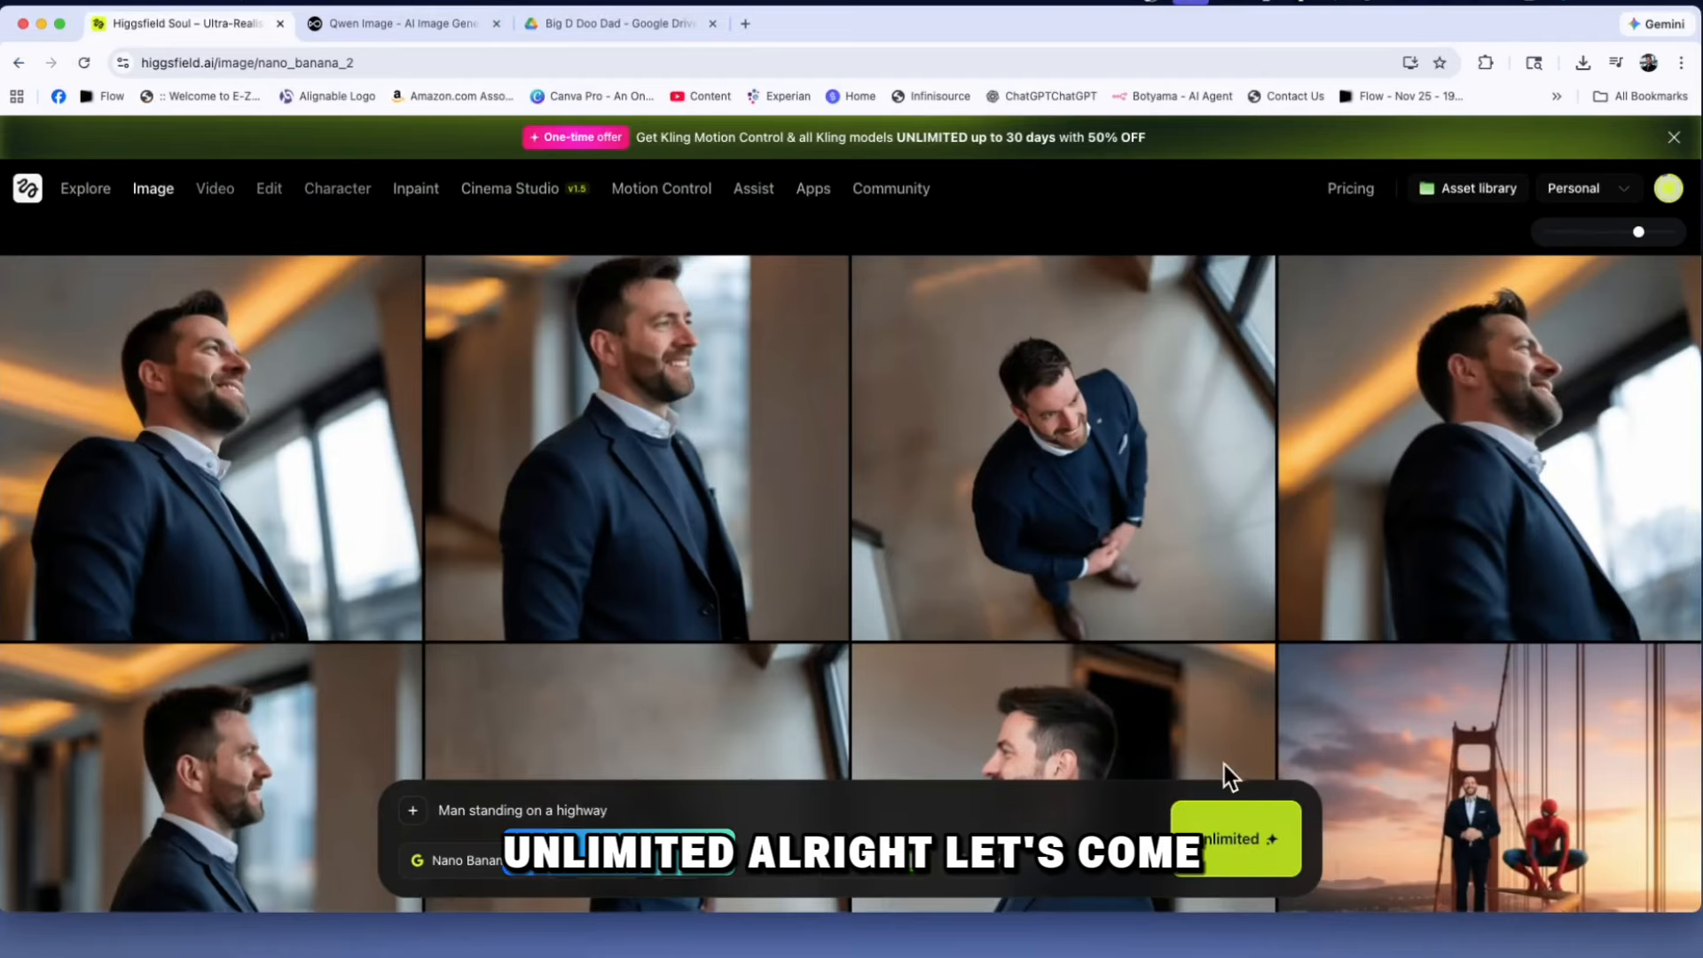
pyautogui.click(1236, 839)
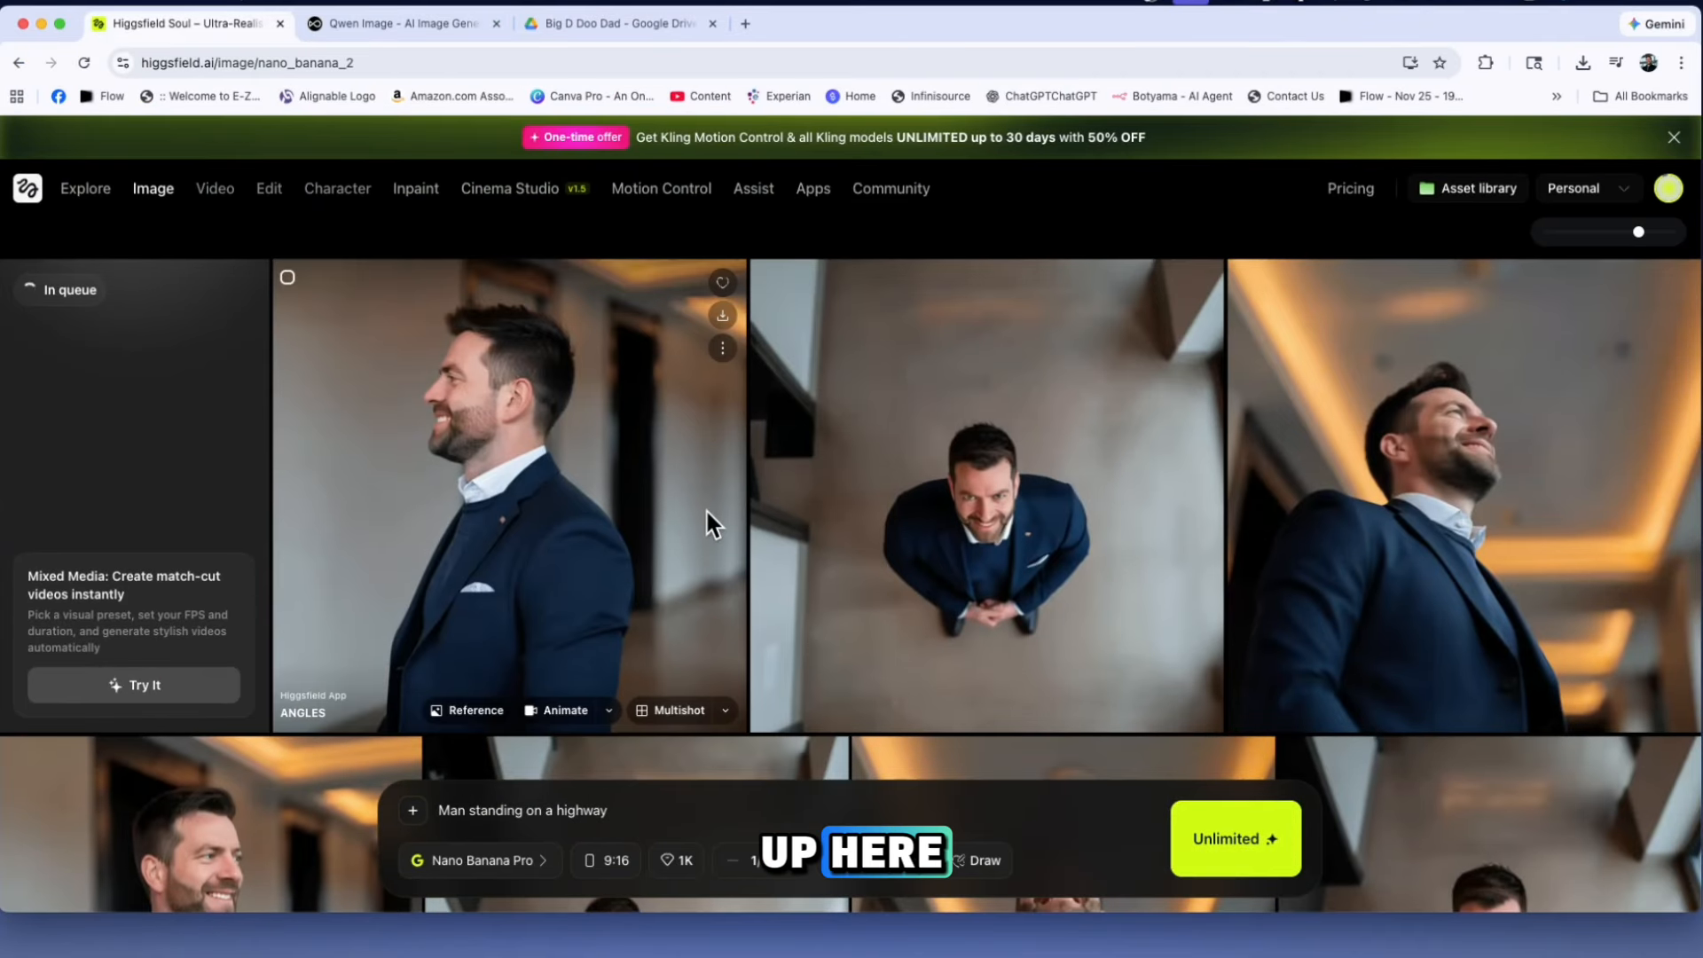
# Look over the aspect ratio options for Nano Banana Pro images
pyautogui.click(609, 860)
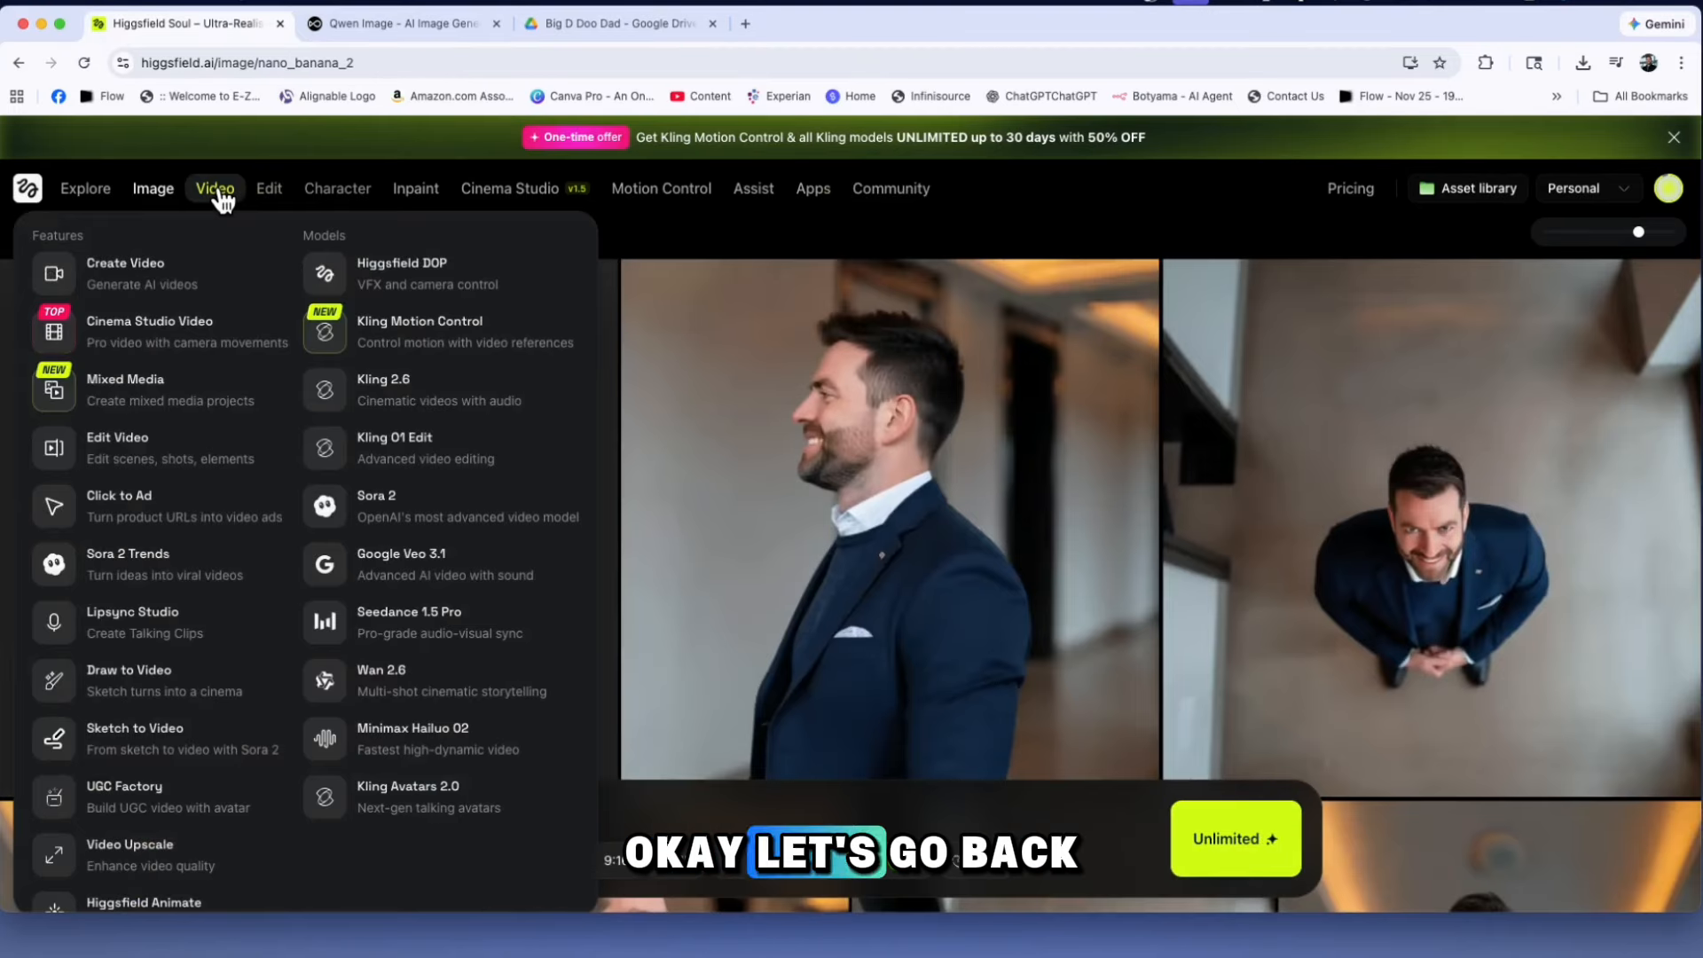
pyautogui.click(218, 189)
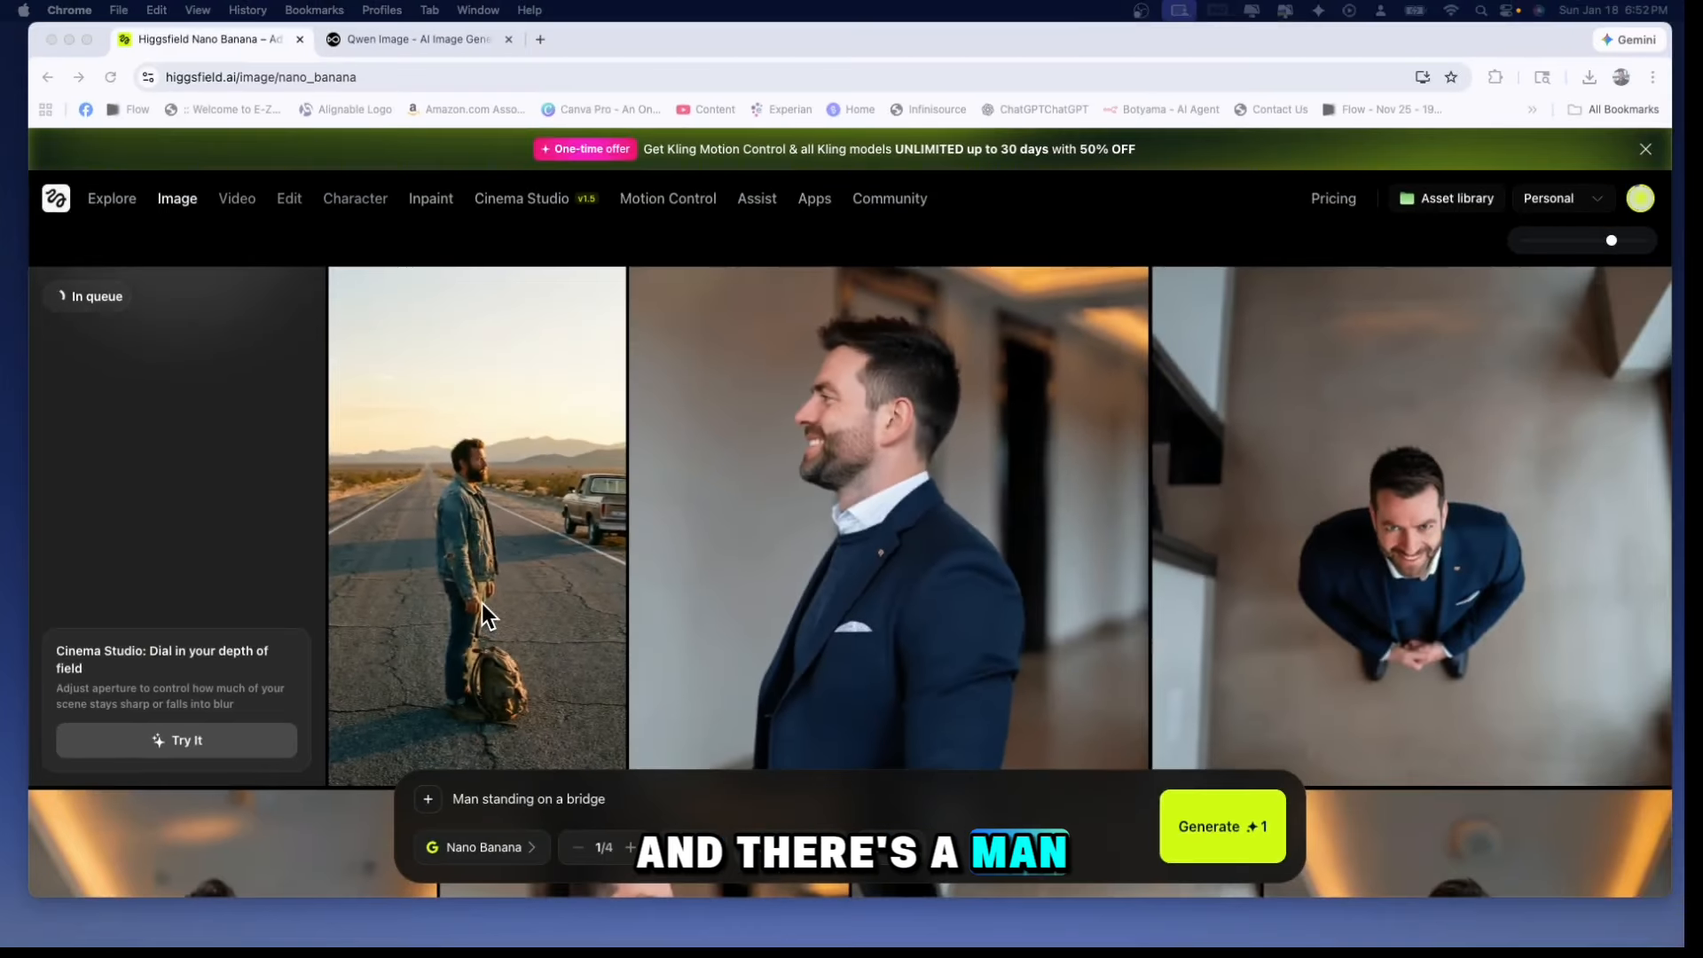
# Open the generated image of the man on the highway and send it to video creation for animating
pyautogui.click(483, 604)
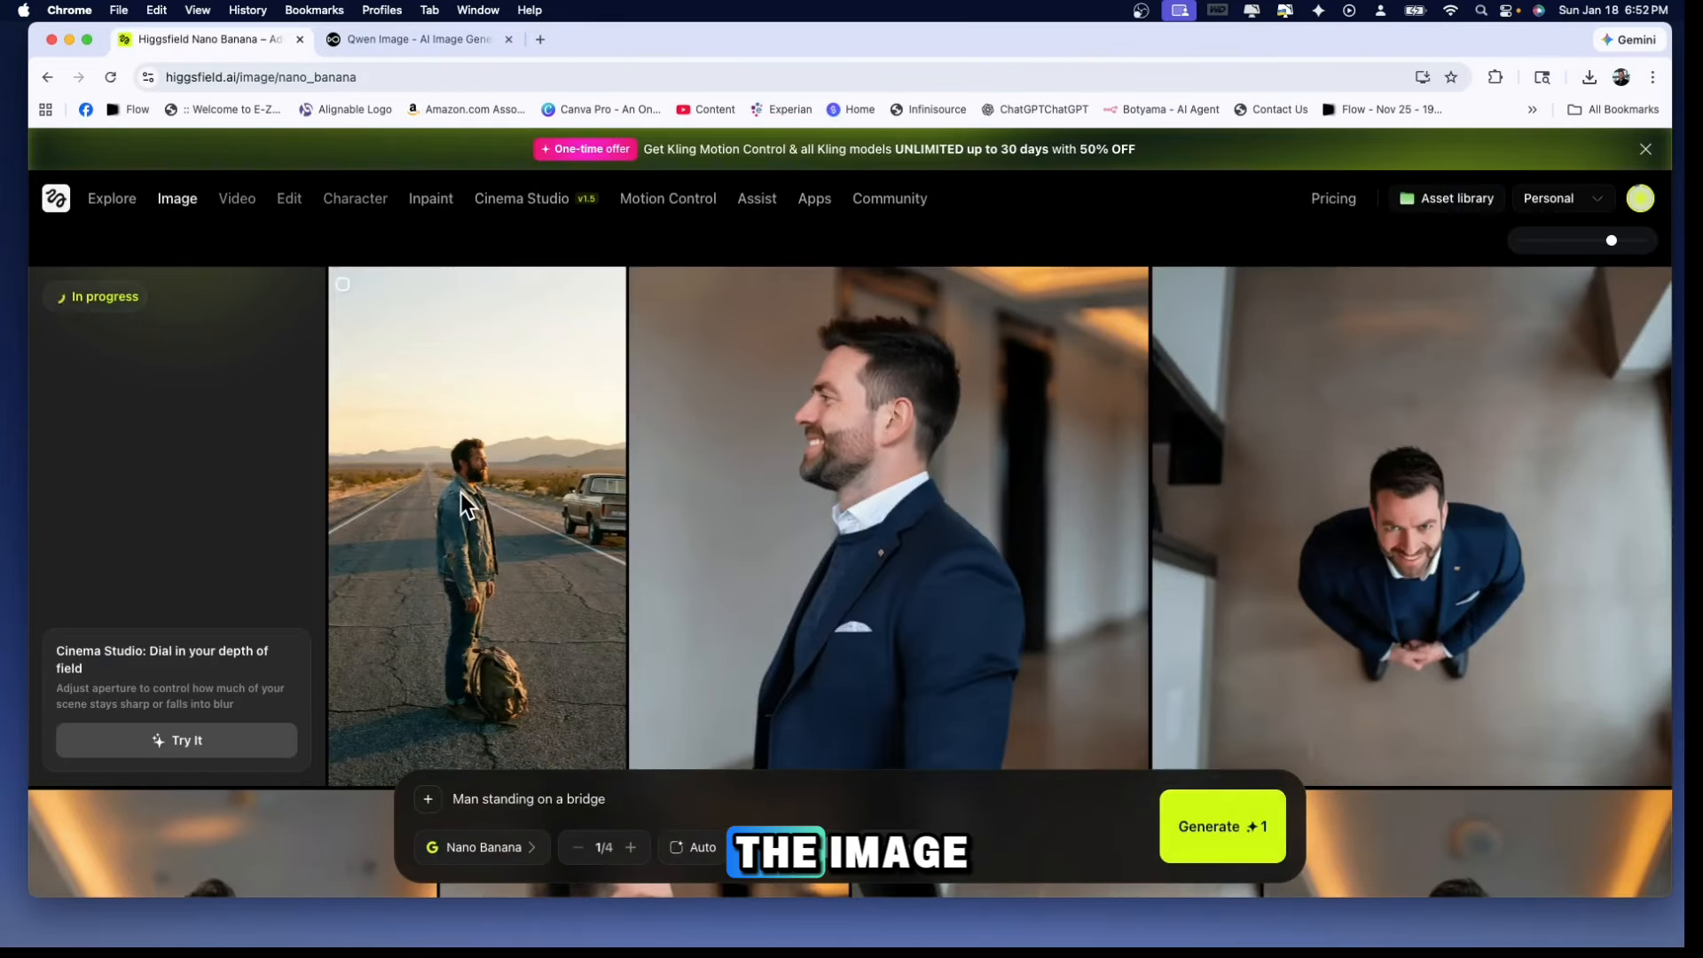
pyautogui.click(463, 545)
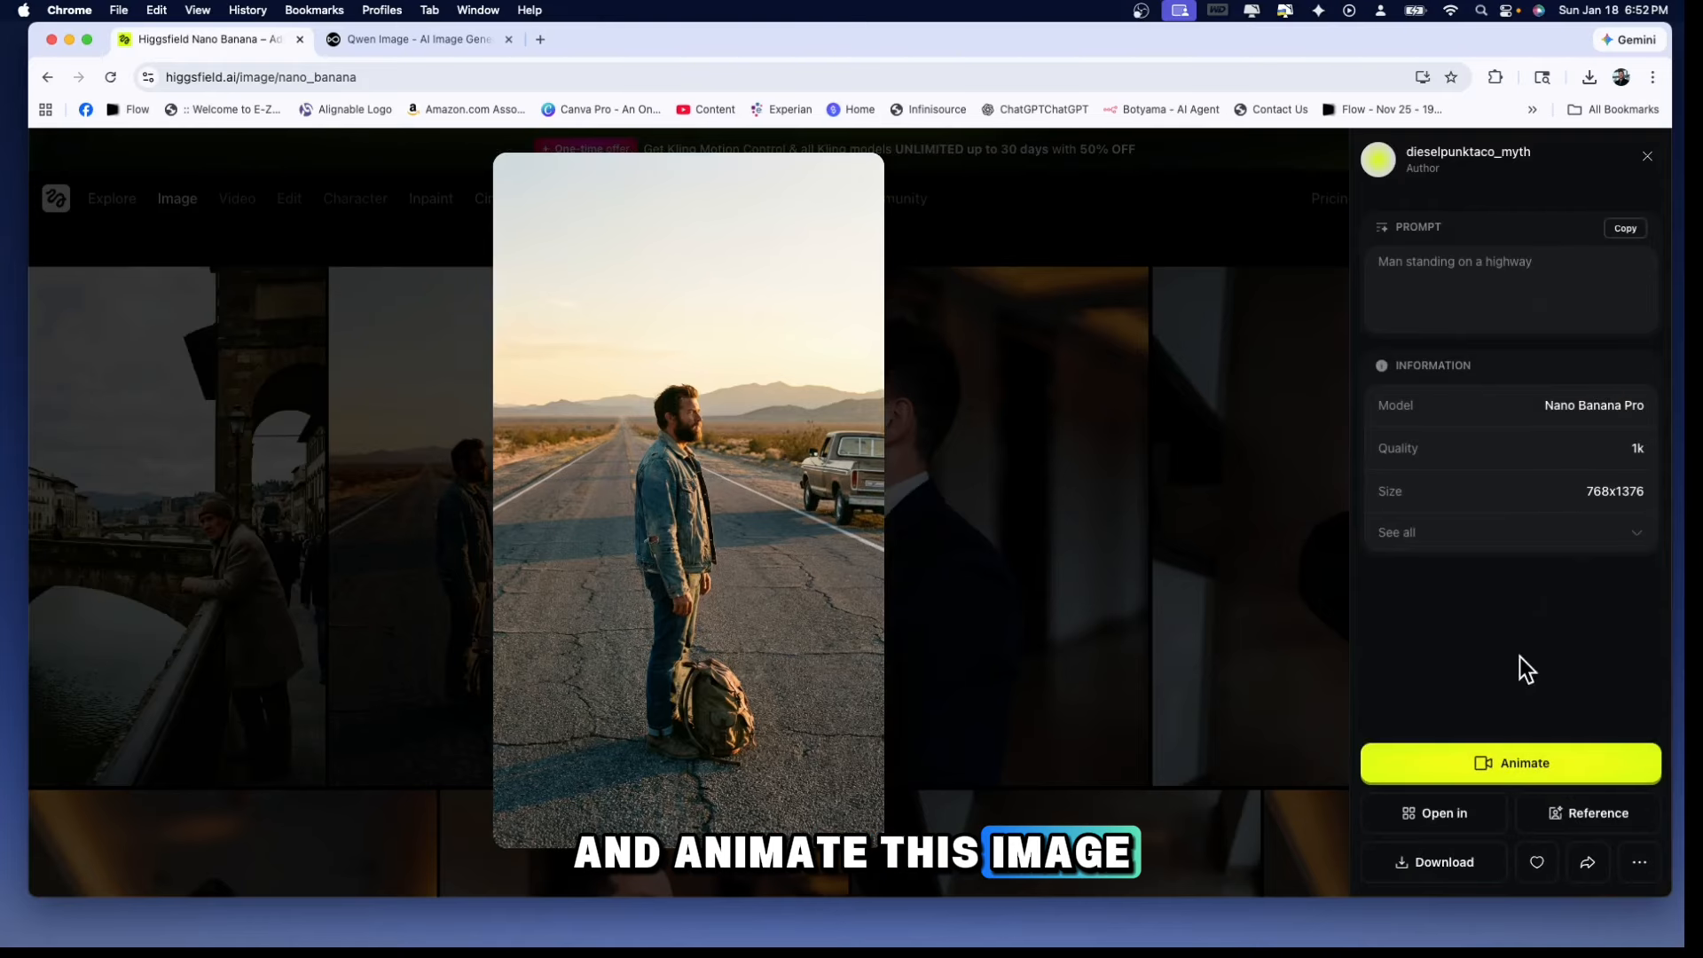
pyautogui.click(1498, 764)
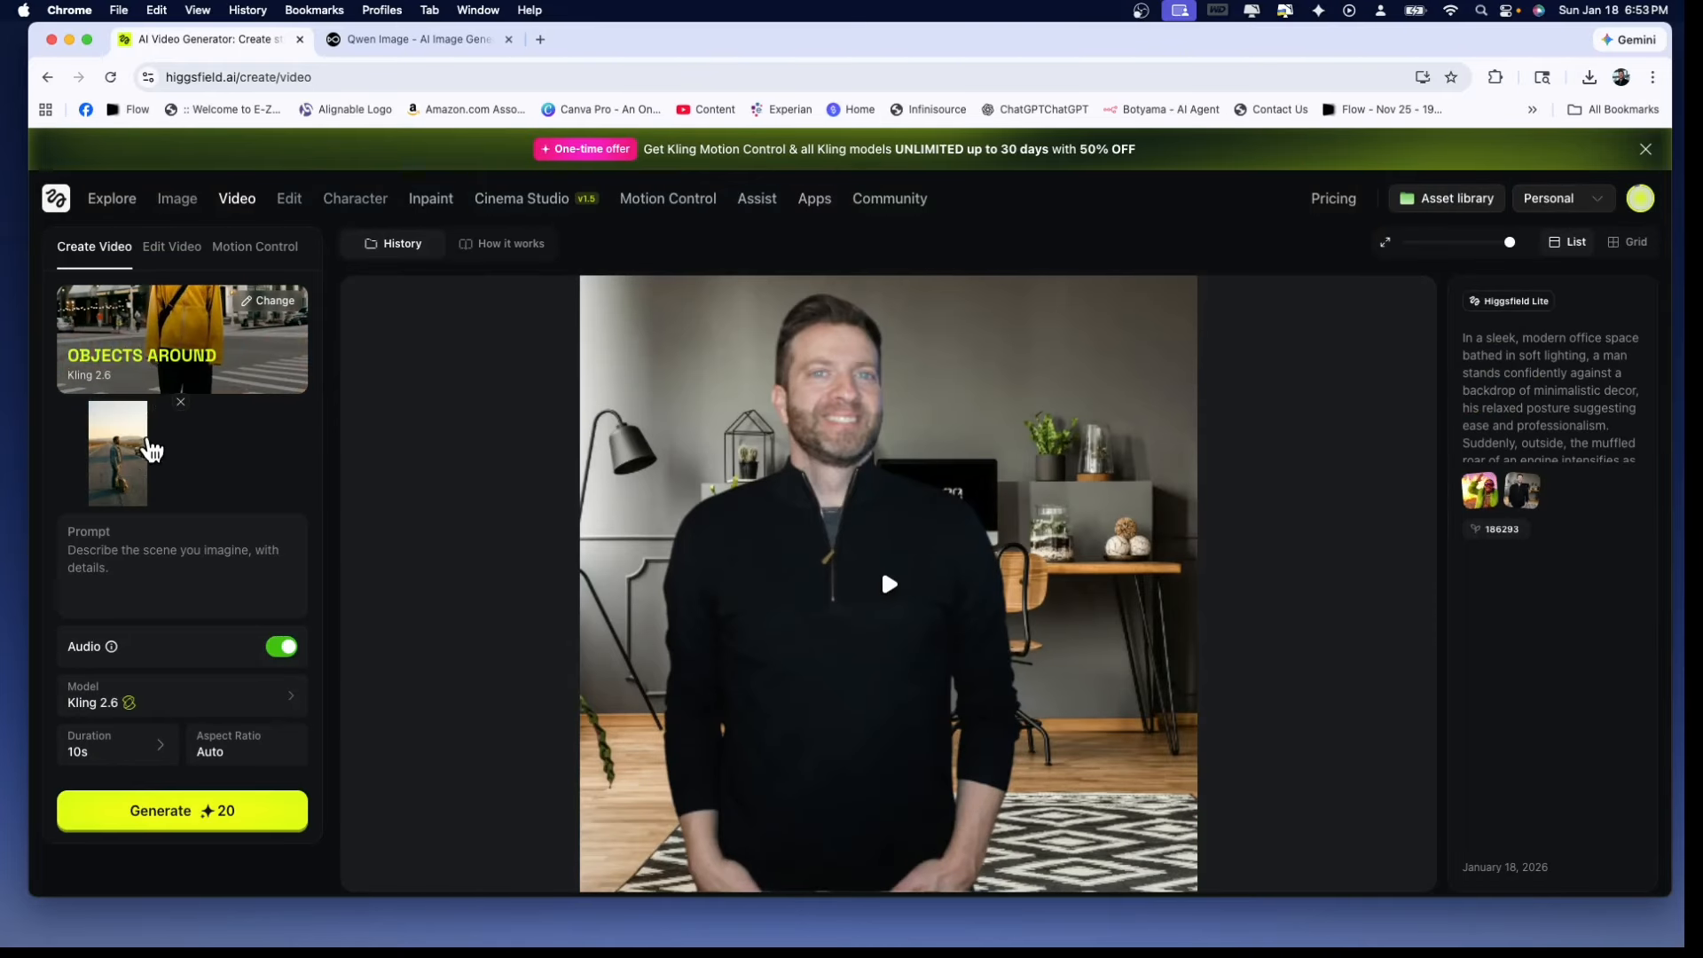
# Open the Kling 2.6 preset library for the highway image and look through the available effects
pyautogui.moveTo(249, 210)
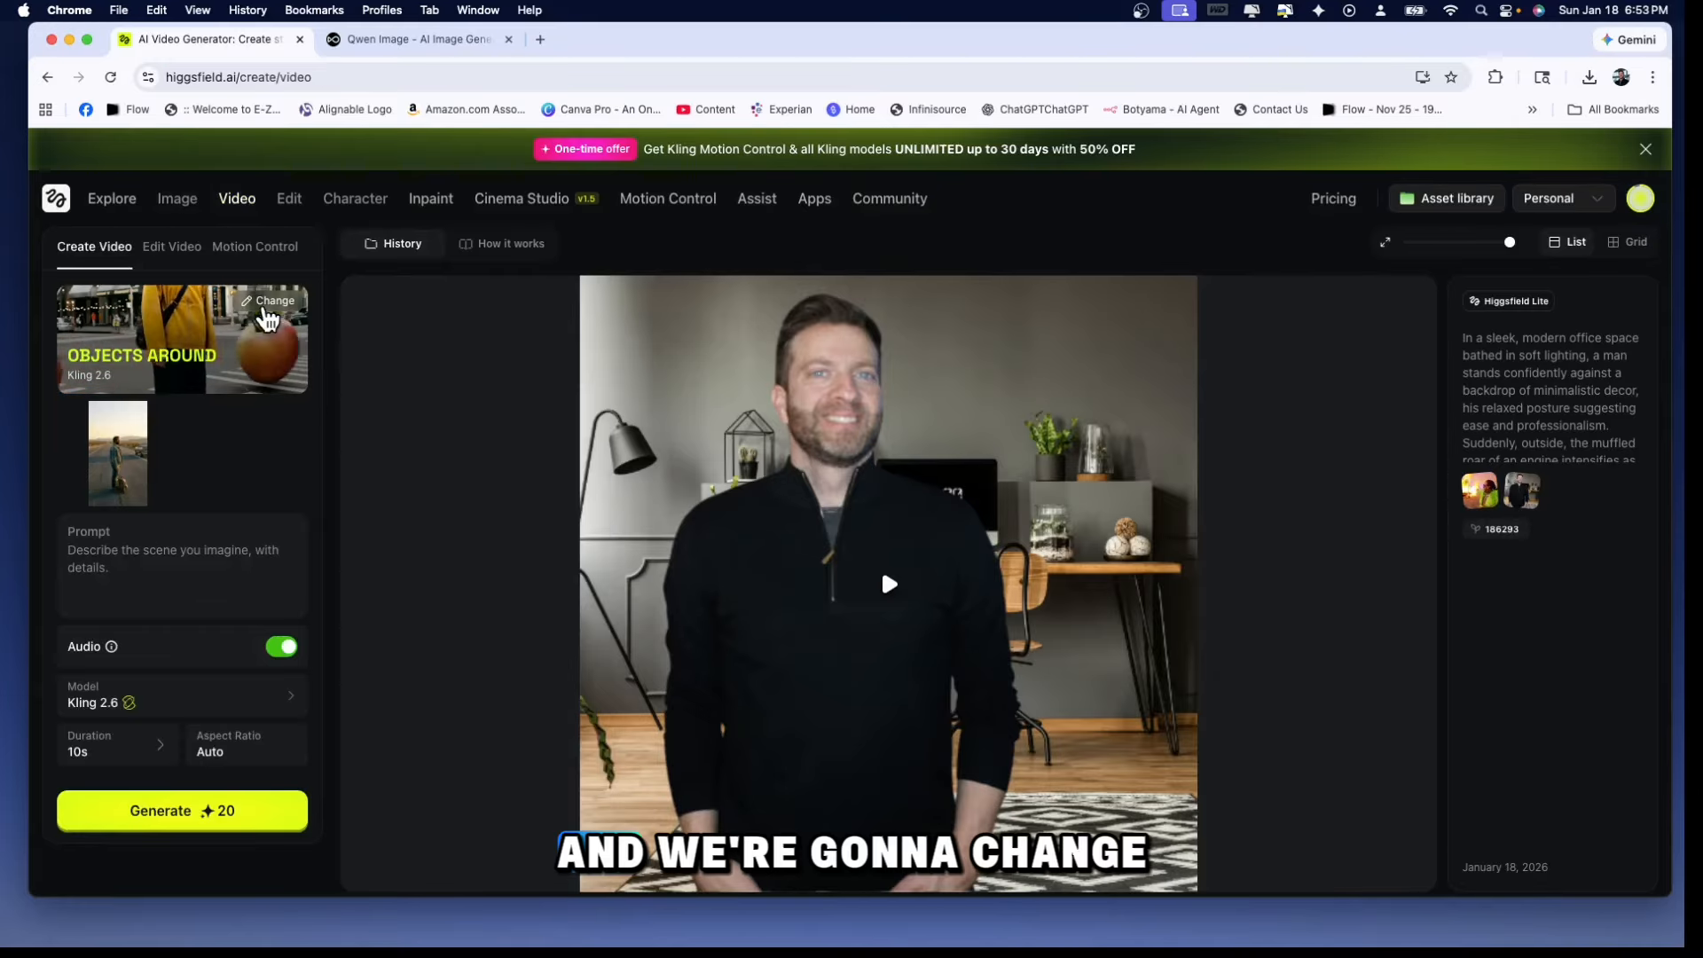
pyautogui.click(268, 306)
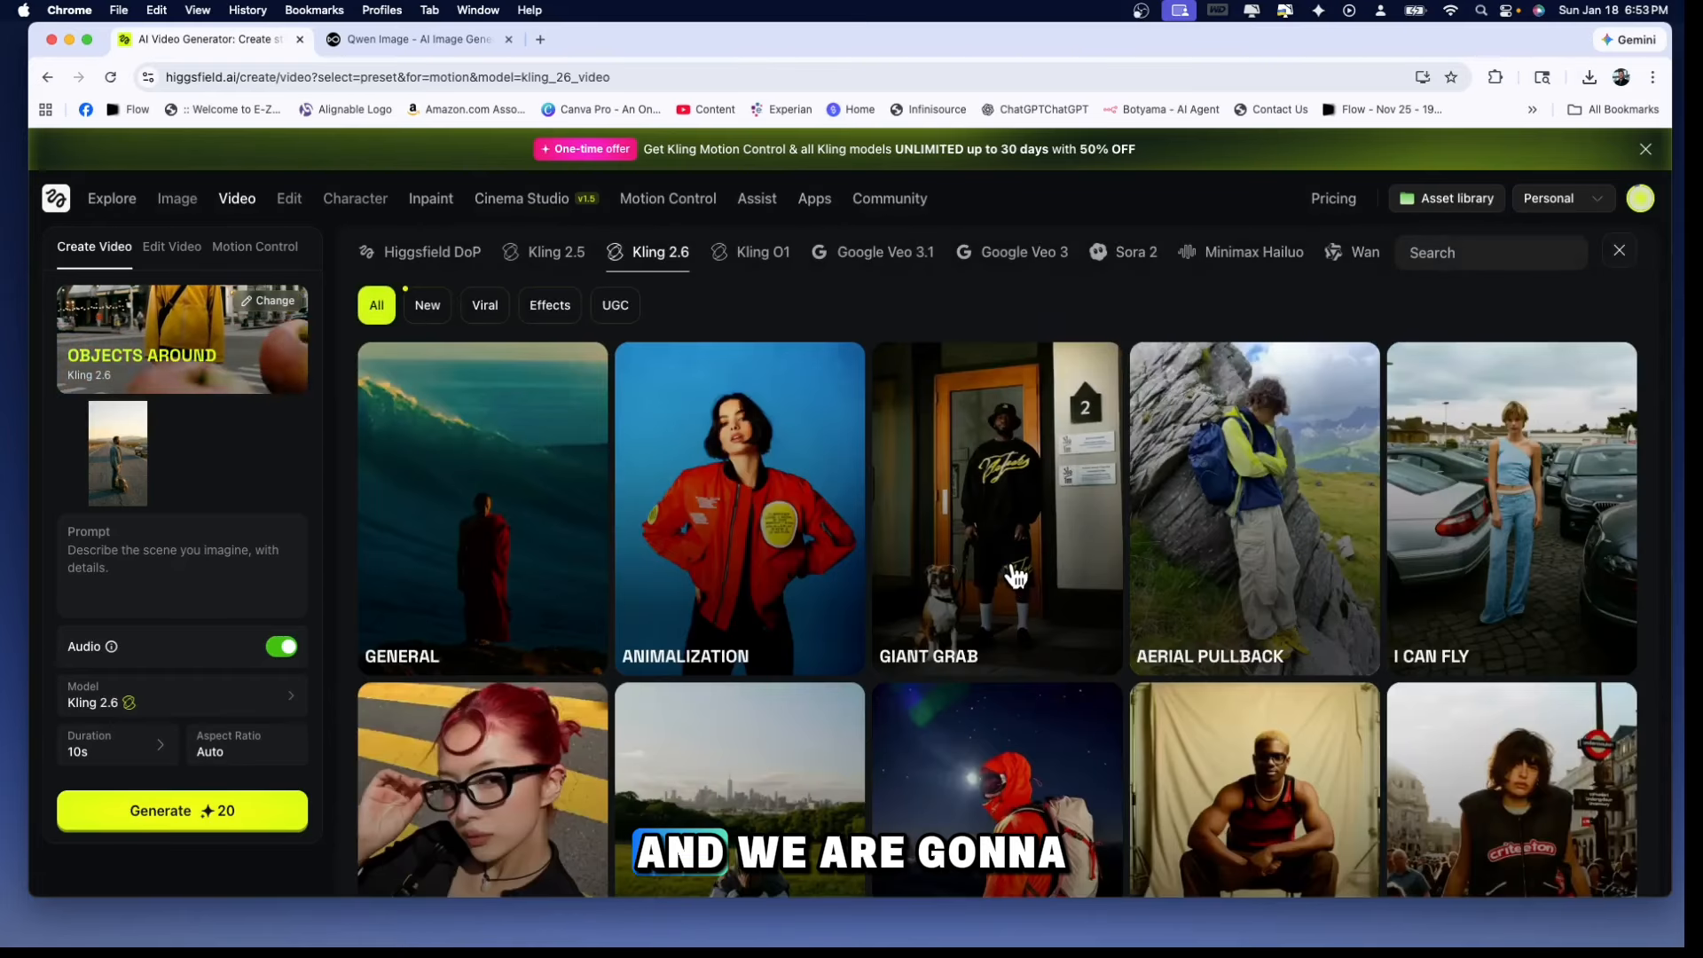
pyautogui.scroll(-2, 1021, 542)
pyautogui.scroll(-10, 1024, 541)
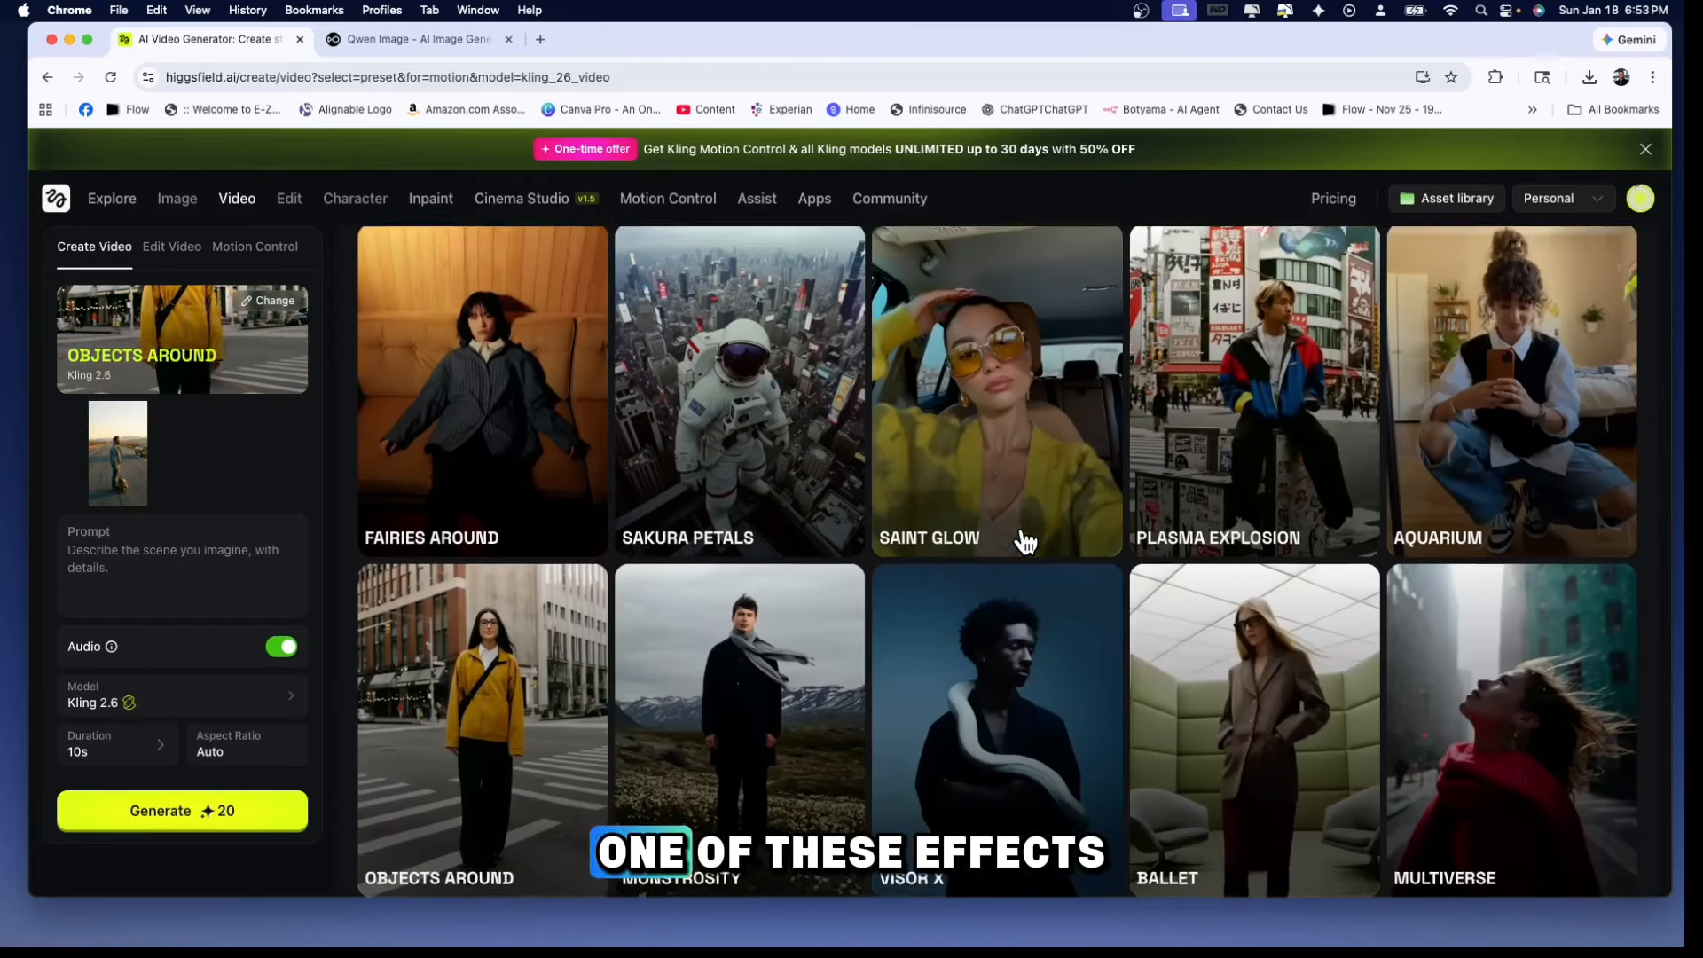
pyautogui.scroll(12, 1025, 541)
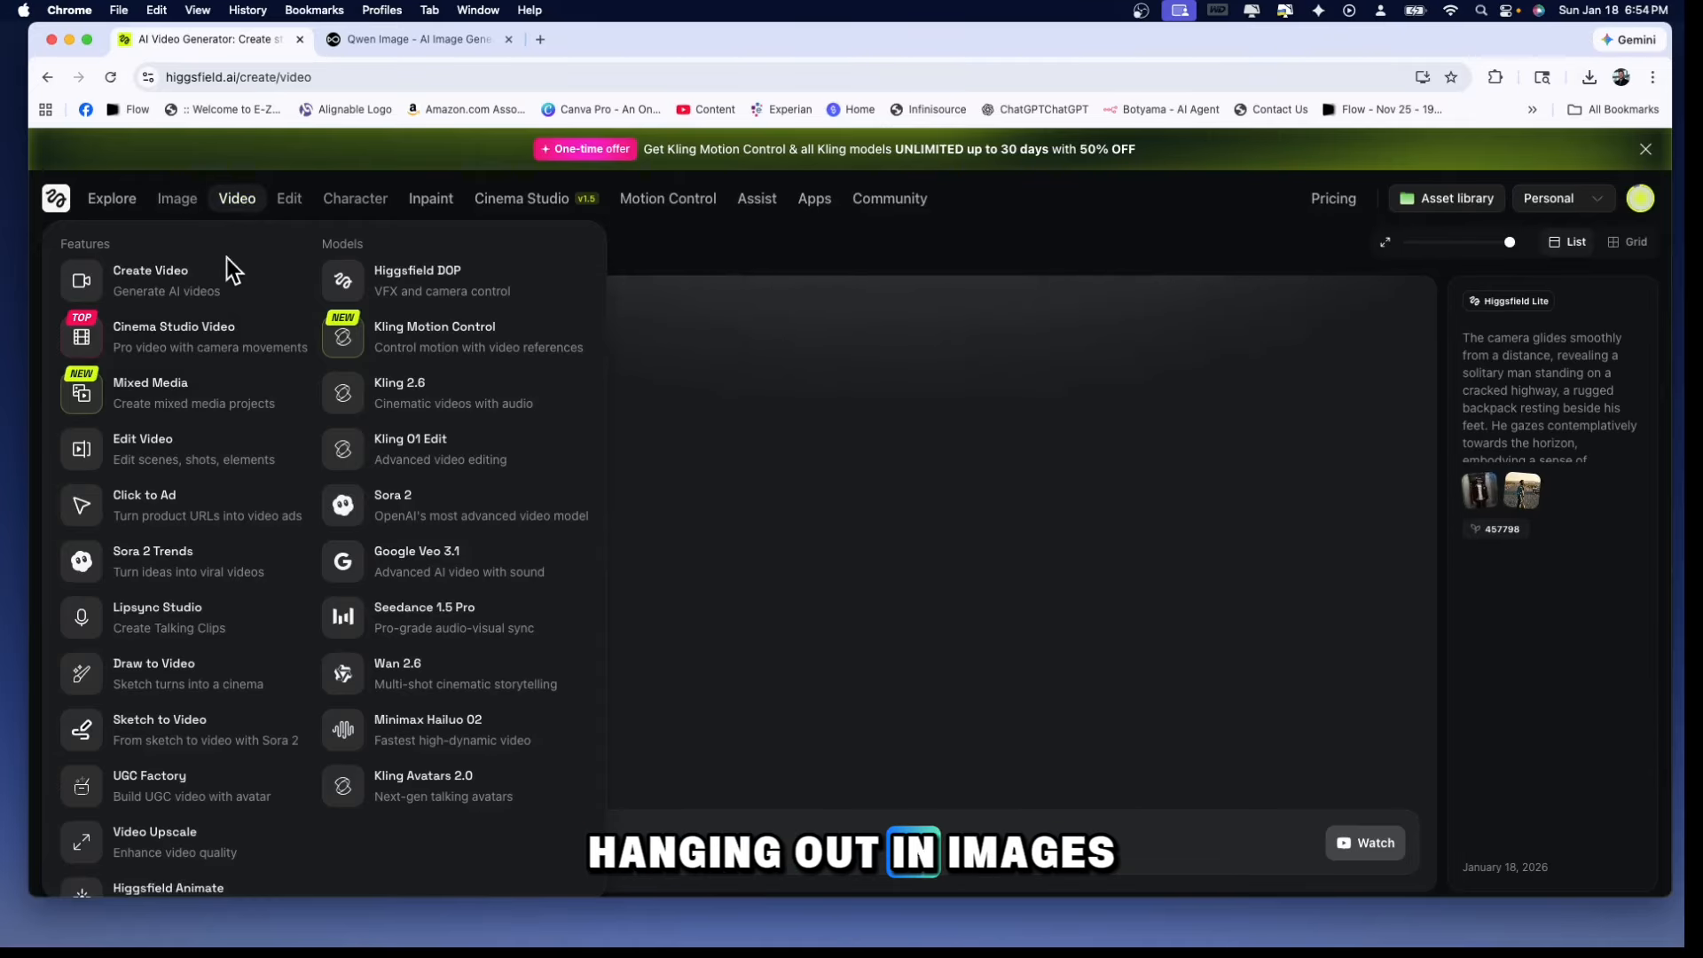
# Look over the image and video tool lists and play the Kling 2.6 video of the man on the highway
pyautogui.moveTo(178, 197)
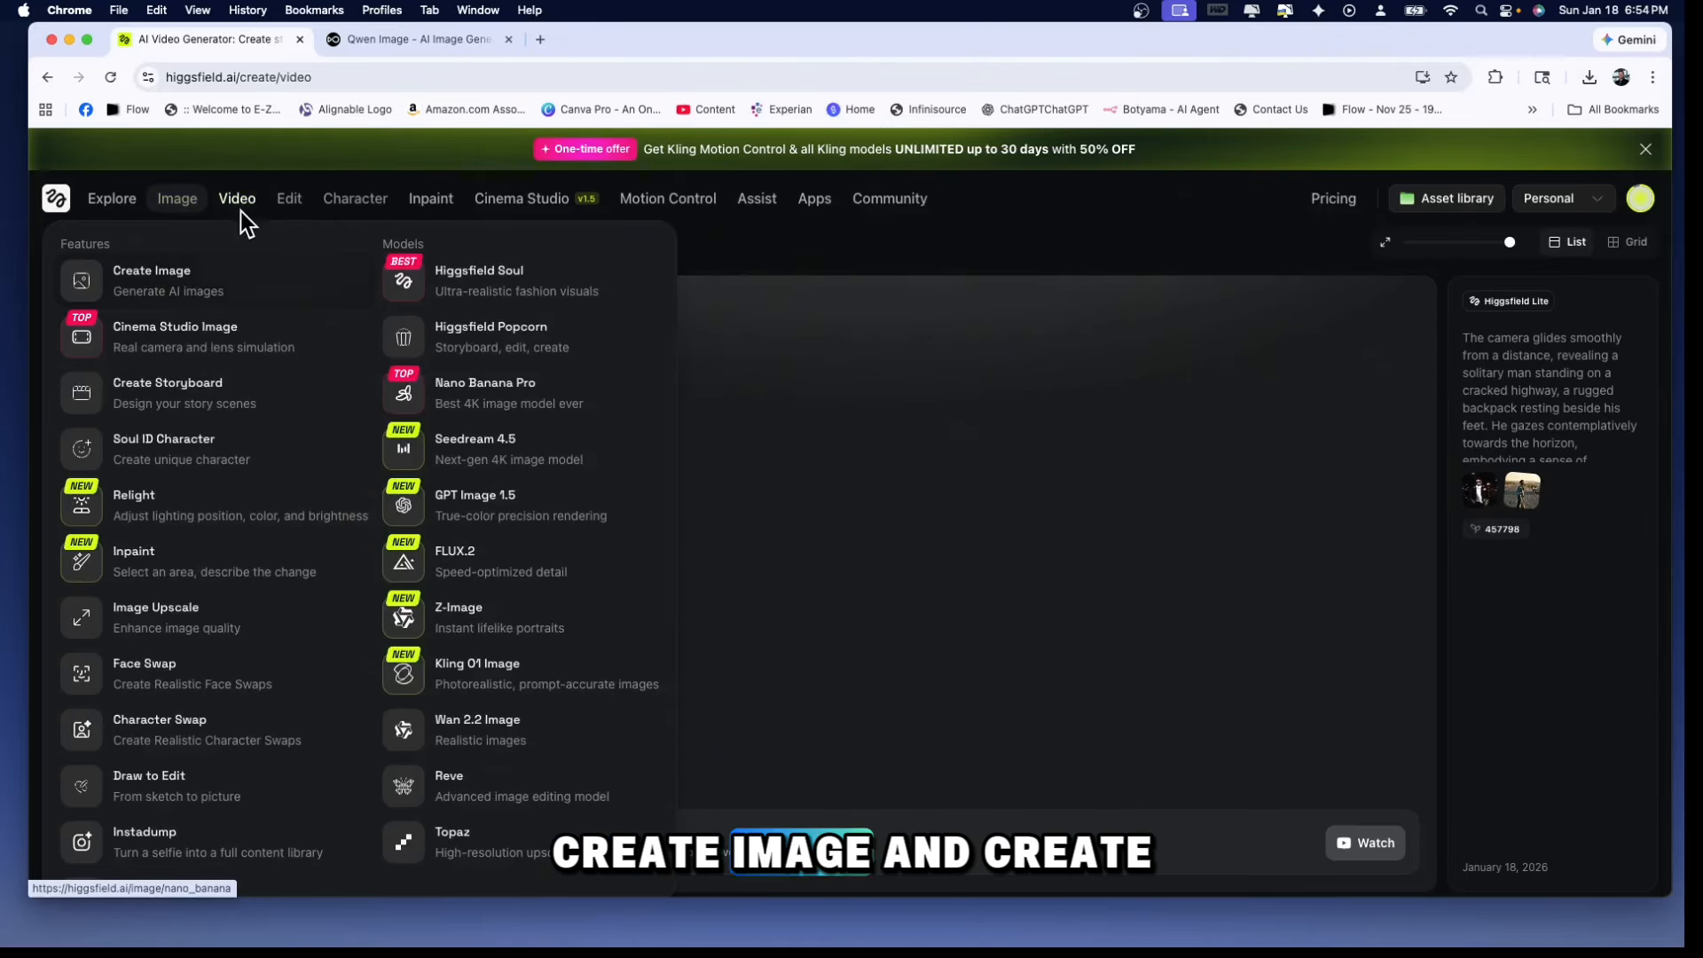
pyautogui.moveTo(238, 200)
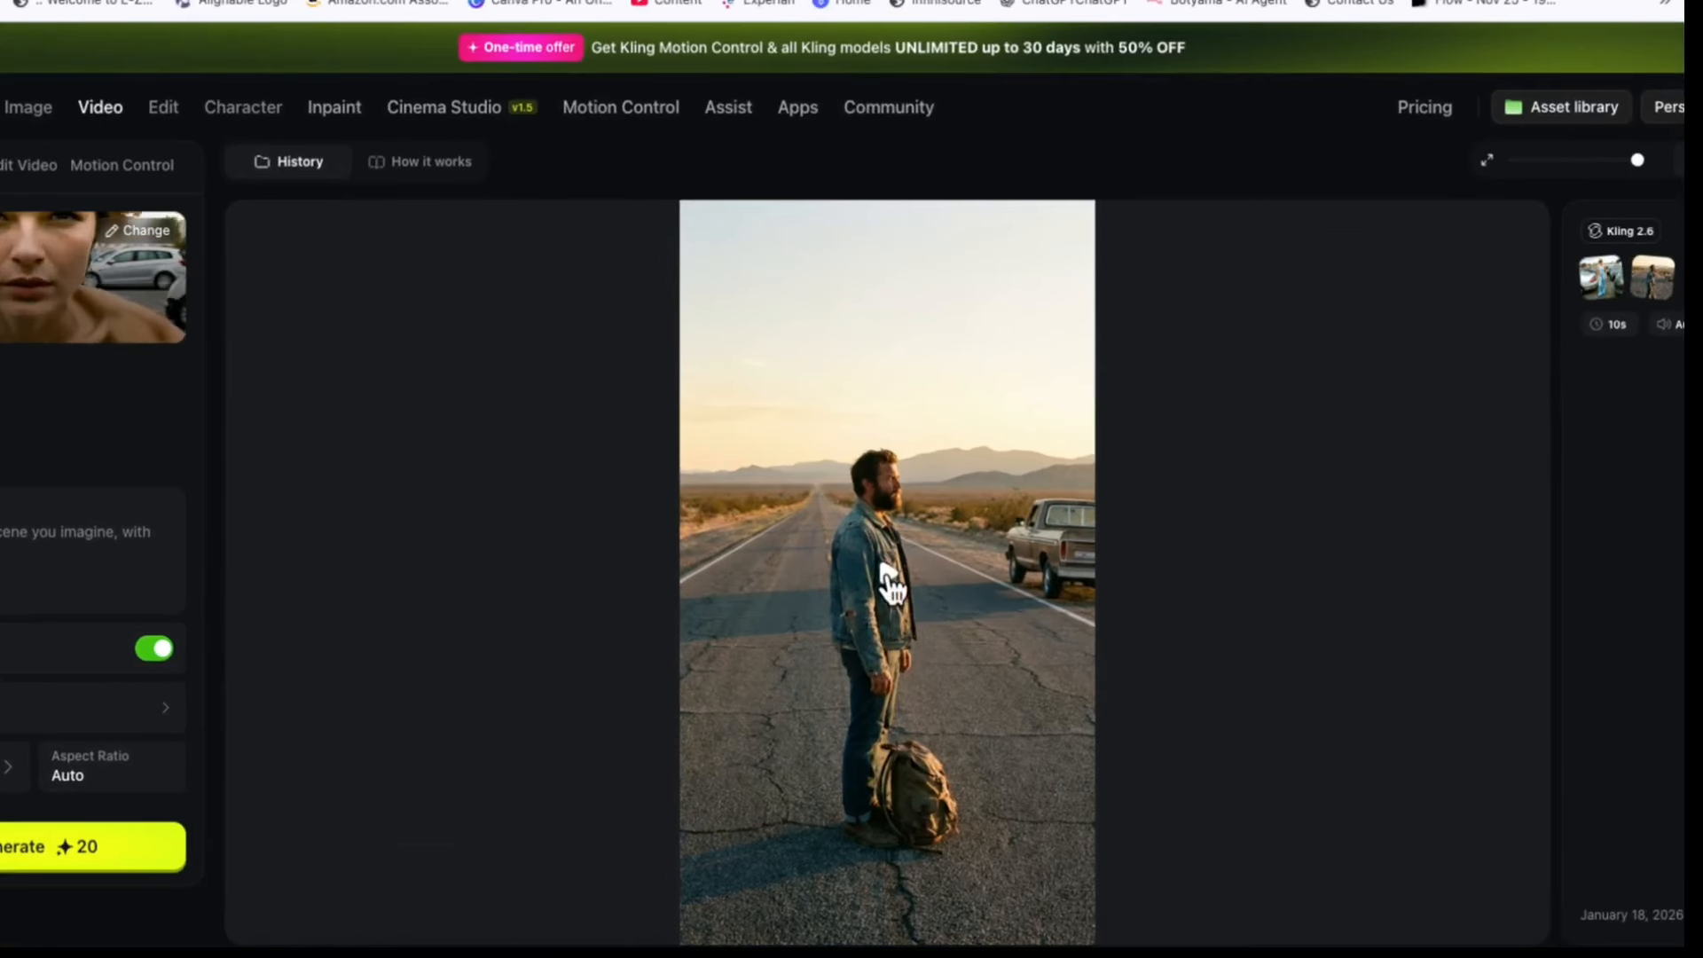
pyautogui.click(887, 573)
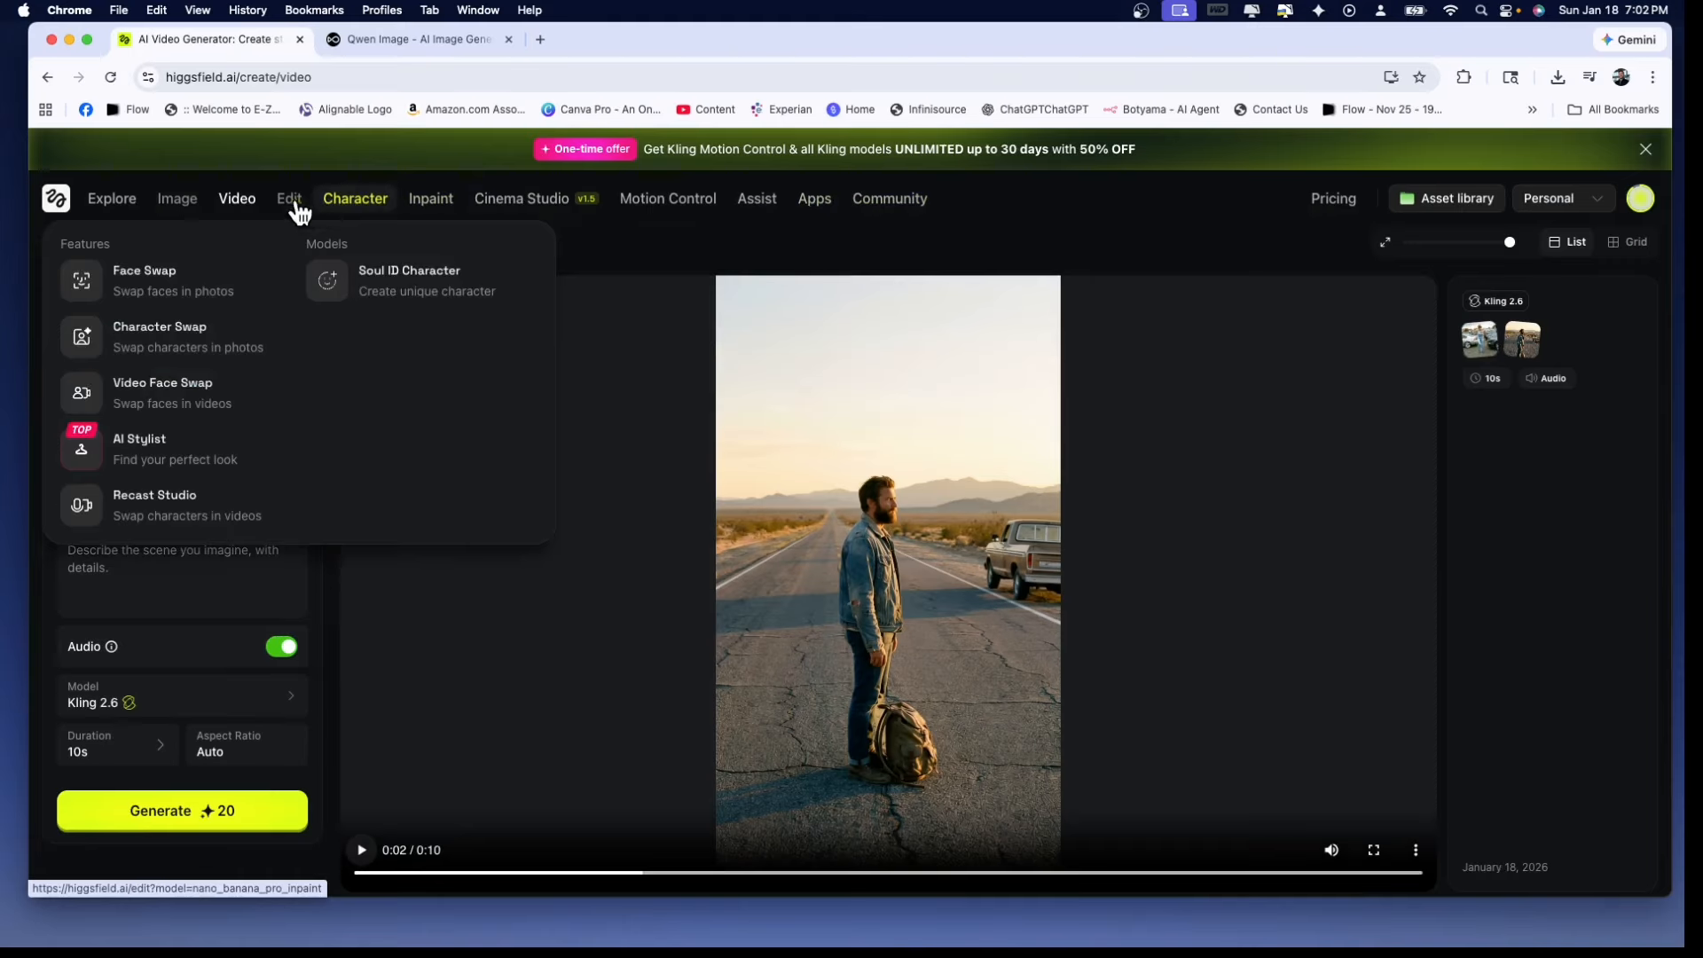
# Look over the image and video features and open Cinema Studio Video
pyautogui.moveTo(182, 202)
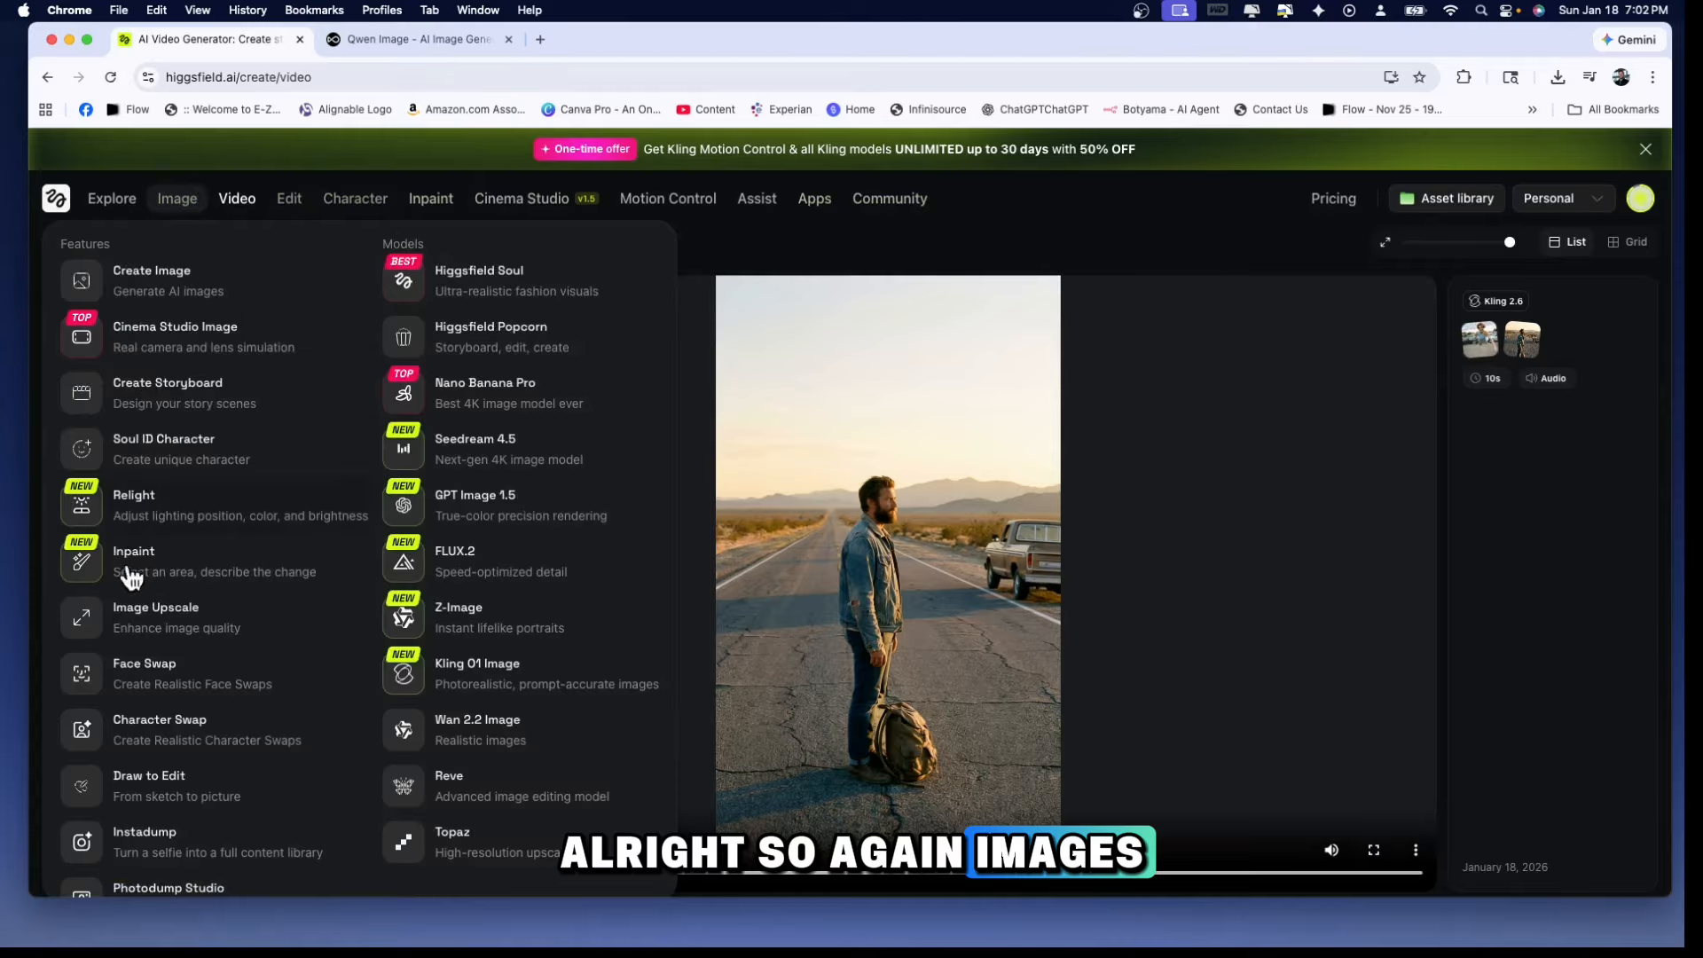
pyautogui.moveTo(239, 210)
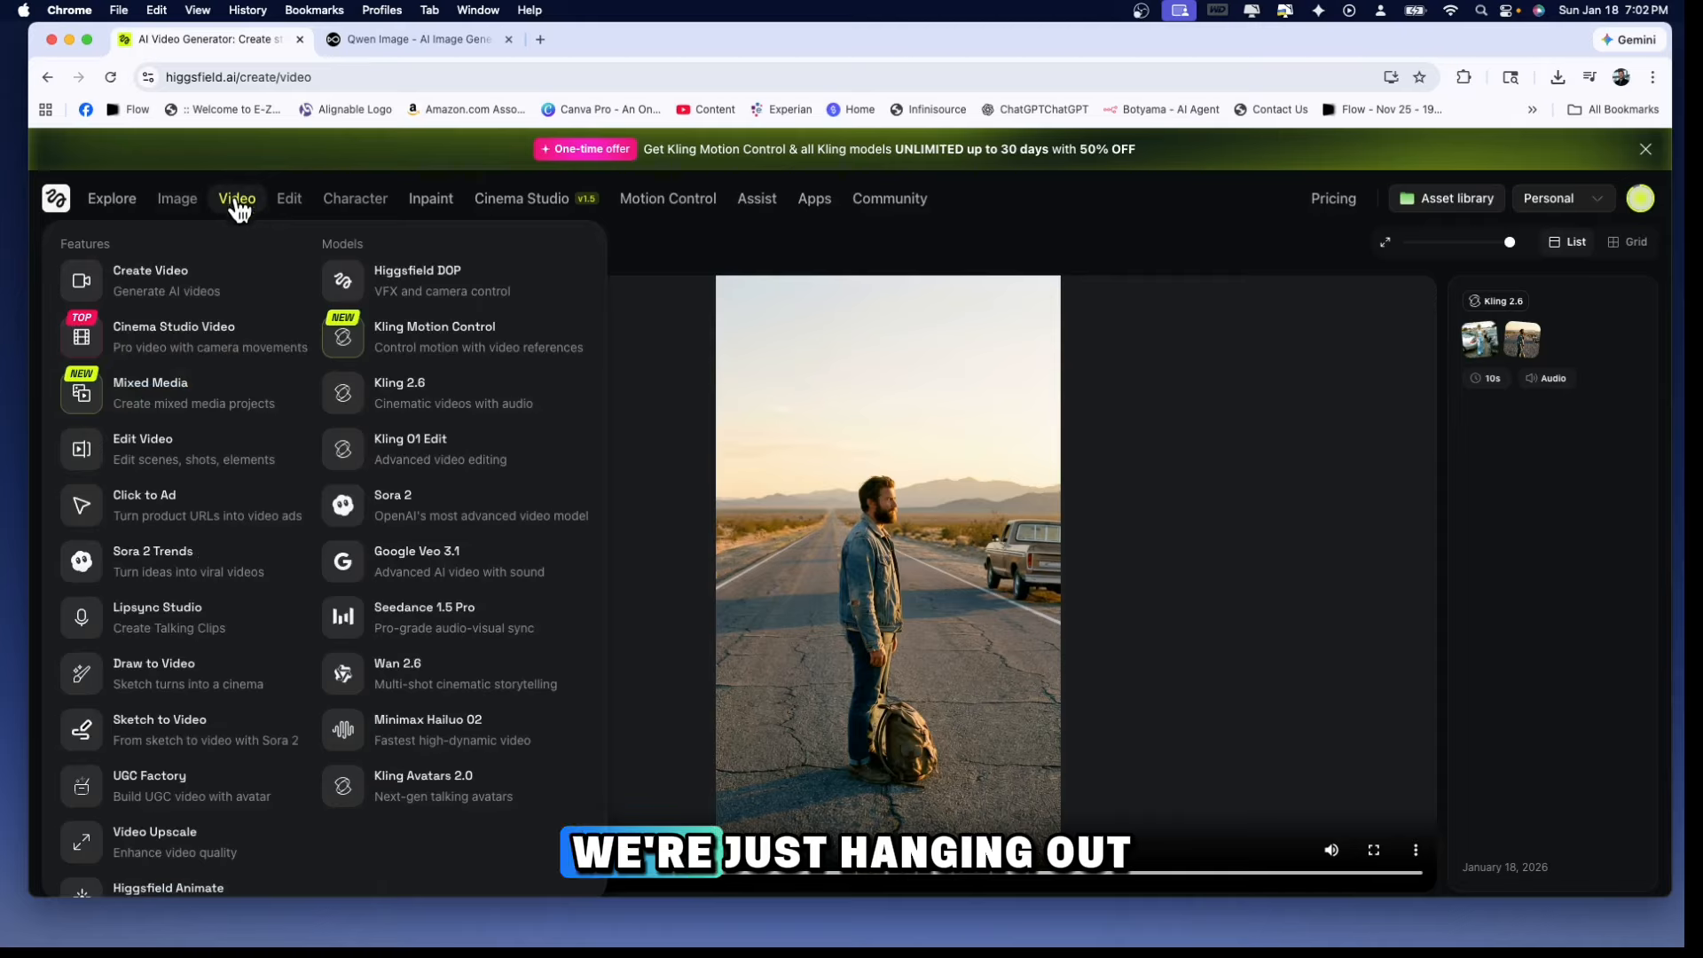
pyautogui.click(171, 345)
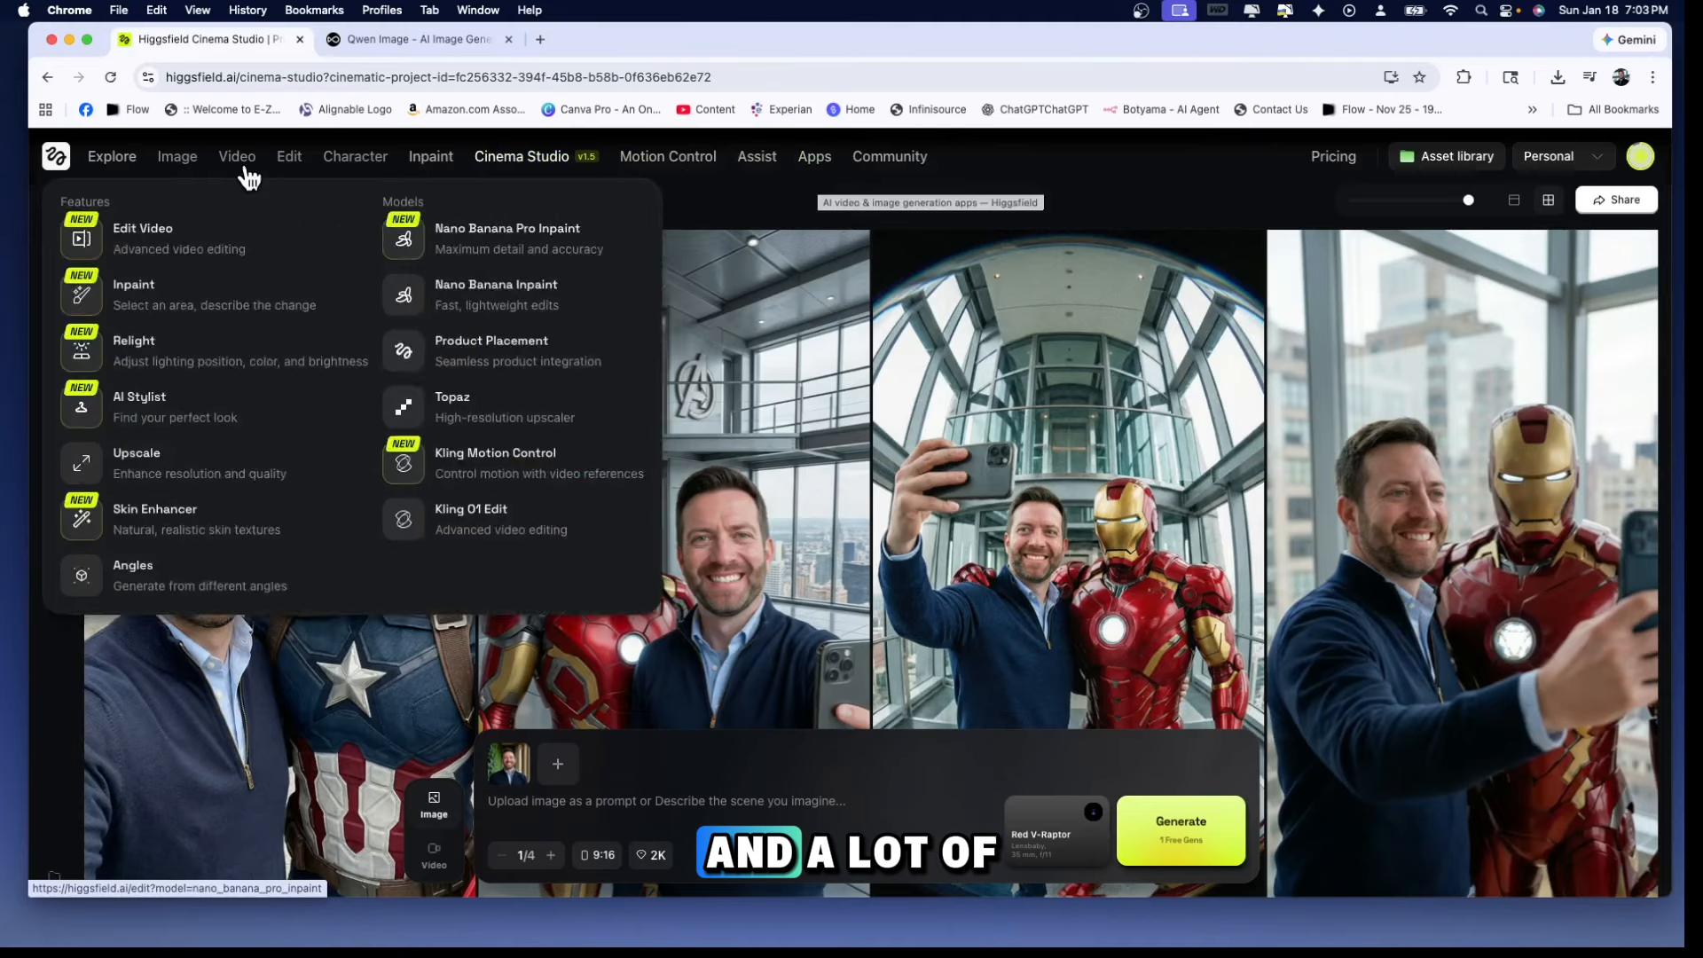
# Switch Cinema Studio to video mode and back to image mode to compare their options and creations
pyautogui.moveTo(209, 176)
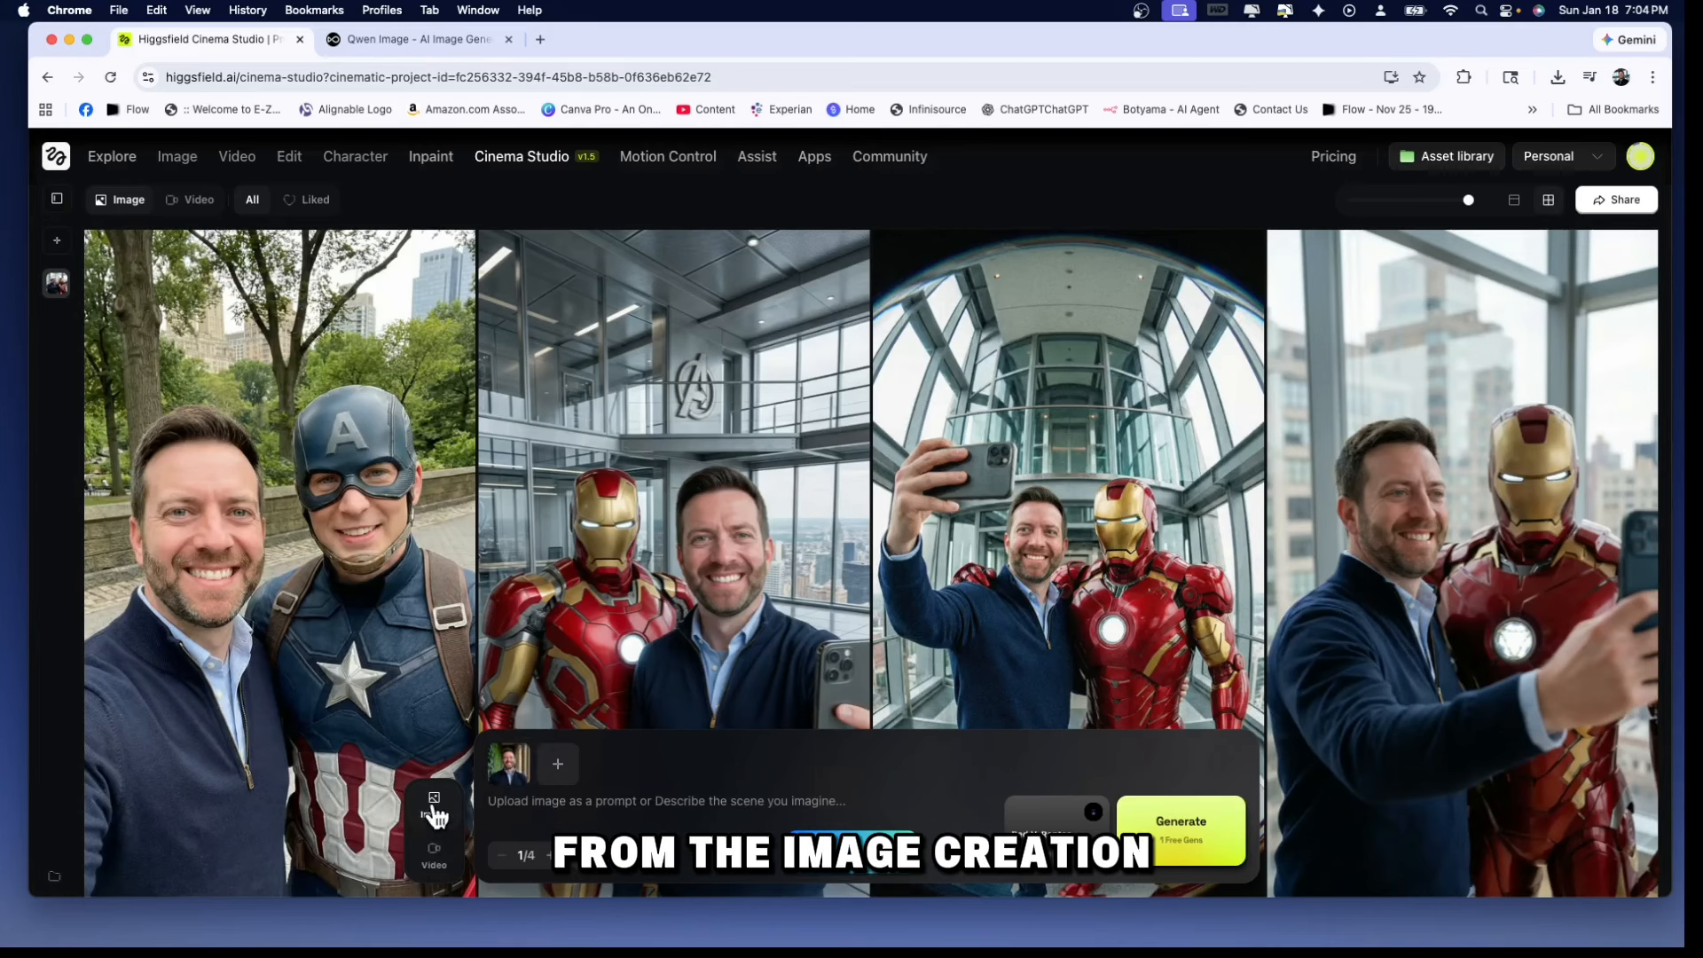
pyautogui.click(434, 861)
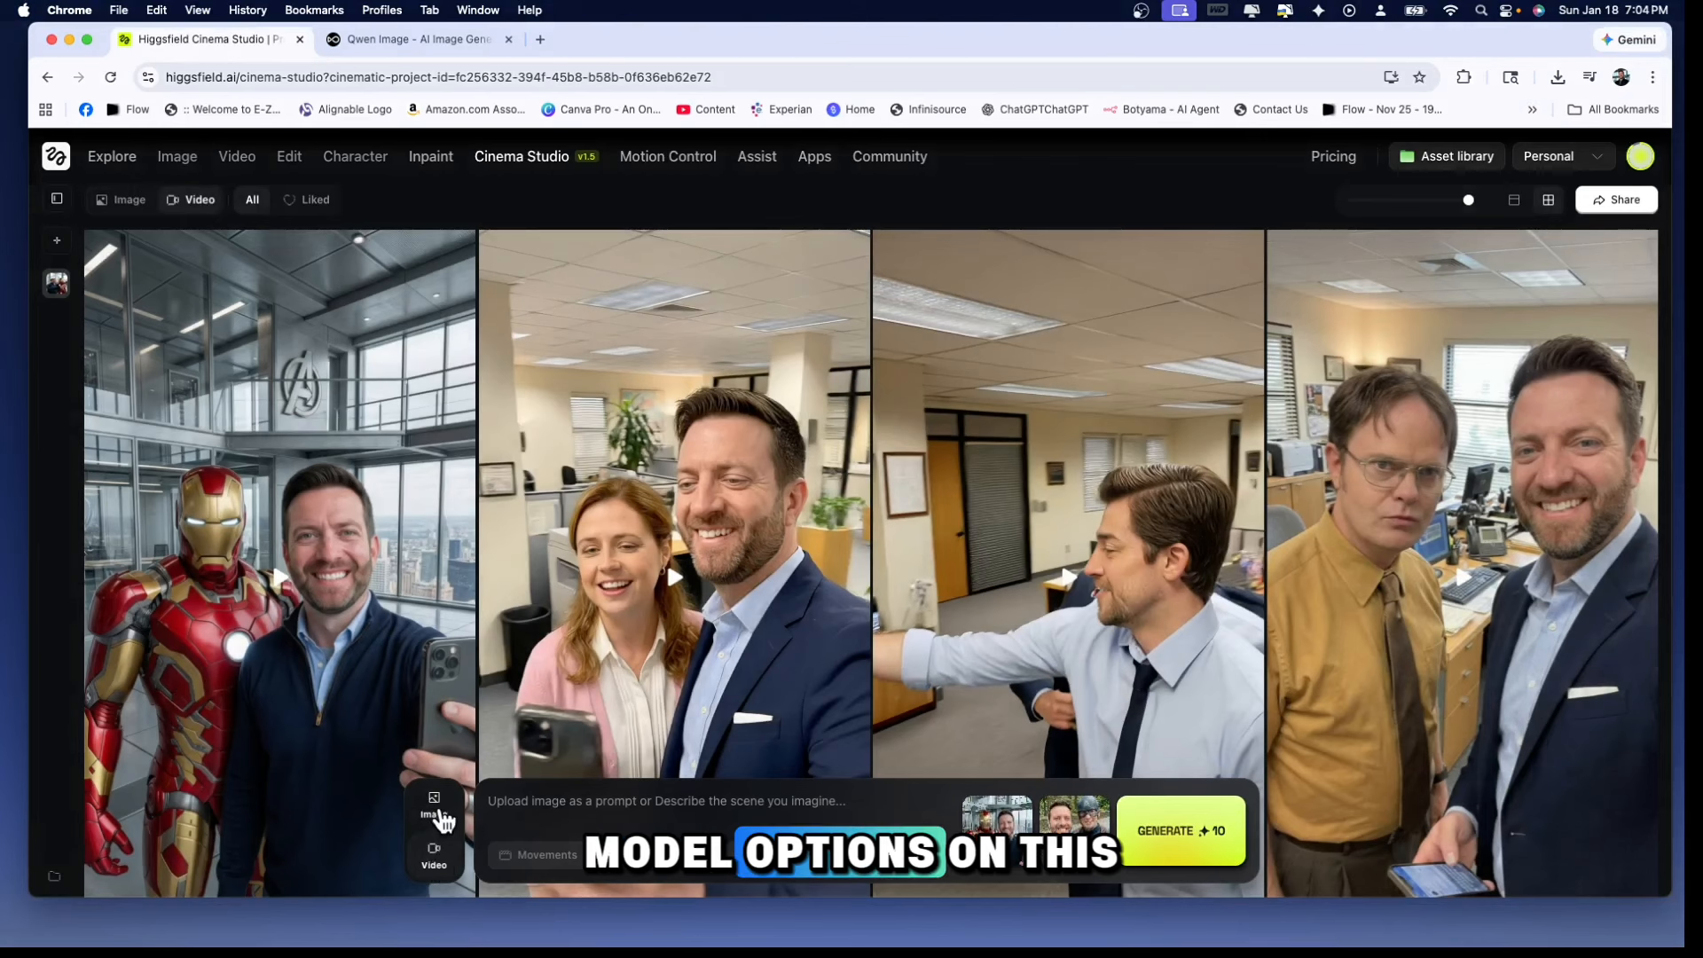
pyautogui.click(442, 818)
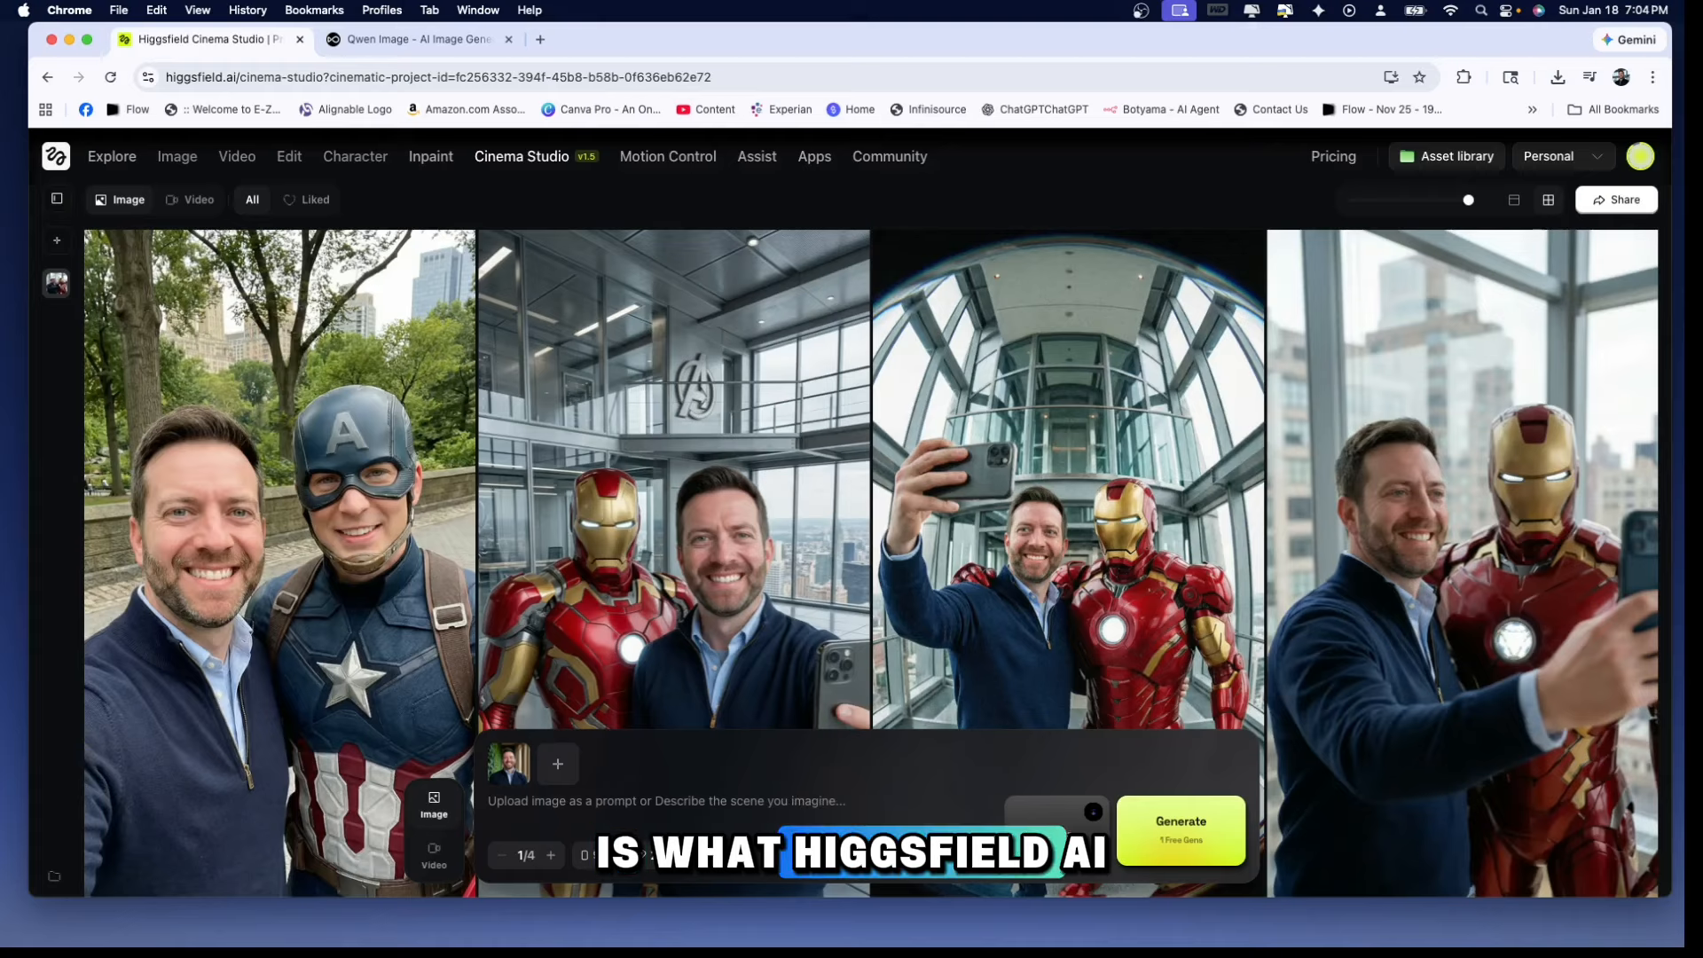
# Open the camera setup and look through the available camera models, such as Sony Venice, IMAX Film Camera and Arri Alexa 35
pyautogui.click(1061, 834)
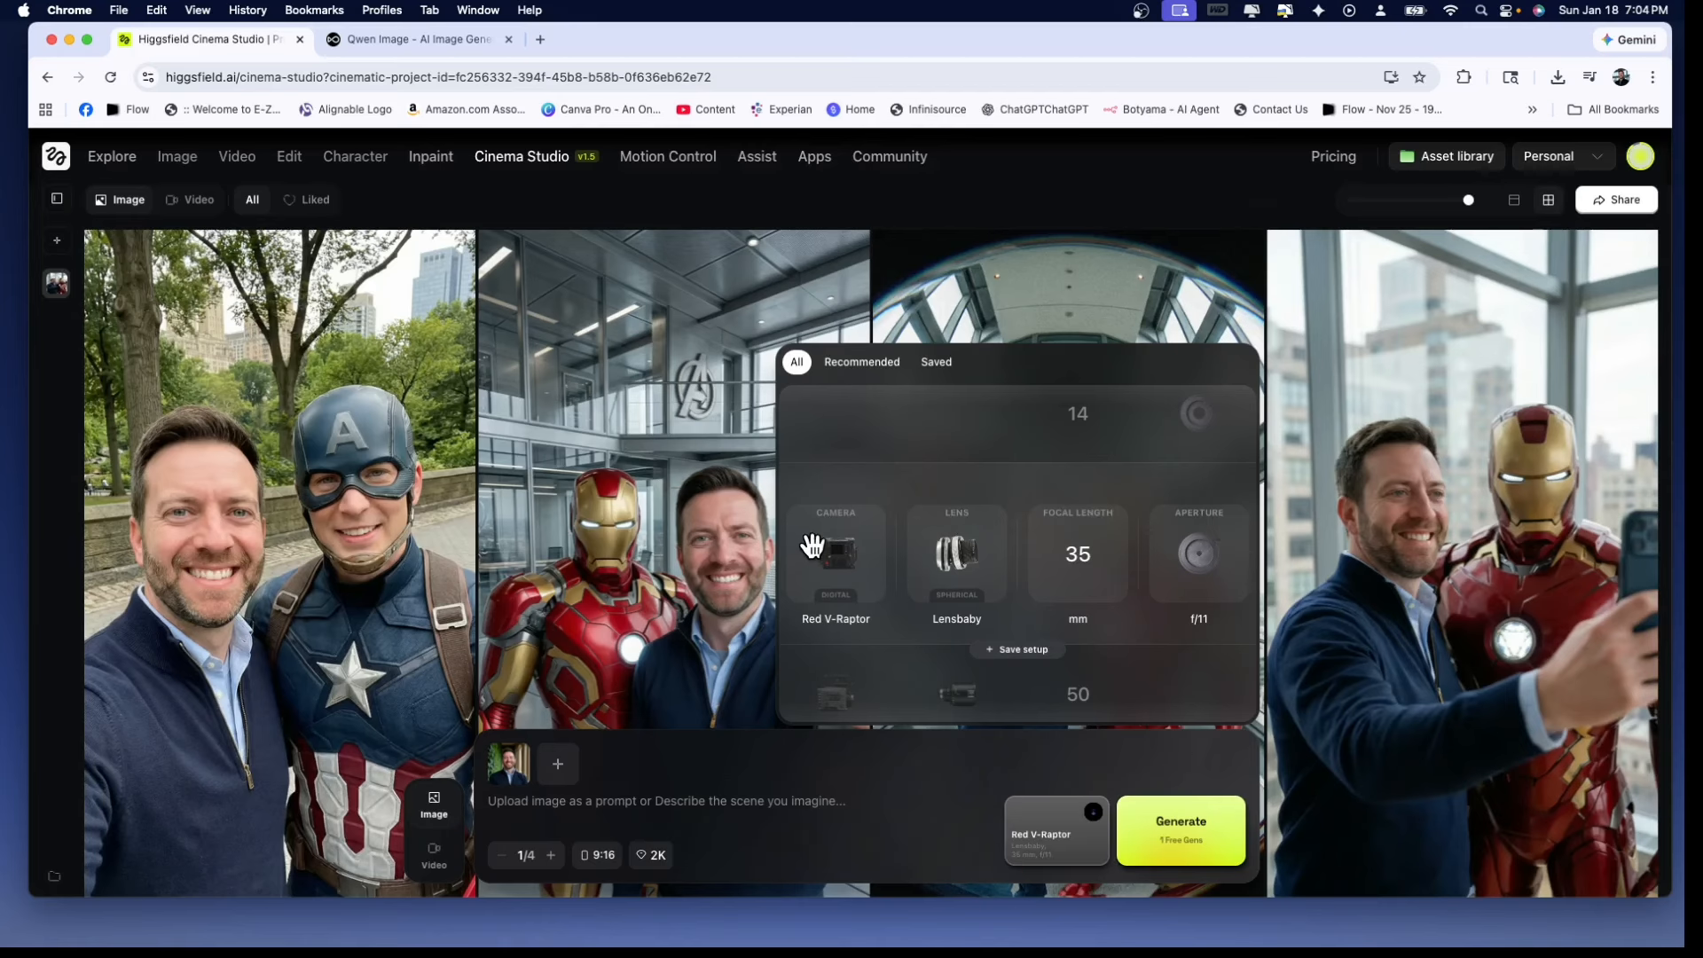
pyautogui.scroll(-1, 833, 551)
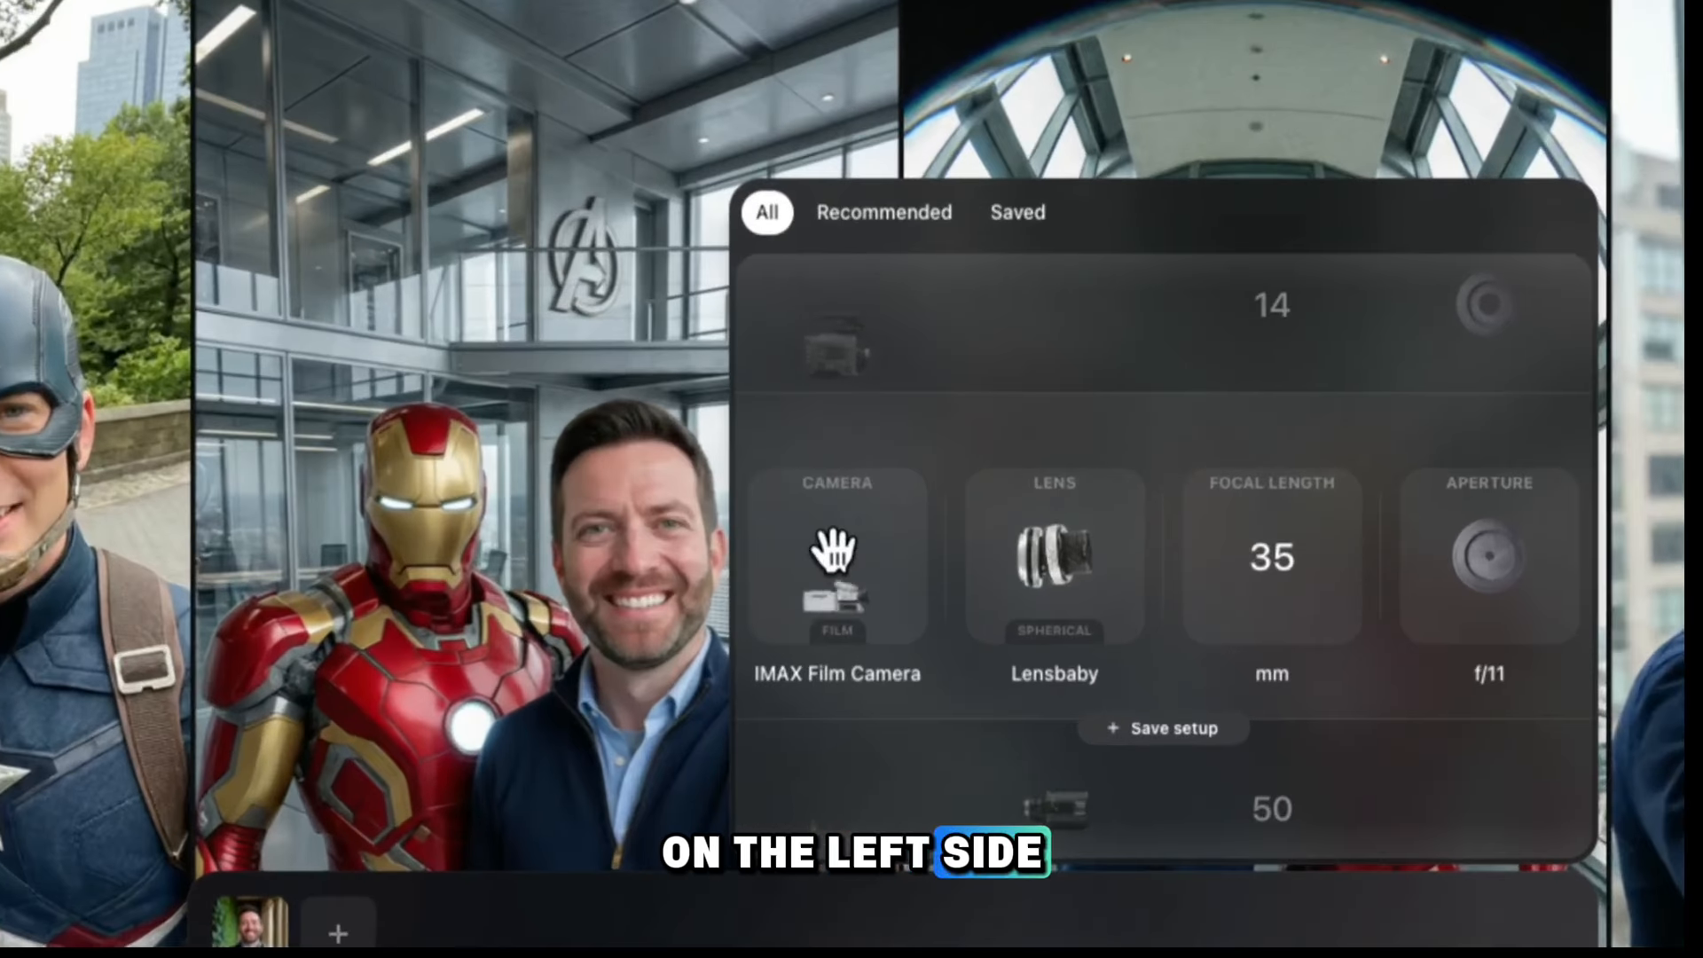
pyautogui.scroll(2, 839, 572)
pyautogui.scroll(-2, 848, 598)
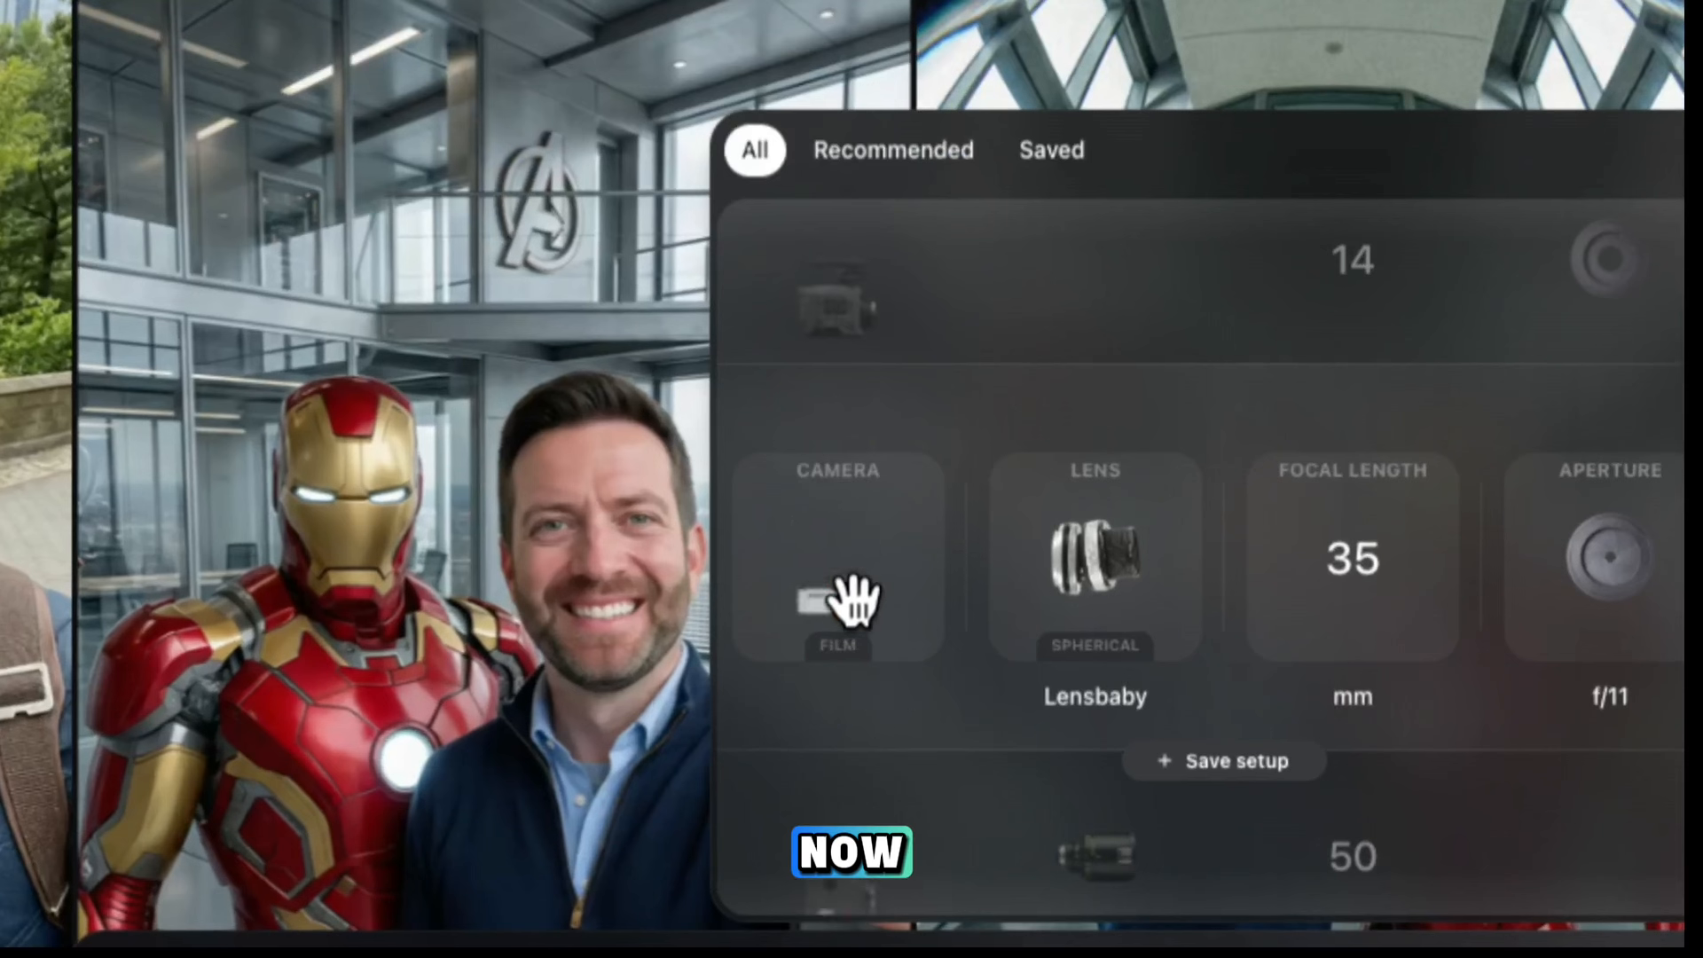
pyautogui.scroll(2, 848, 598)
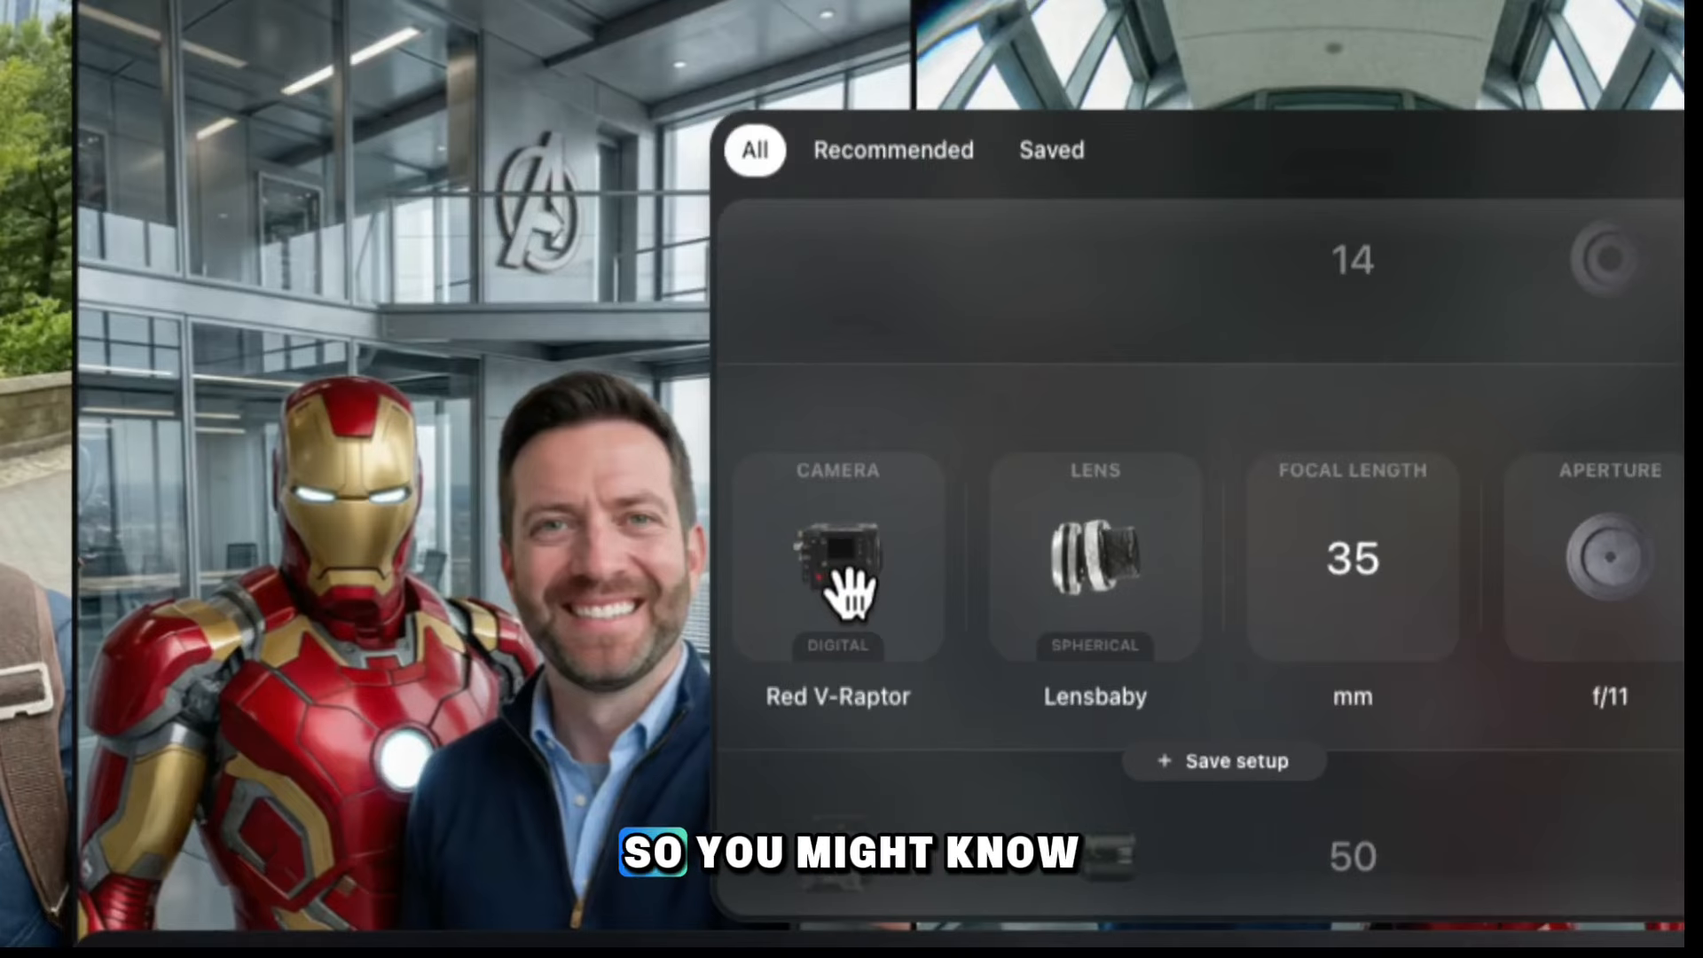
pyautogui.scroll(-2, 850, 593)
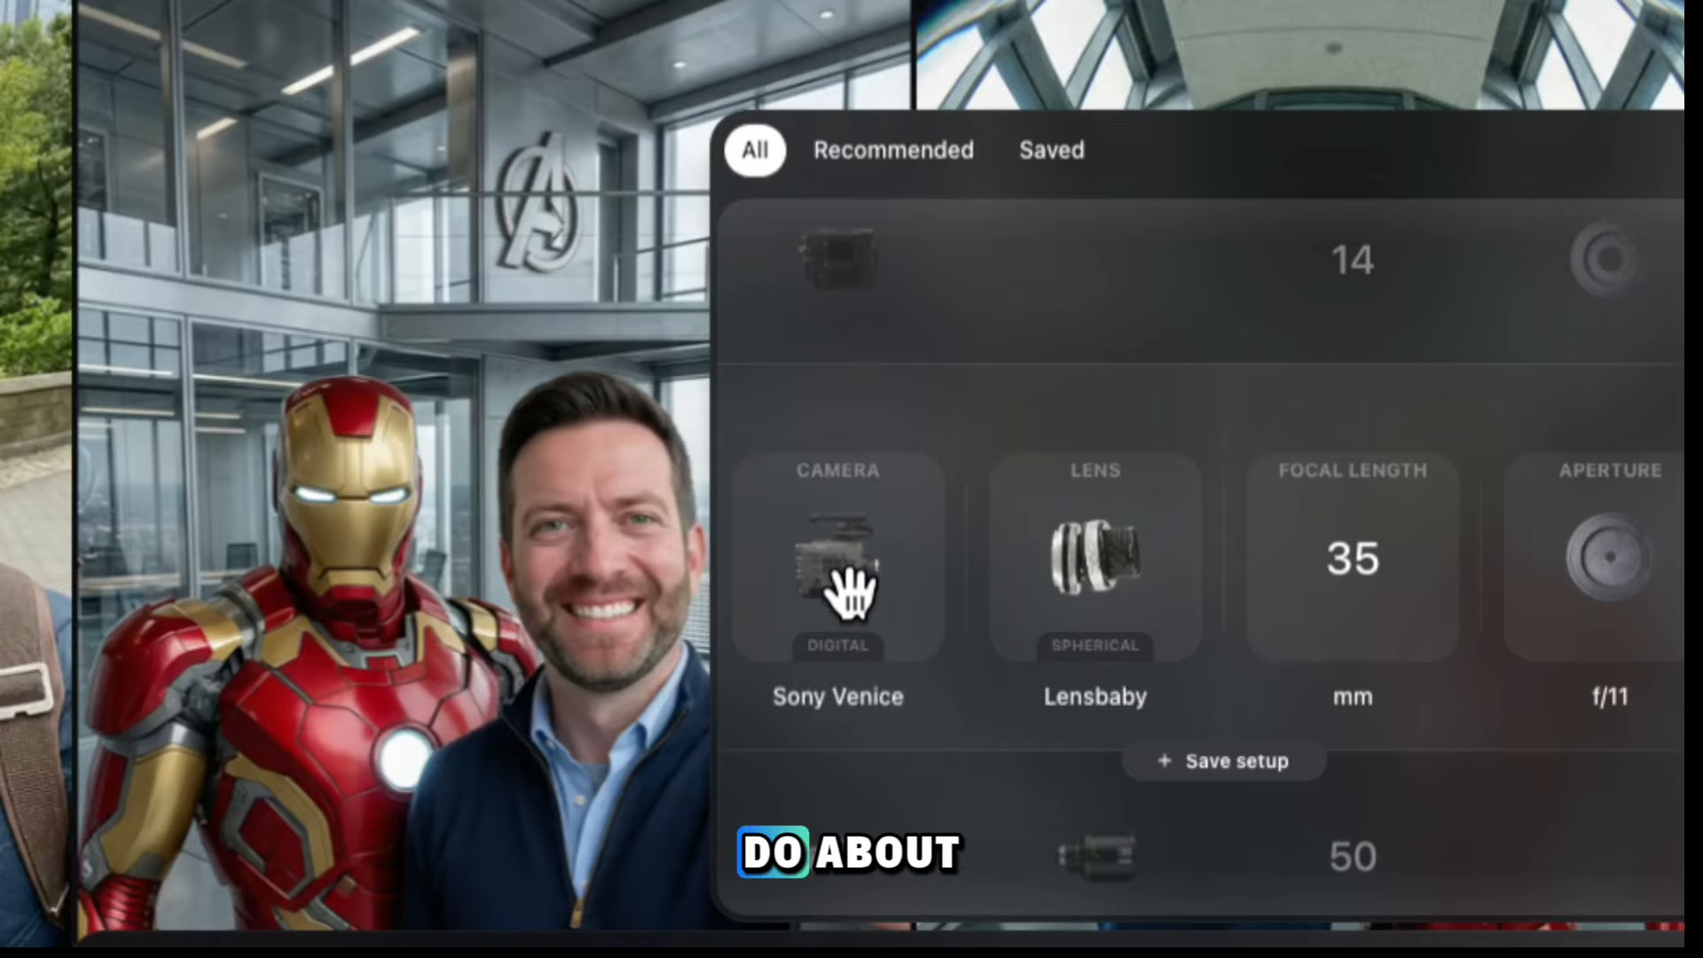
pyautogui.scroll(2, 850, 592)
pyautogui.scroll(-2, 850, 593)
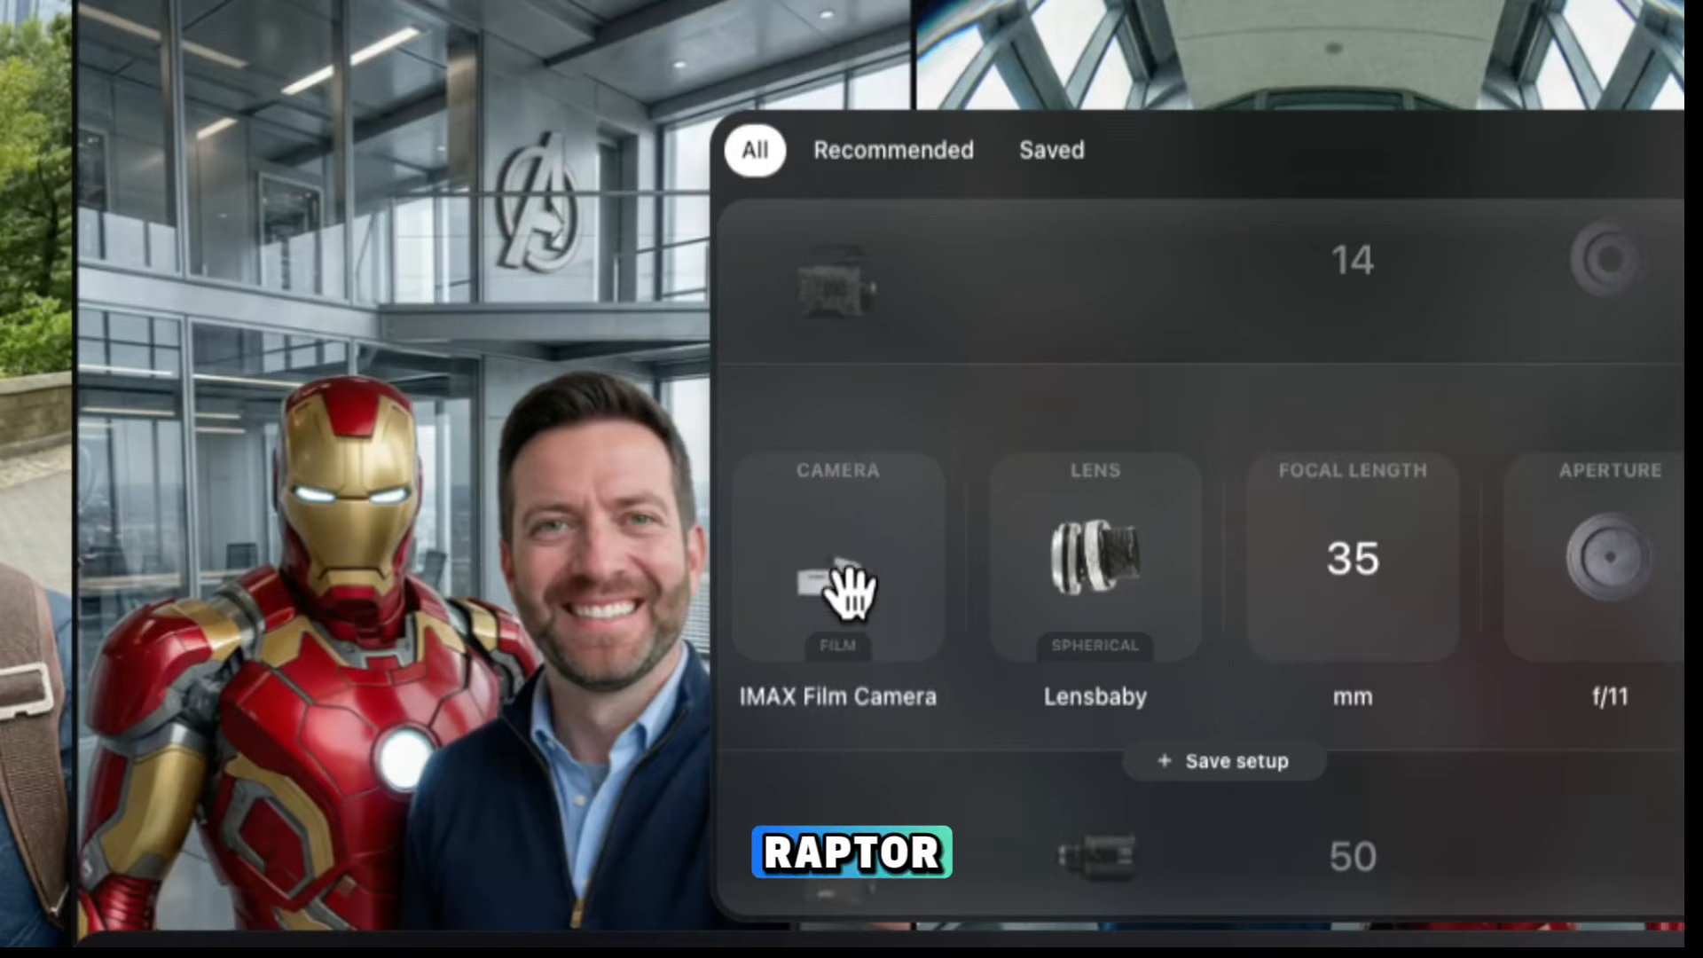
pyautogui.scroll(1, 850, 592)
pyautogui.scroll(-1, 850, 593)
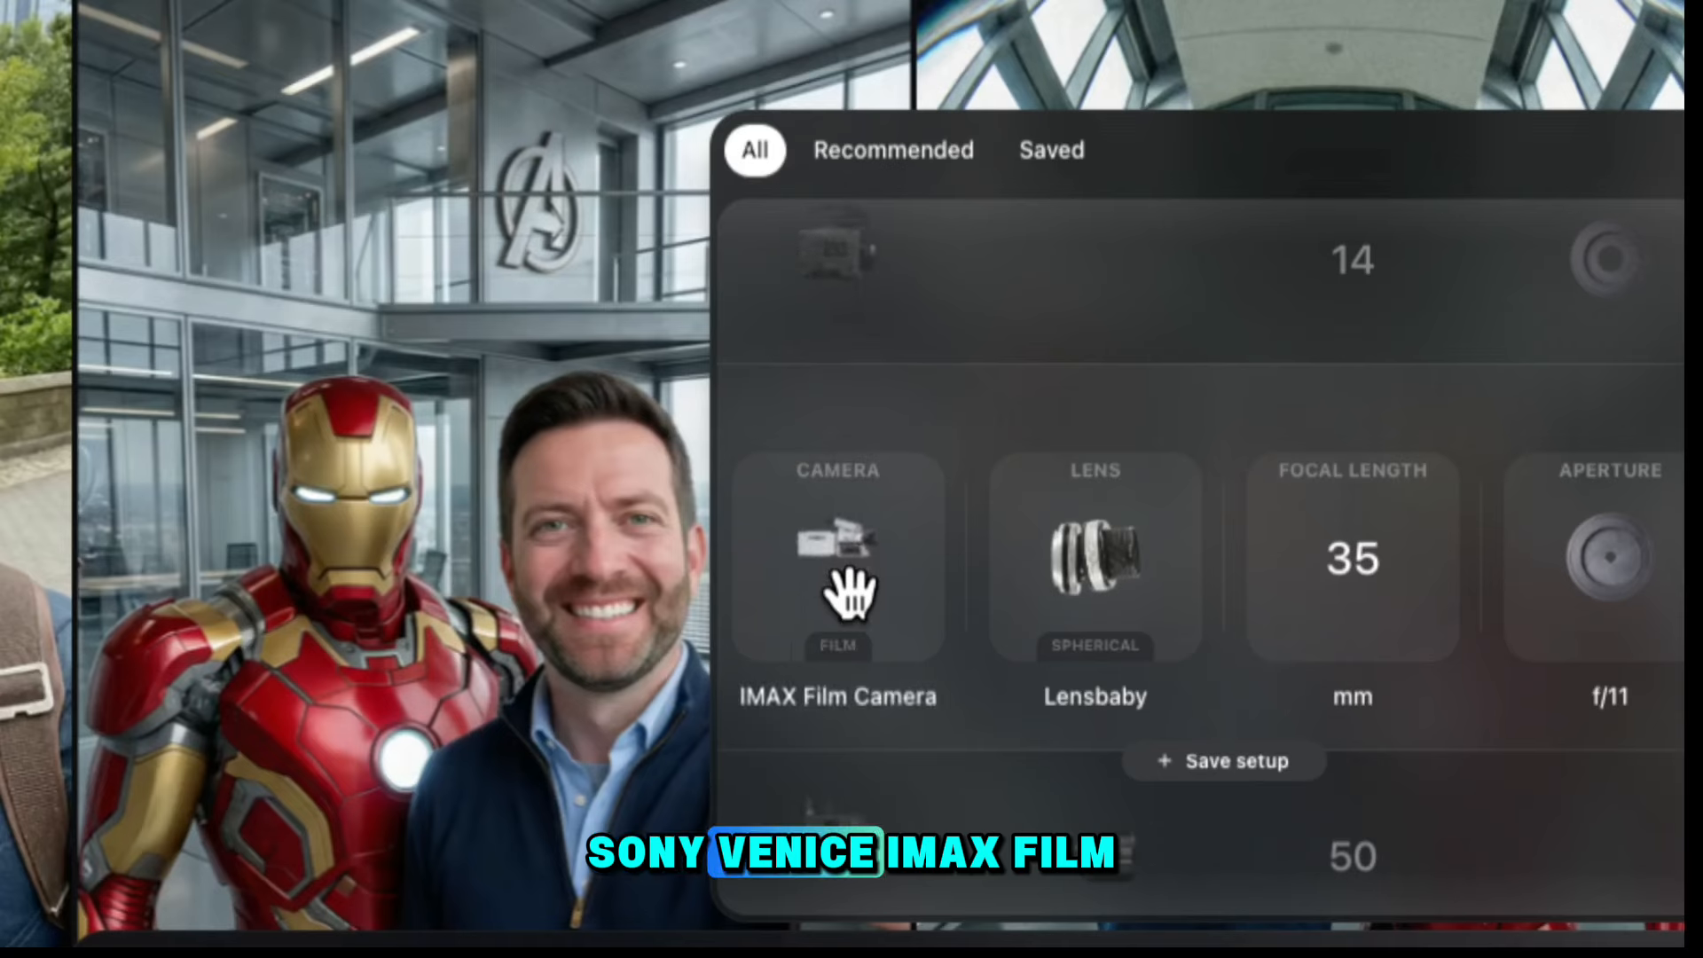
pyautogui.scroll(-1, 850, 593)
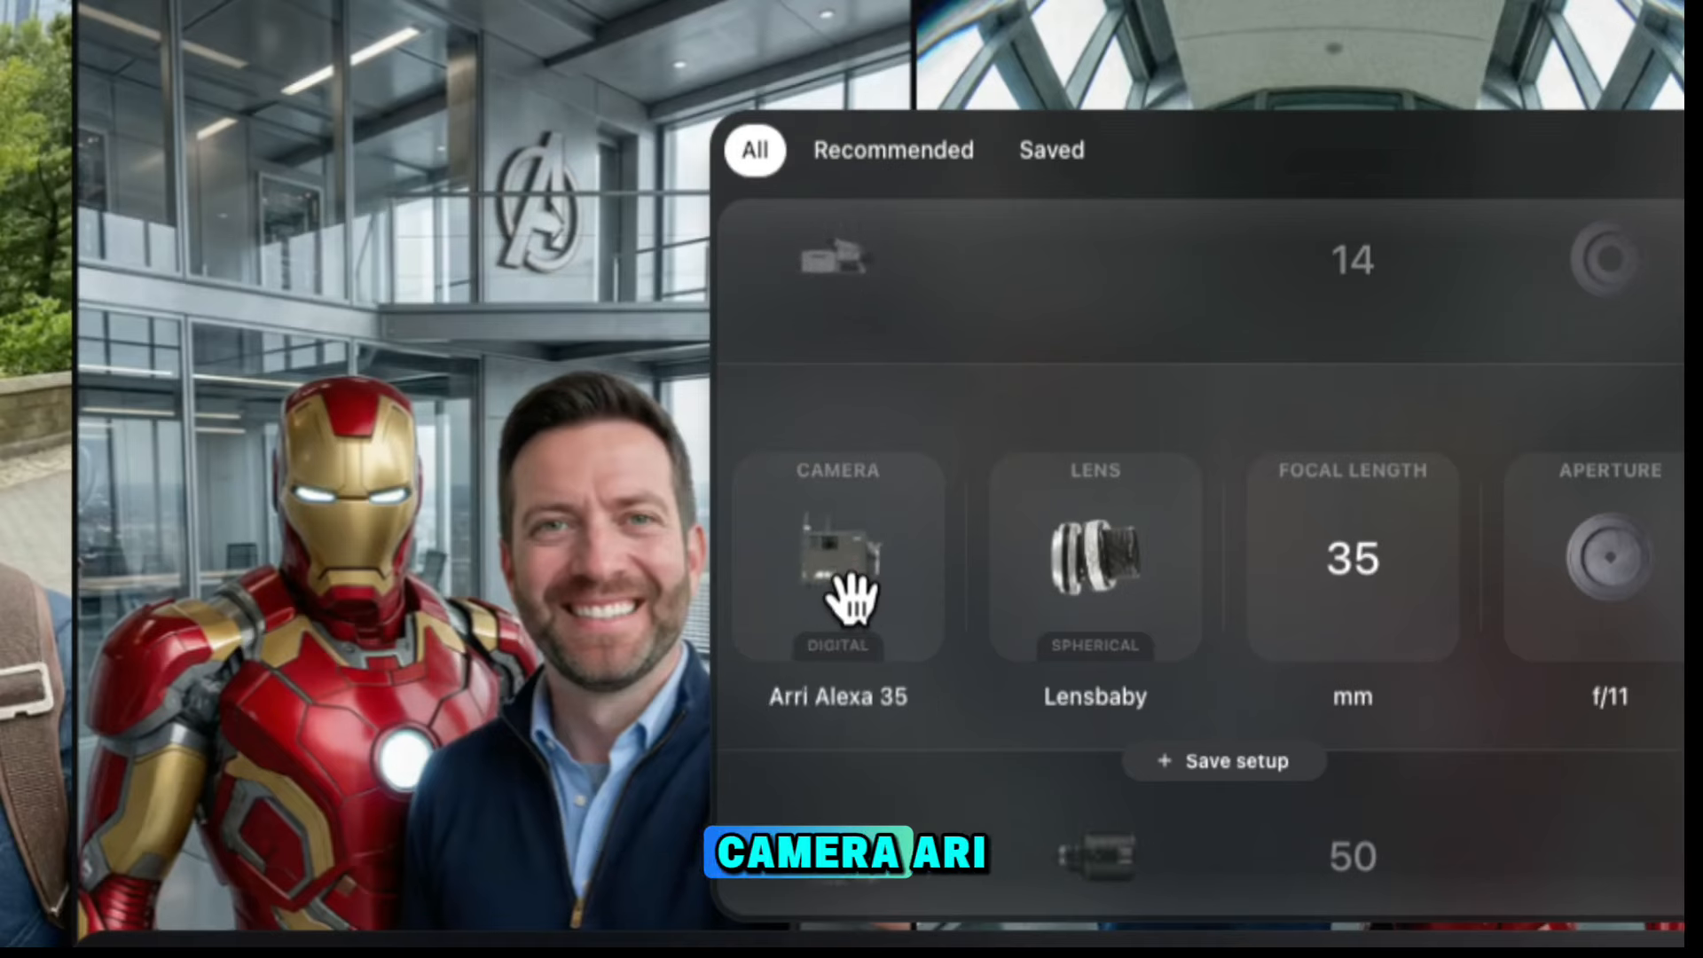
pyautogui.scroll(-2, 850, 596)
pyautogui.scroll(1, 850, 597)
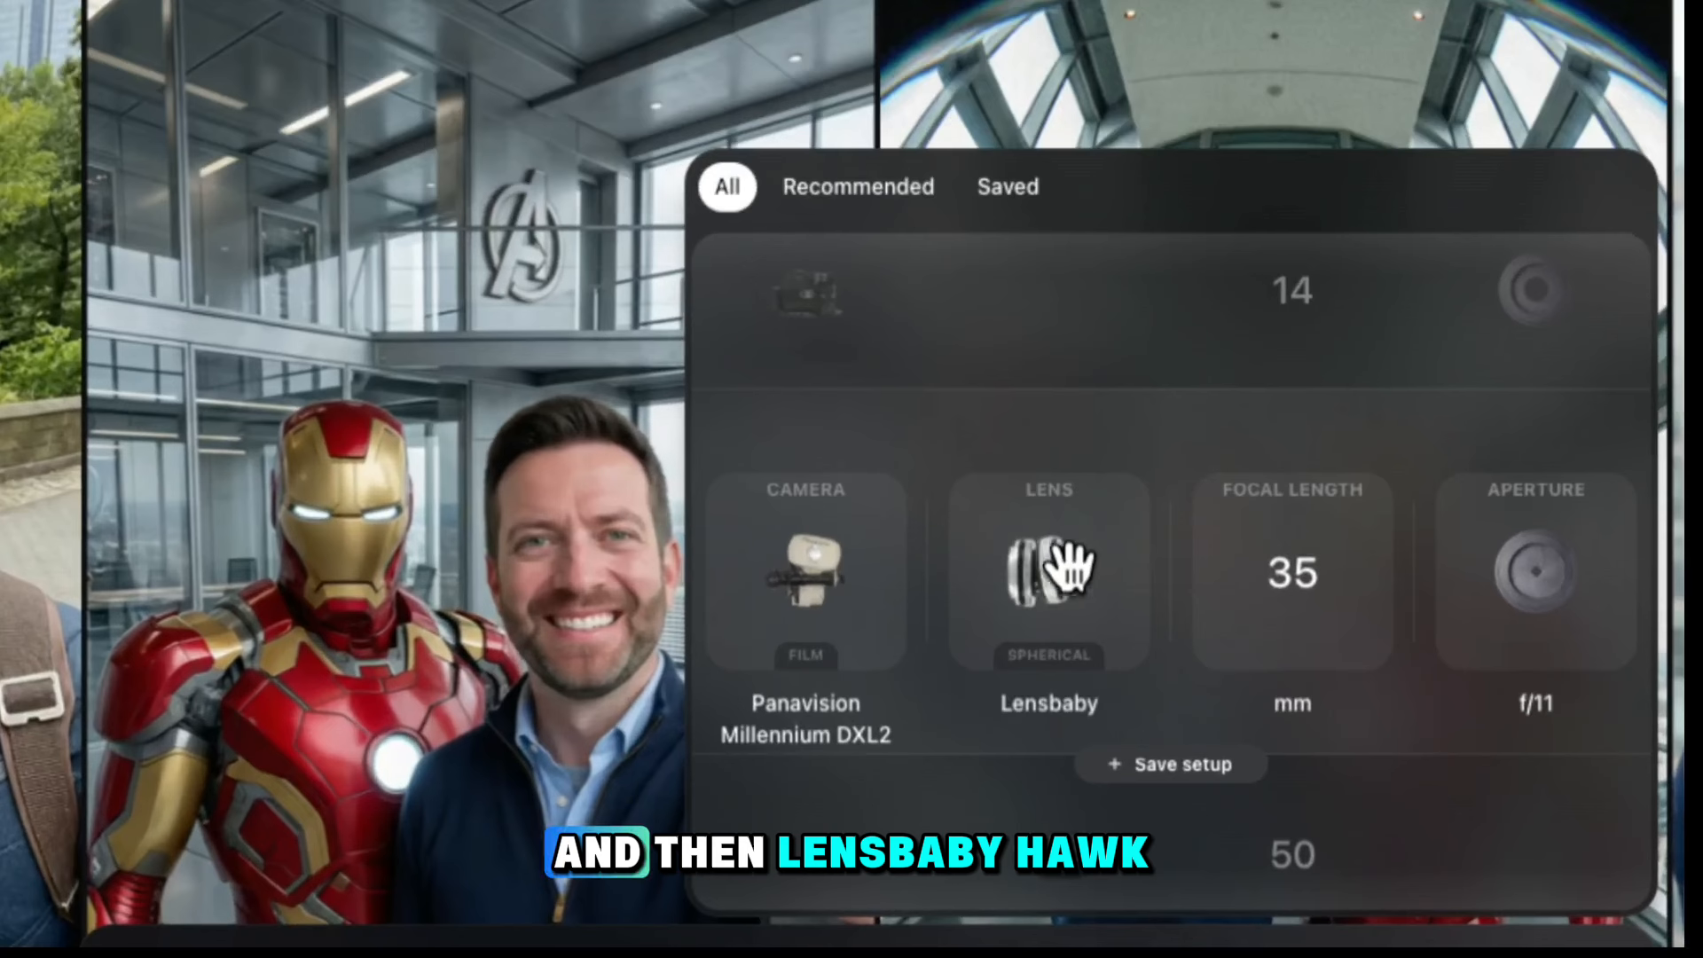
# Look through the available lenses, from Laowa Macro to Zeiss Ultra Prime, and sample the focal length and aperture options
pyautogui.scroll(-2, 1096, 572)
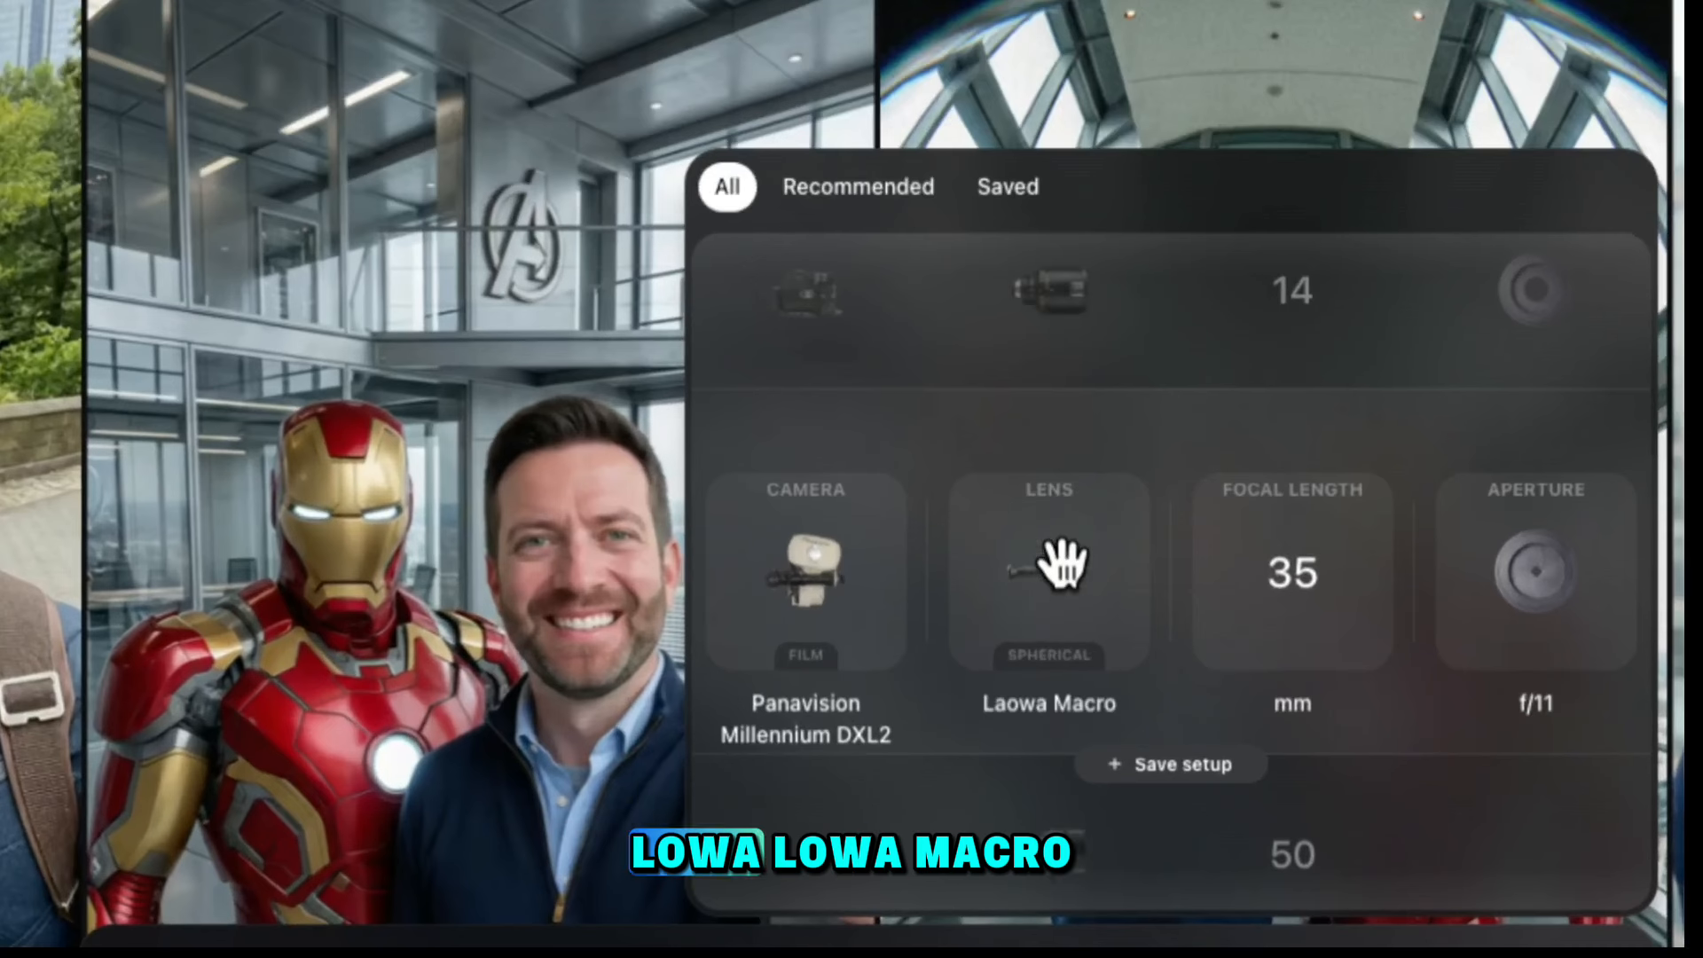
pyautogui.scroll(-1, 1065, 563)
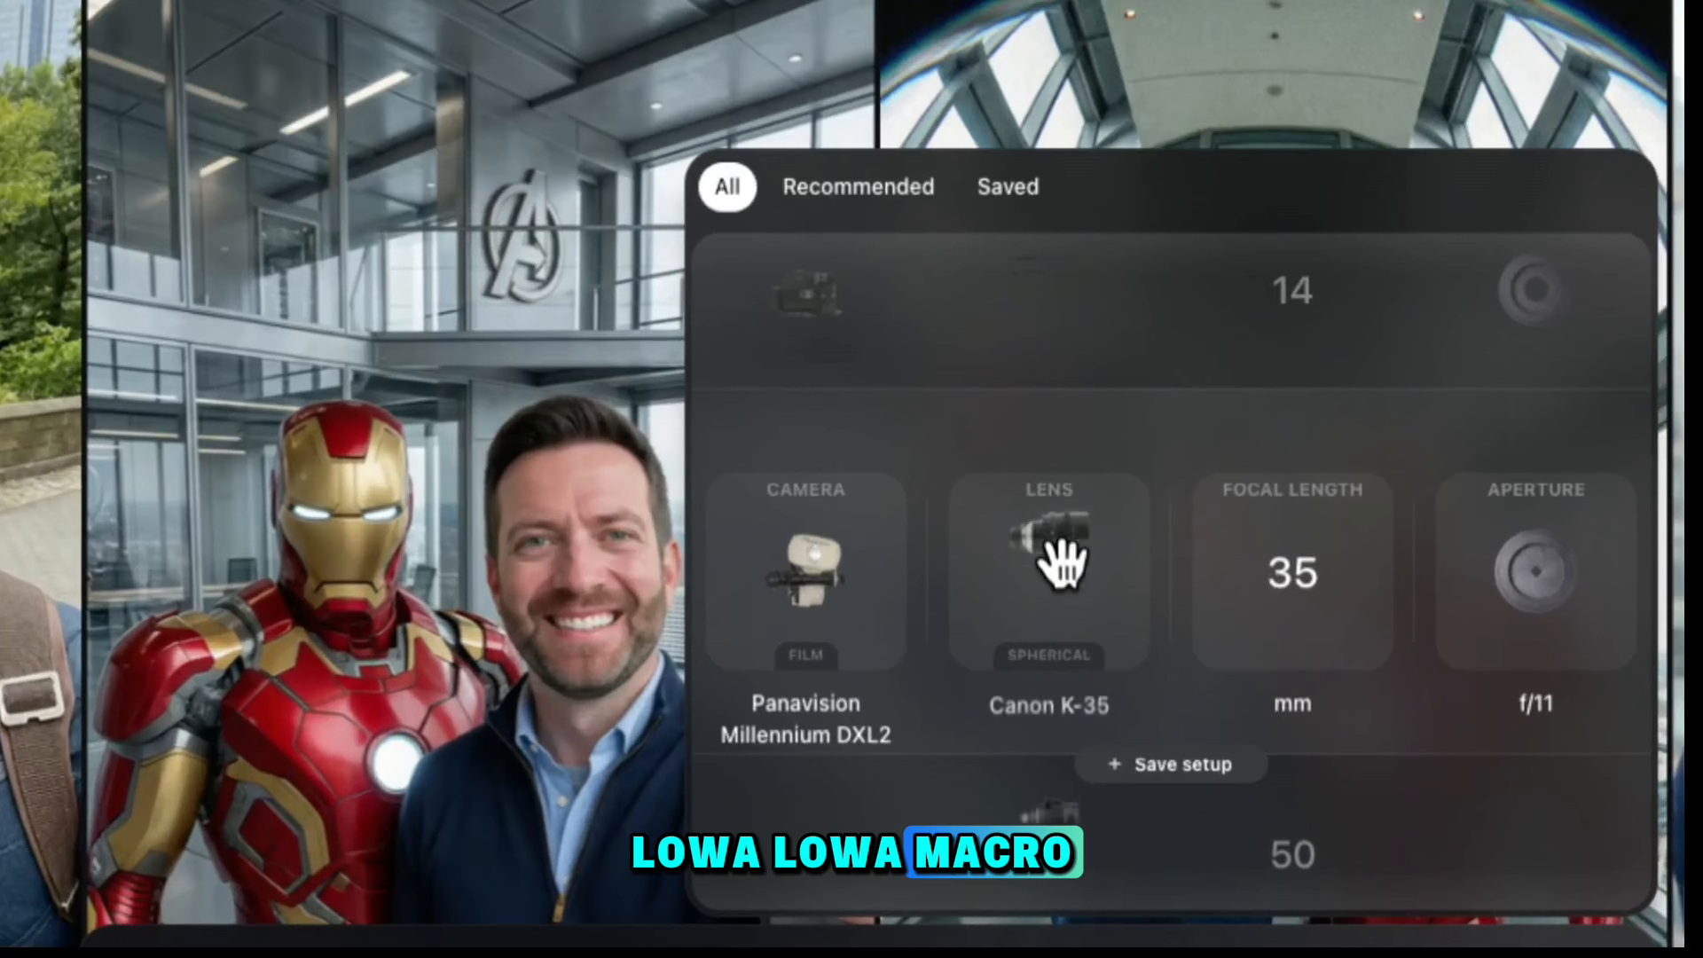
pyautogui.scroll(-1, 1064, 564)
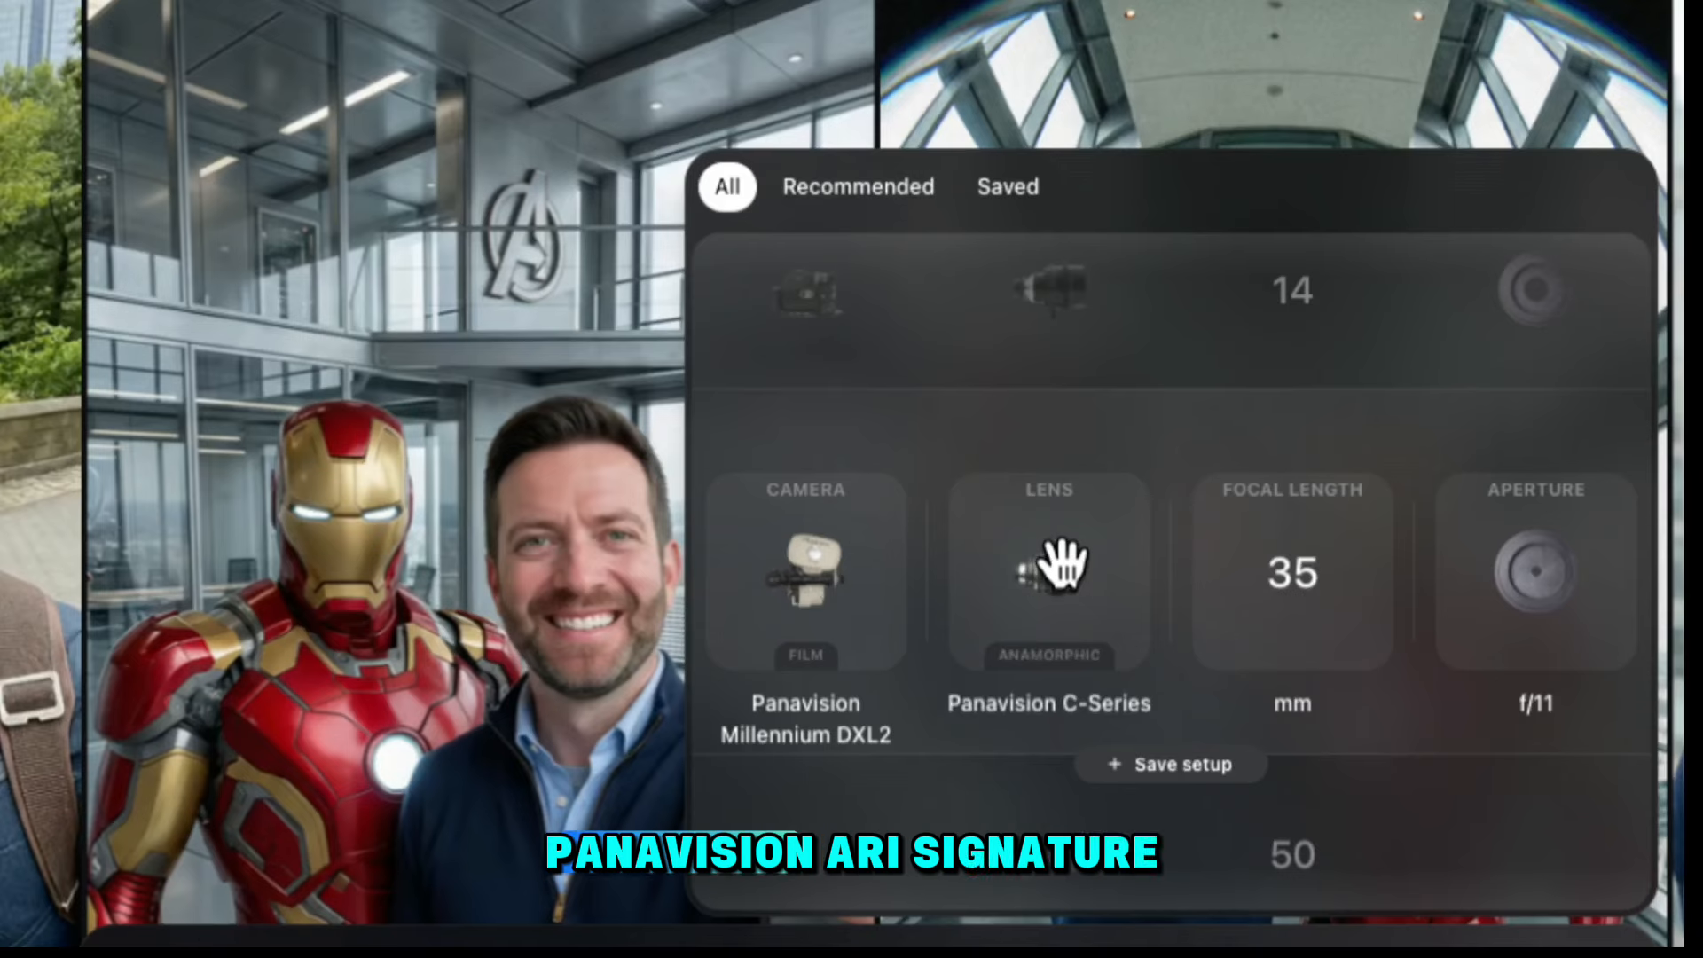
pyautogui.scroll(-1, 1064, 560)
pyautogui.scroll(-1, 1065, 560)
pyautogui.scroll(-1, 1064, 561)
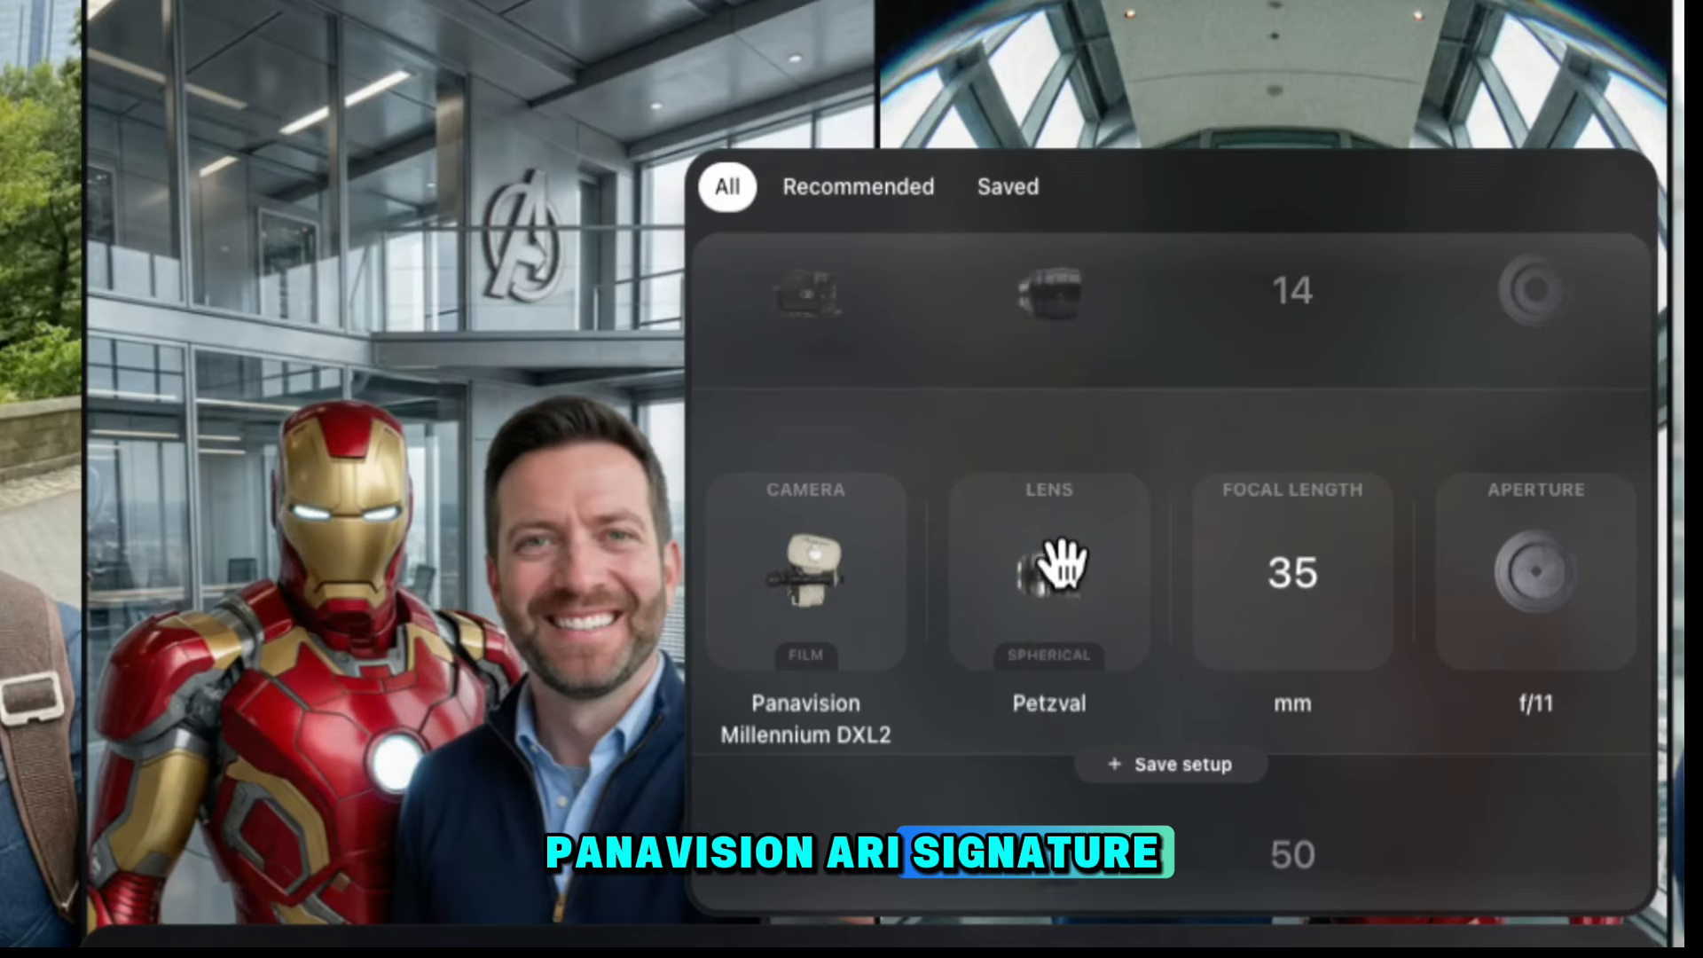
pyautogui.scroll(1, 1065, 560)
pyautogui.scroll(-1, 1065, 561)
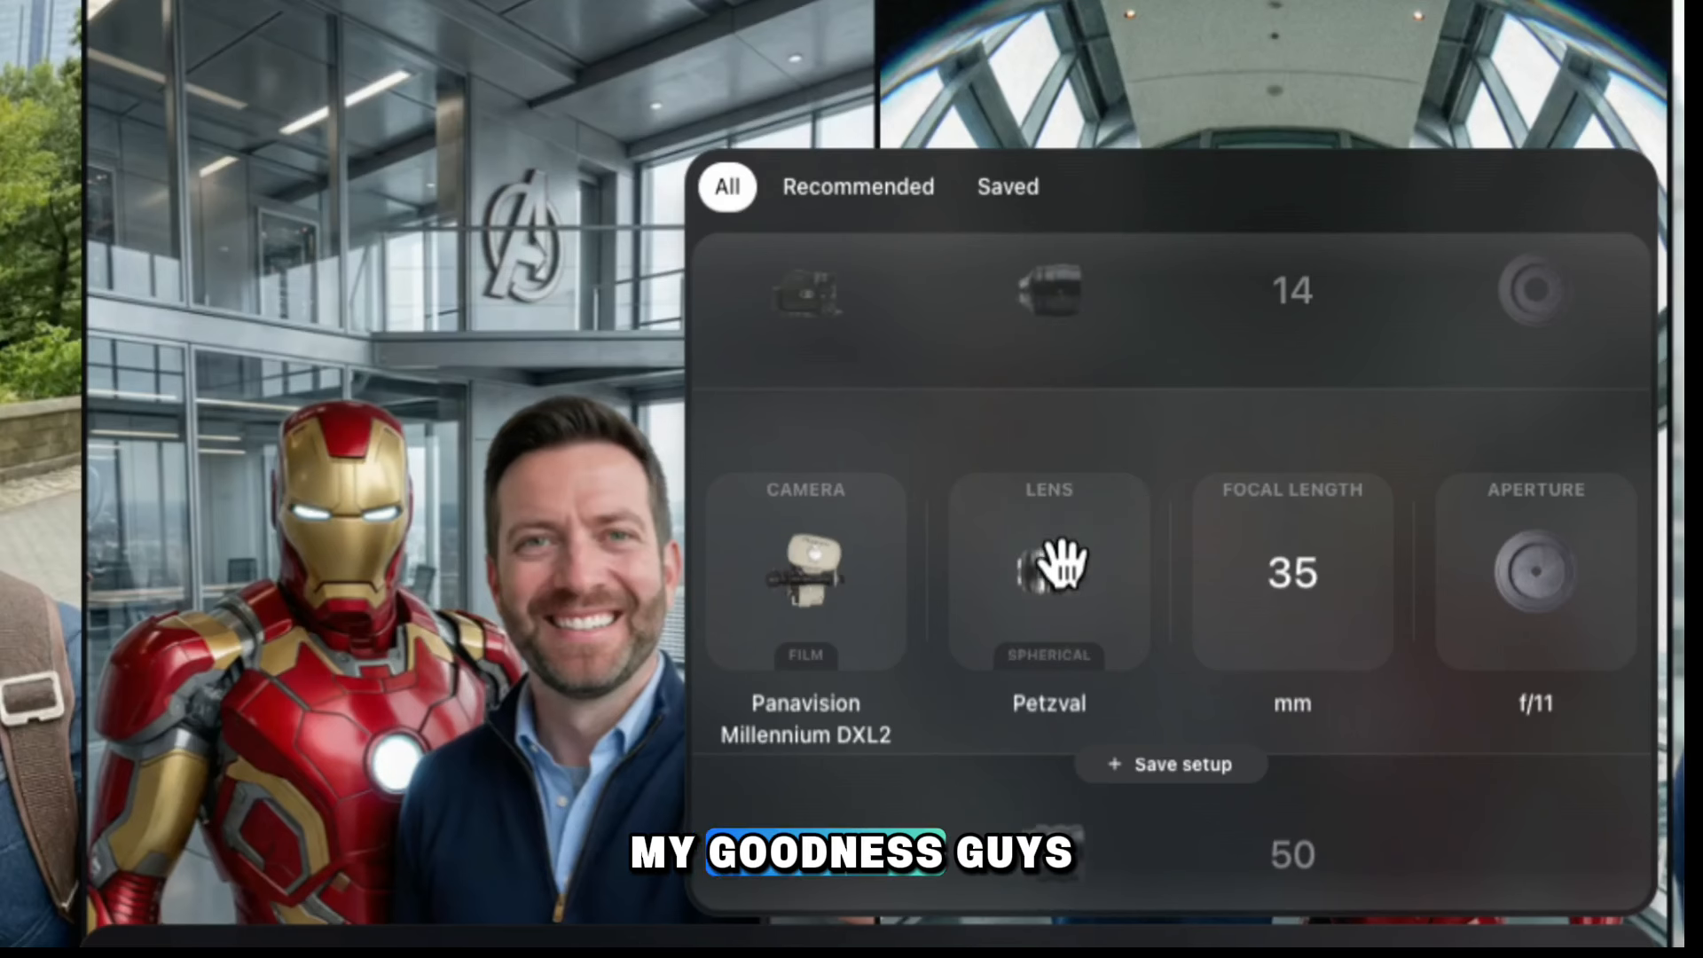
pyautogui.scroll(-1, 1063, 560)
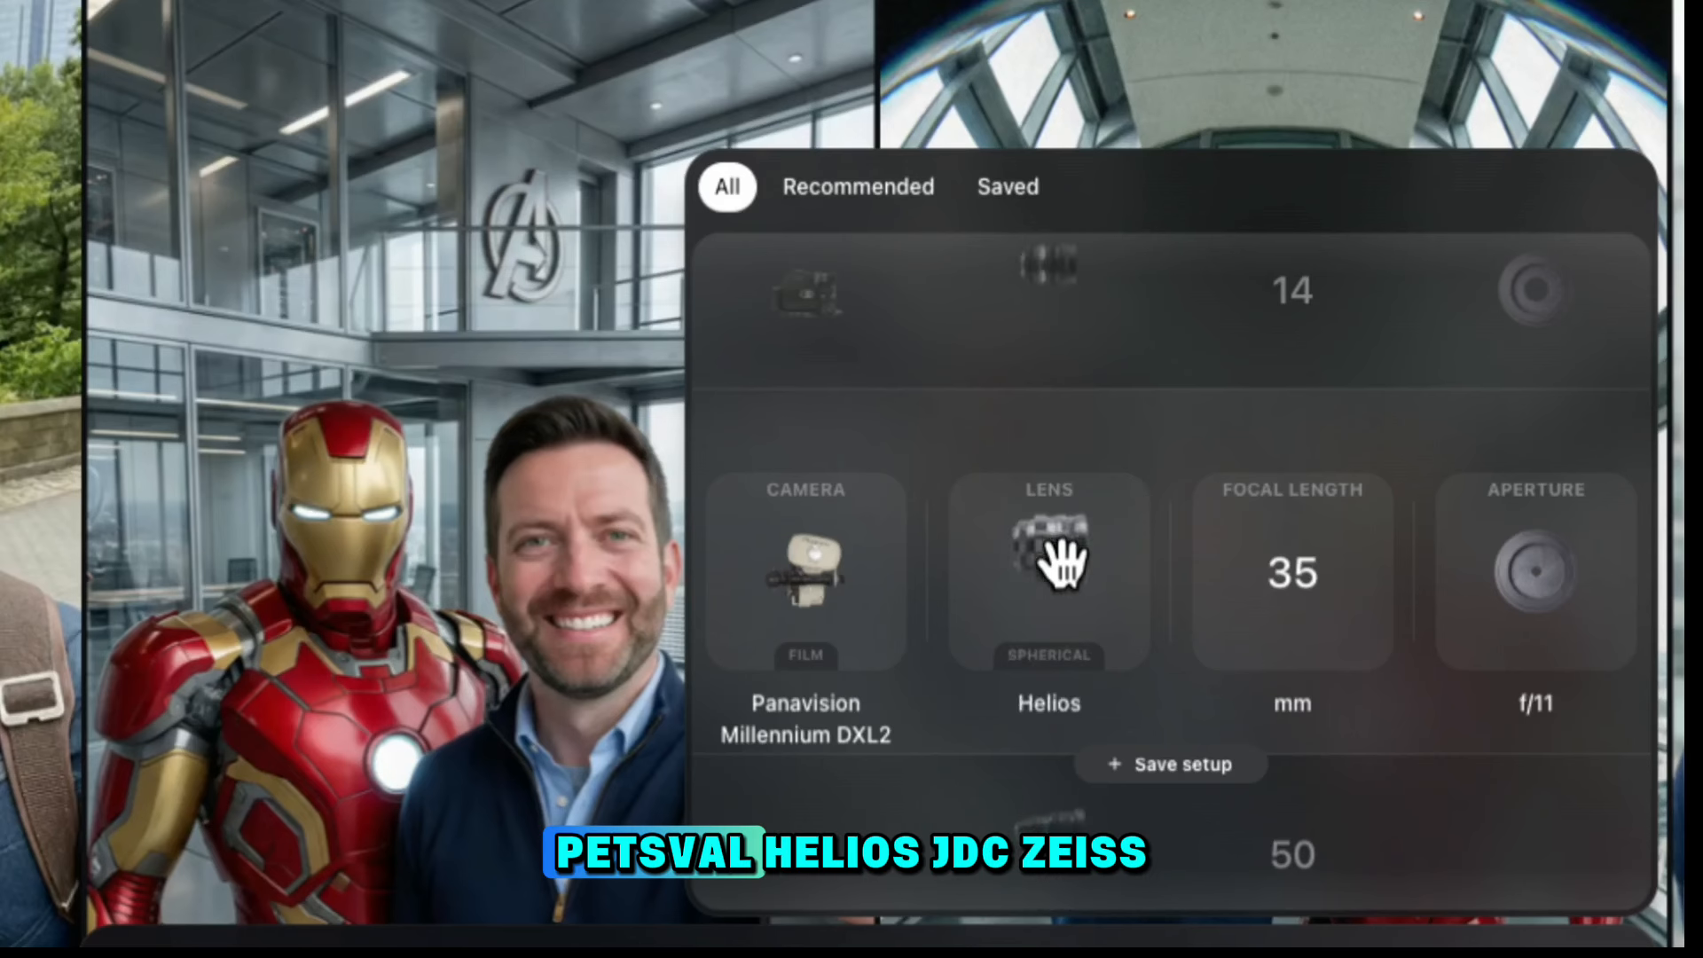
pyautogui.scroll(-1, 1063, 561)
pyautogui.scroll(-1, 1063, 560)
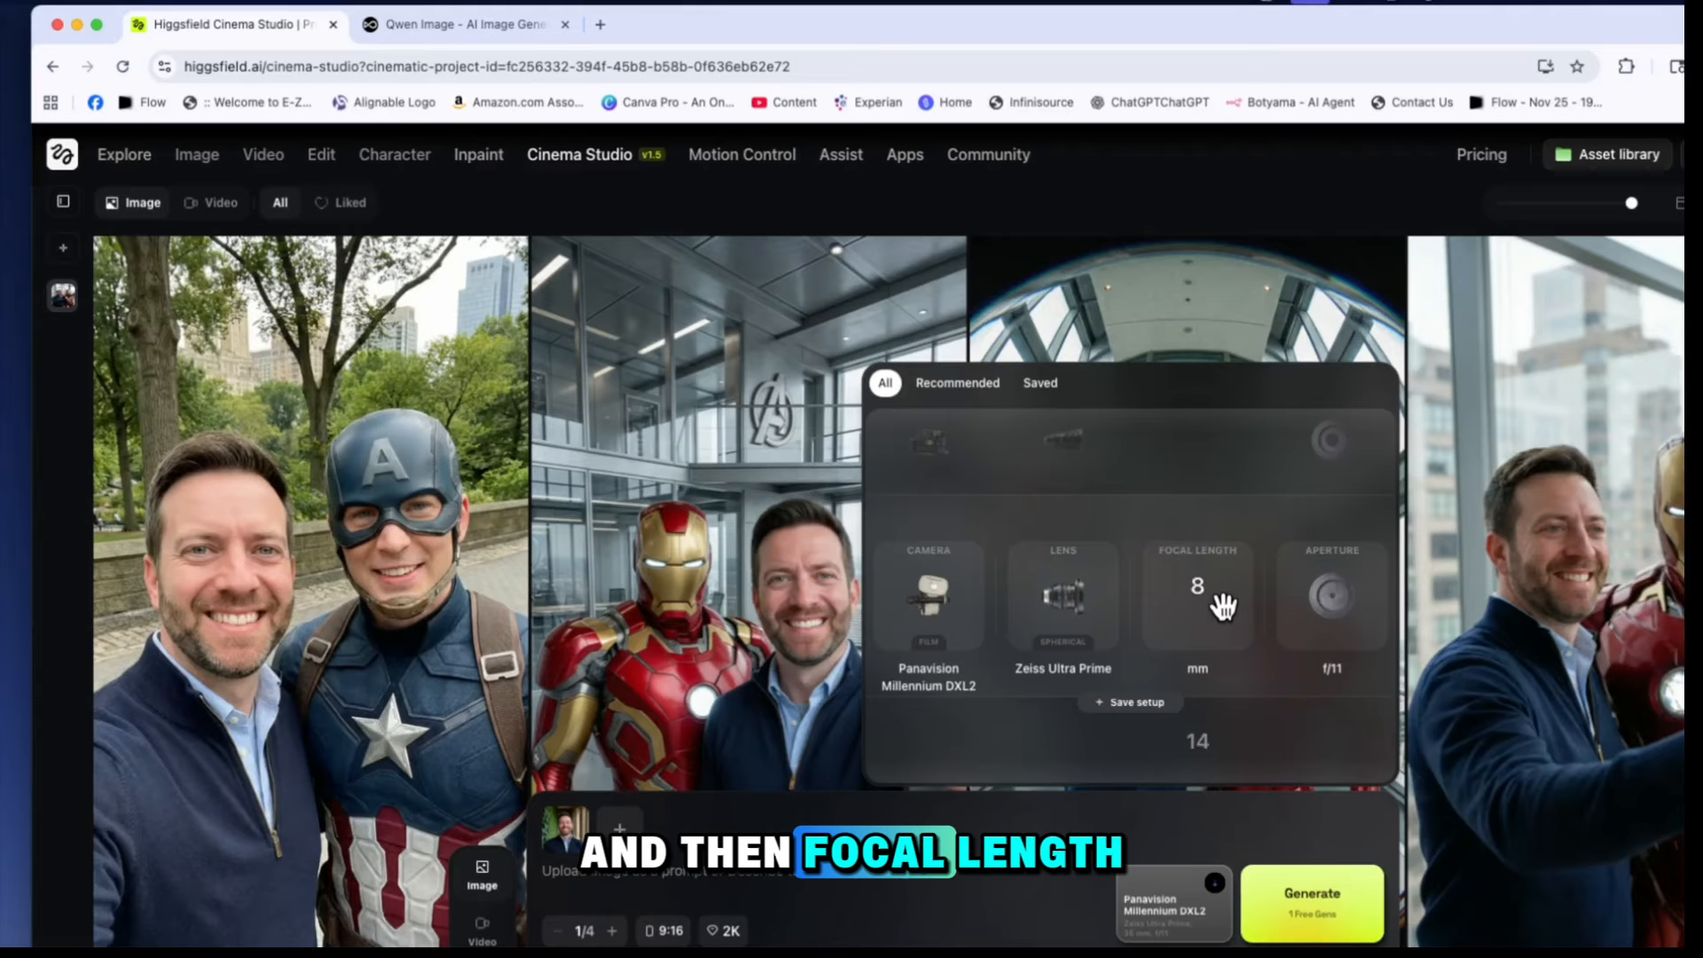
pyautogui.scroll(-2, 1223, 607)
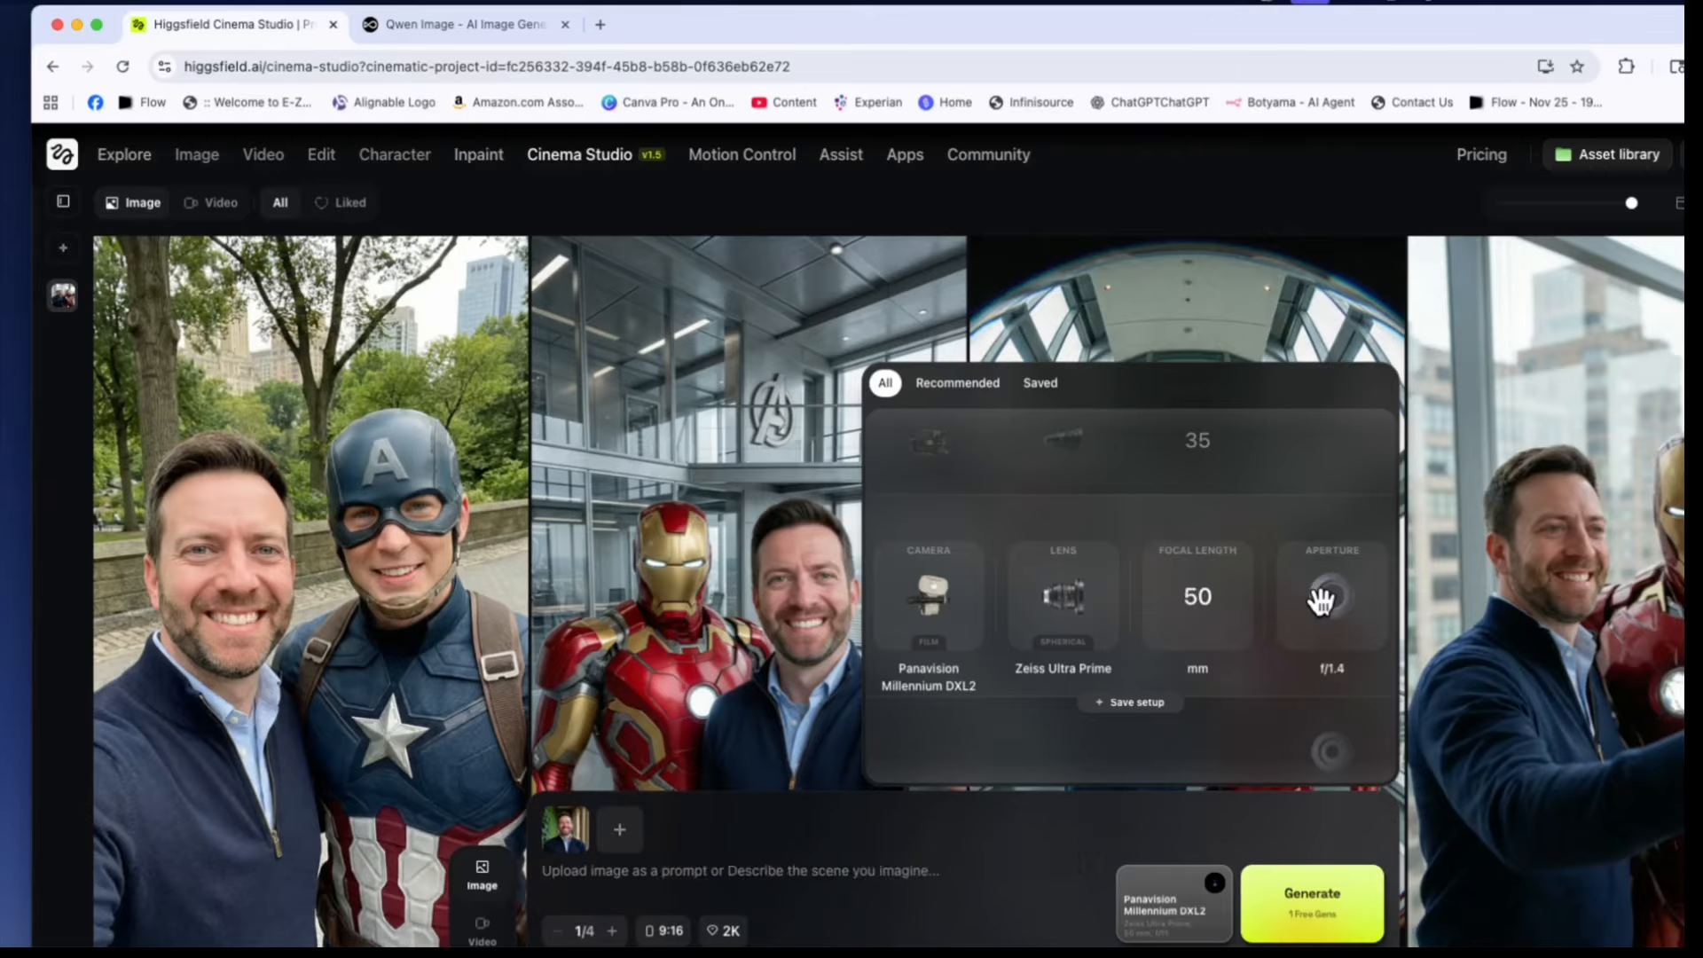
pyautogui.scroll(-2, 1321, 602)
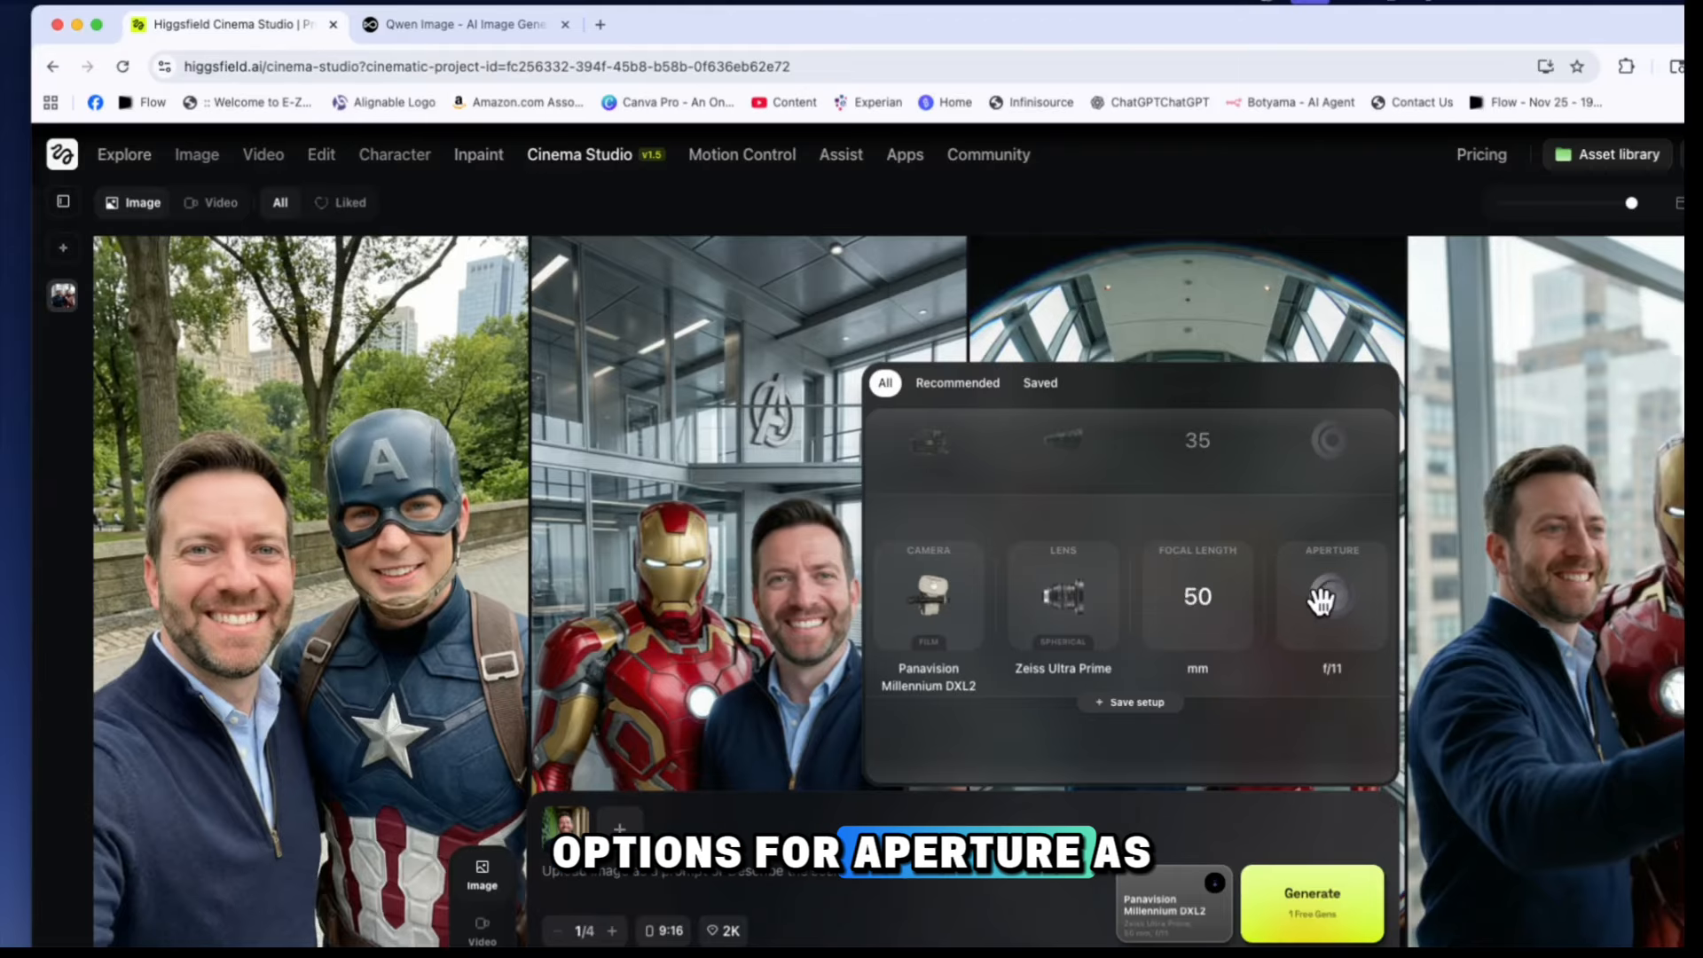
# Configure the camera setup as Red V-Raptor with the Lensbaby lens, 35 mm focal length and f/4 aperture
pyautogui.scroll(-1, 955, 612)
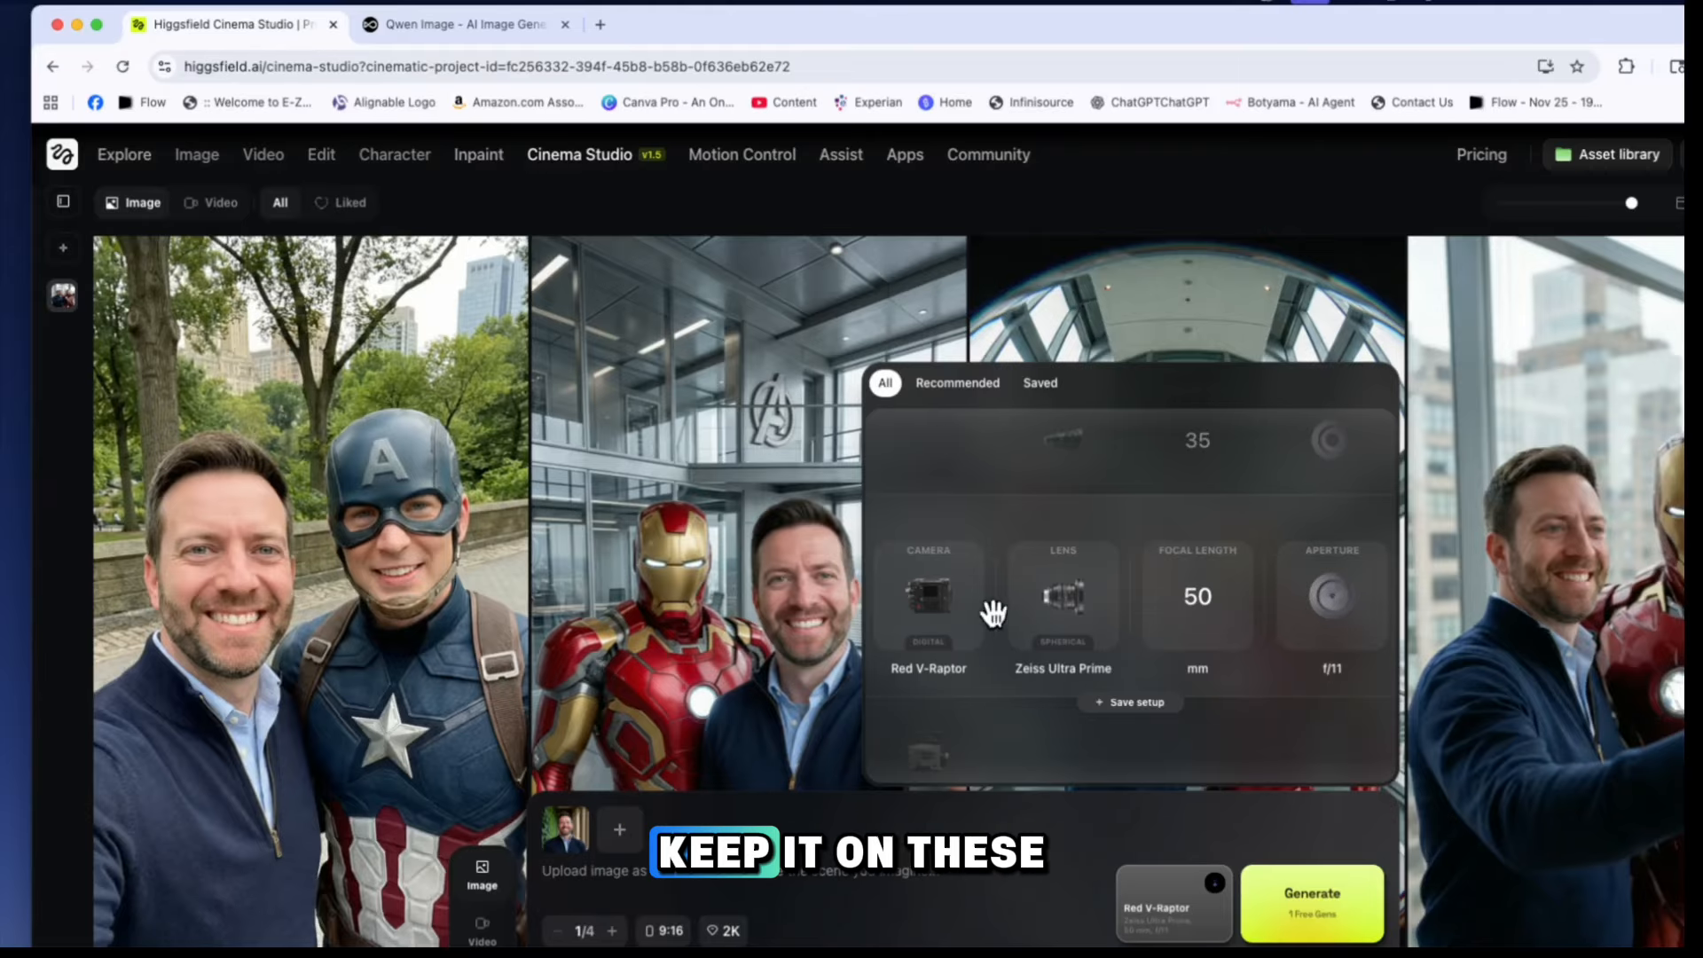
pyautogui.scroll(-1, 1101, 608)
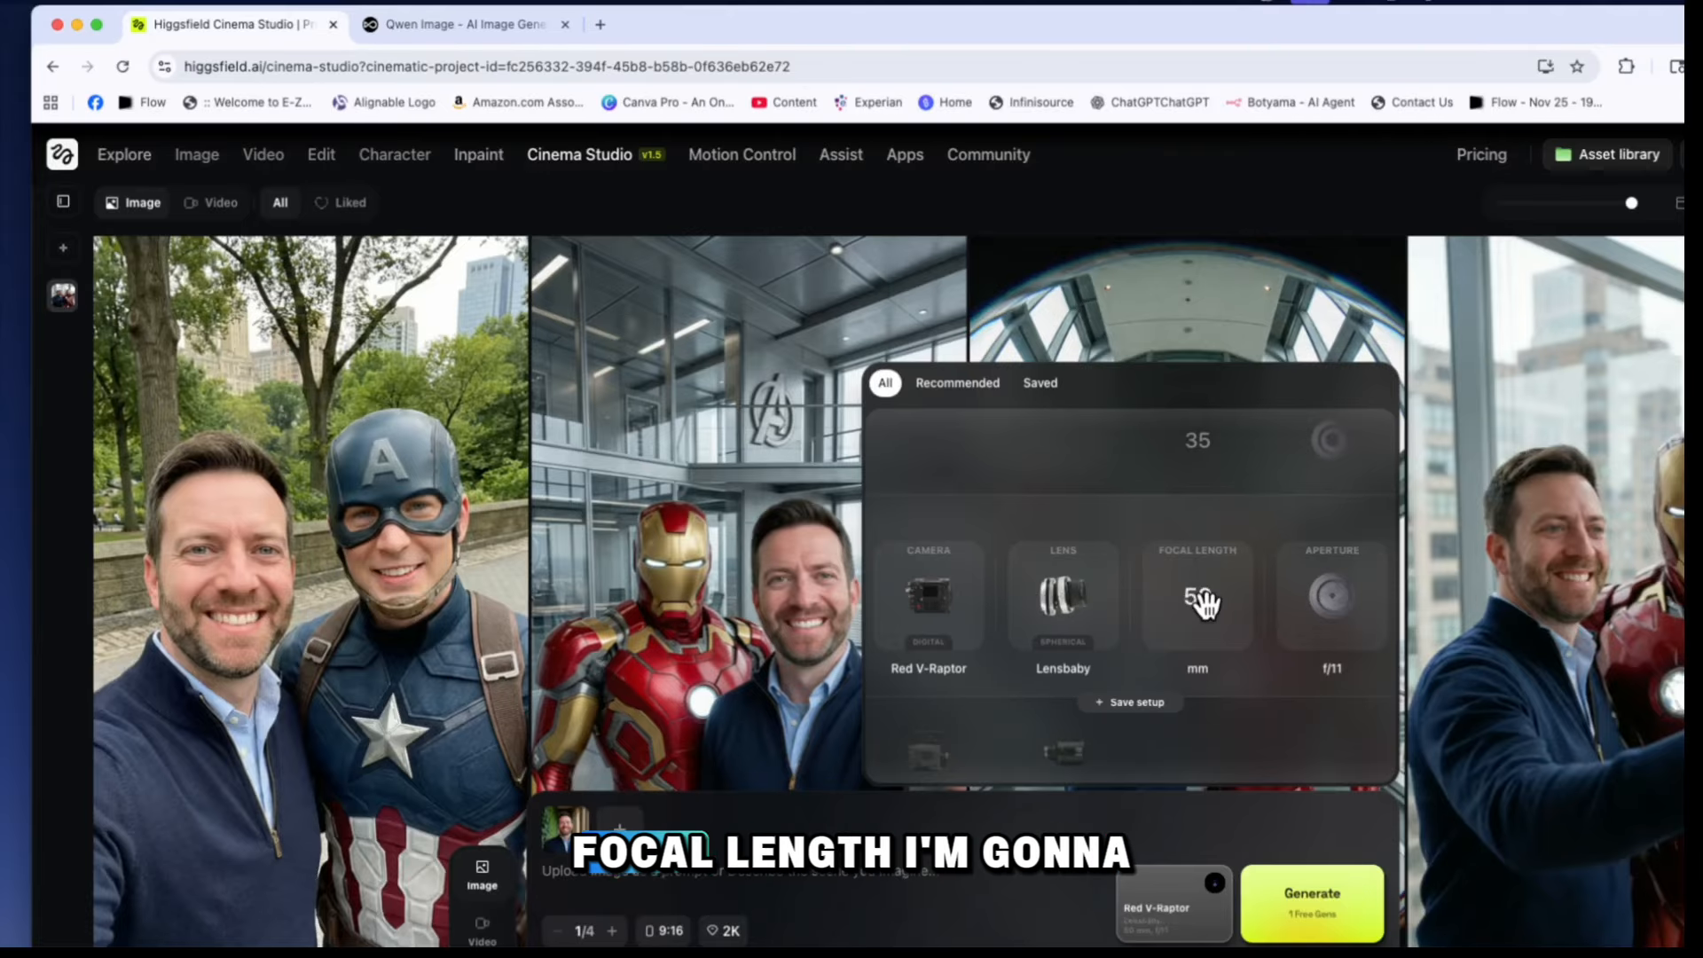
pyautogui.scroll(1, 1203, 604)
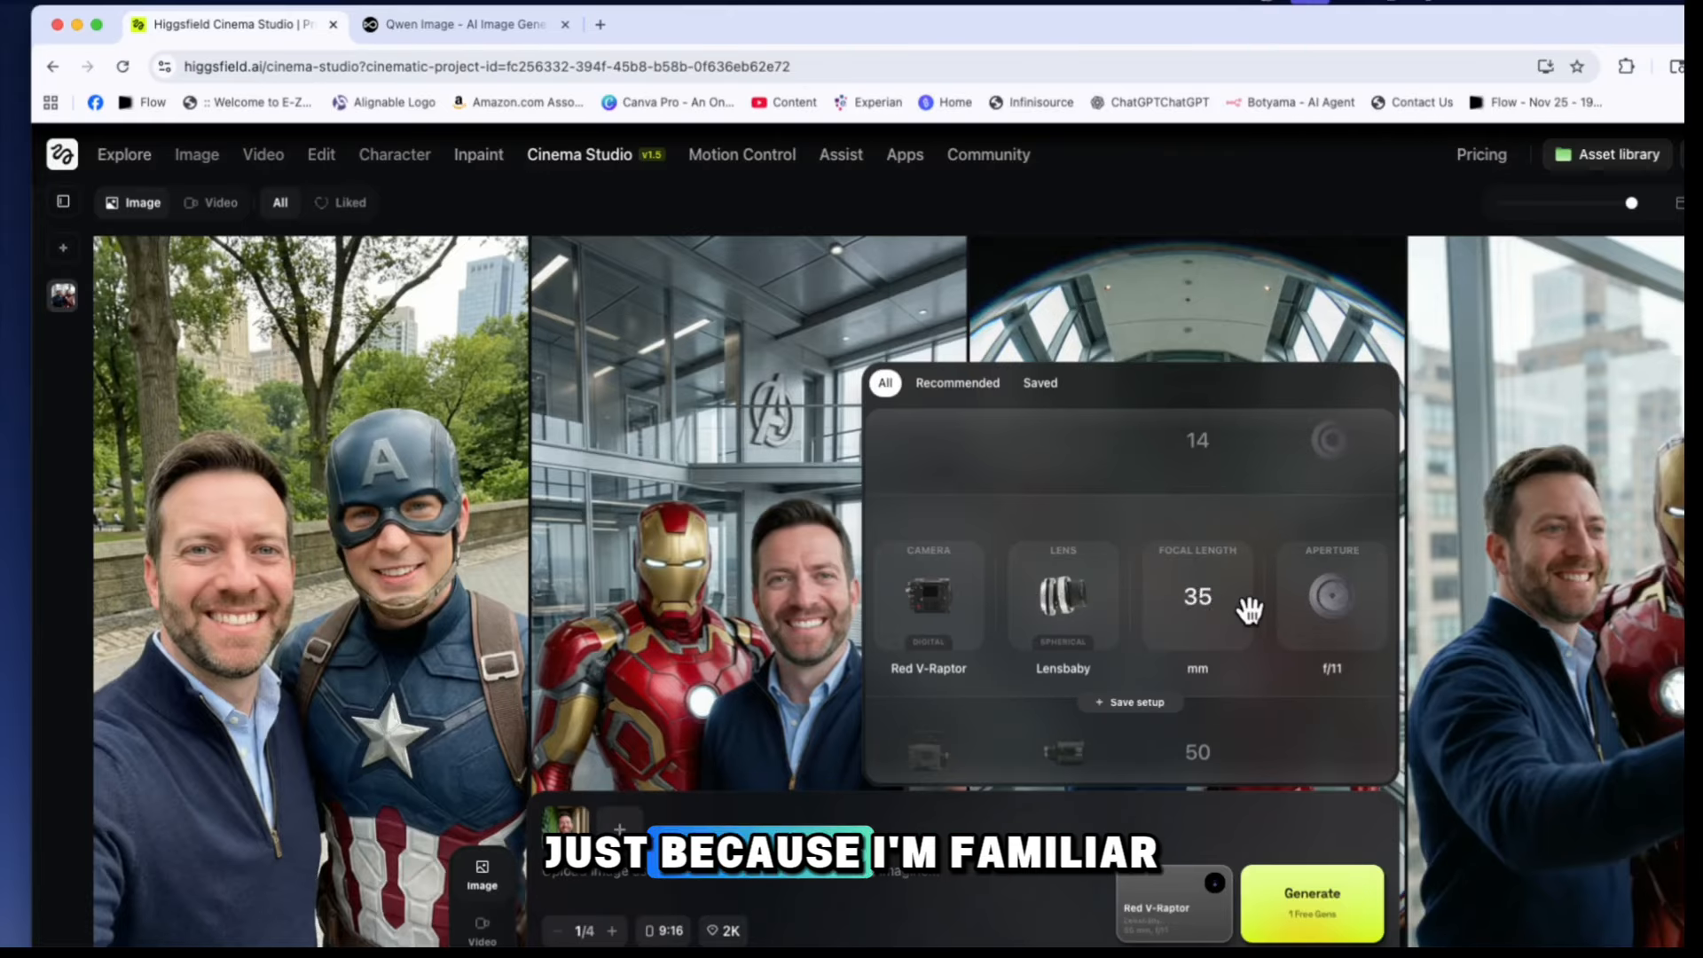
pyautogui.scroll(2, 1222, 608)
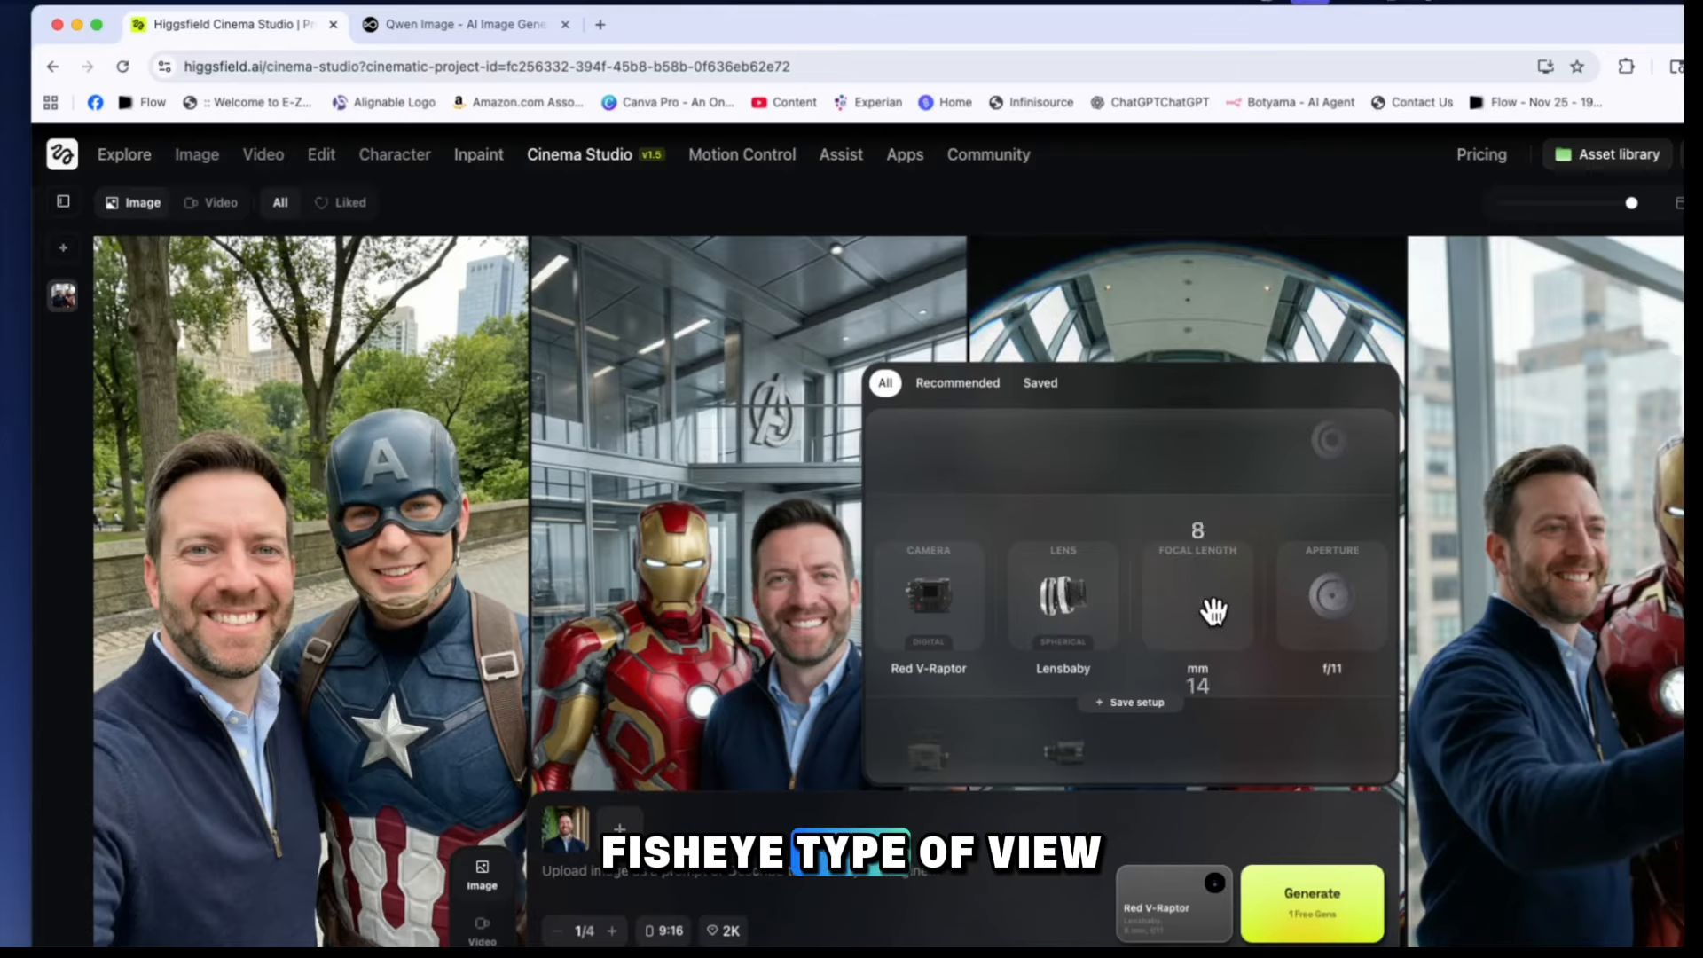
pyautogui.scroll(-1, 1213, 611)
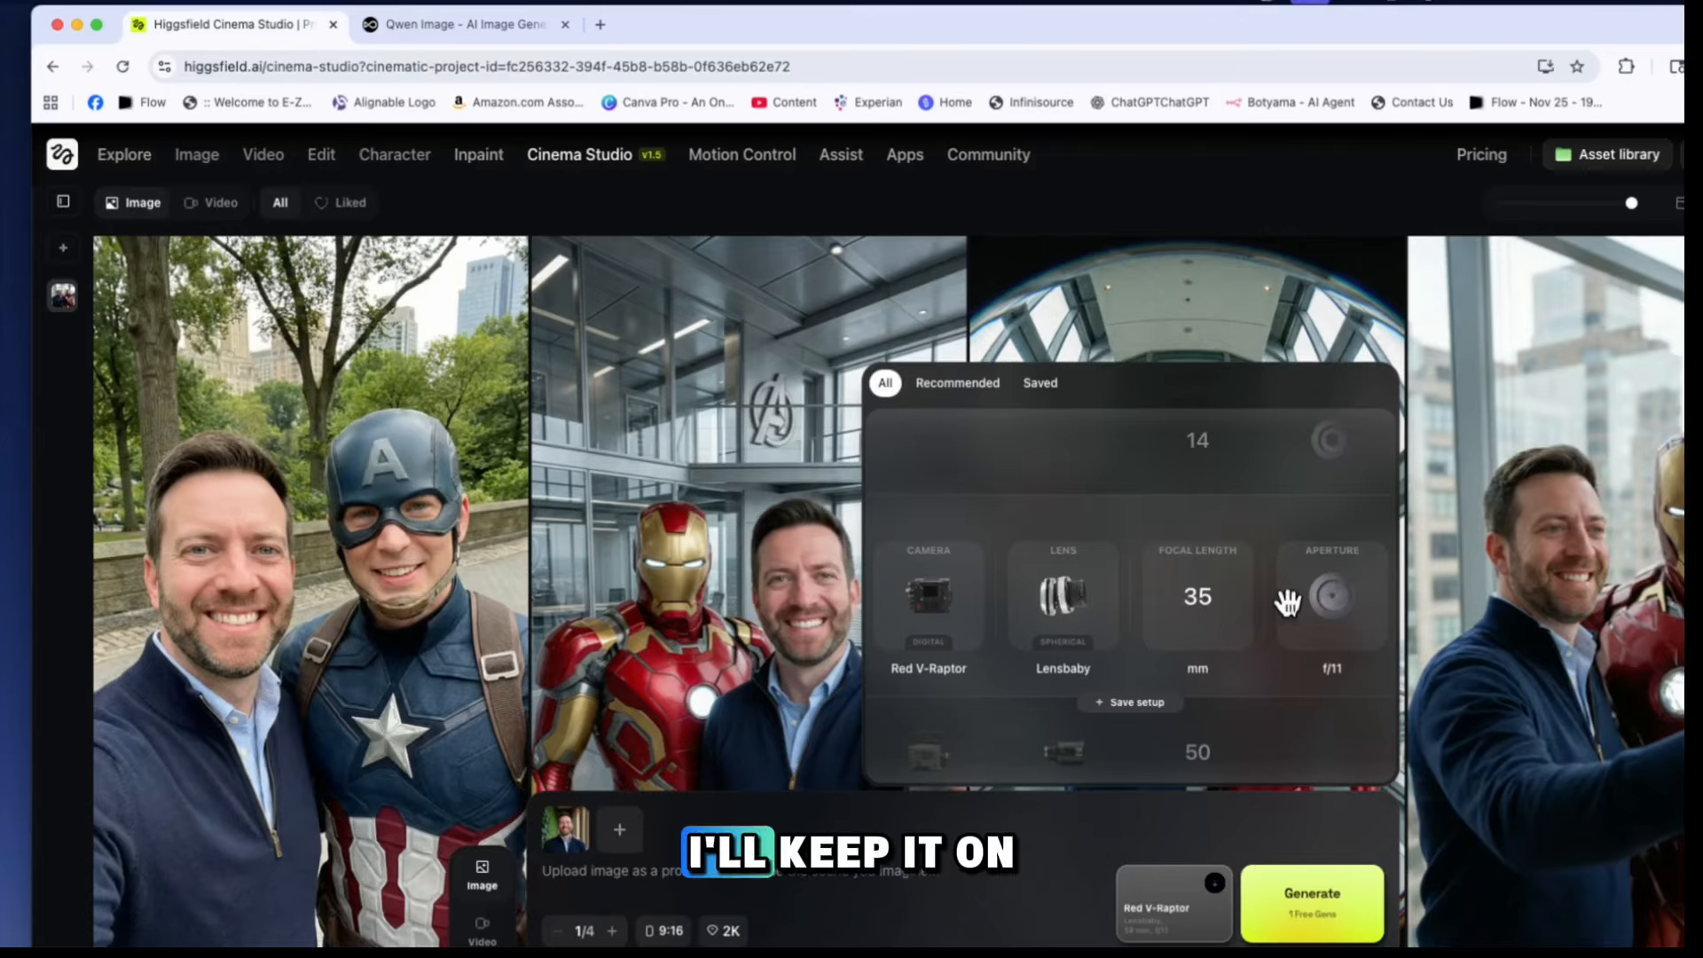
pyautogui.scroll(2, 1326, 601)
pyautogui.scroll(-2, 1326, 601)
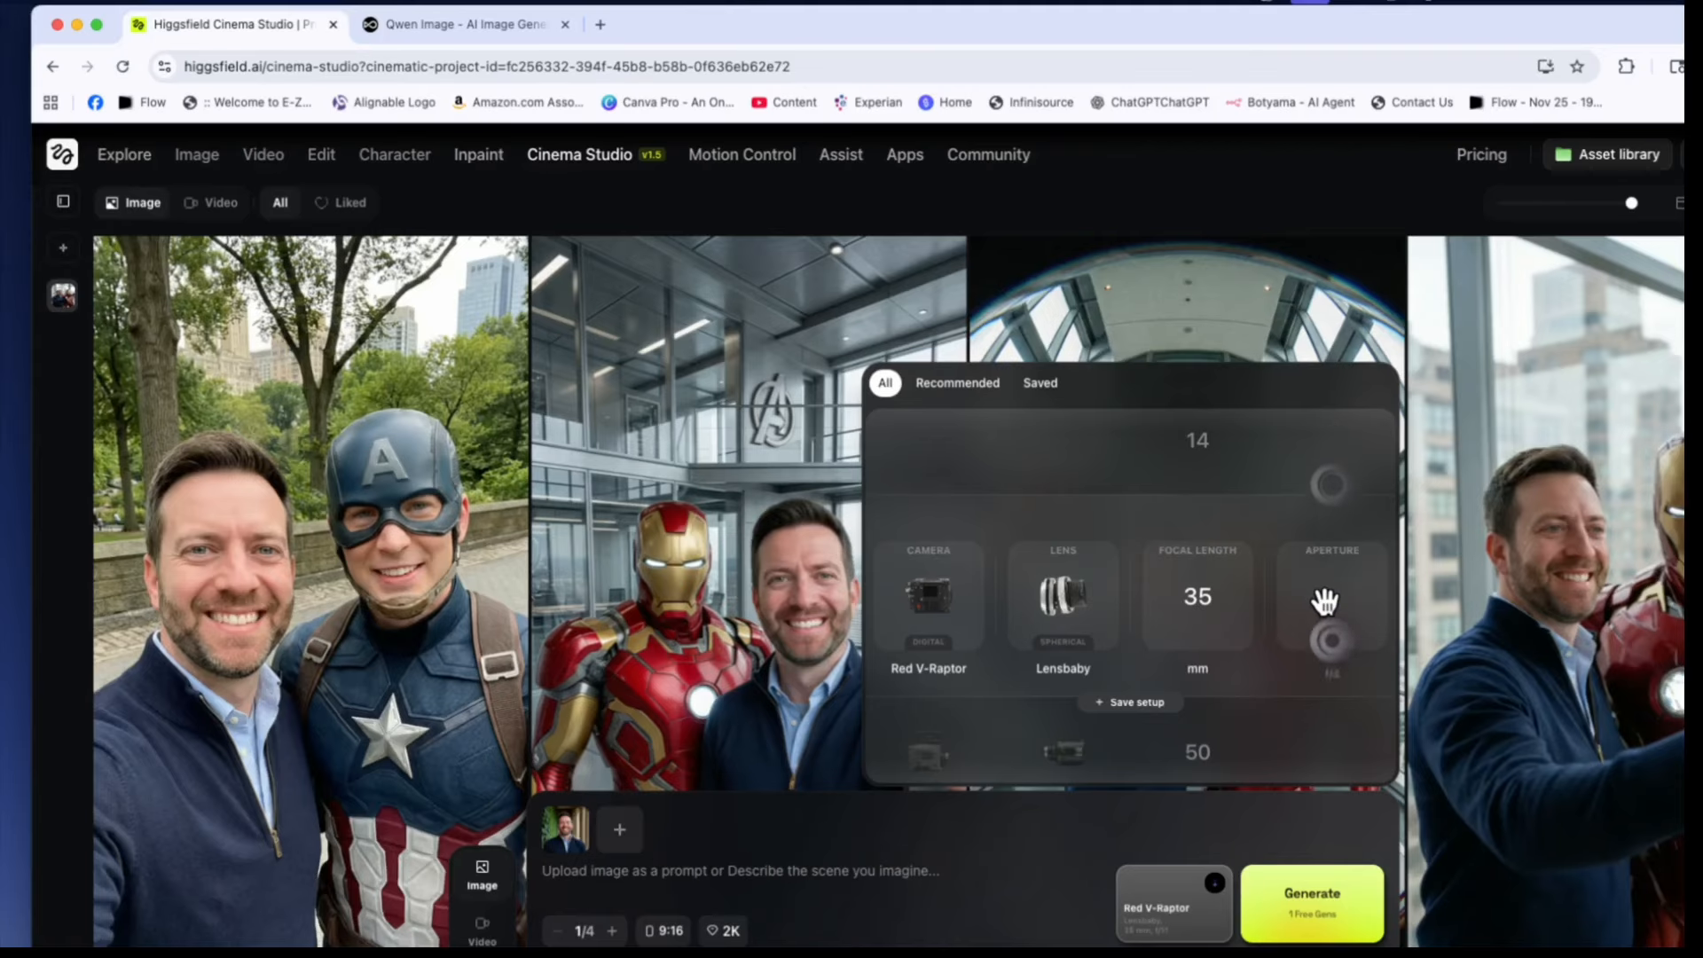
pyautogui.scroll(1, 1326, 601)
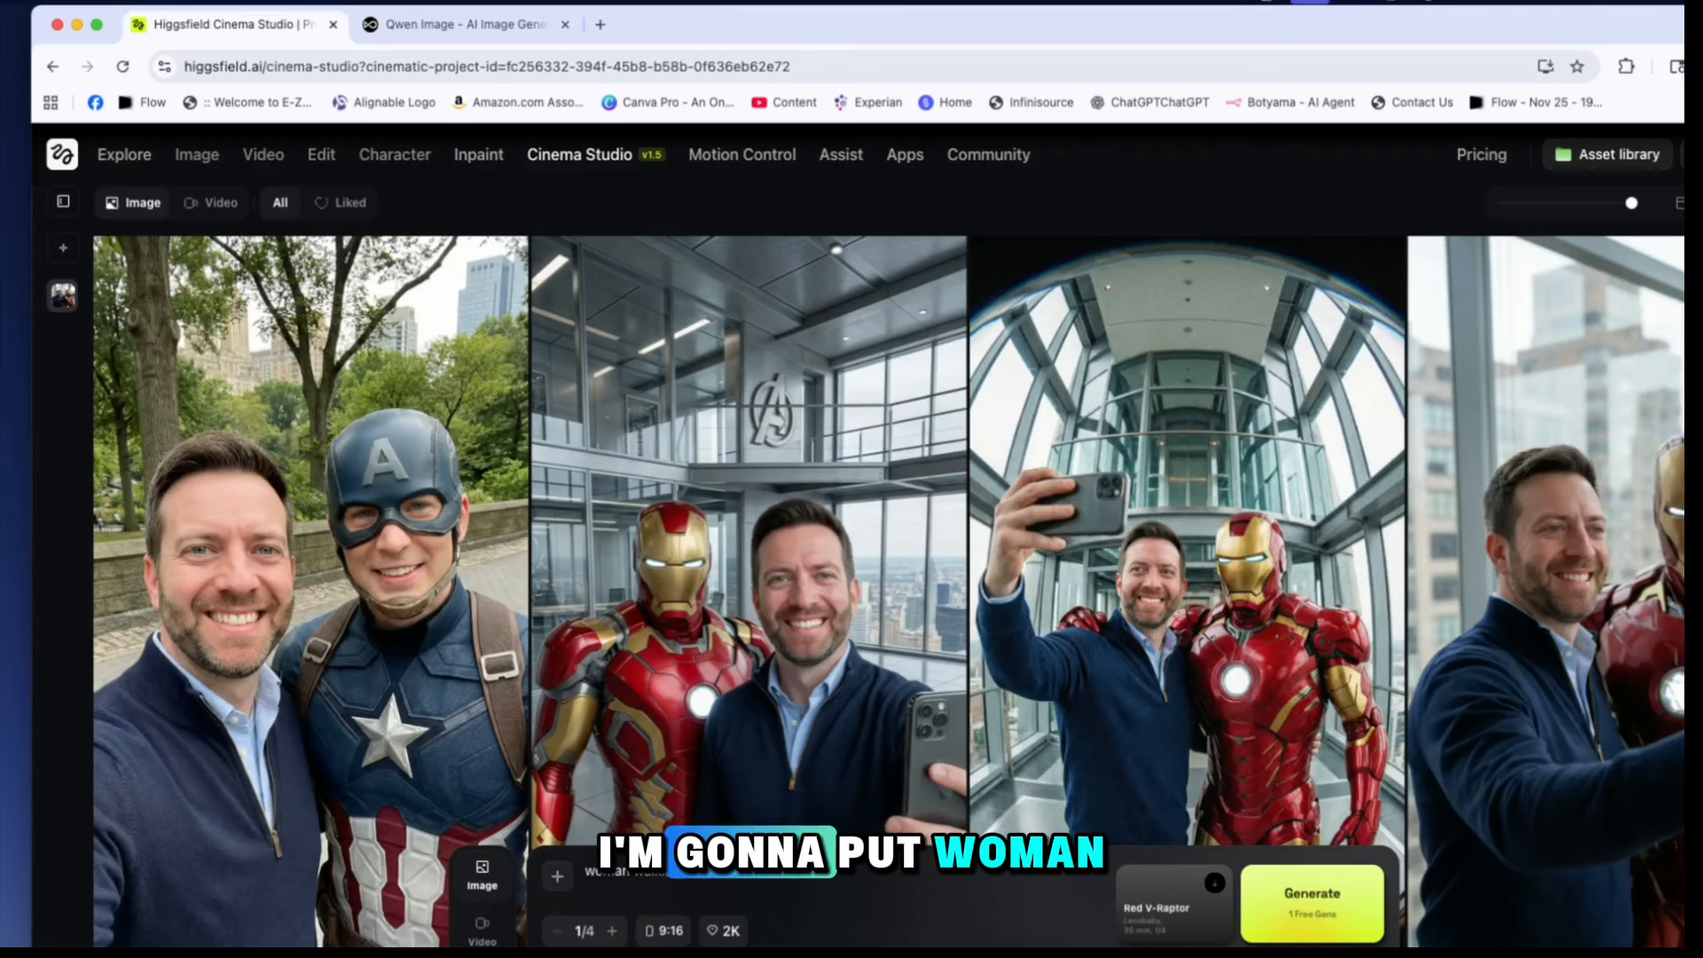
# Generate an image from the prompt "woman walking down the streets of new york city"
pyautogui.write('down')
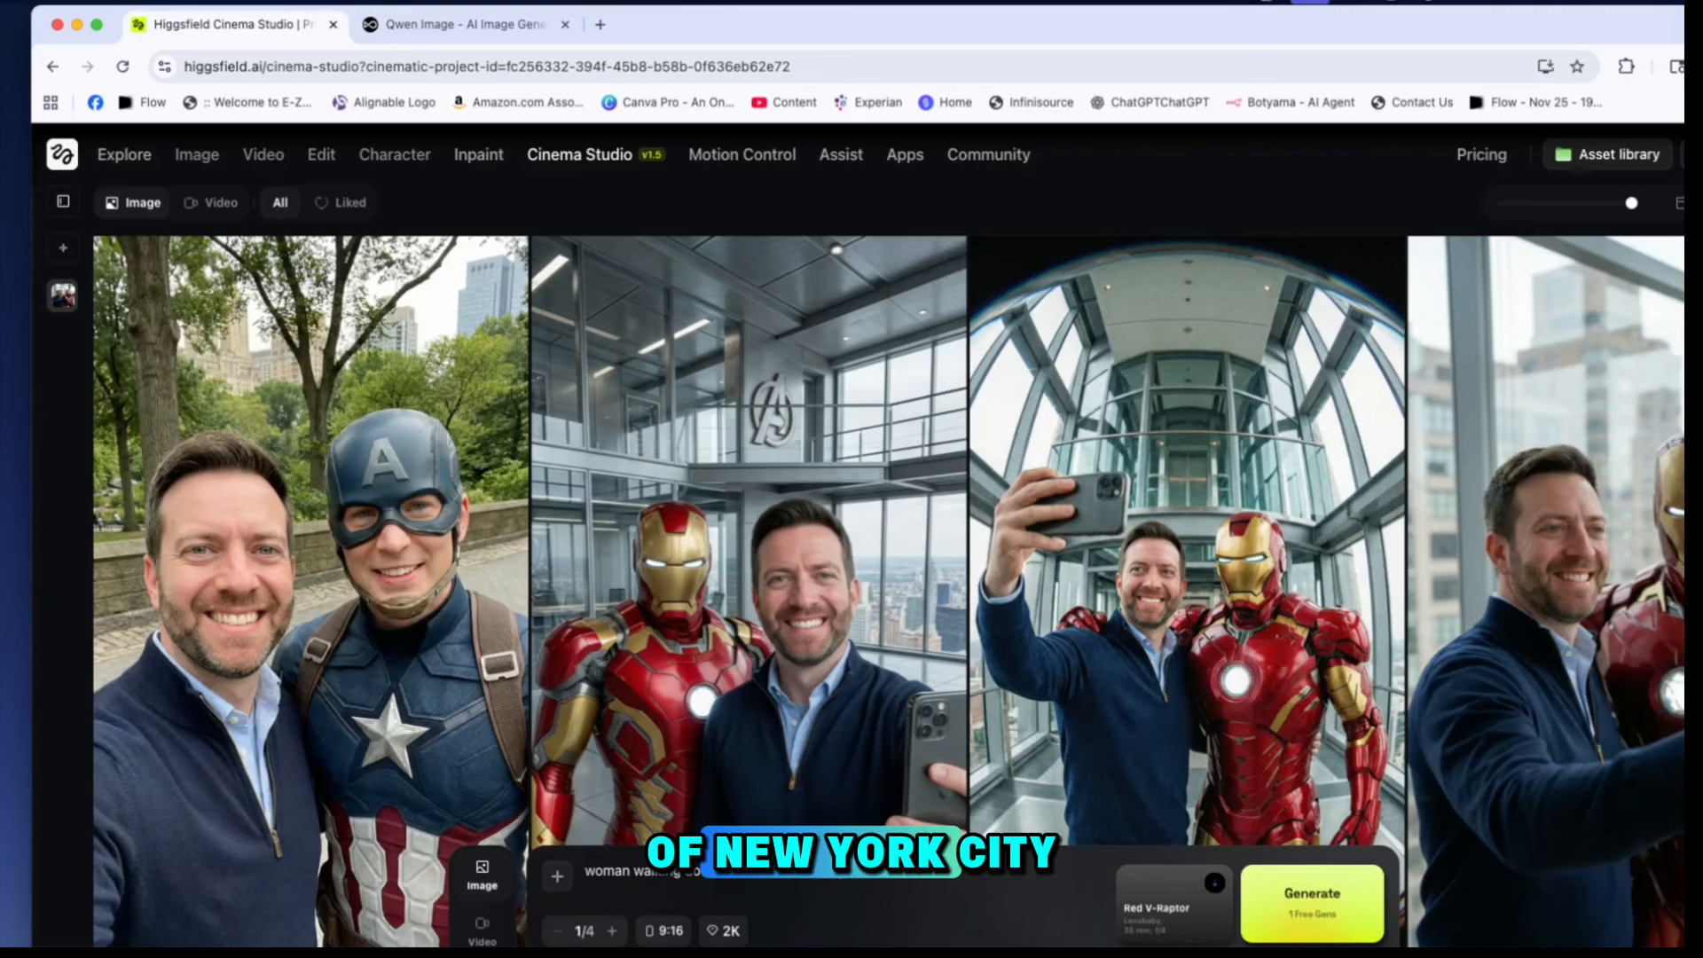
pyautogui.write('city')
pyautogui.scroll(-1, 833, 880)
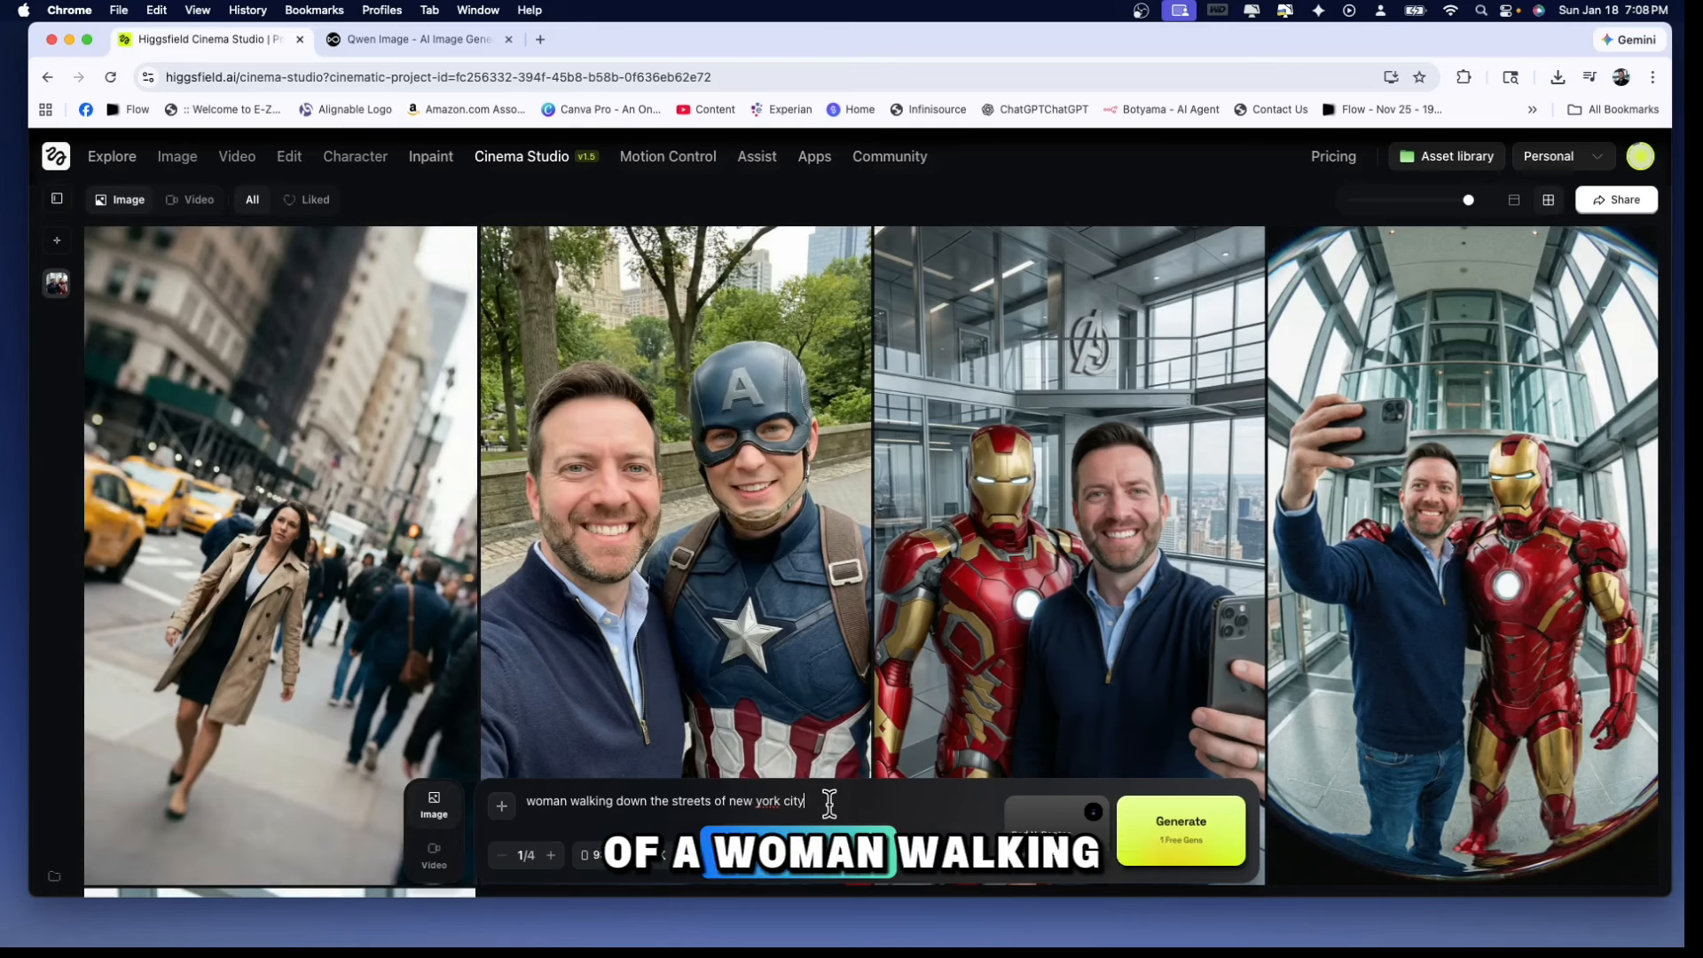
# Generate an image from "woman walking down the streets getting into a cab", using the downloaded image of the walking woman as reference
pyautogui.write('getting into a cab')
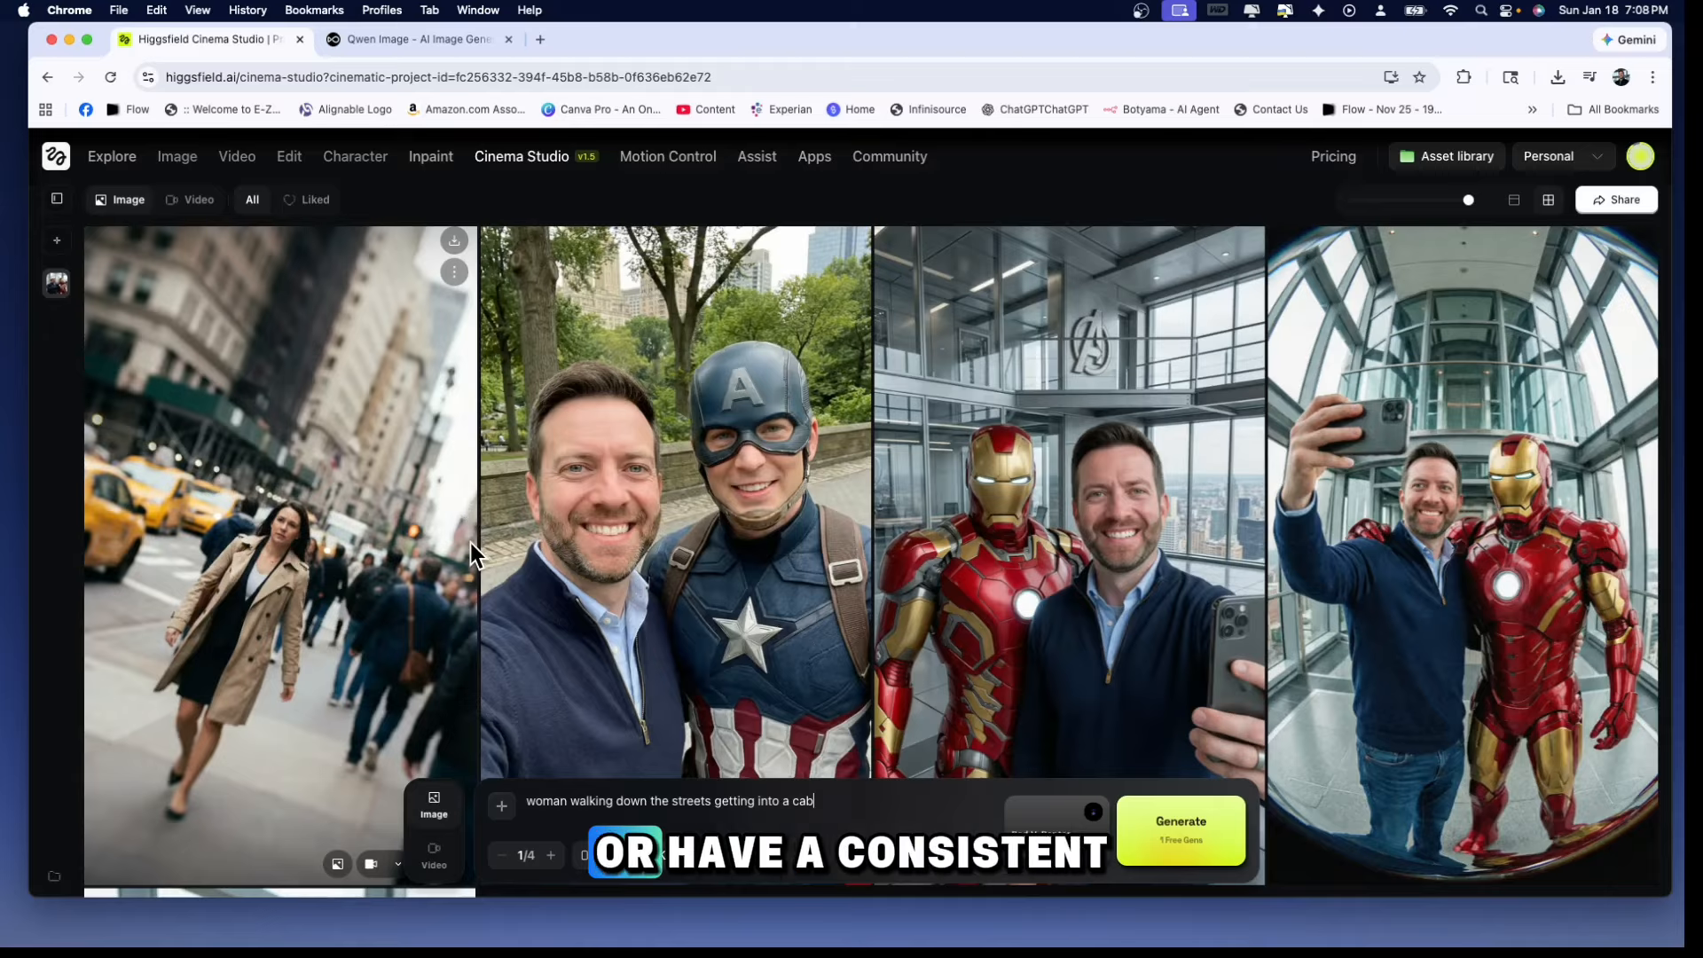
pyautogui.click(453, 239)
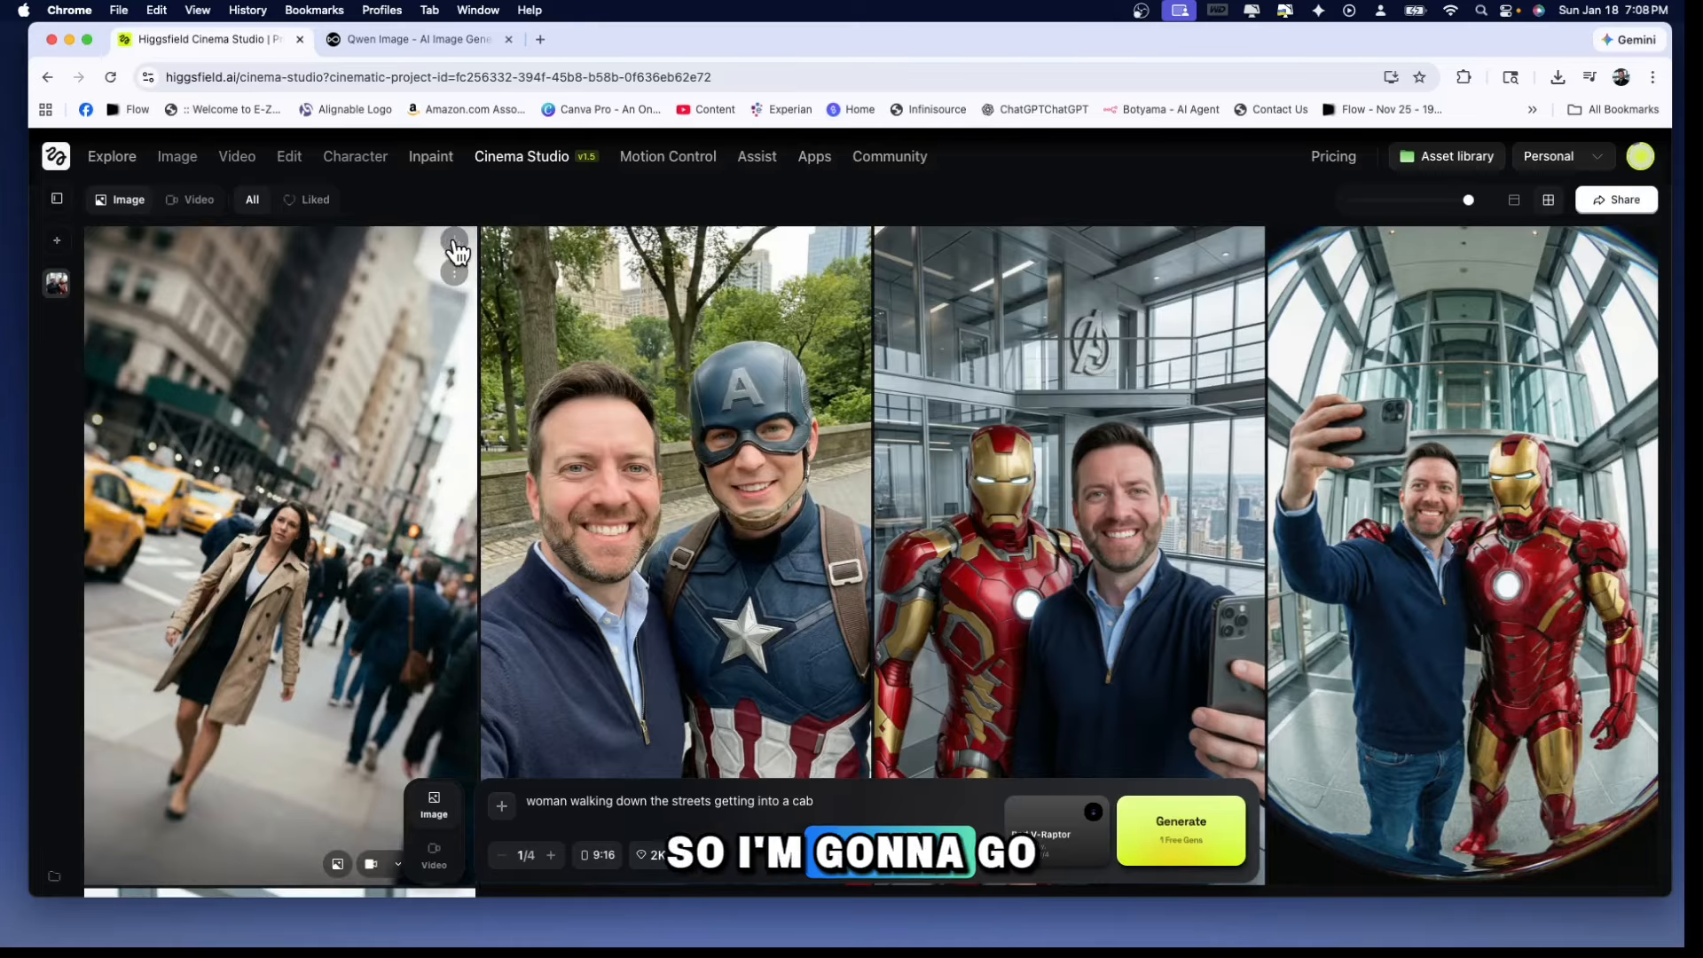
pyautogui.click(502, 807)
pyautogui.click(721, 605)
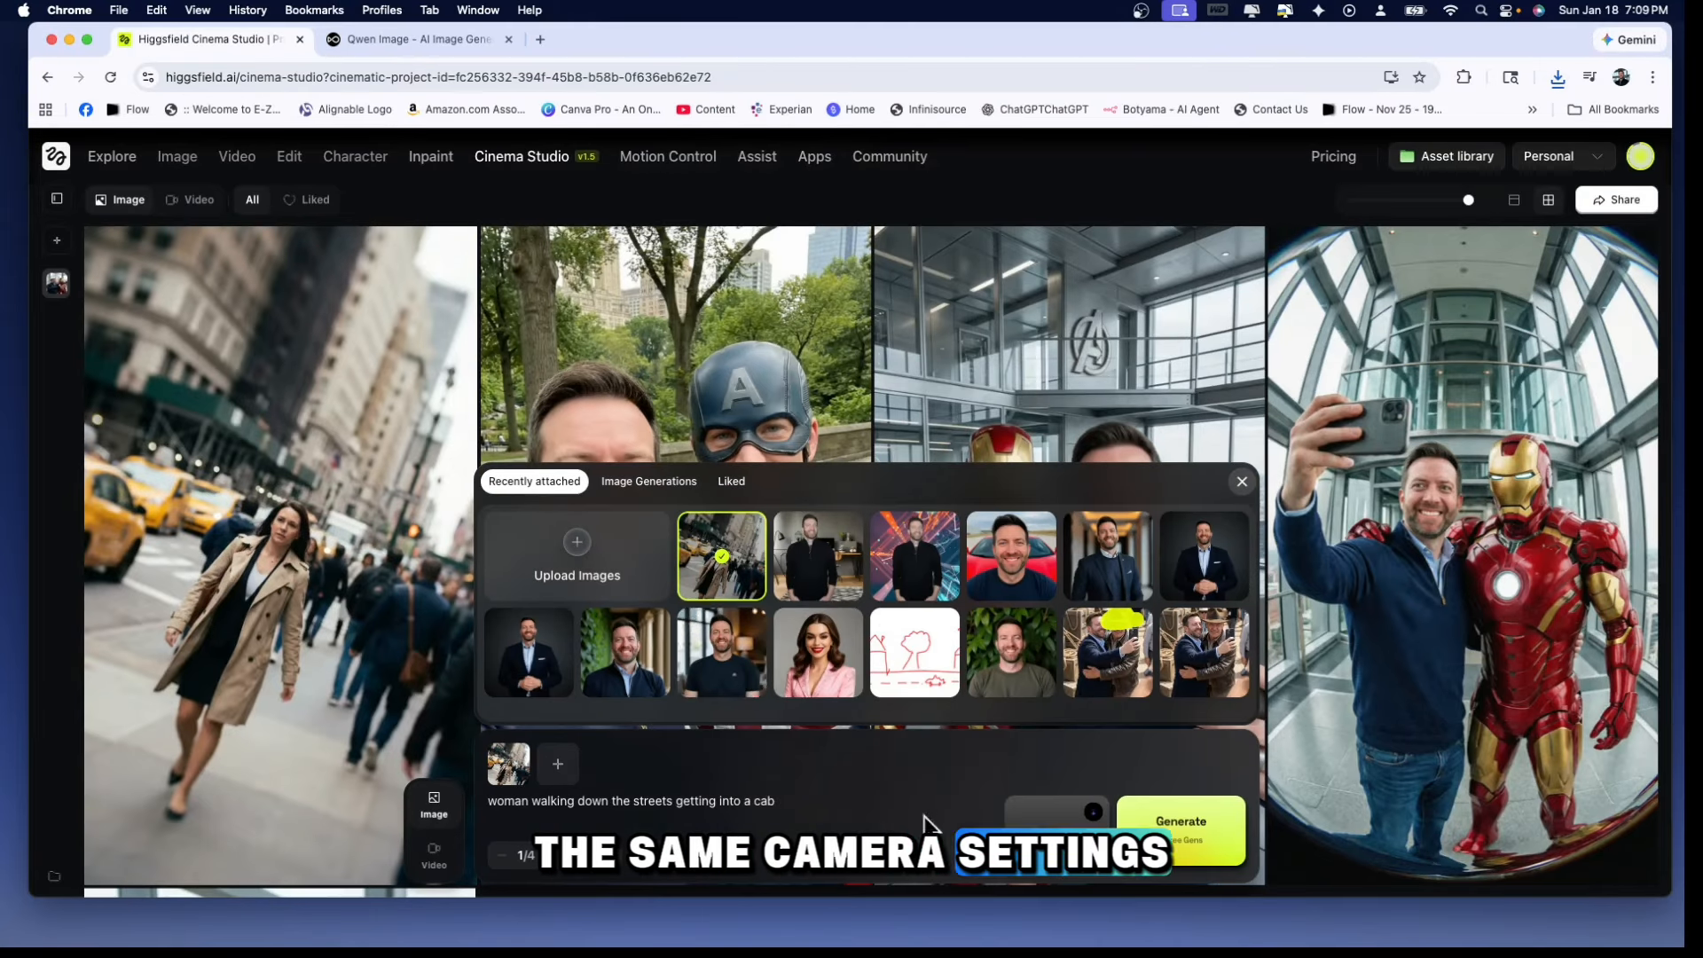
pyautogui.click(779, 796)
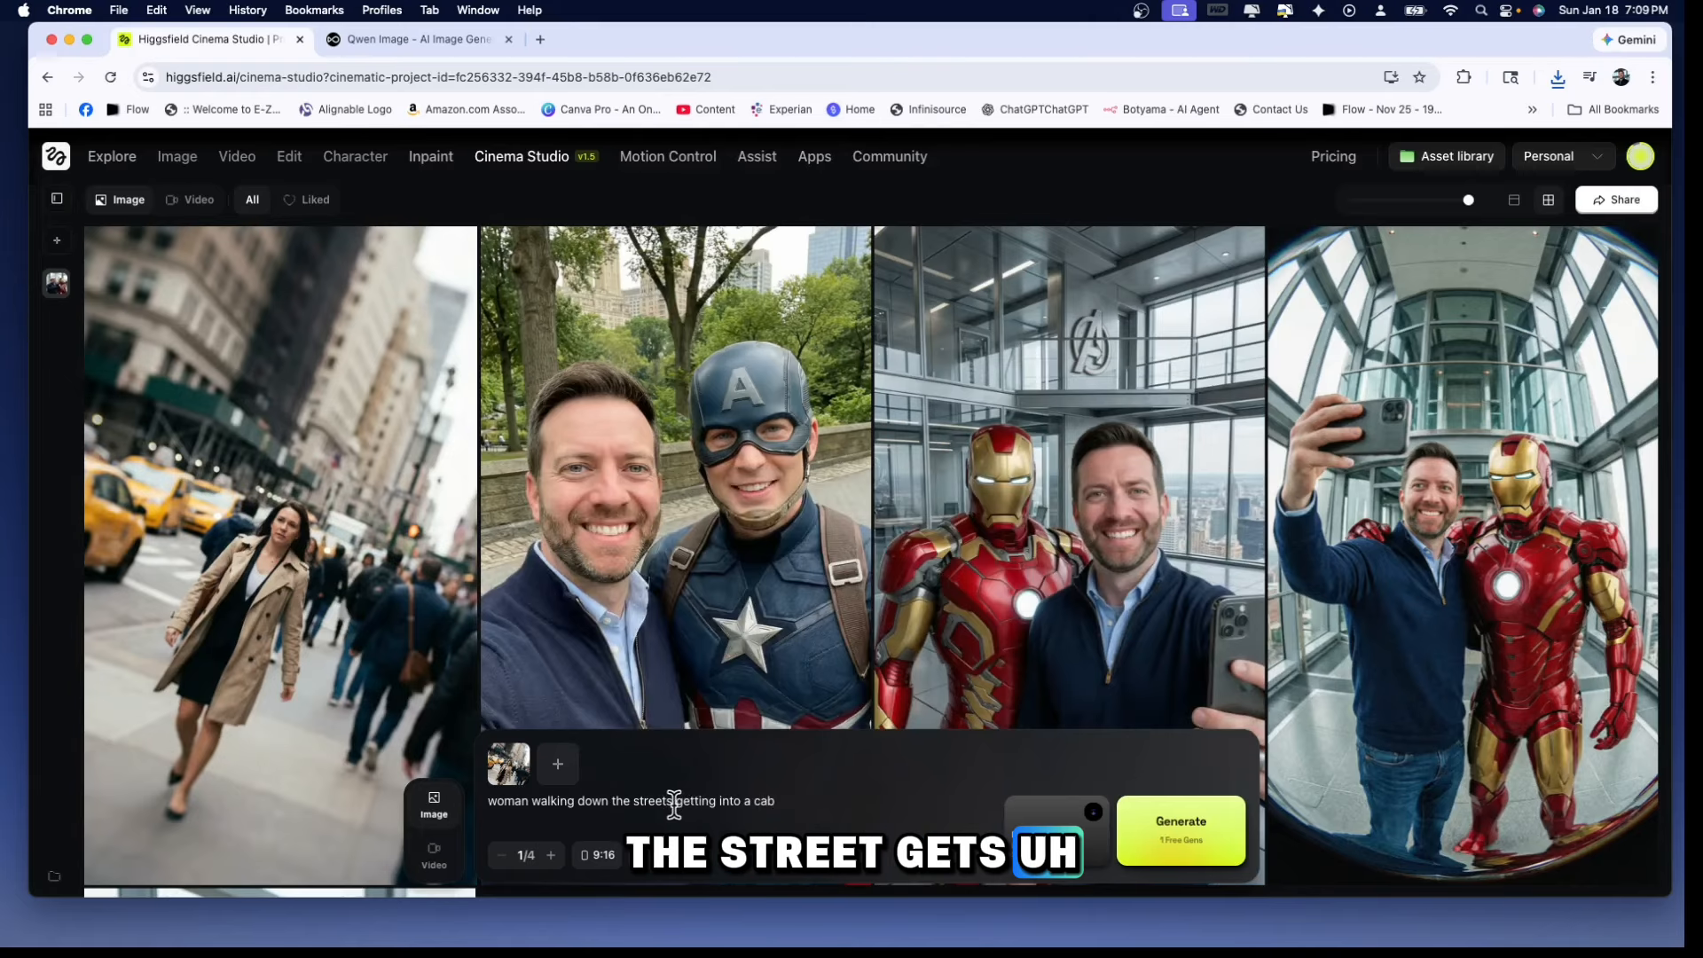
pyautogui.click(1177, 851)
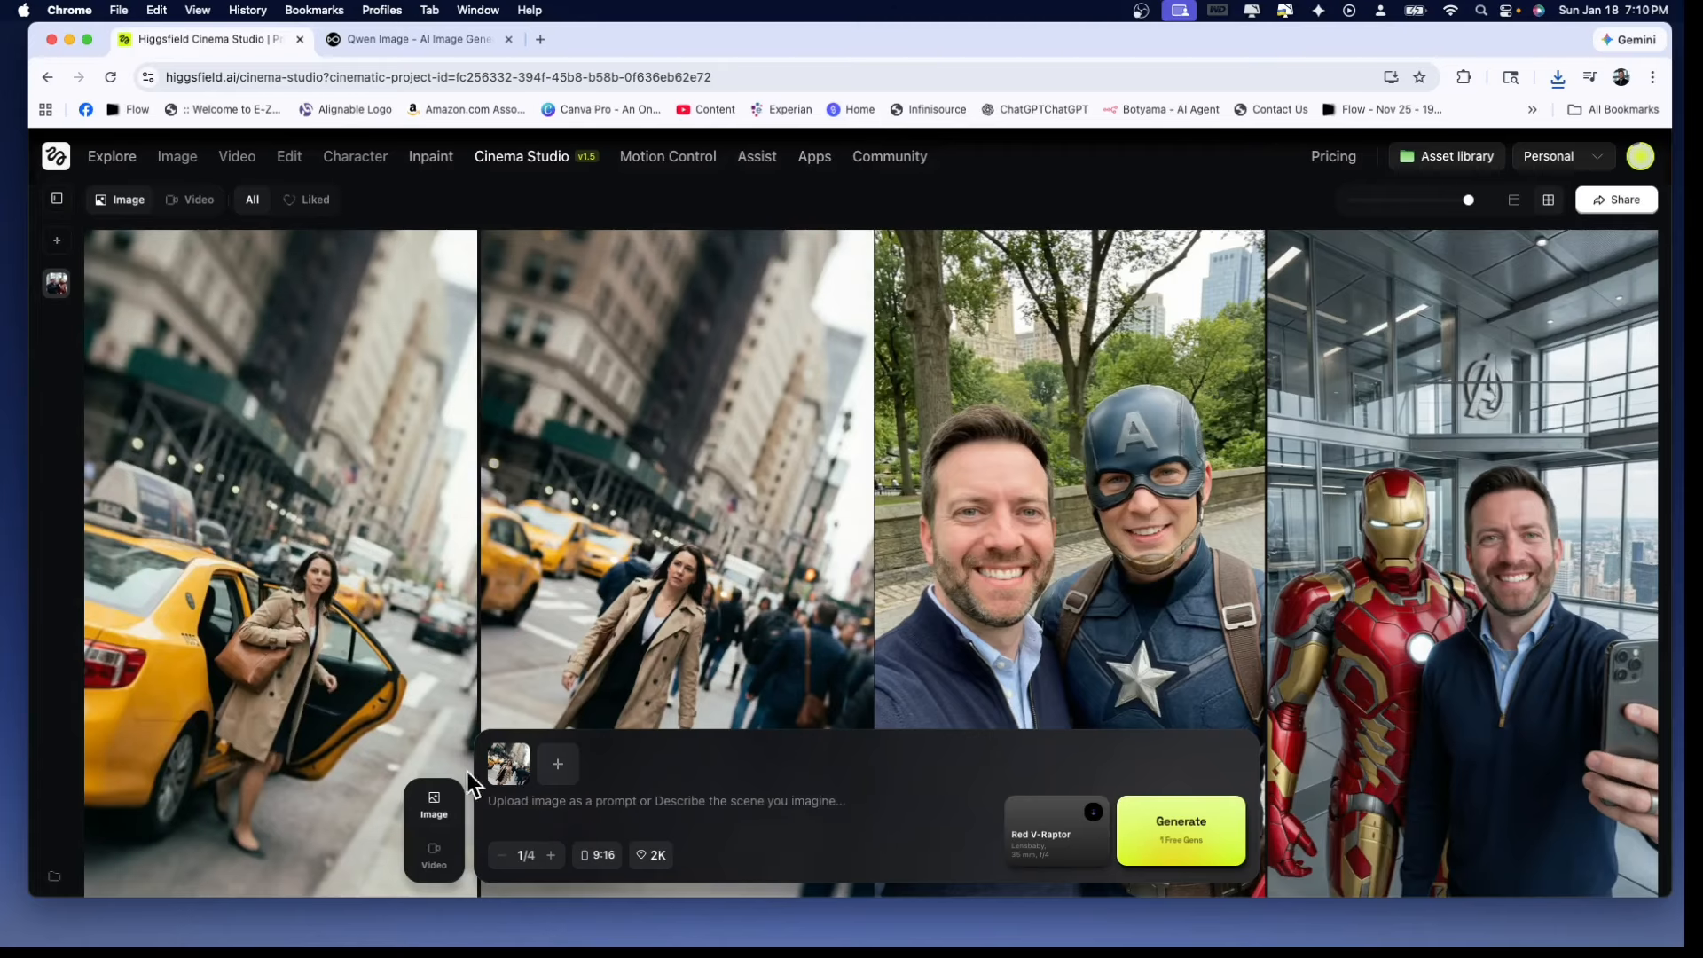
# Replace the reference image with the downloaded shot of the woman at the cab and generate an image from "cab car drives away"
pyautogui.moveTo(516, 759)
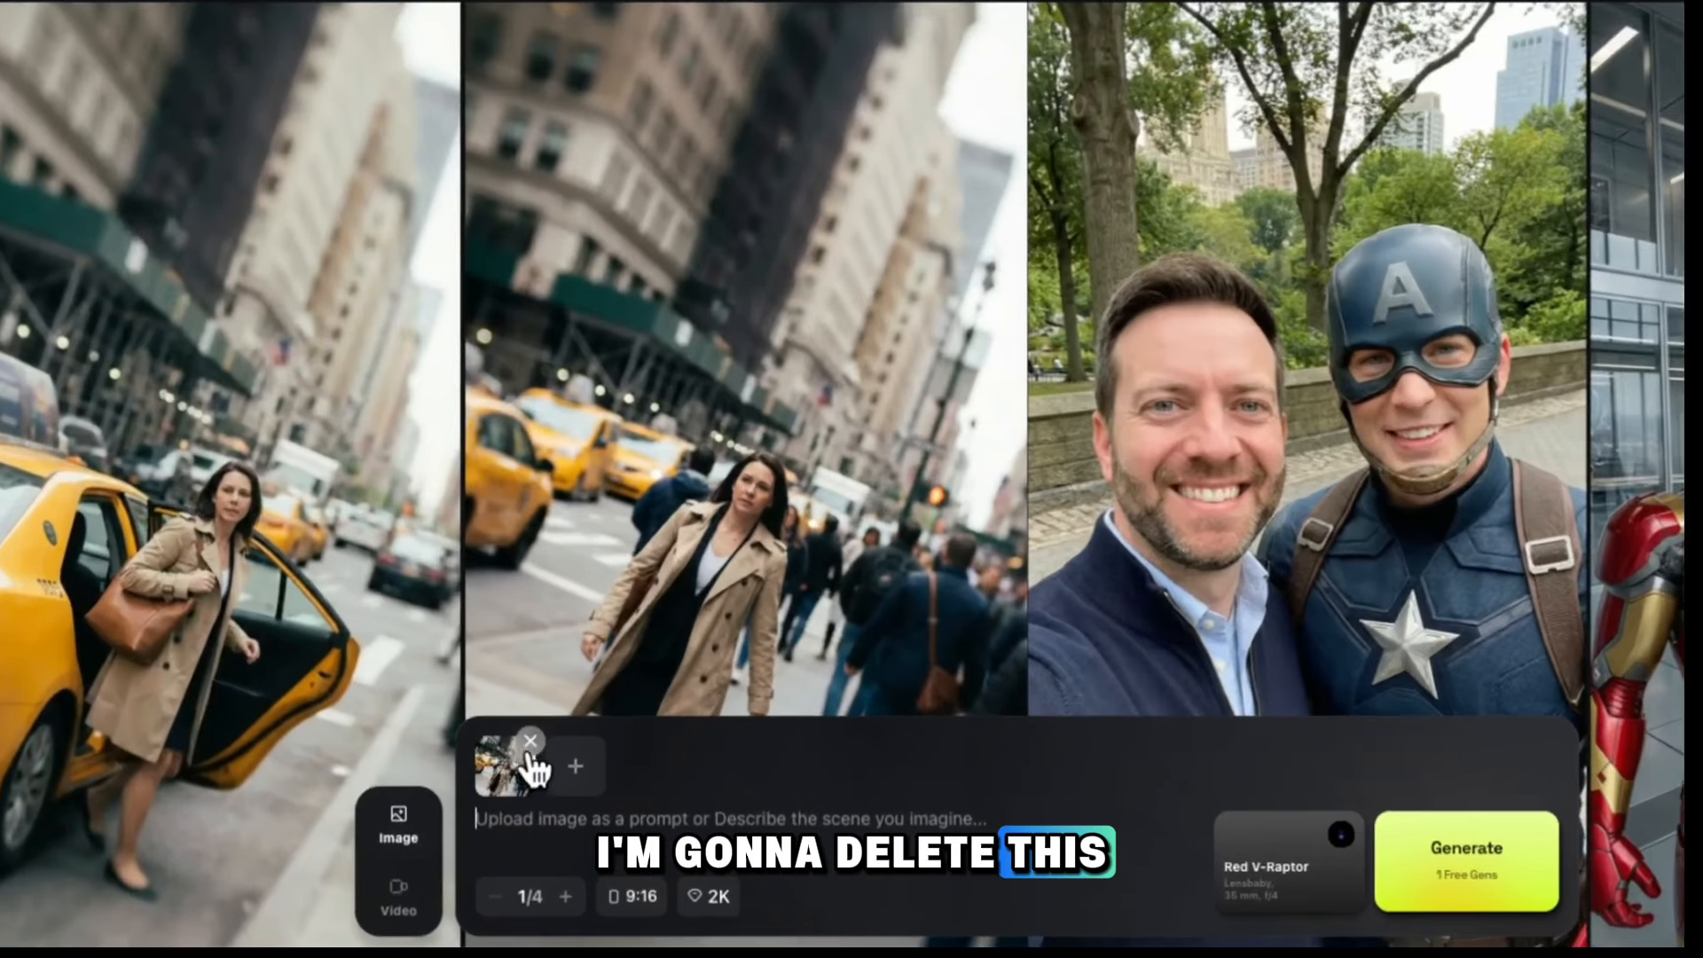
pyautogui.click(529, 743)
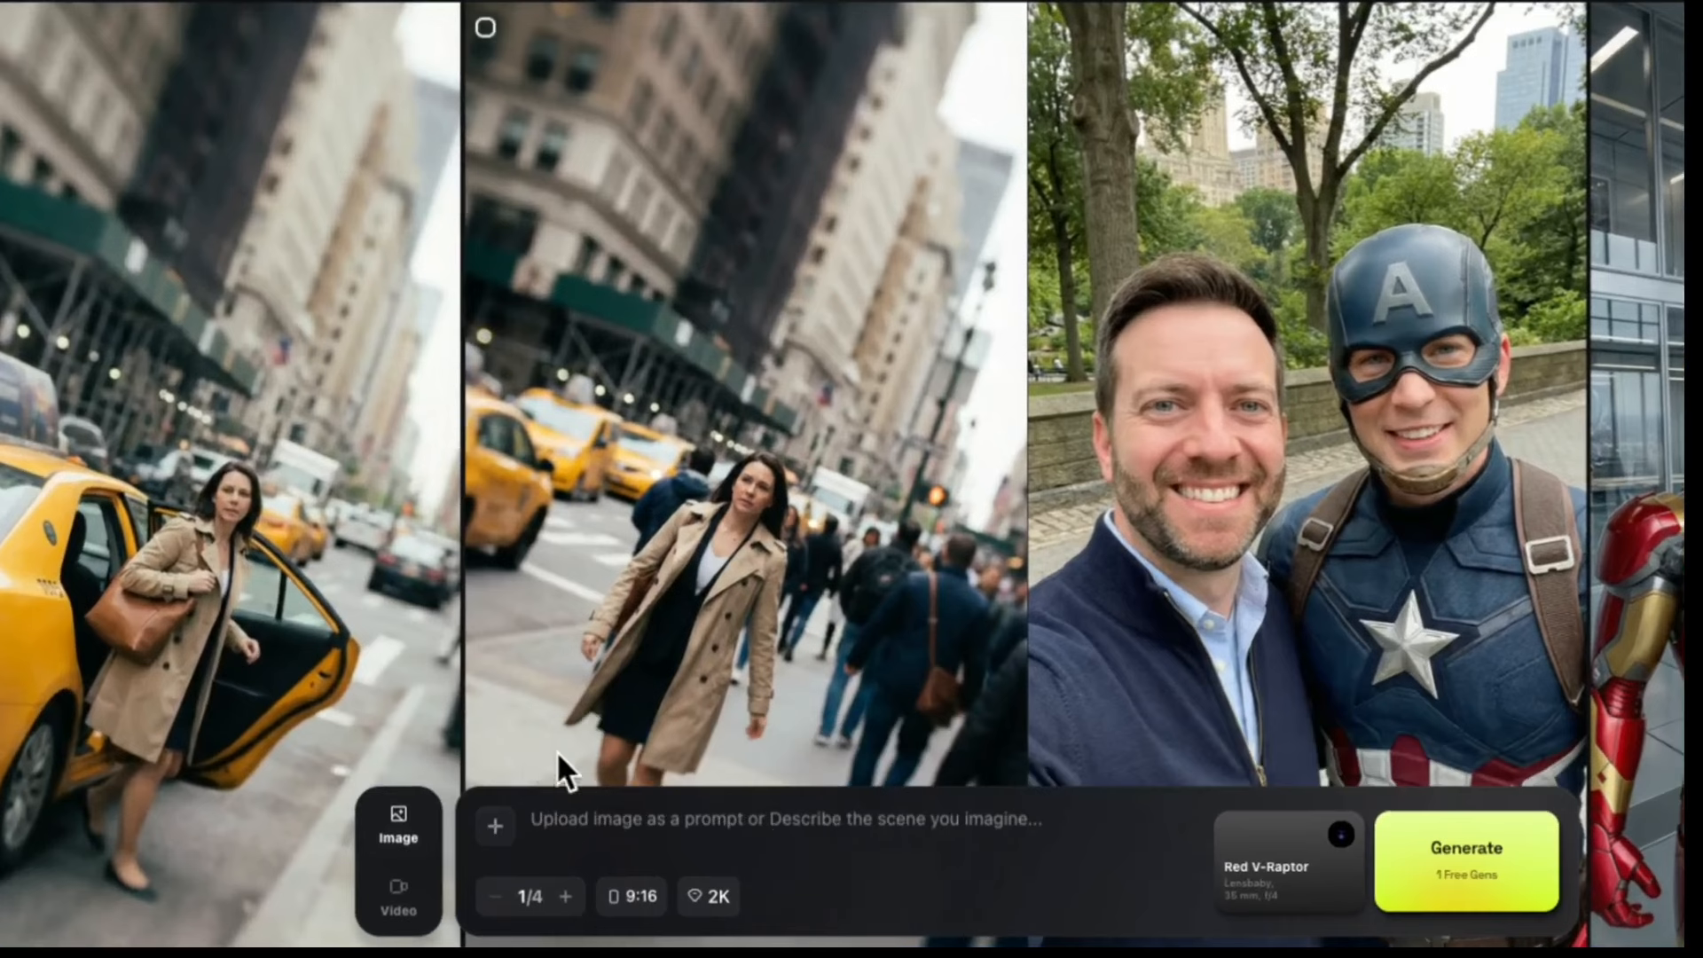
pyautogui.click(495, 830)
pyautogui.click(604, 532)
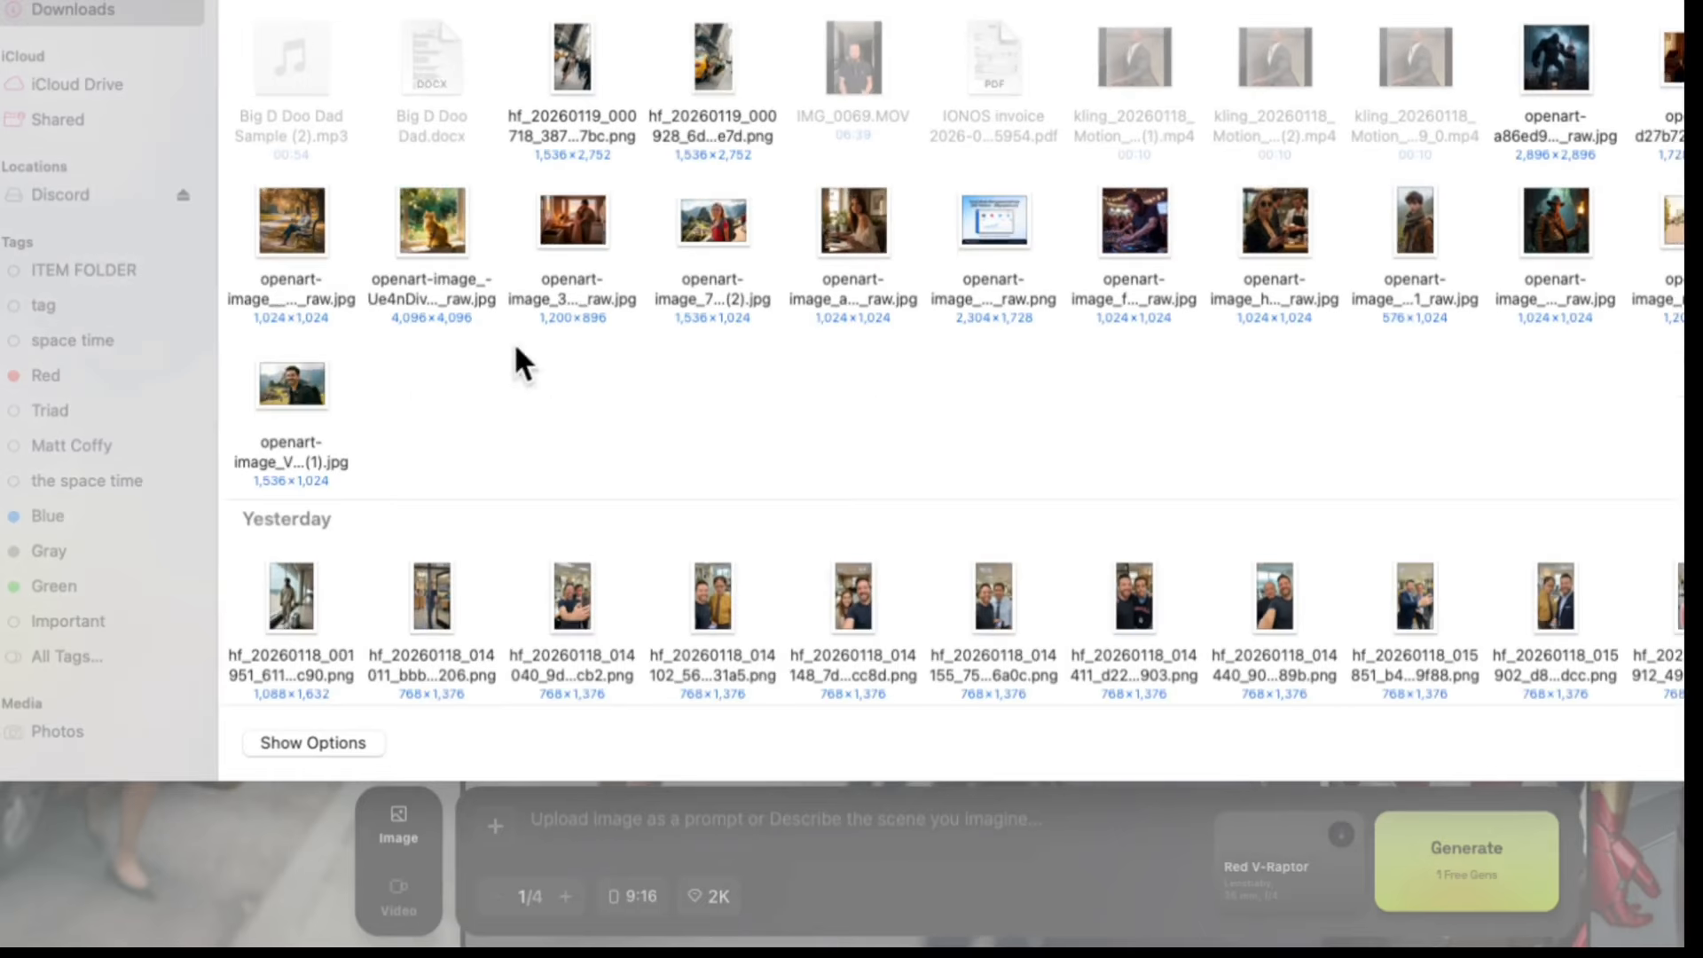
pyautogui.doubleClick(685, 104)
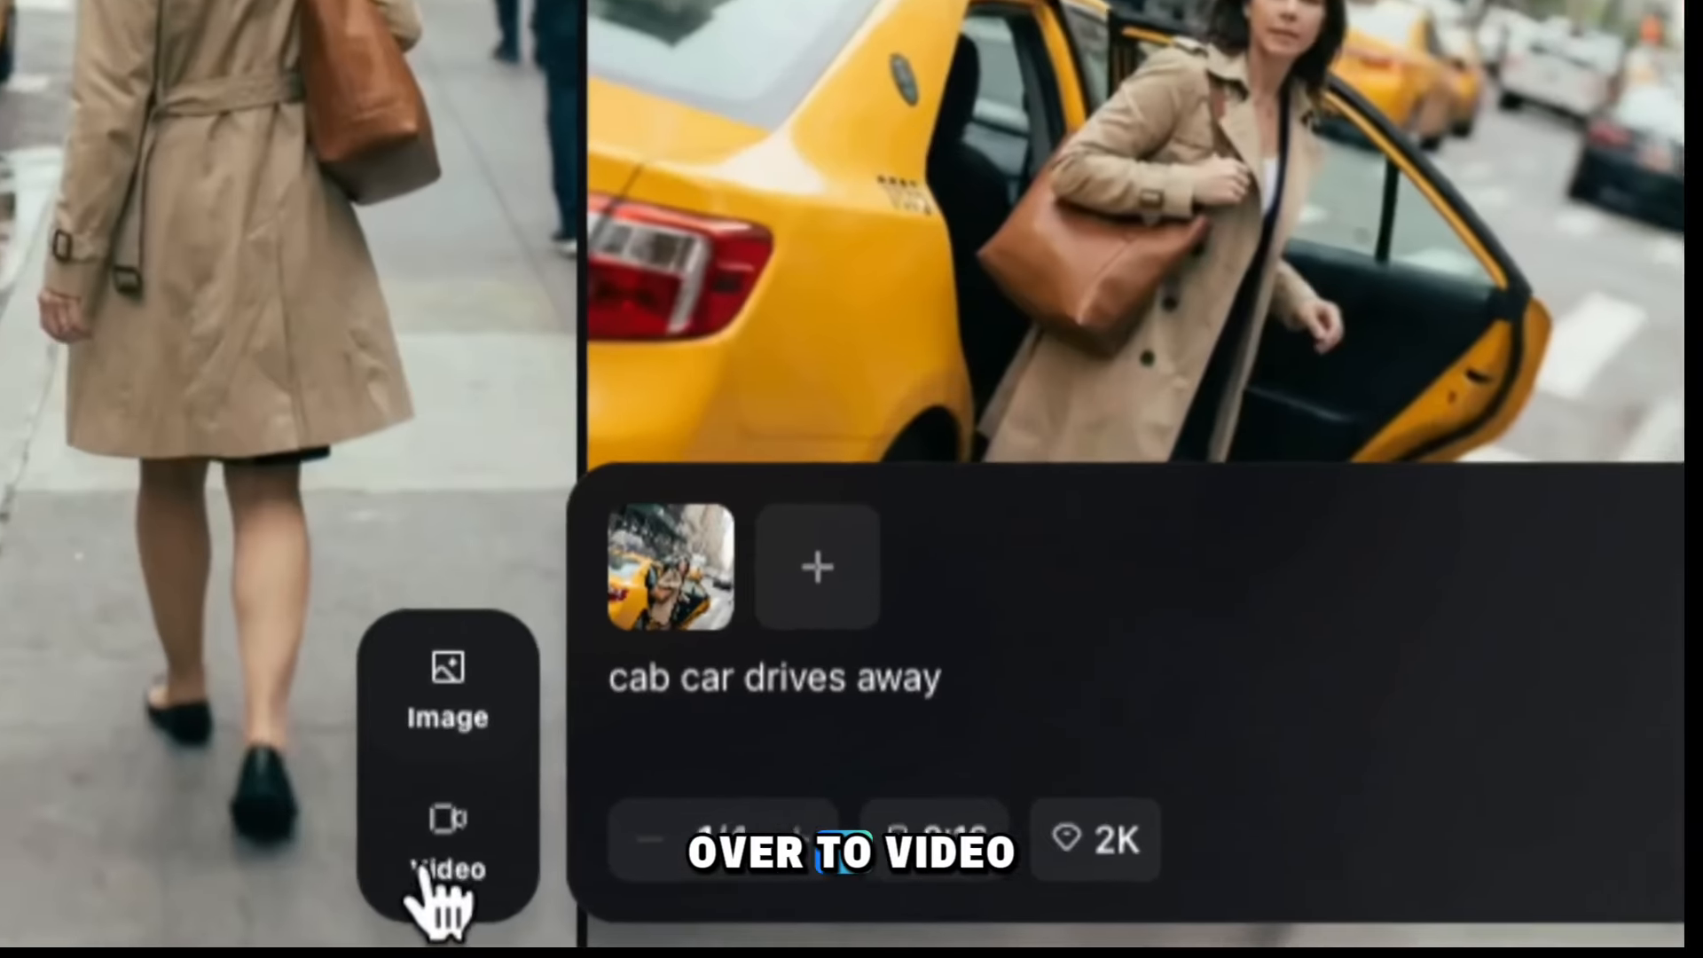
# Switch Cinema Studio to video creation and remove the existing start and end frames
pyautogui.click(432, 869)
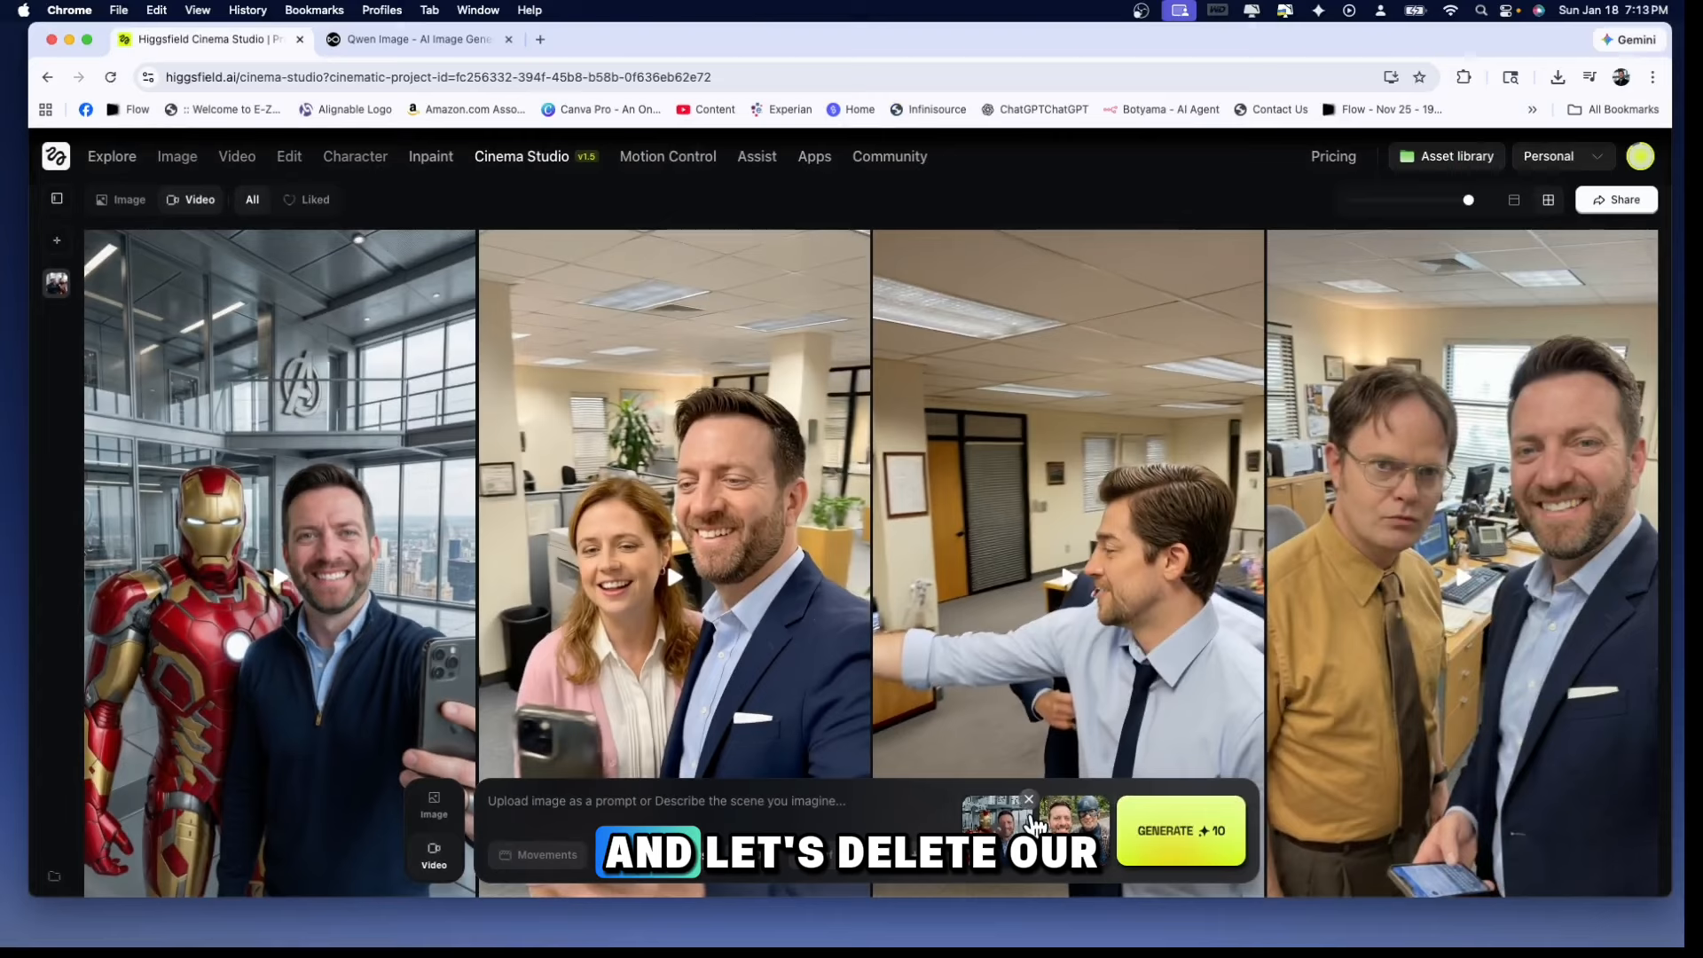
pyautogui.click(1029, 800)
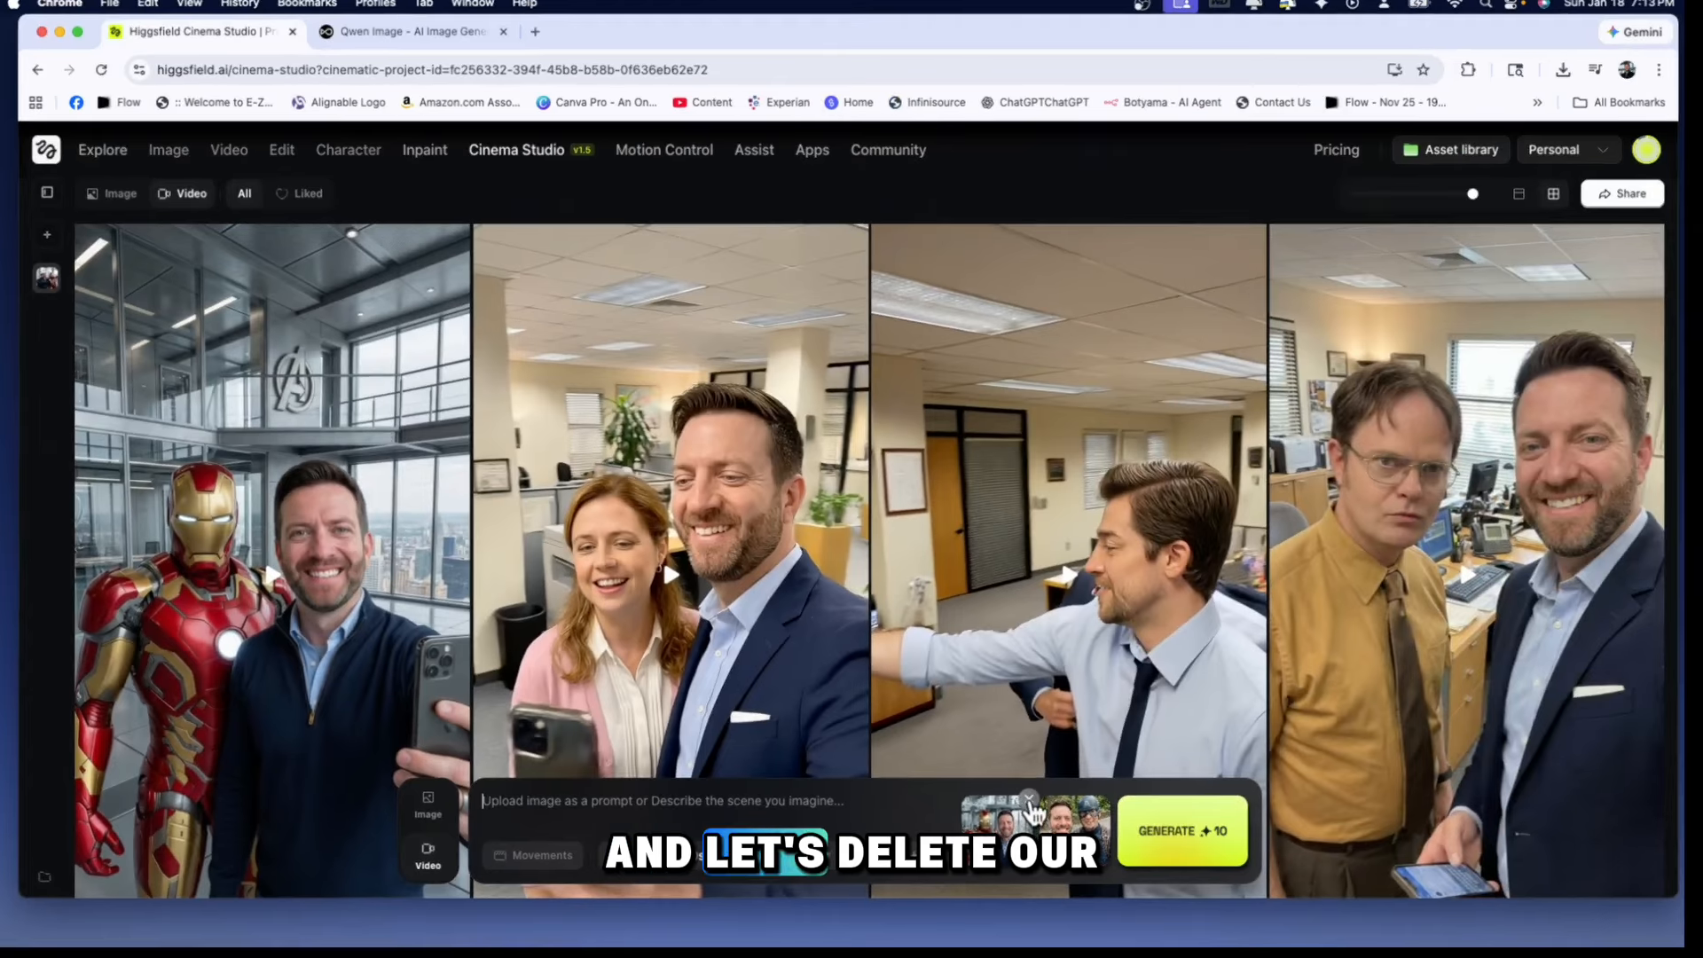
pyautogui.click(1105, 799)
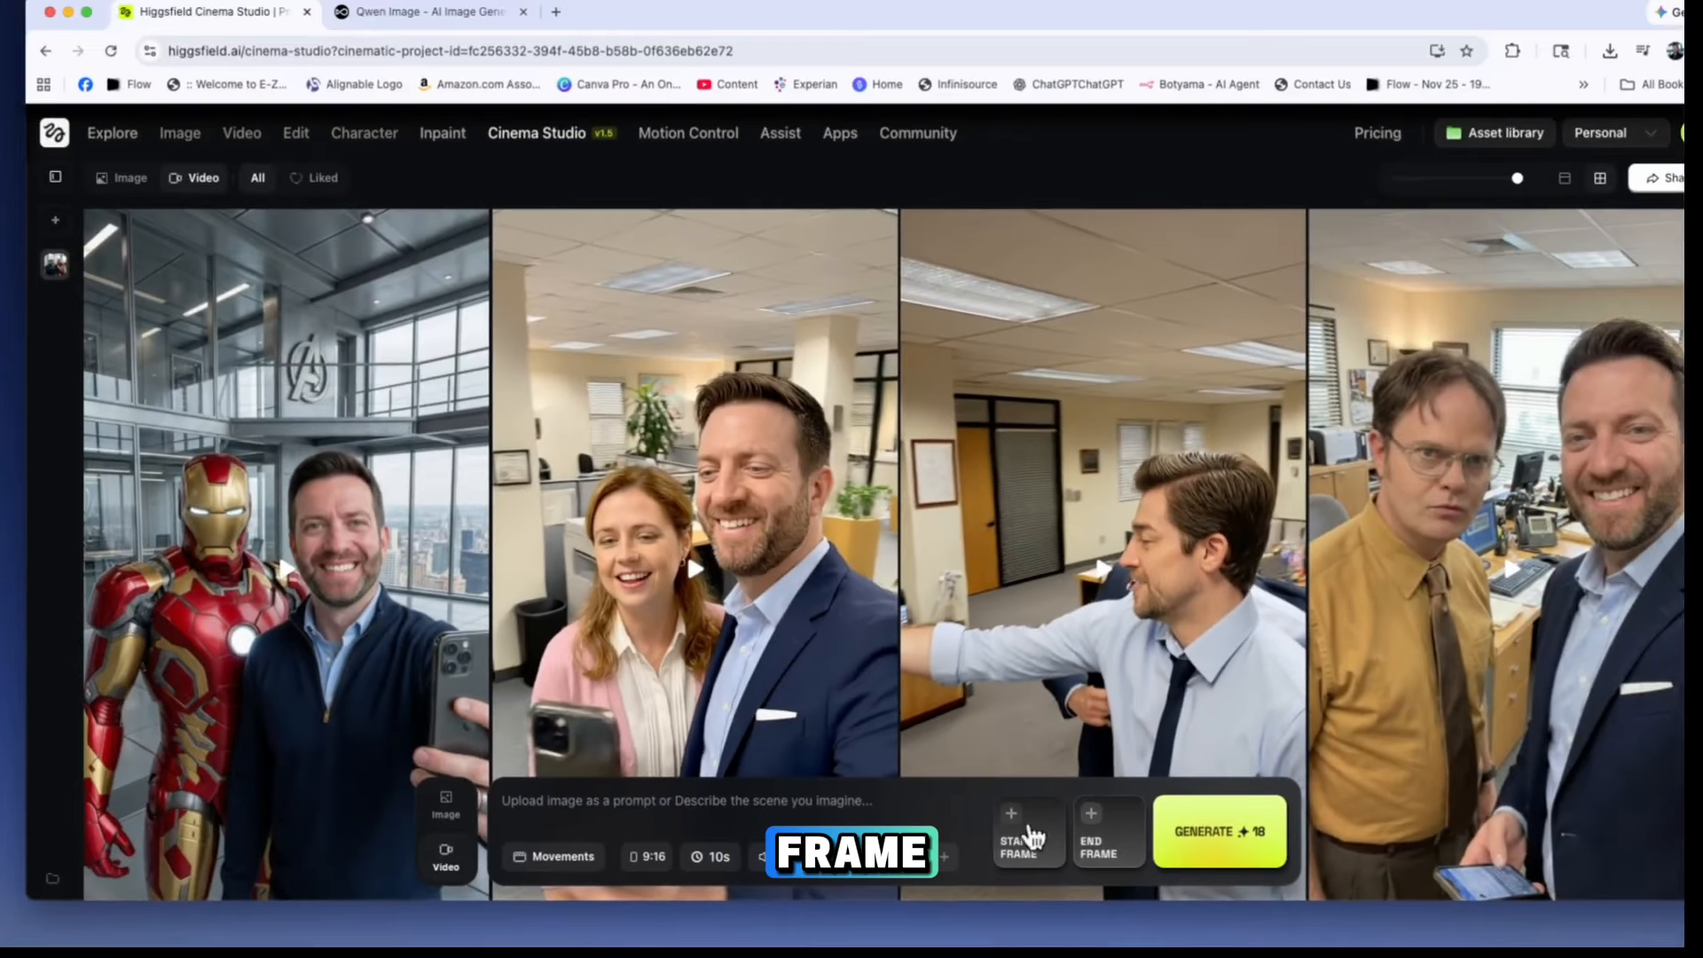
# Generate a video from "woman gets into the cab", with the walking shot as start frame and the cab shot as end frame
pyautogui.click(1012, 818)
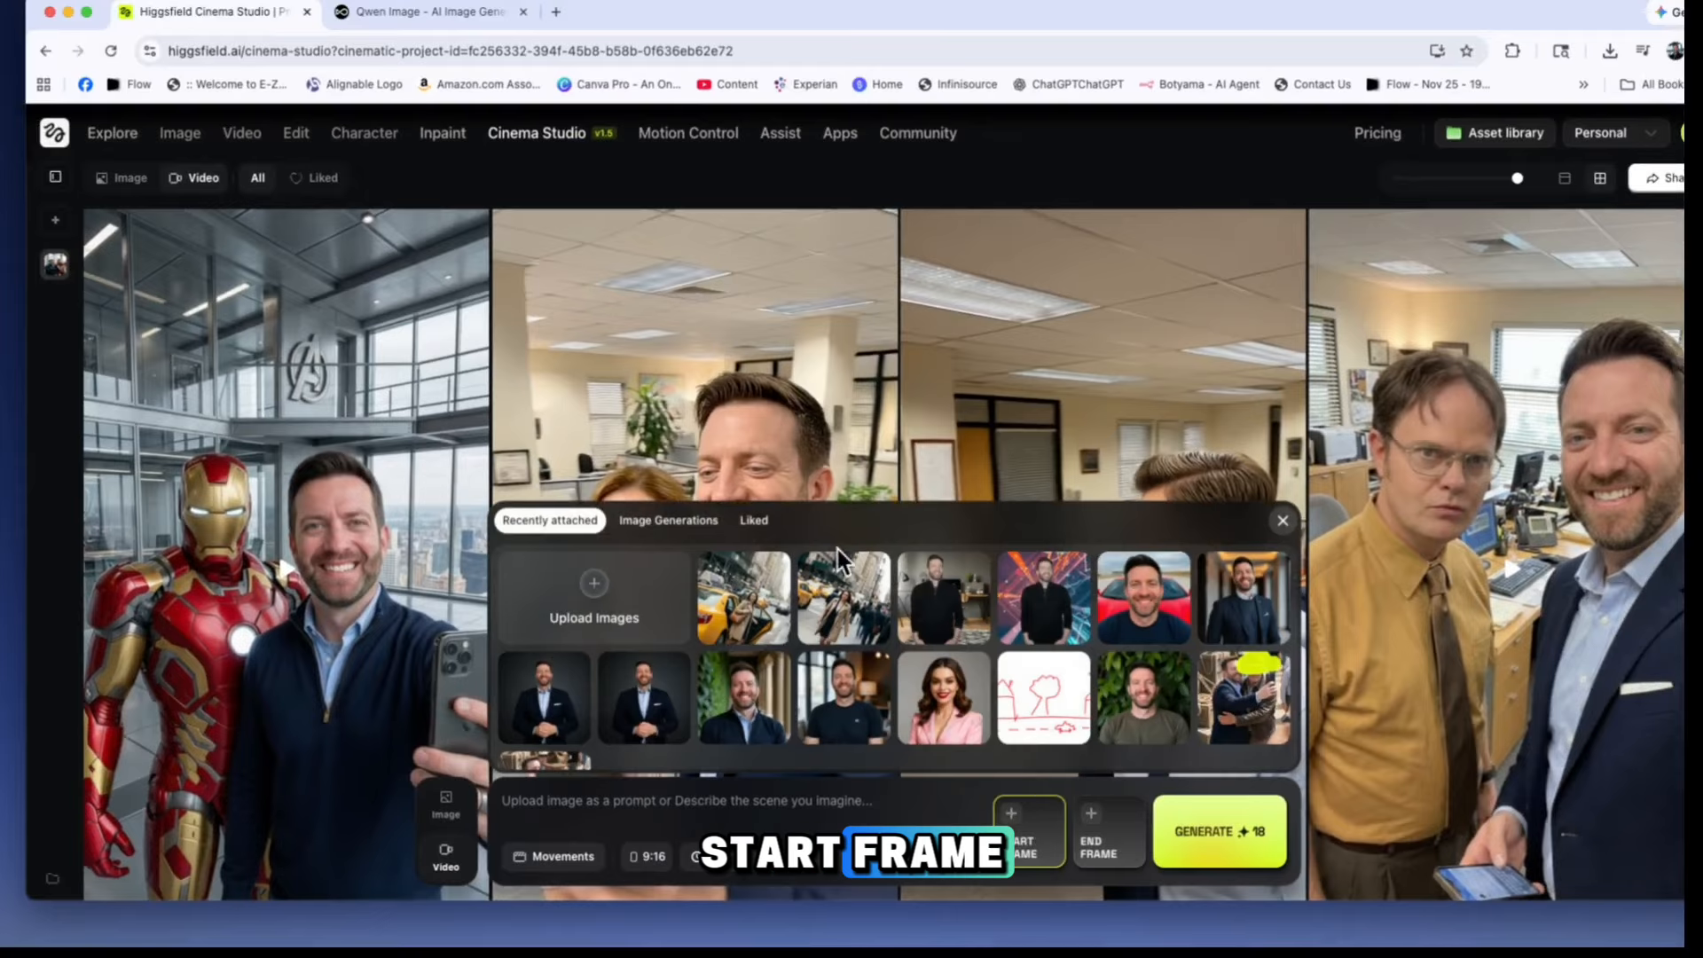
pyautogui.click(845, 584)
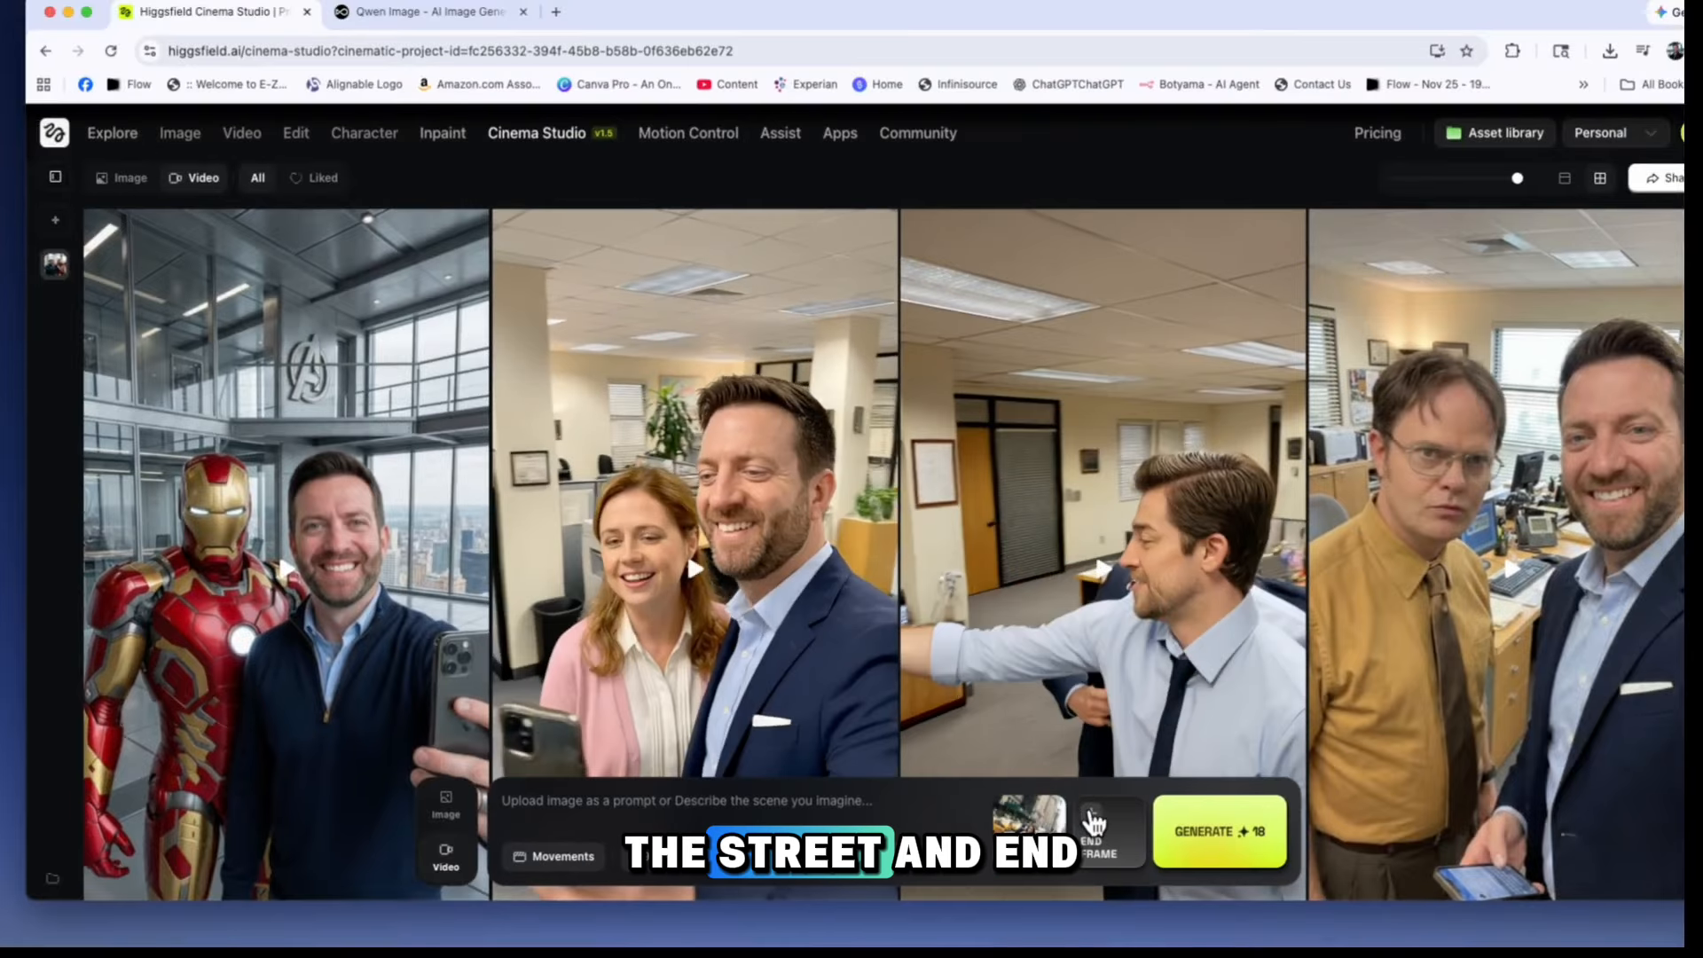
pyautogui.click(1092, 816)
pyautogui.click(756, 602)
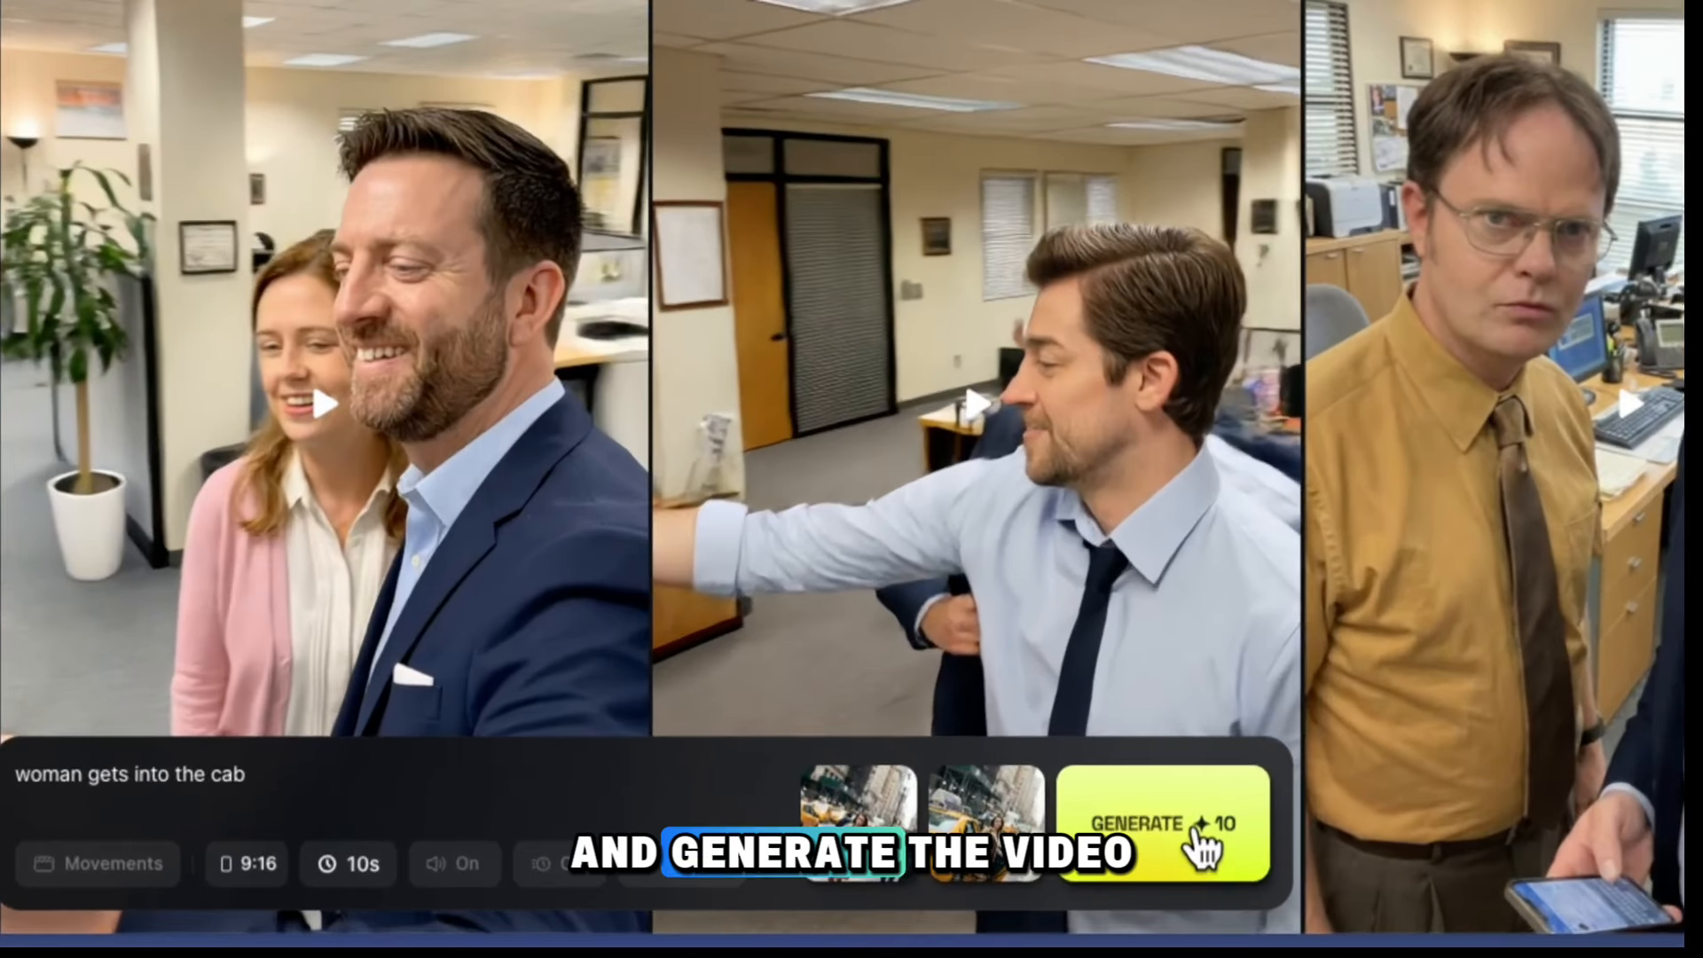
pyautogui.click(1208, 848)
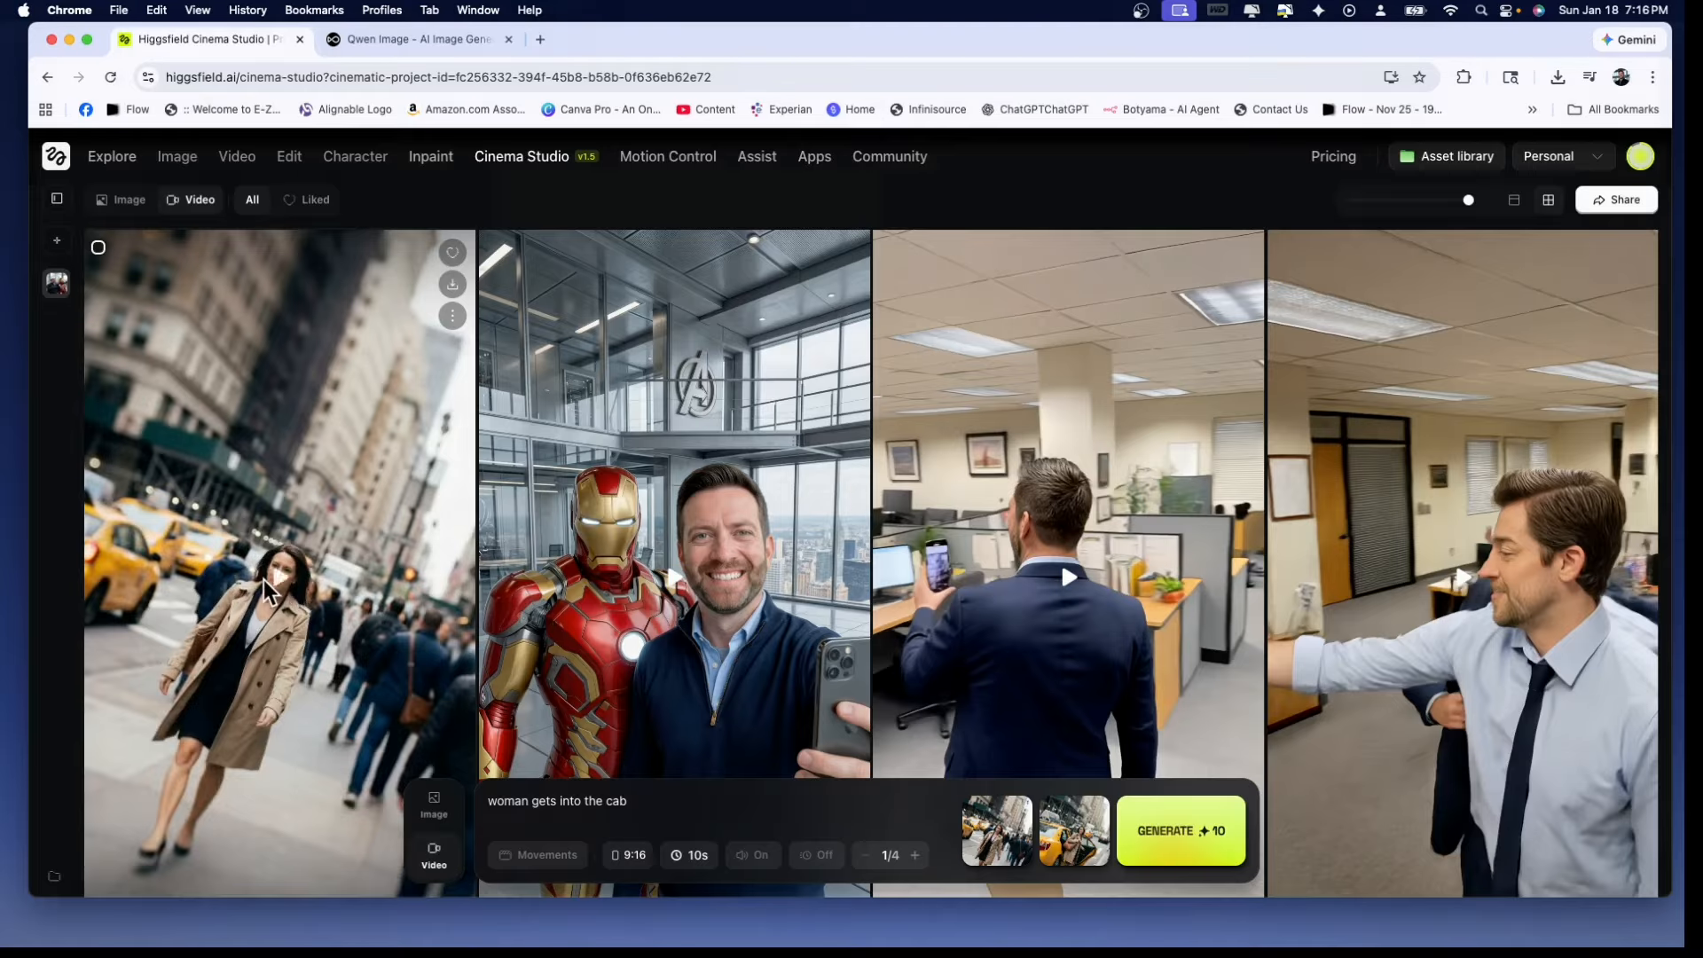
# Play and pause the generated cab video, and review it against the still images it was made from
pyautogui.click(284, 579)
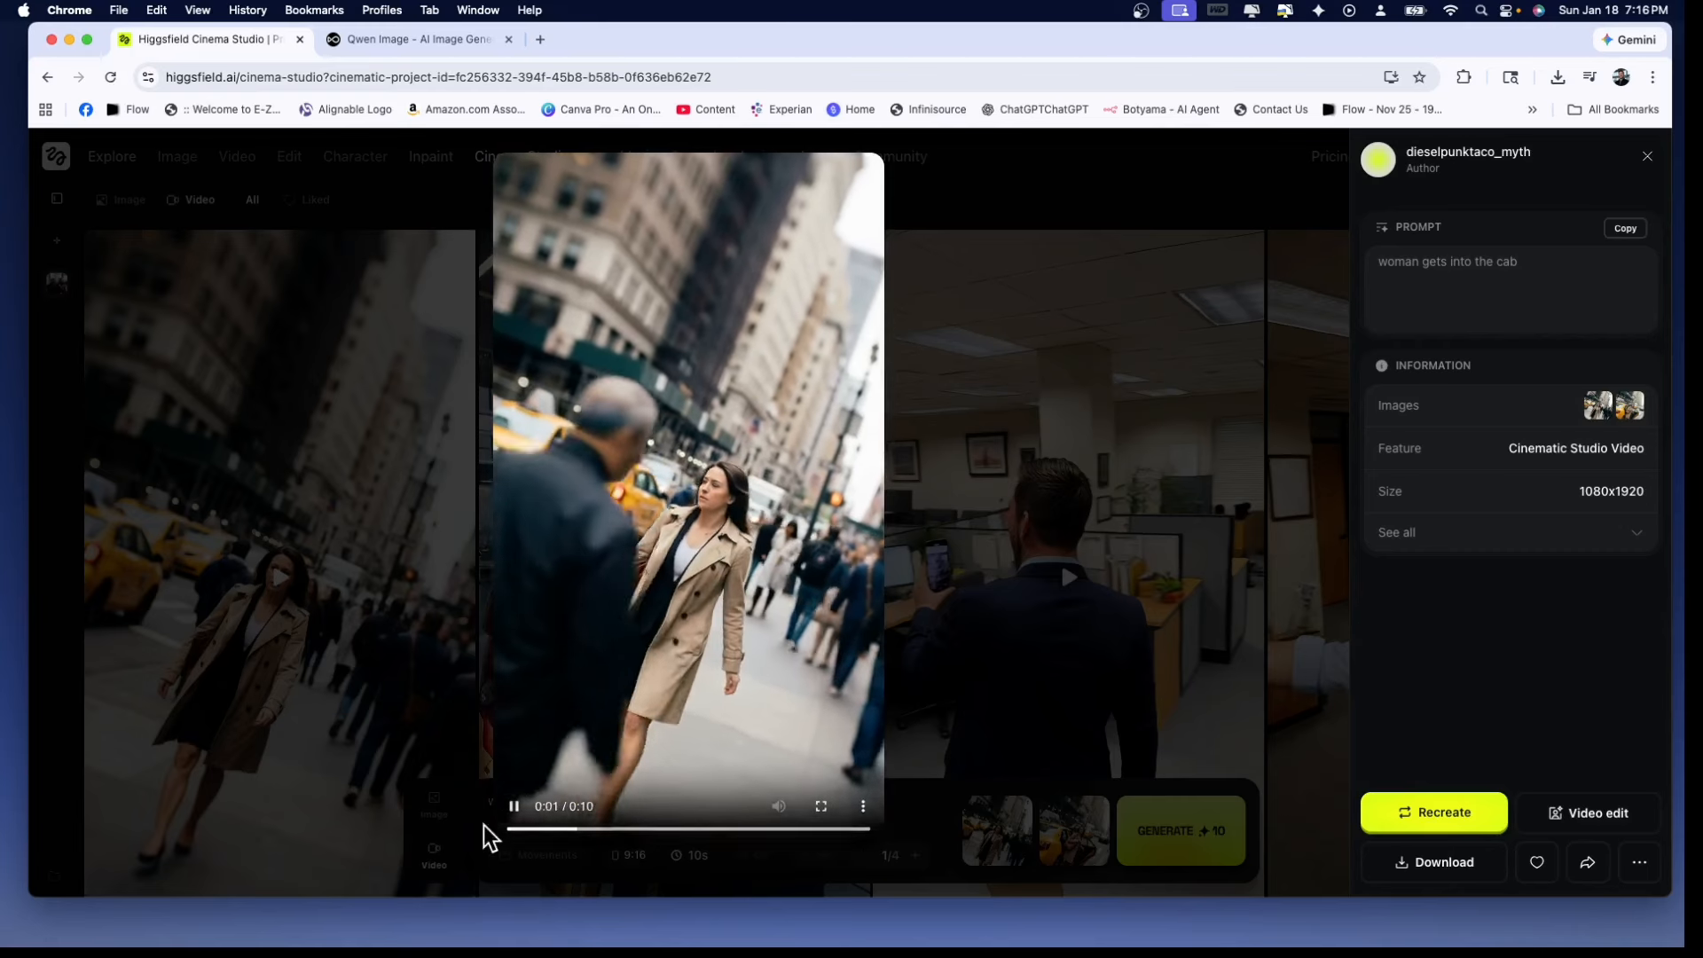
pyautogui.click(515, 806)
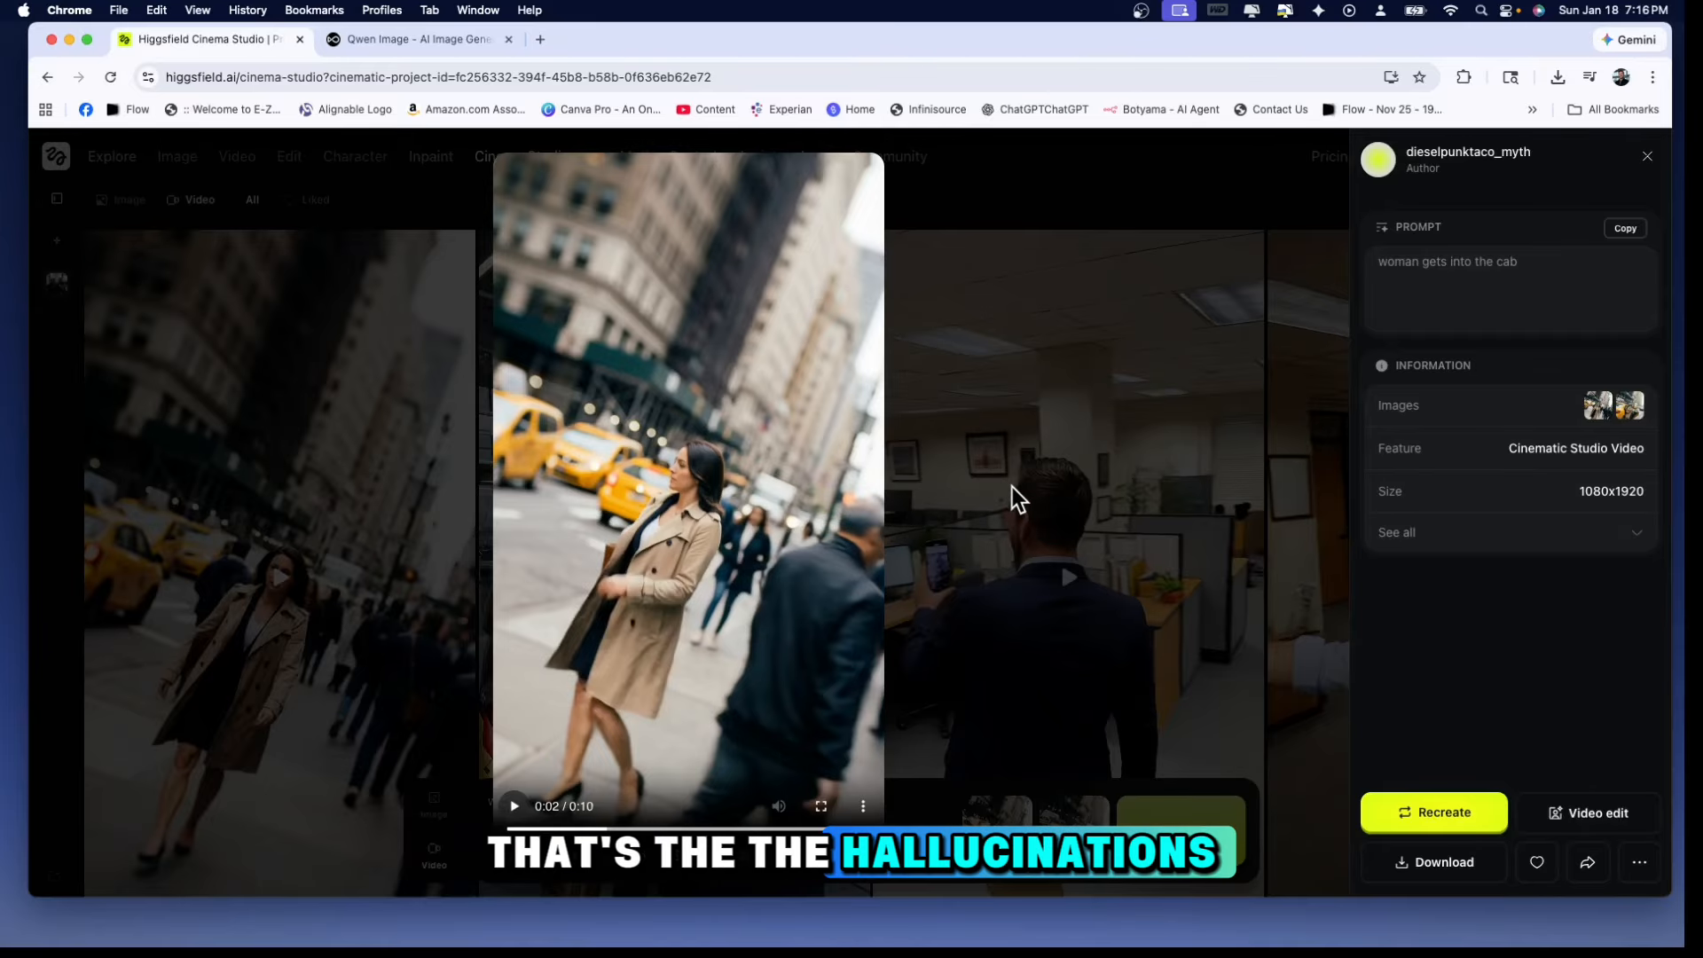
pyautogui.click(1023, 351)
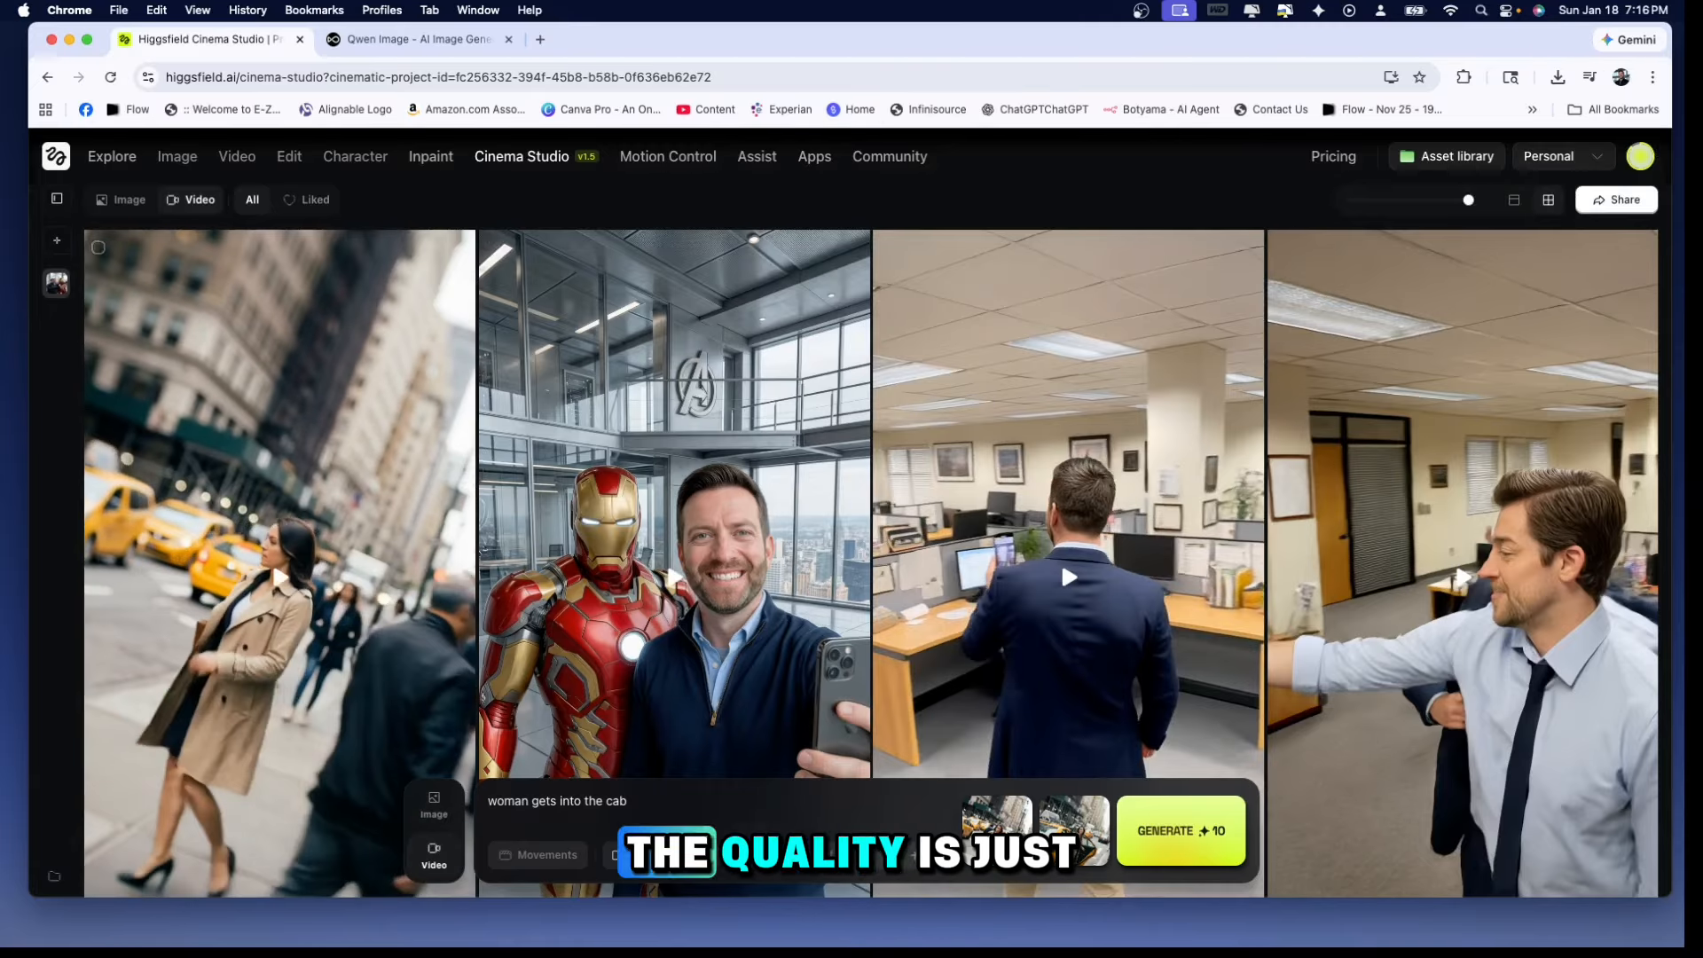
pyautogui.click(440, 806)
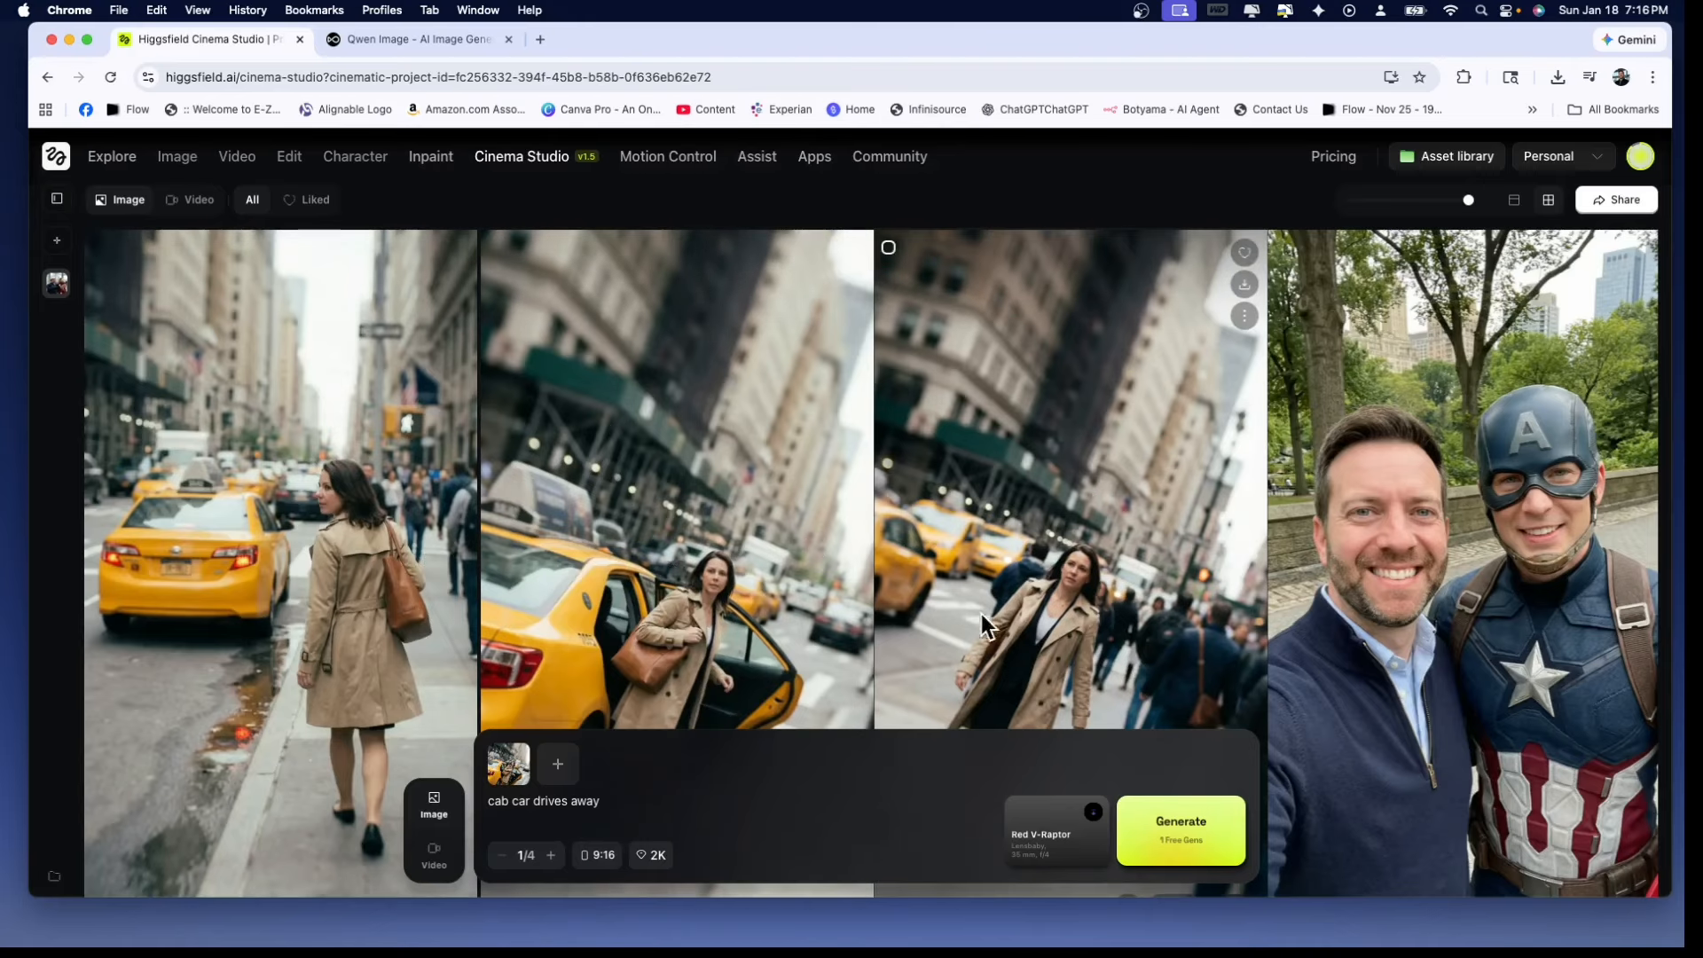
pyautogui.click(434, 854)
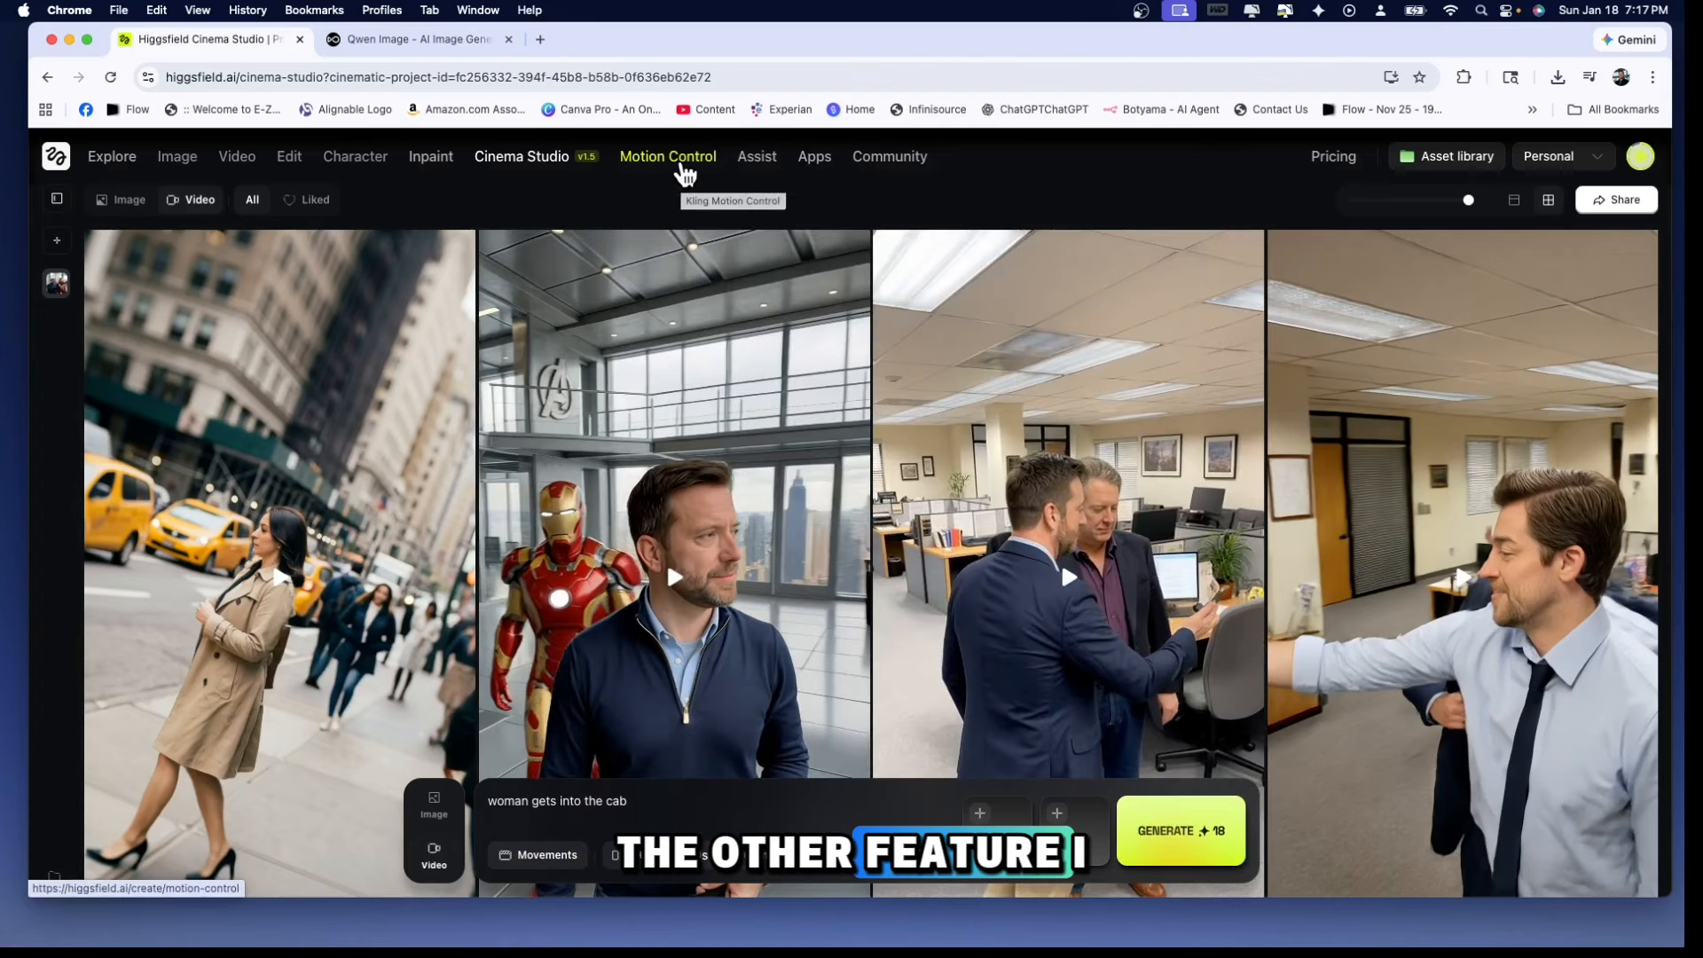
# Open Motion Control with its how-it-works guide and remove the loaded motion clip and character image
pyautogui.click(679, 163)
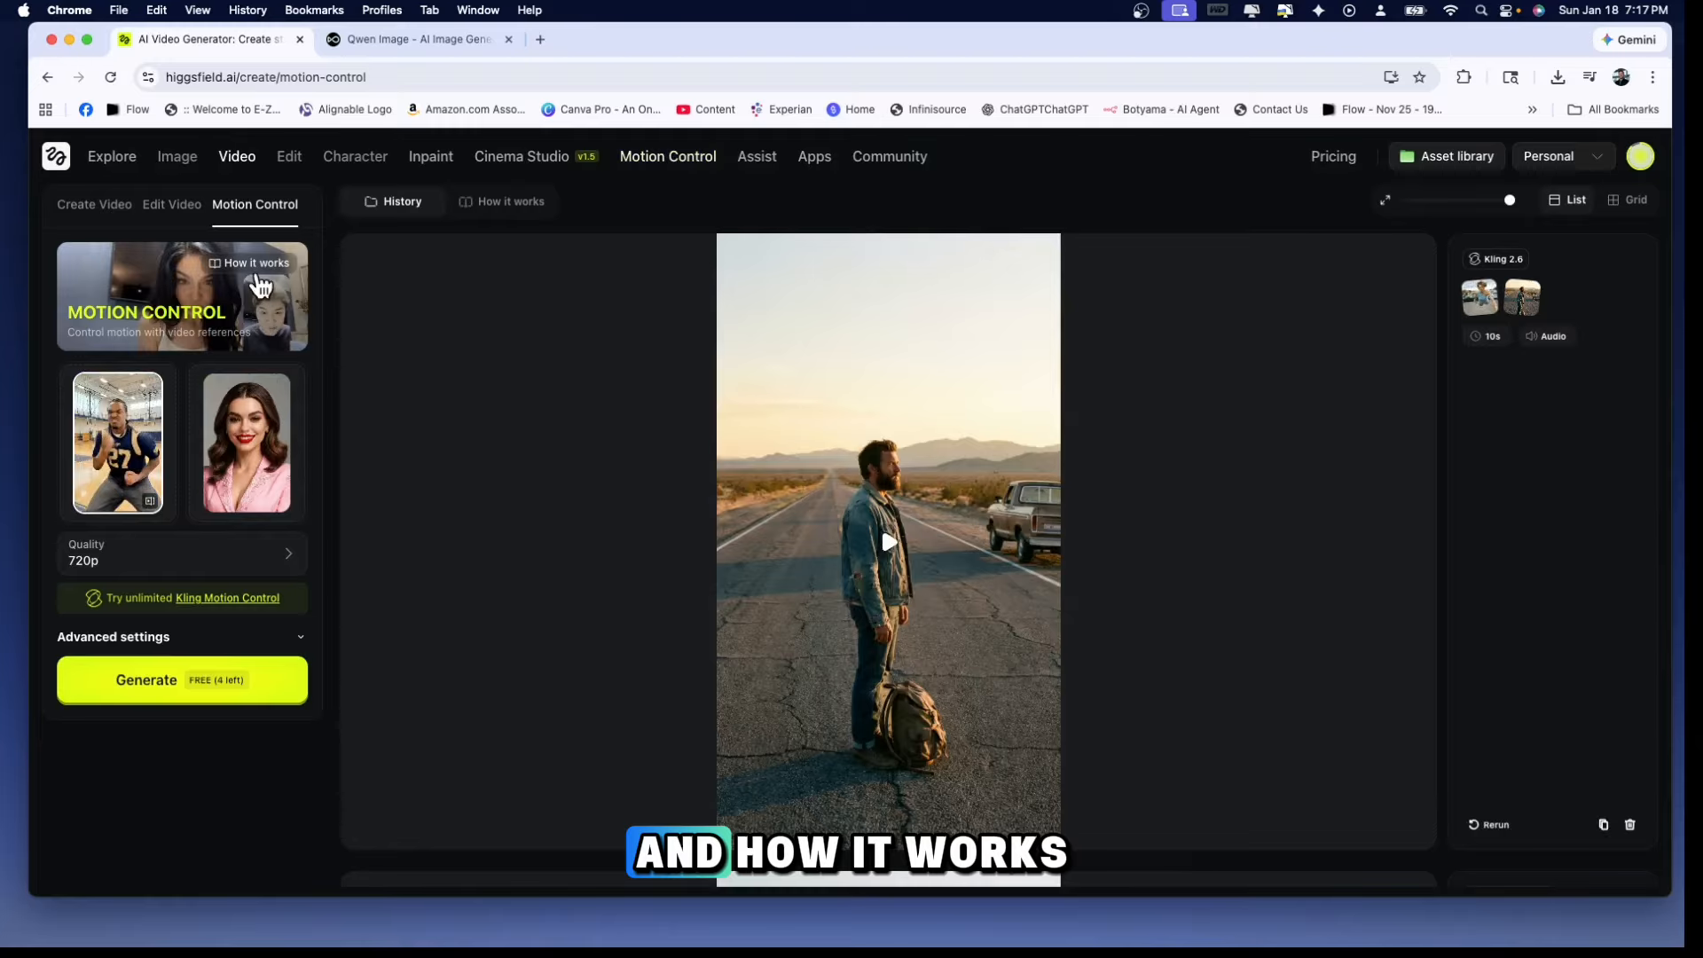
pyautogui.click(258, 264)
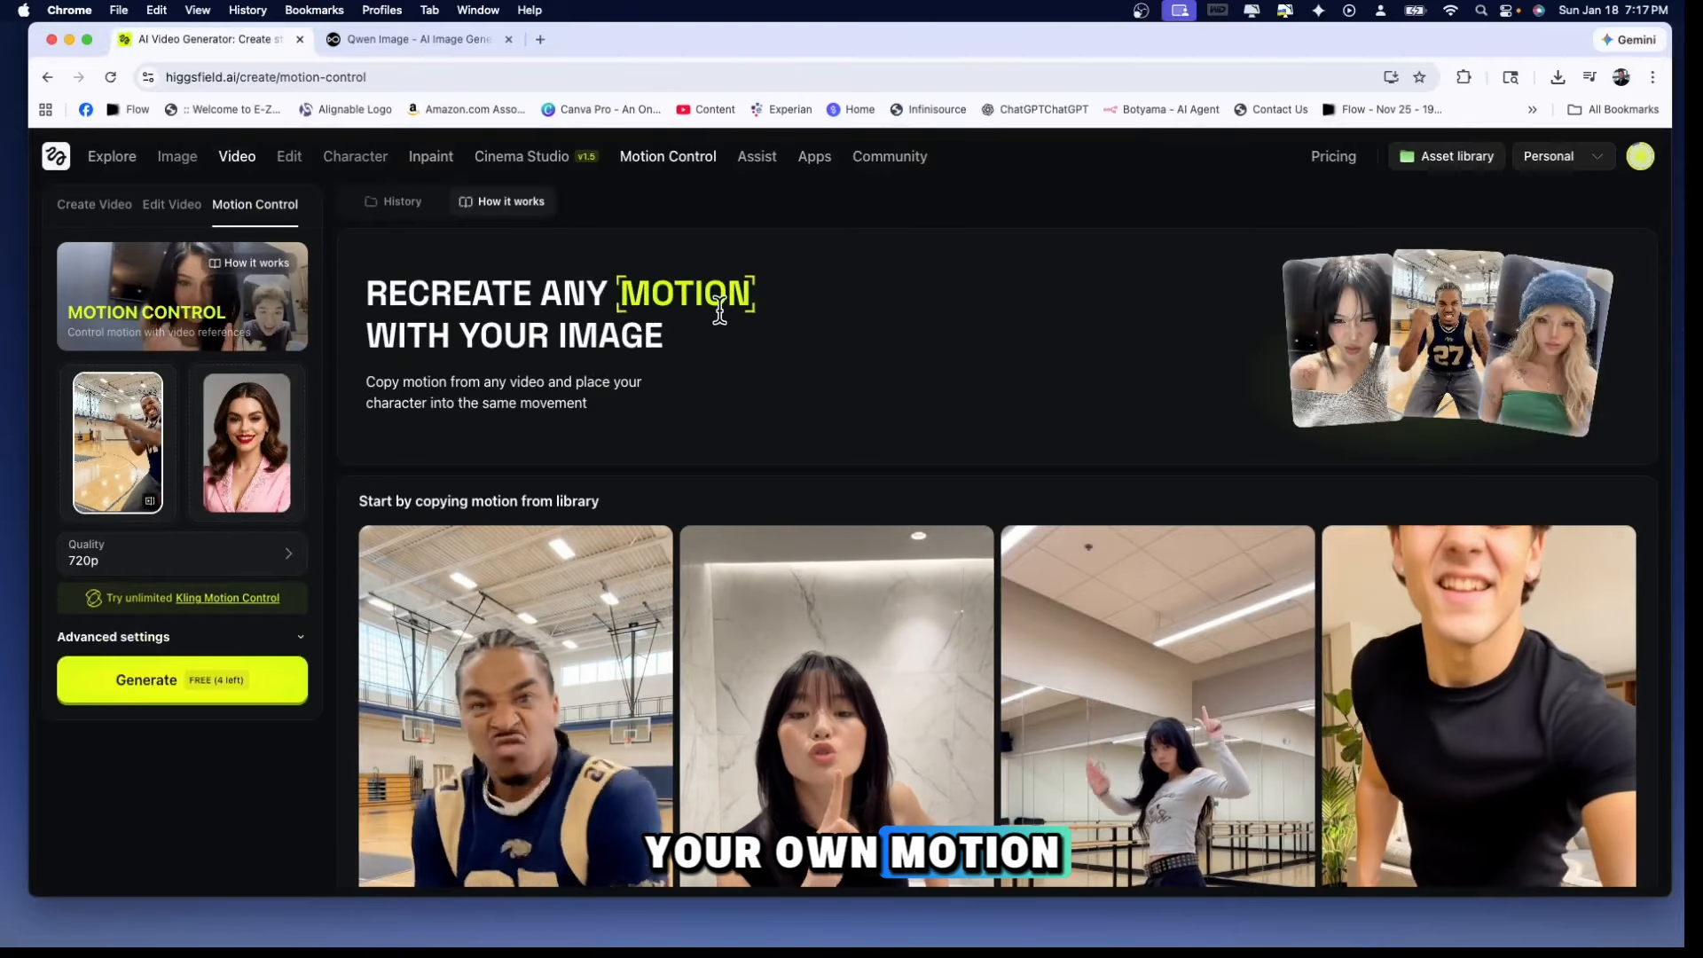
pyautogui.moveTo(99, 477)
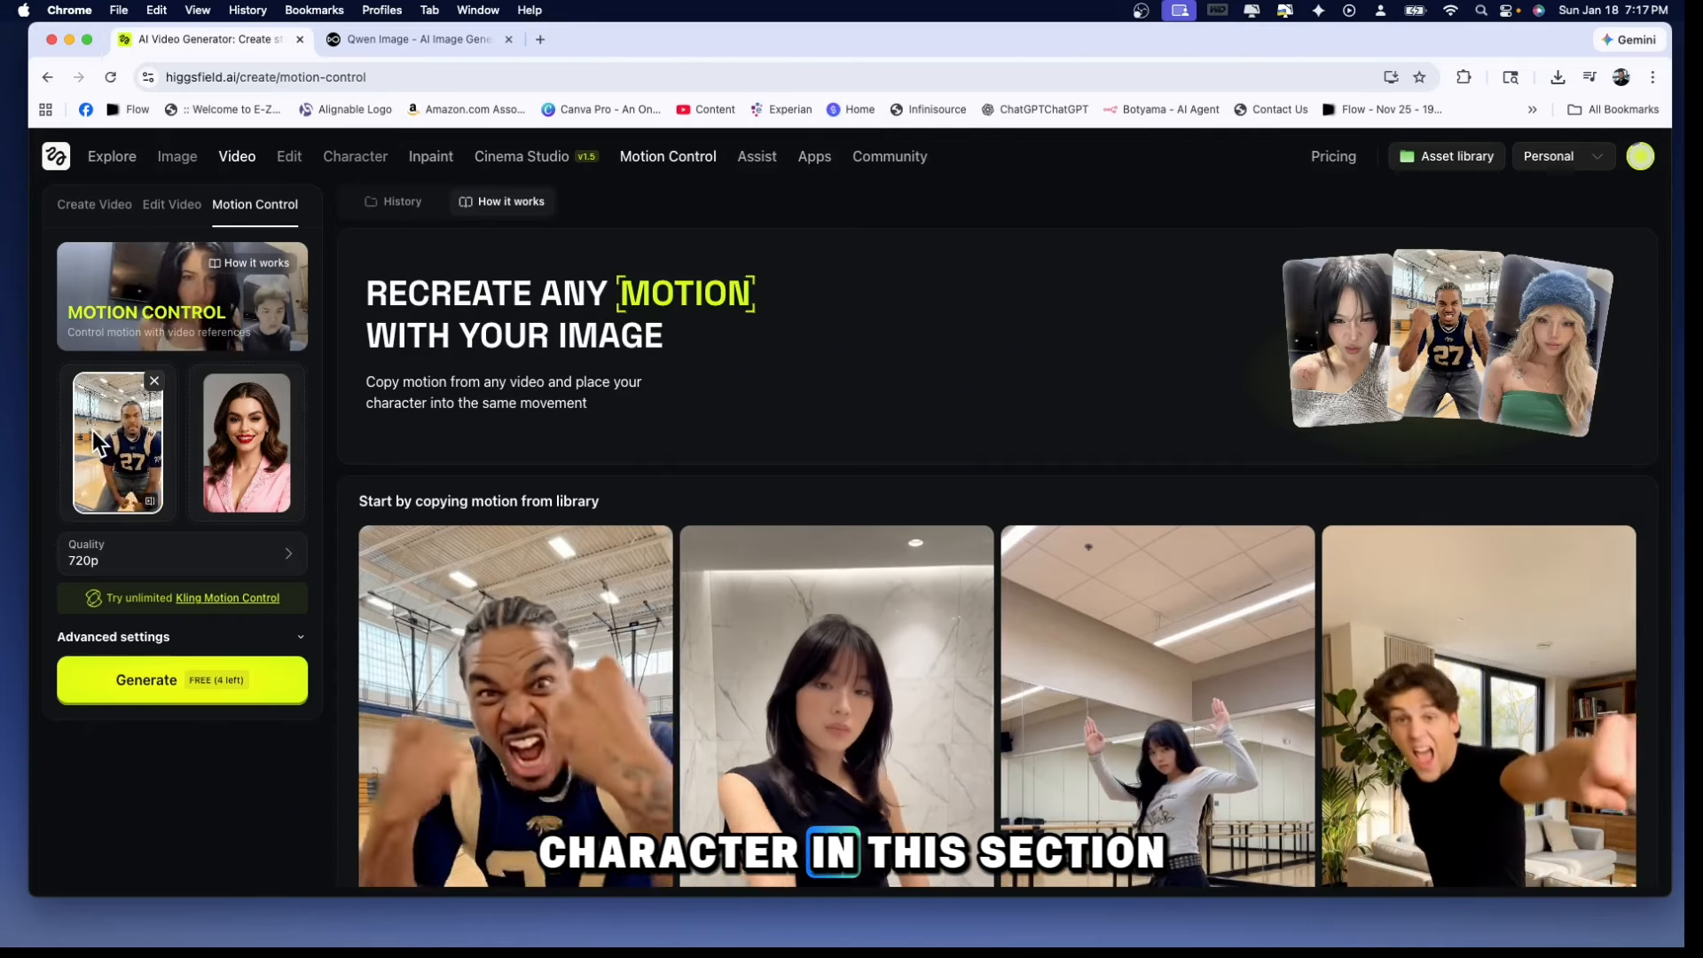
pyautogui.click(155, 383)
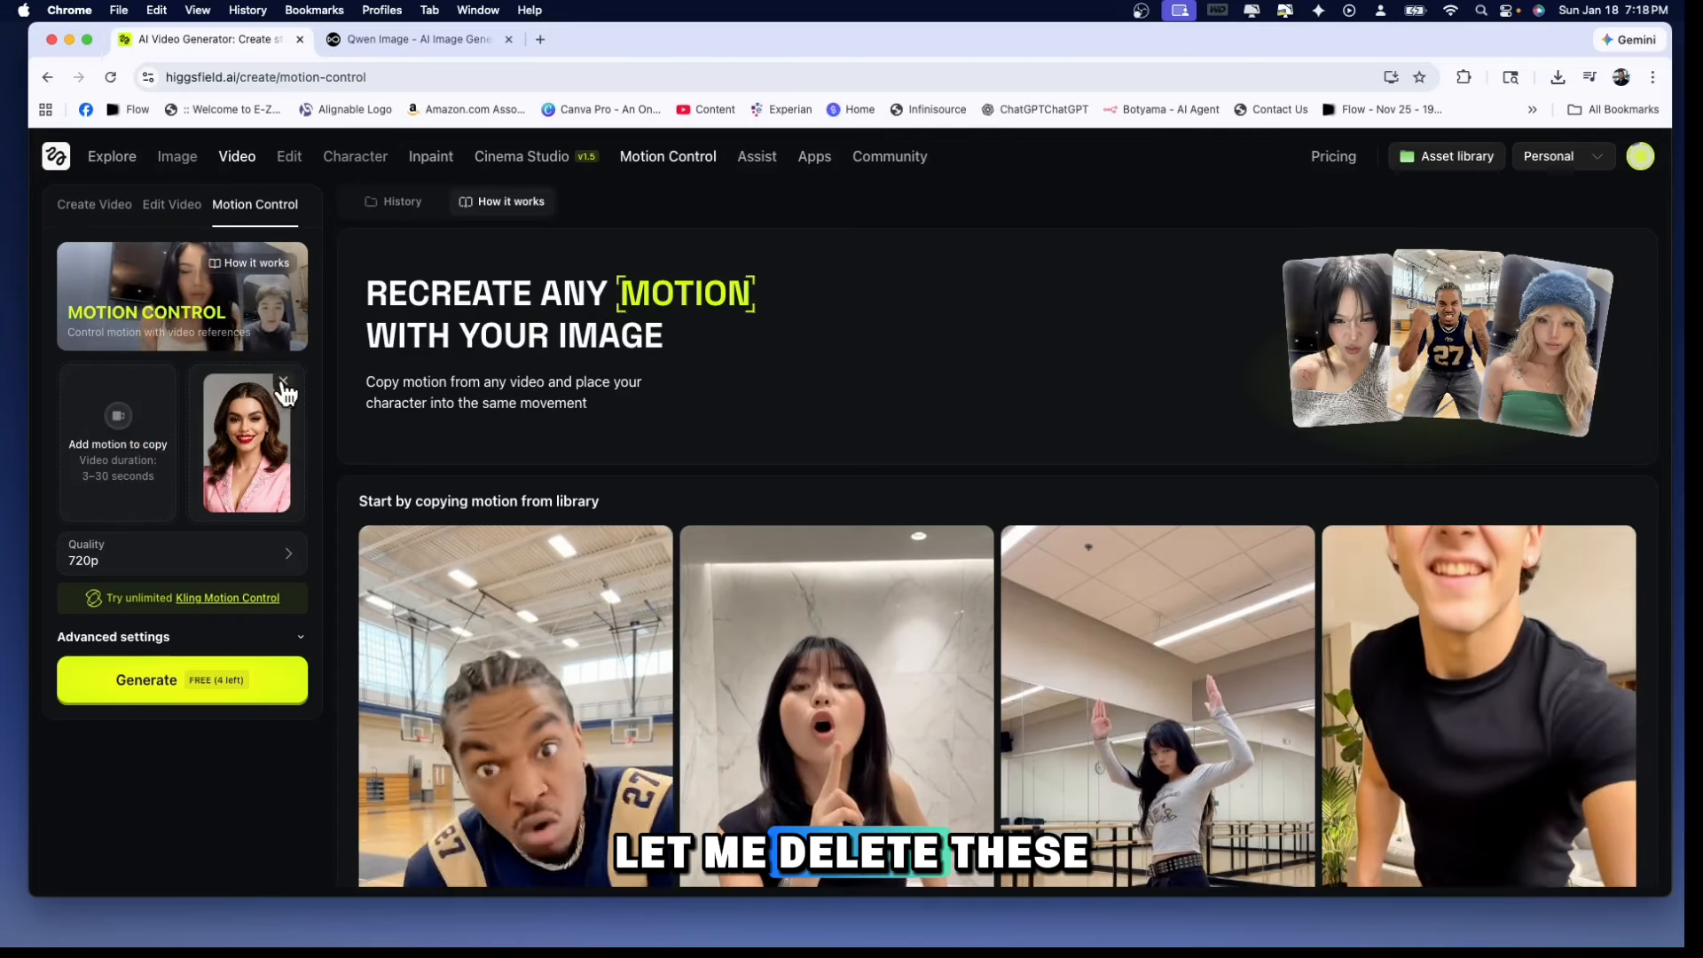
pyautogui.click(284, 385)
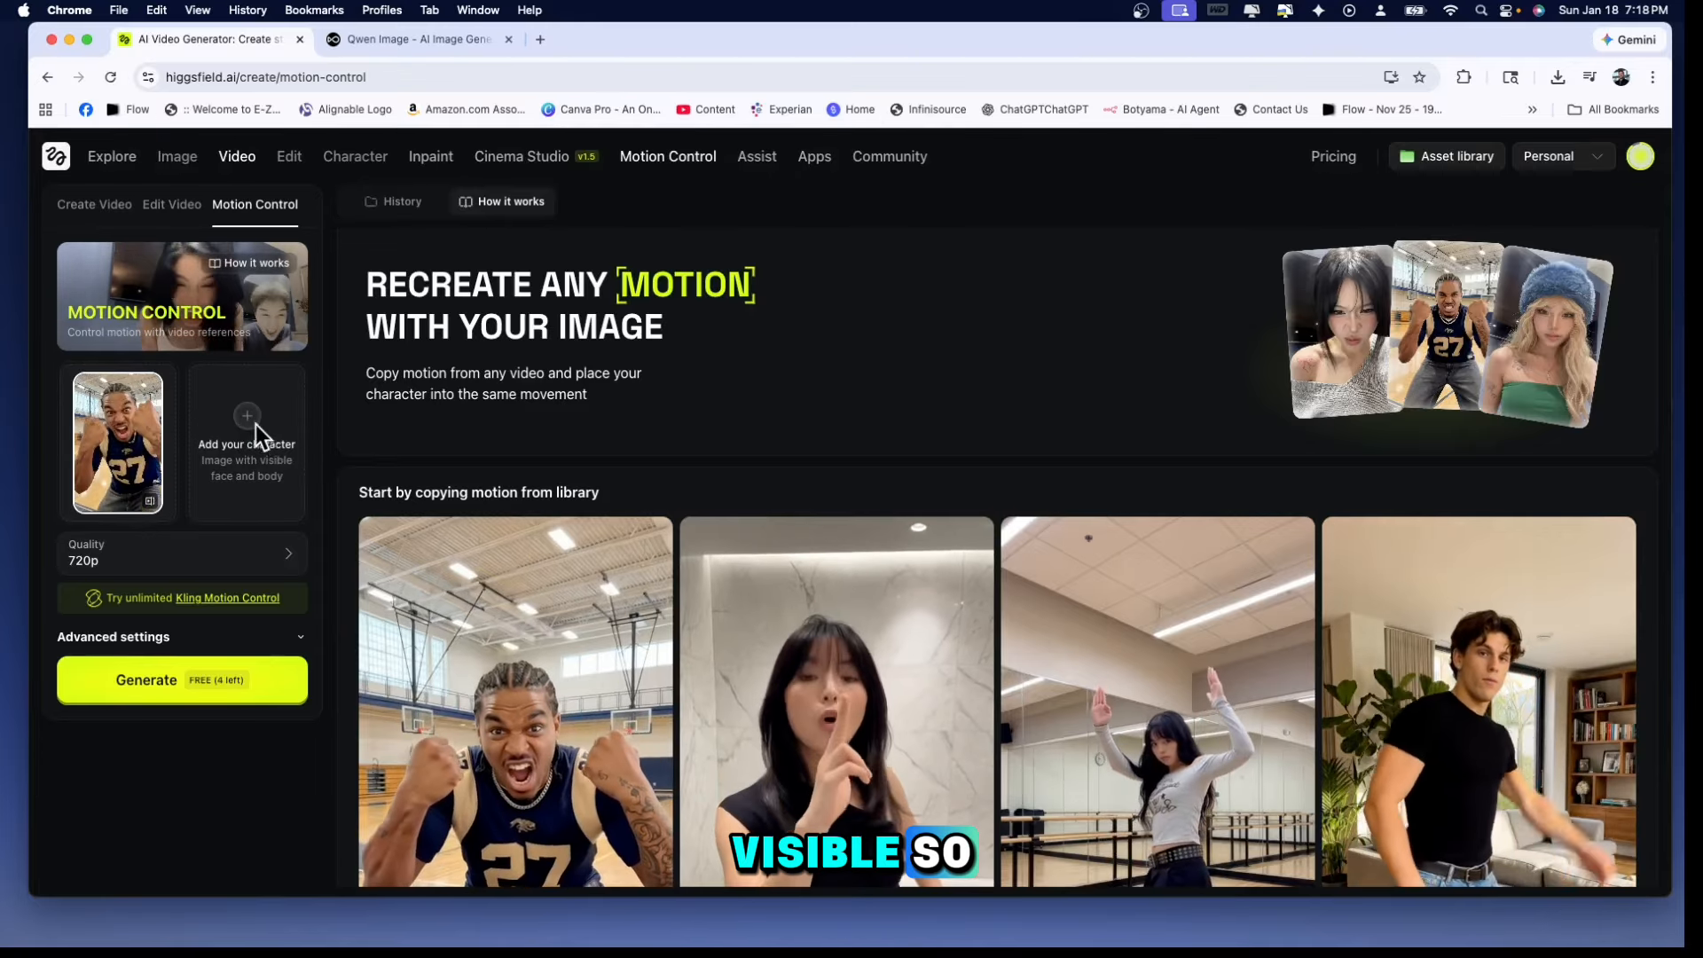
# Generate and play a 720p motion-control video pairing the basketball player's motion with the Downloads image of the man in a white shirt
pyautogui.click(253, 421)
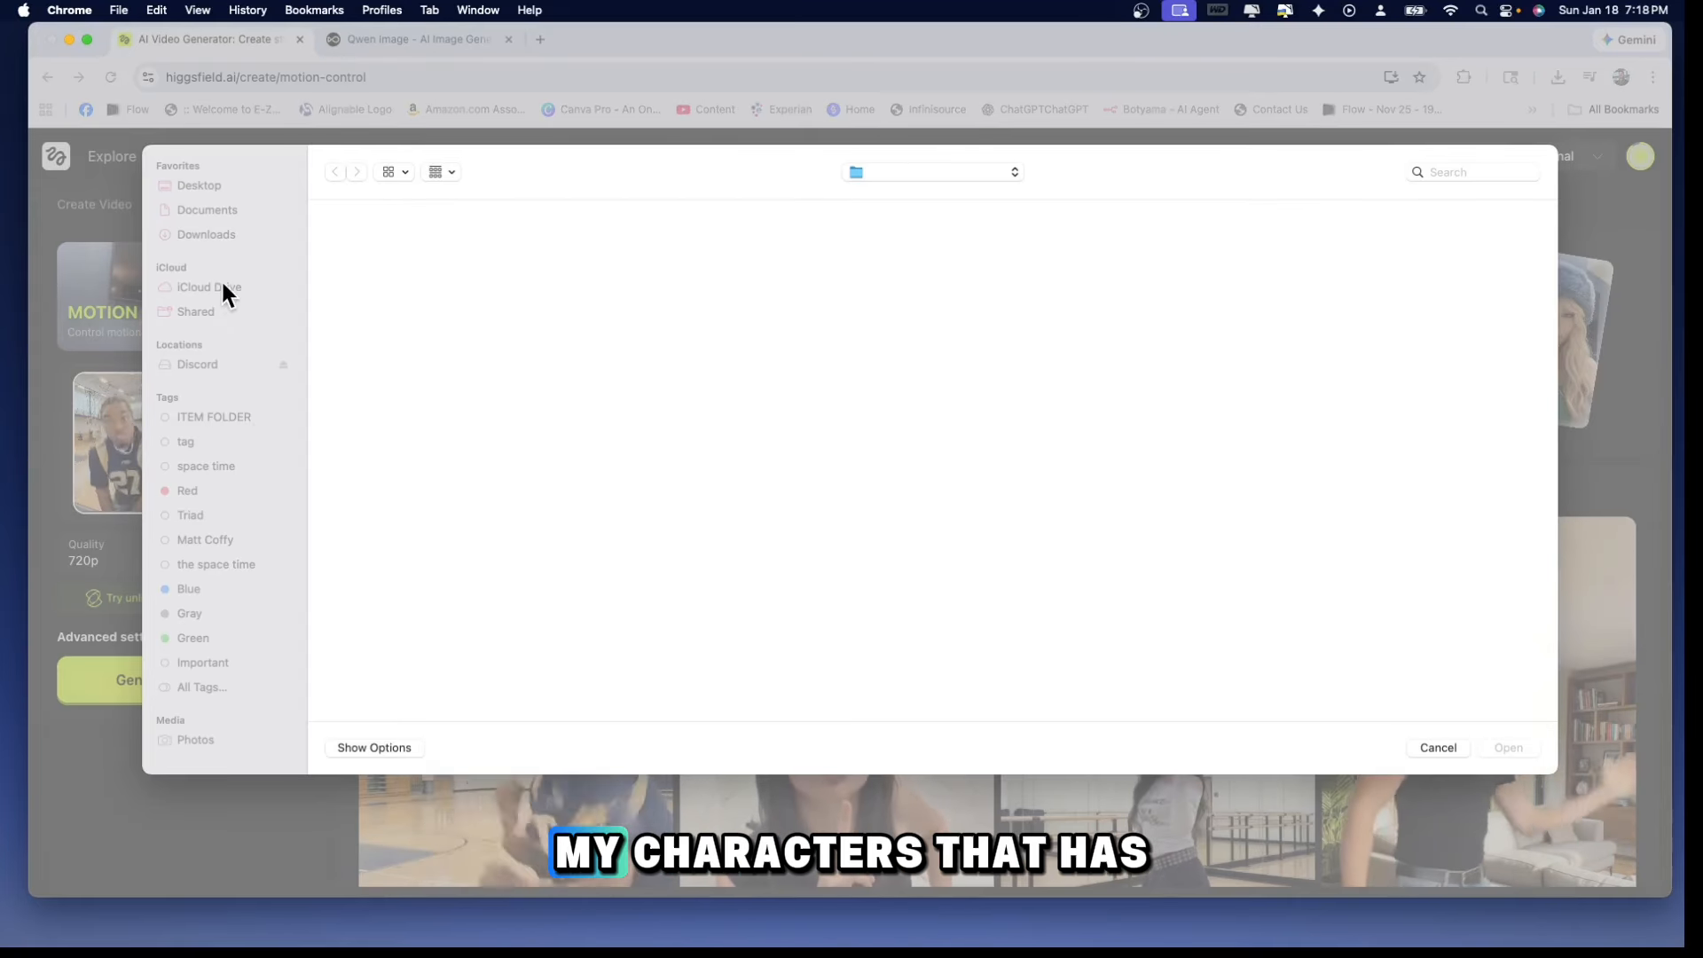
pyautogui.click(206, 236)
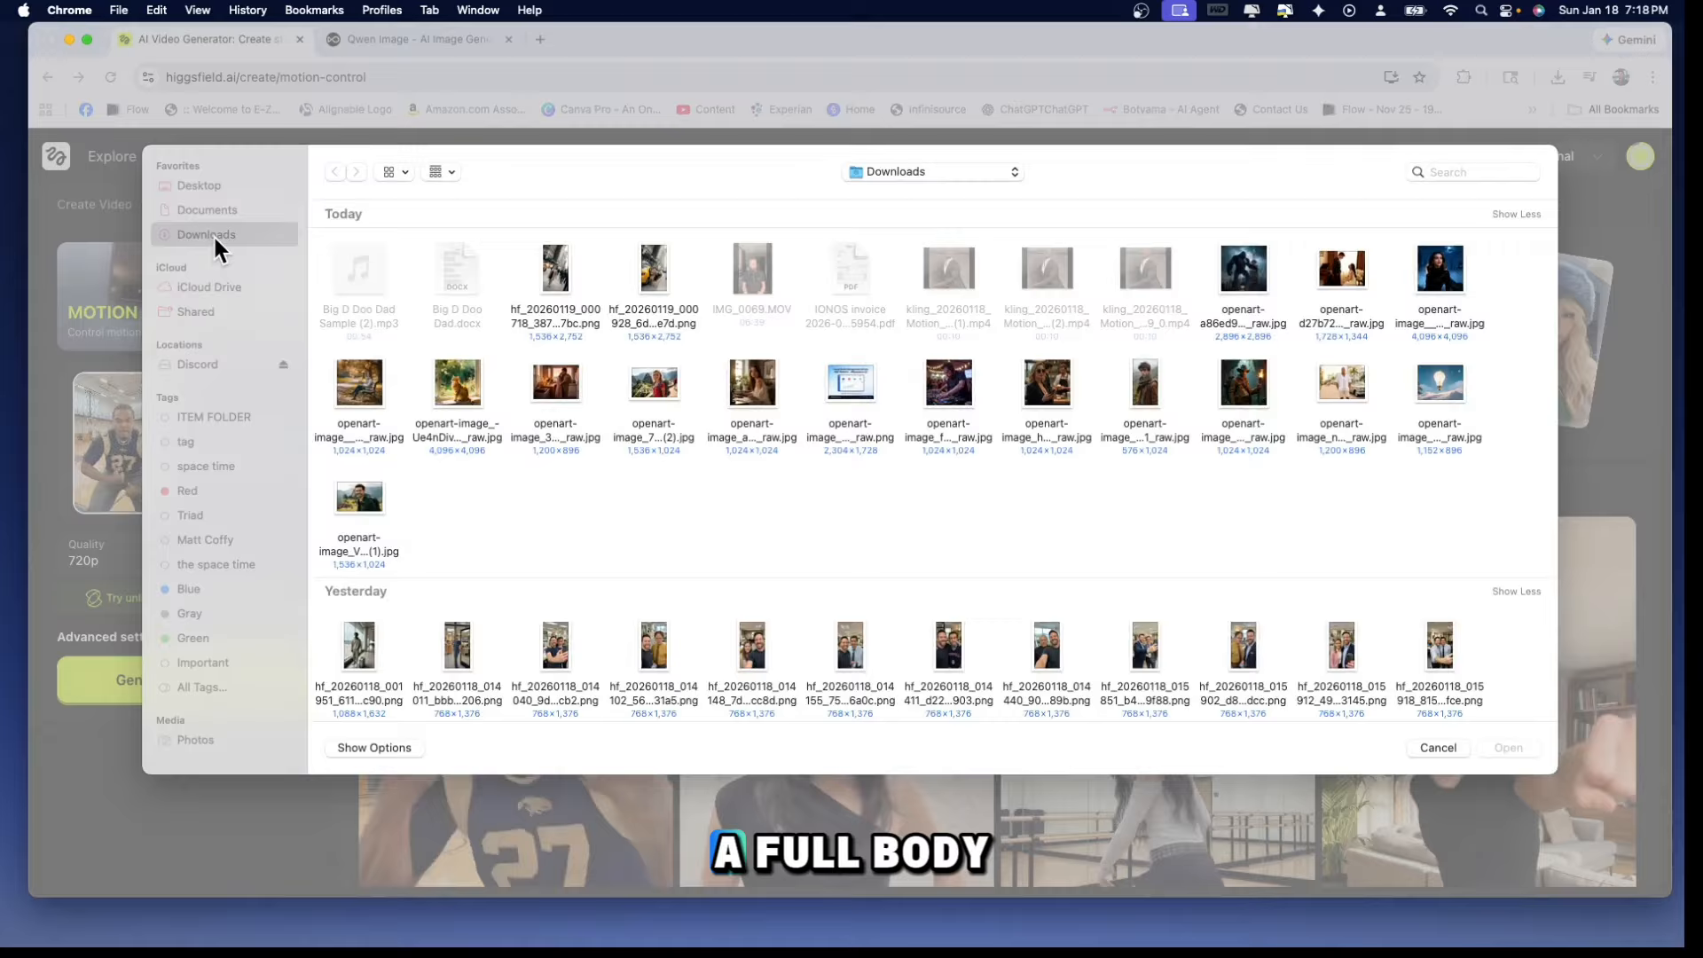
pyautogui.click(1341, 384)
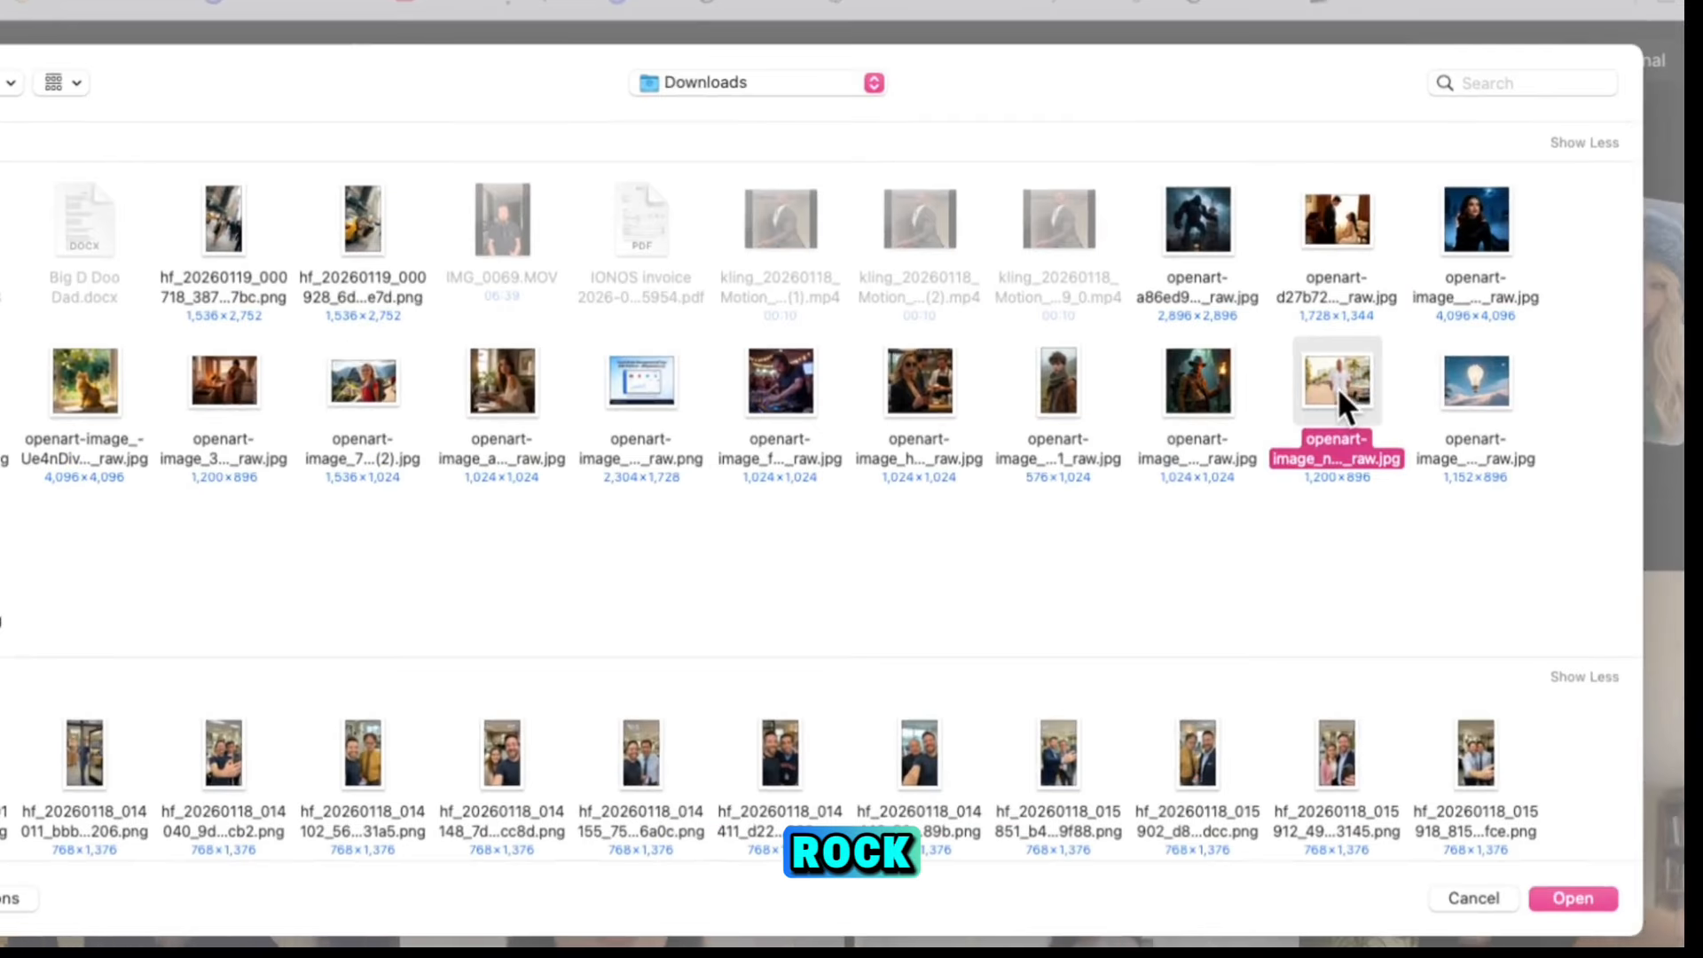
pyautogui.doubleClick(1337, 387)
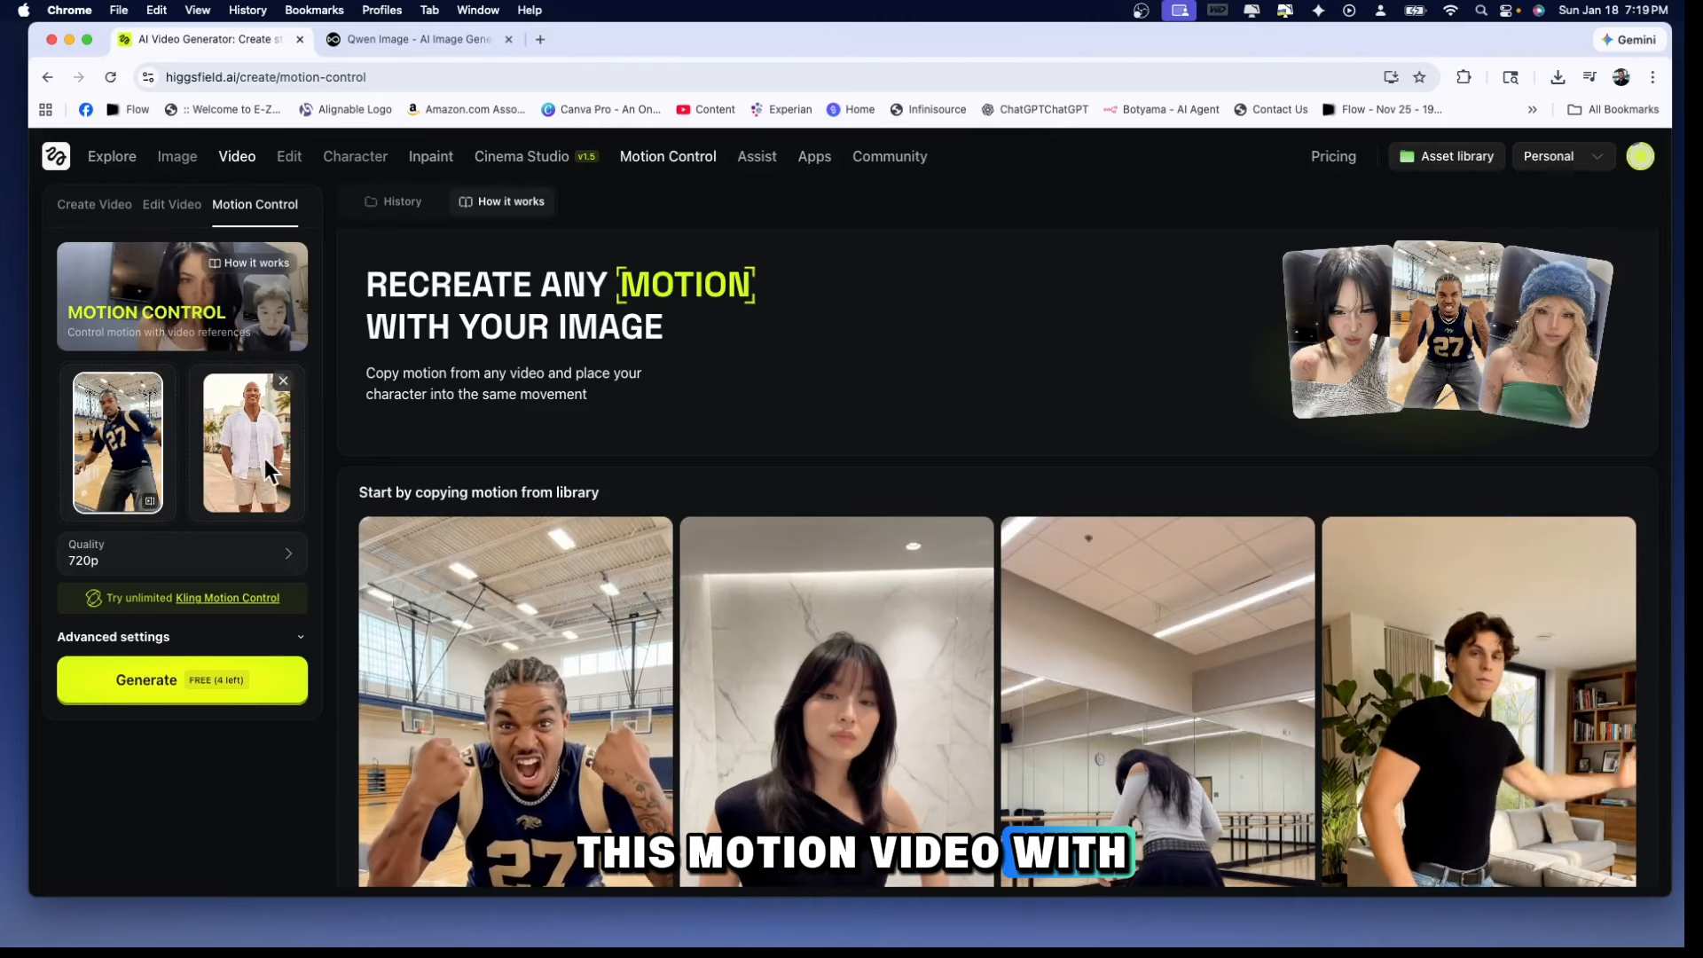
pyautogui.click(161, 690)
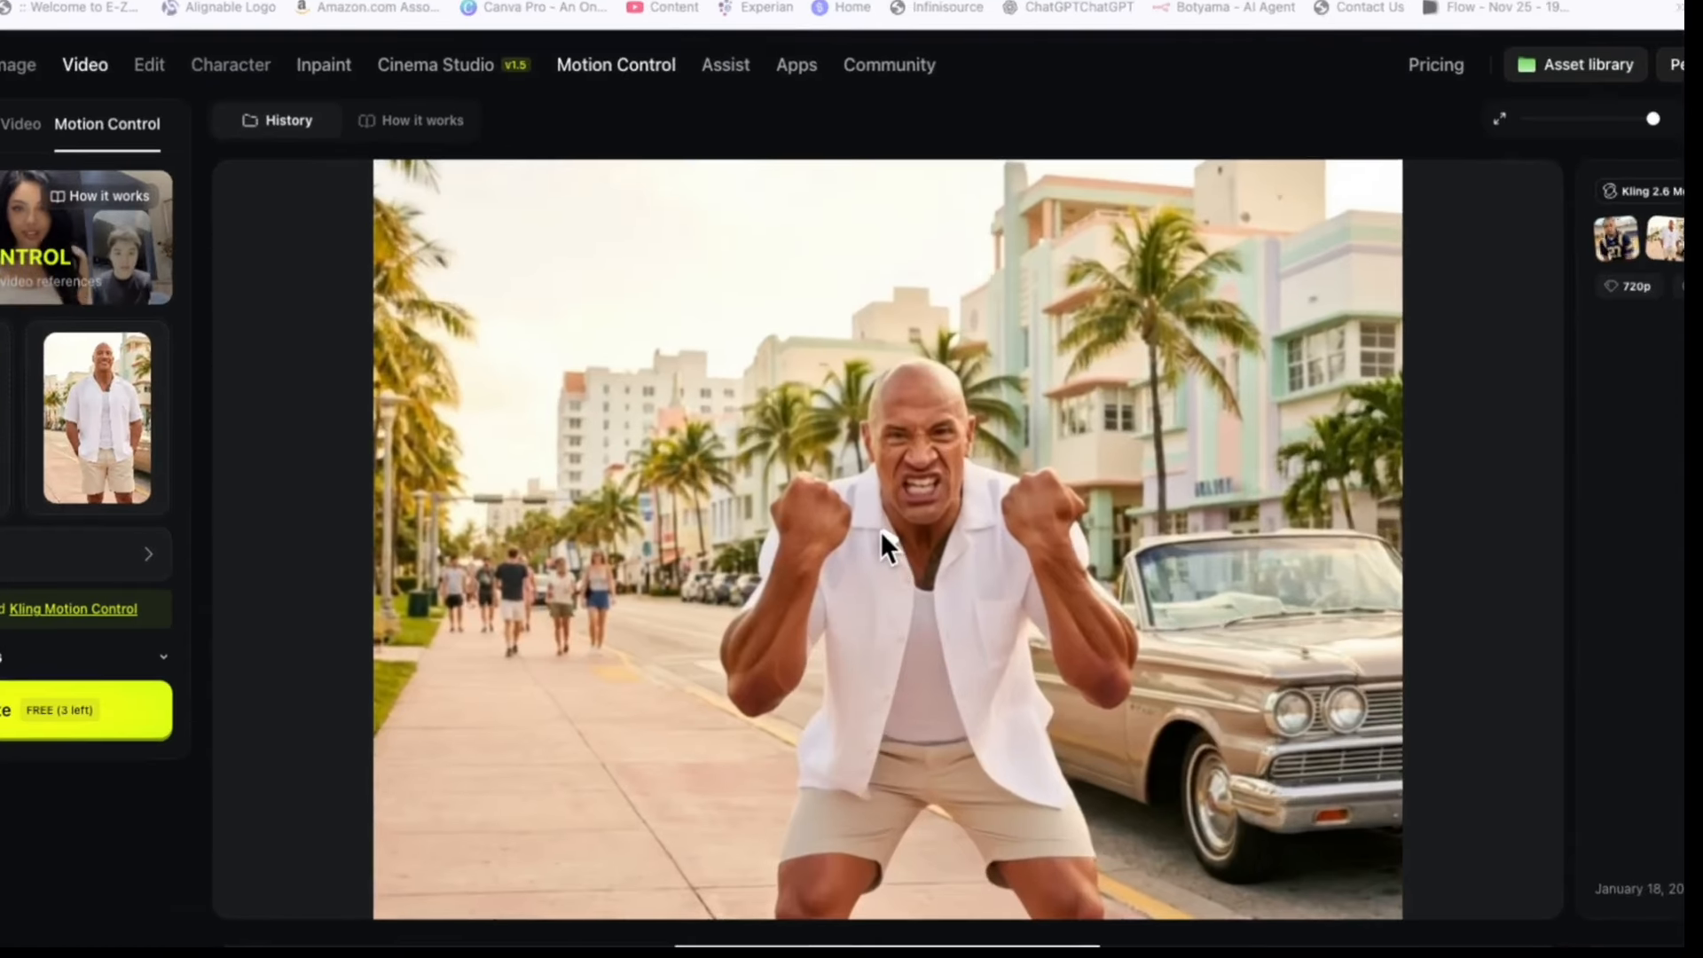
pyautogui.click(887, 545)
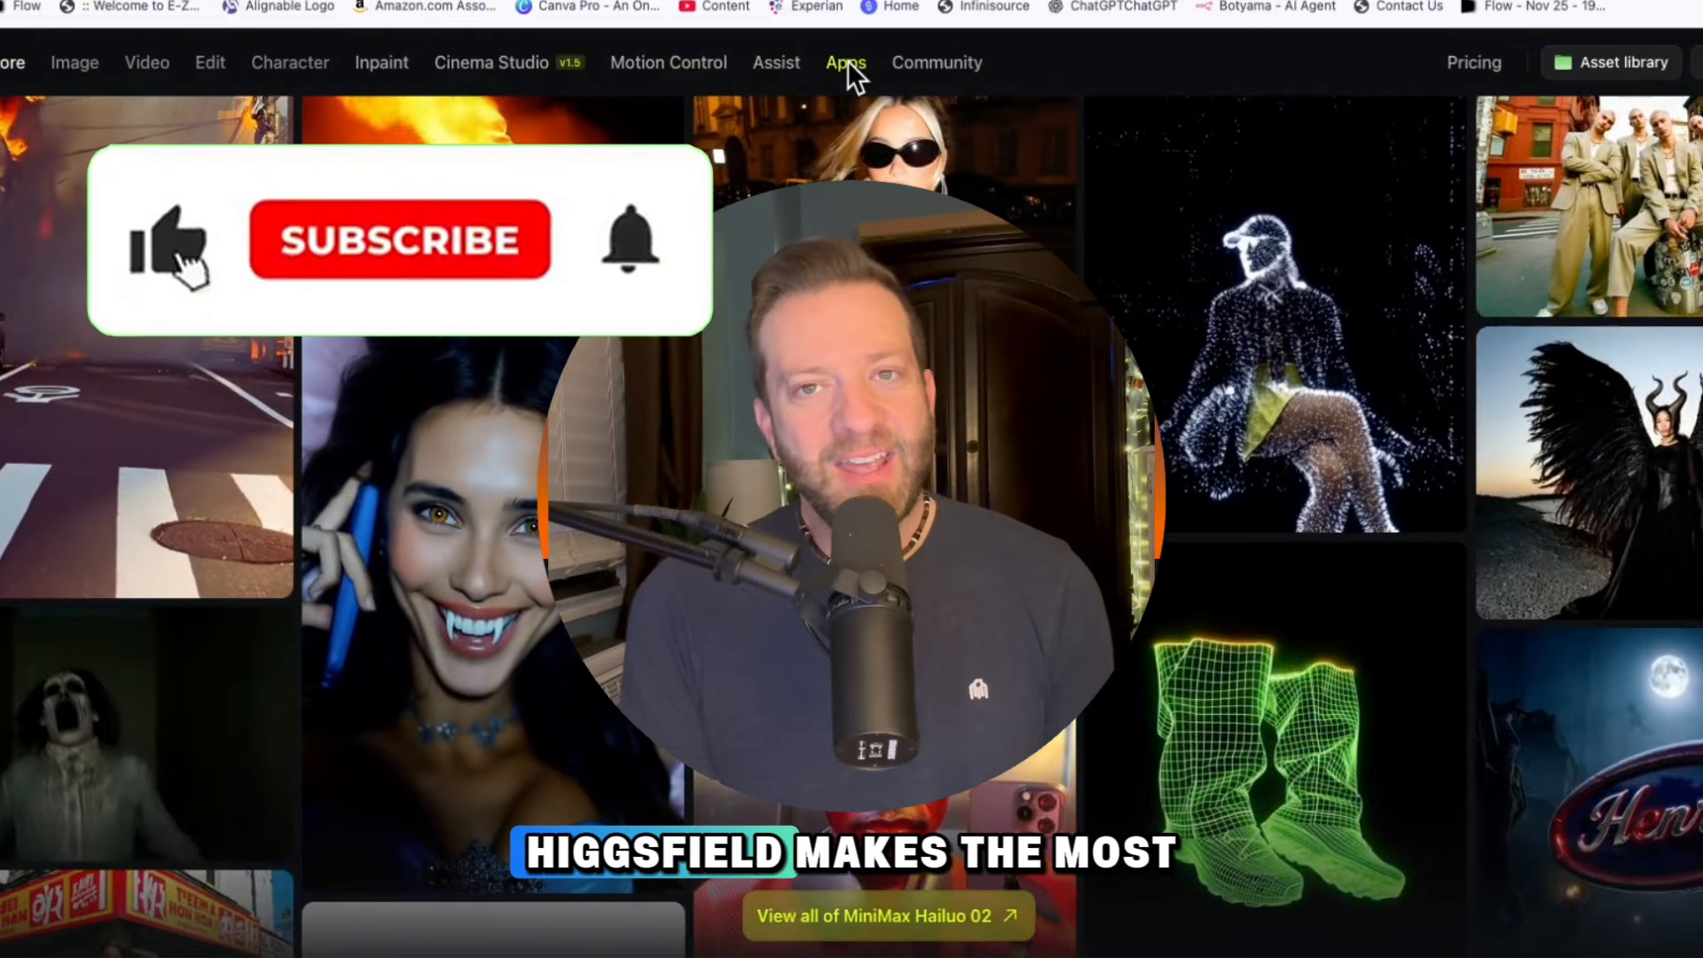
# Browse the Apps catalogue from Most Popular down through Swaps, Realistic Ads, VFX, ASMR, Viral and Japanese to the 3D apps
pyautogui.click(842, 65)
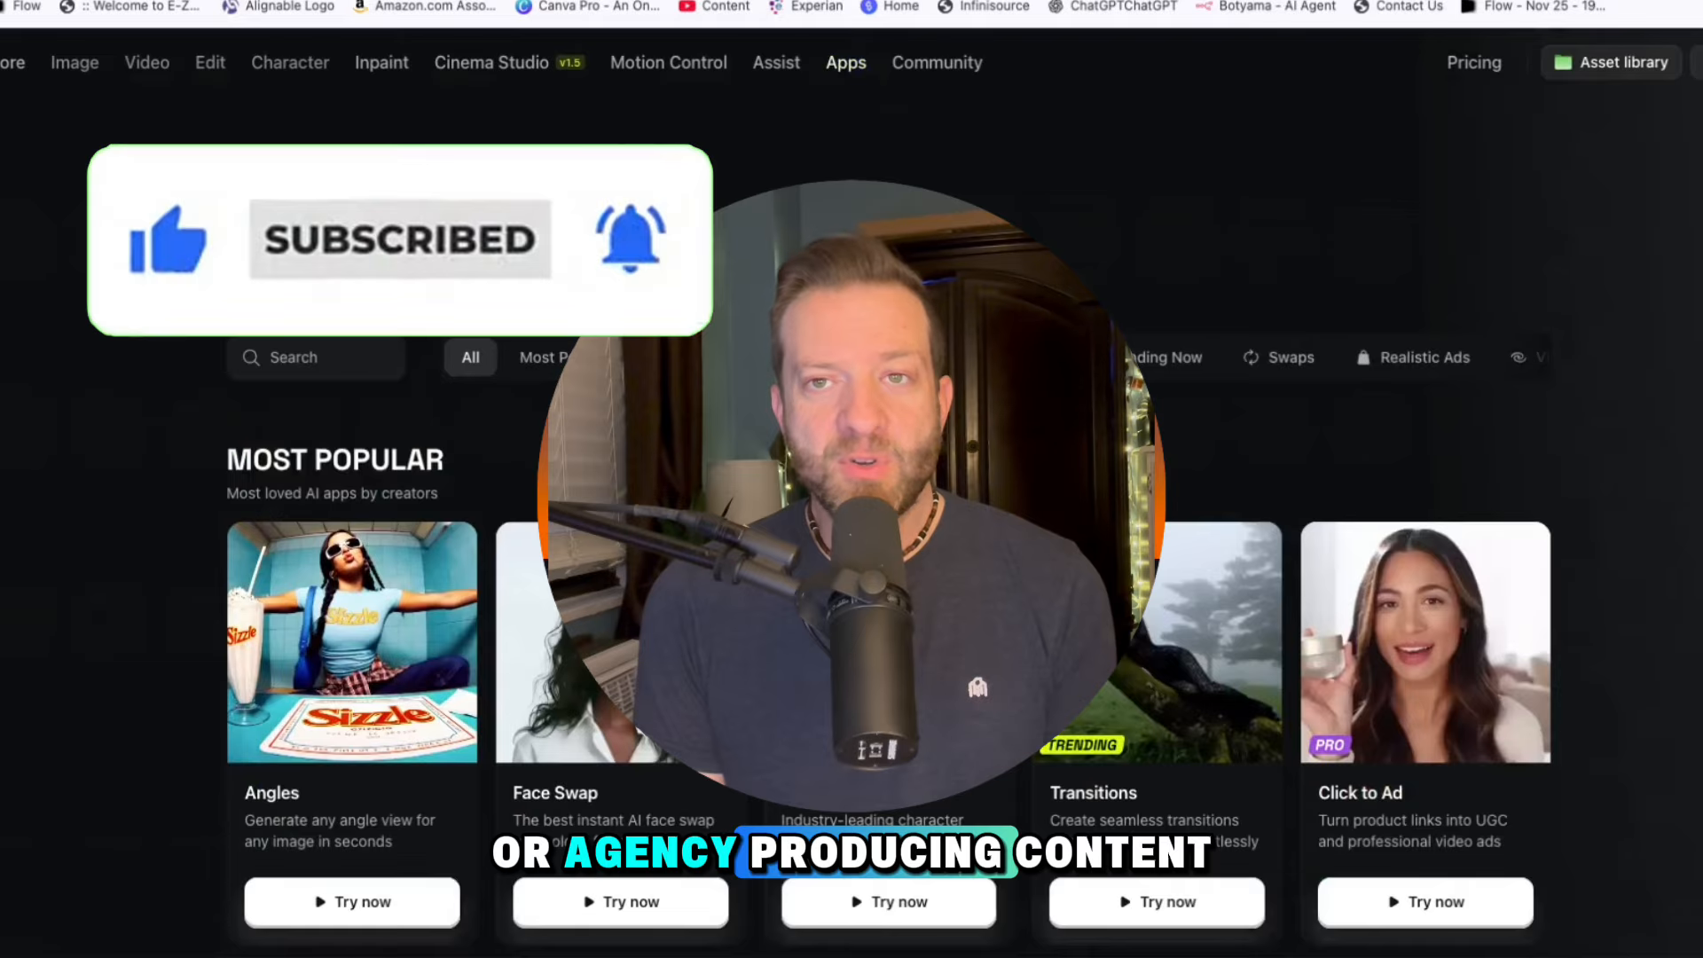
pyautogui.scroll(-5, 851, 532)
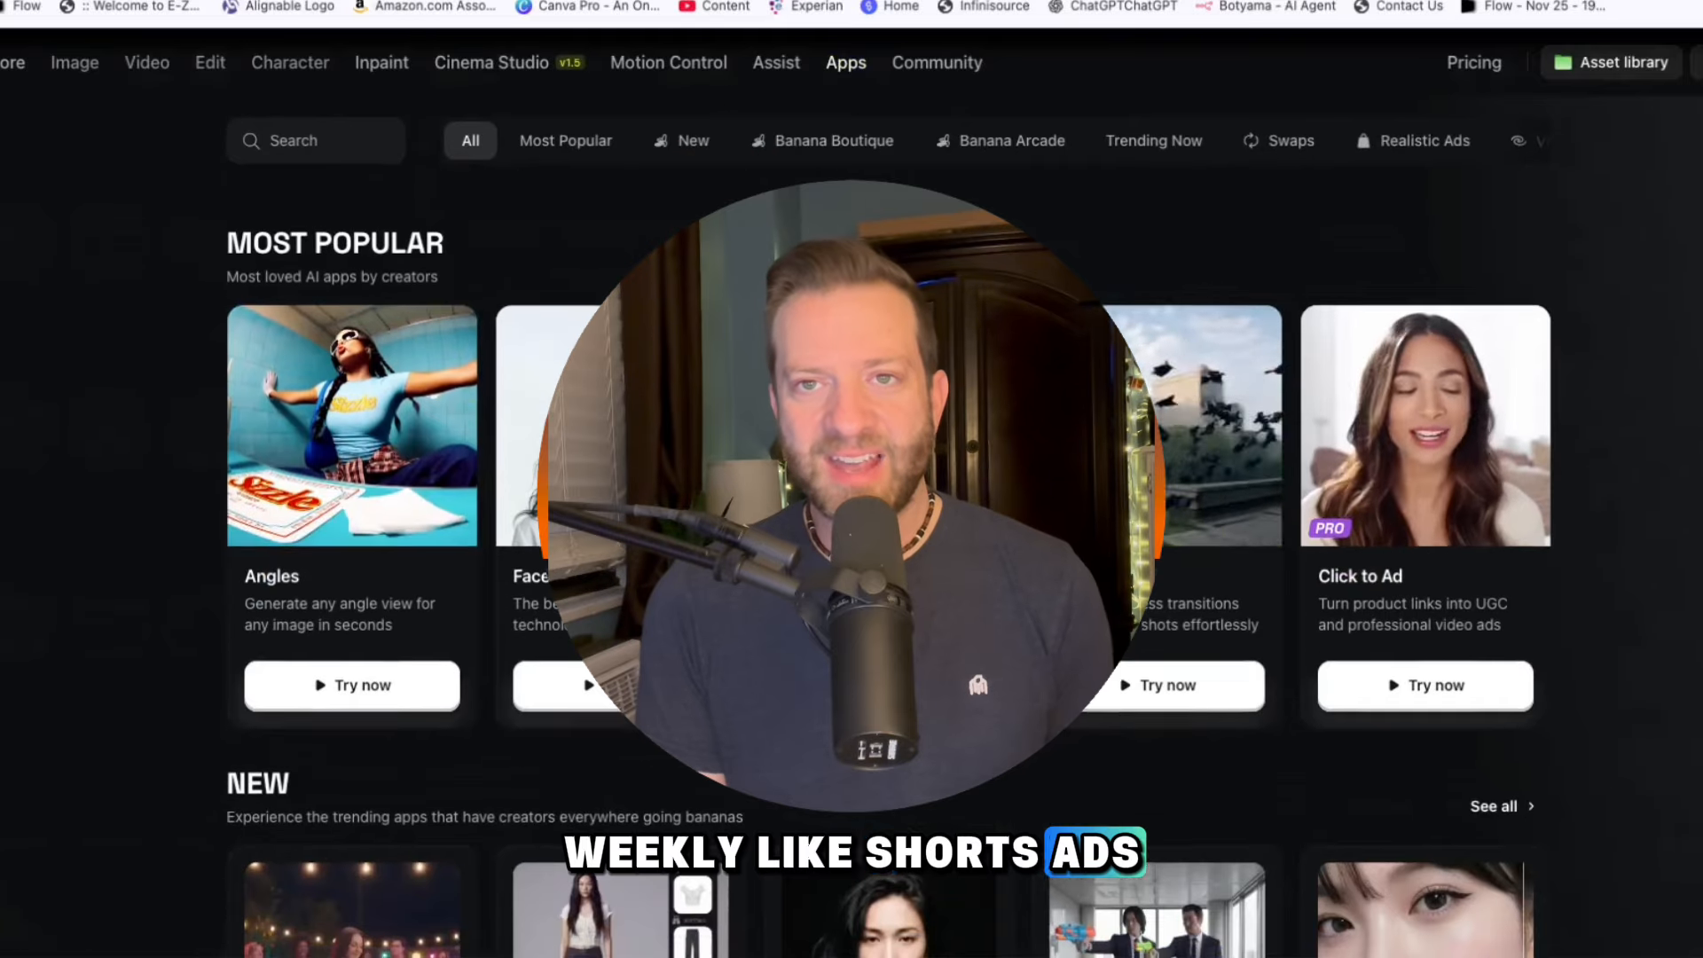
pyautogui.scroll(-3, 851, 532)
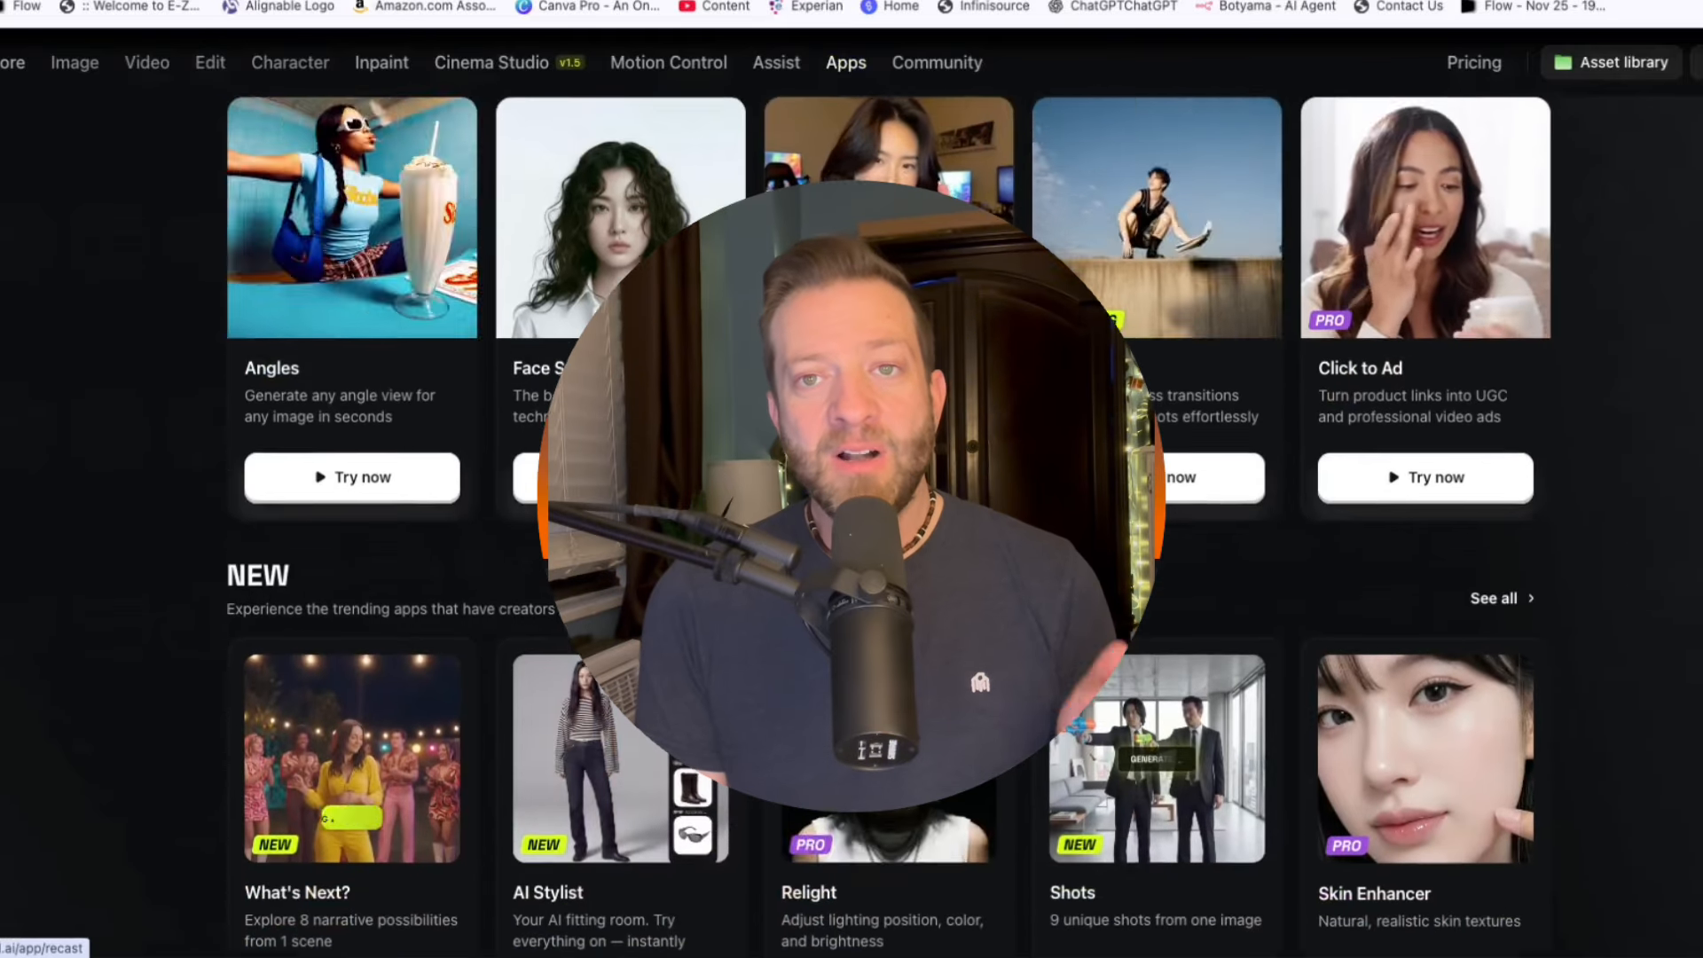
pyautogui.scroll(1, 852, 532)
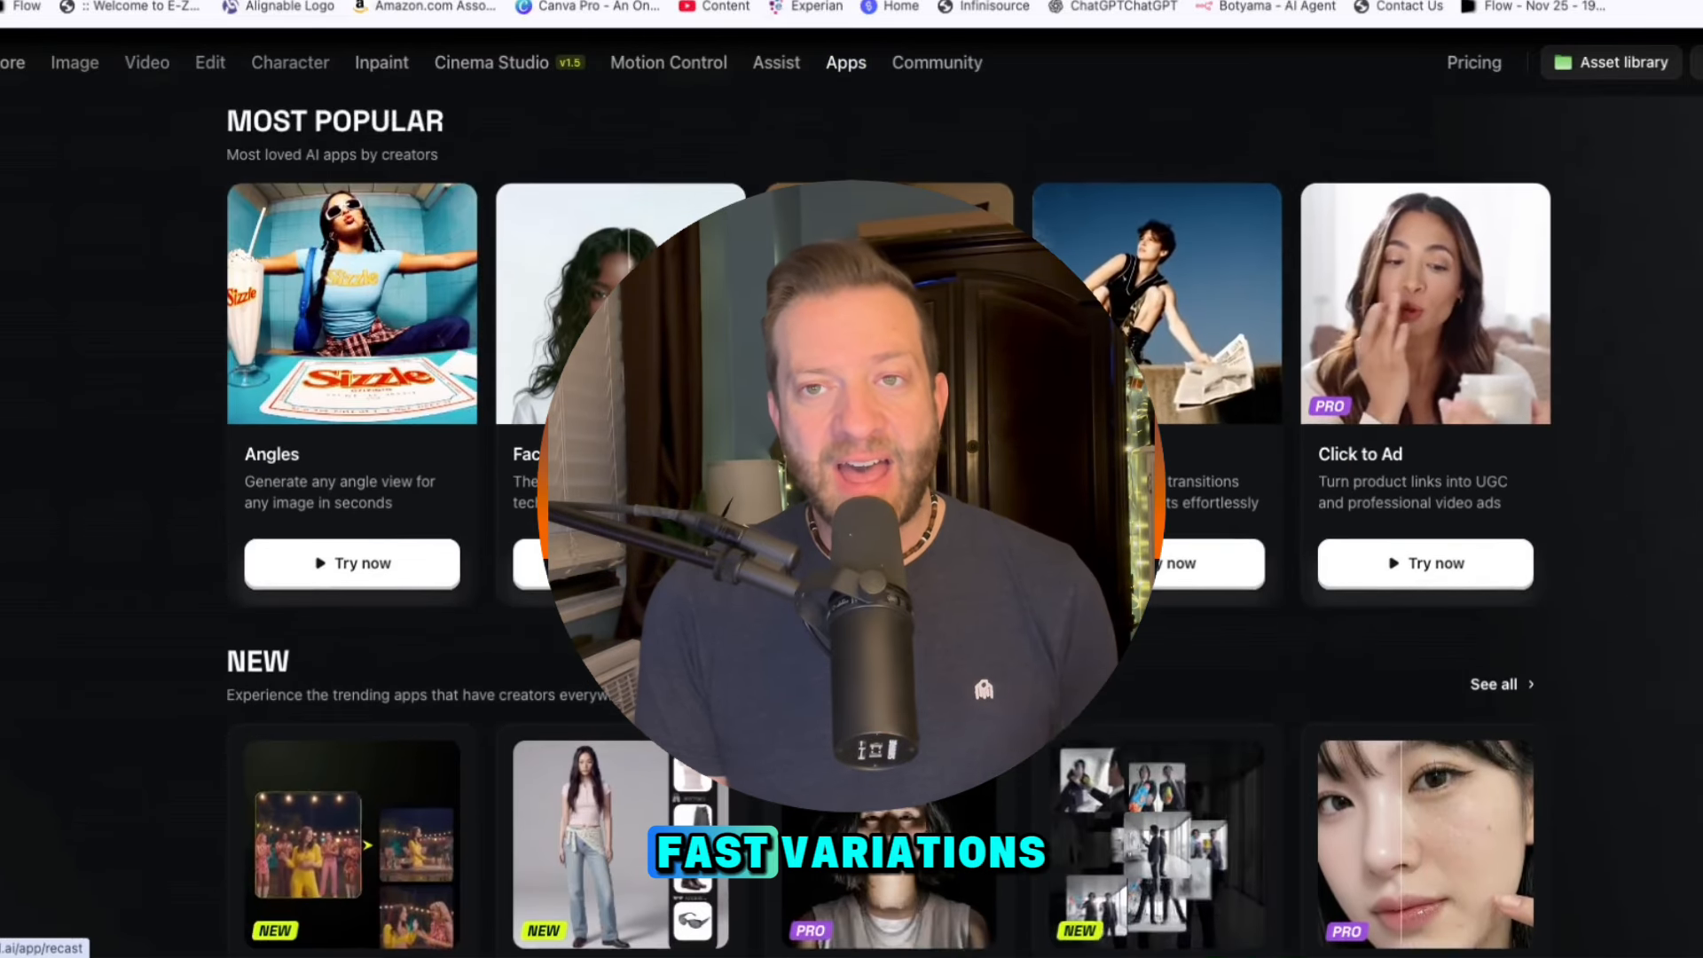
pyautogui.scroll(-8, 852, 532)
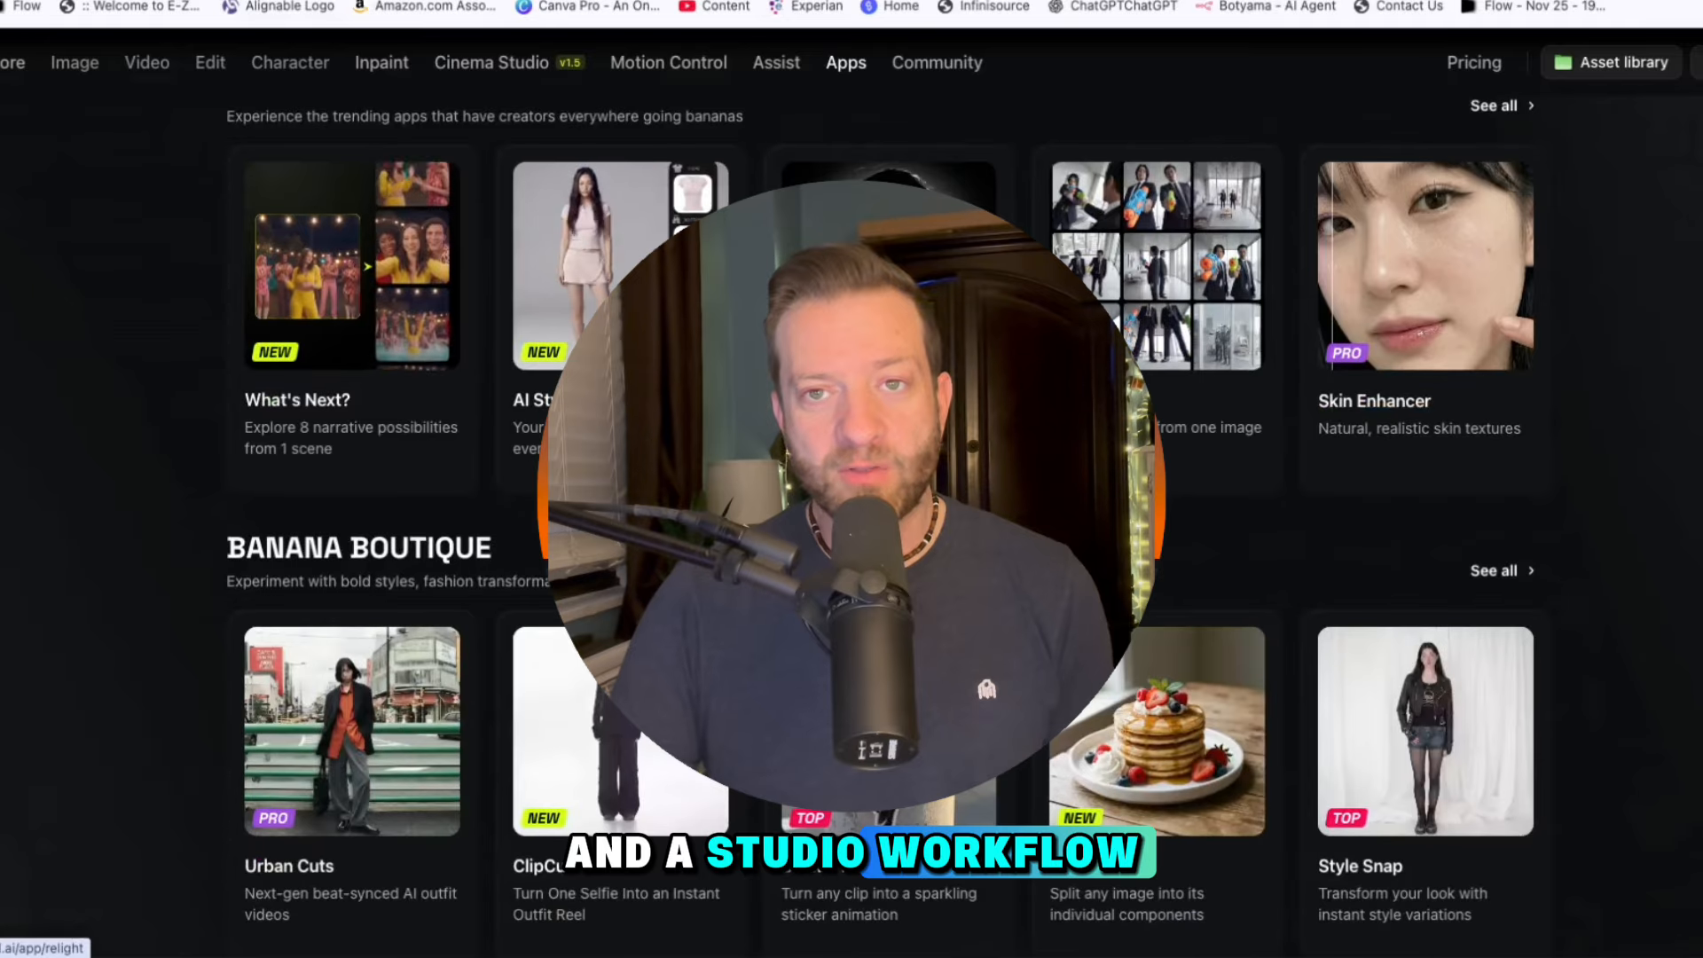
pyautogui.scroll(-7, 887, 400)
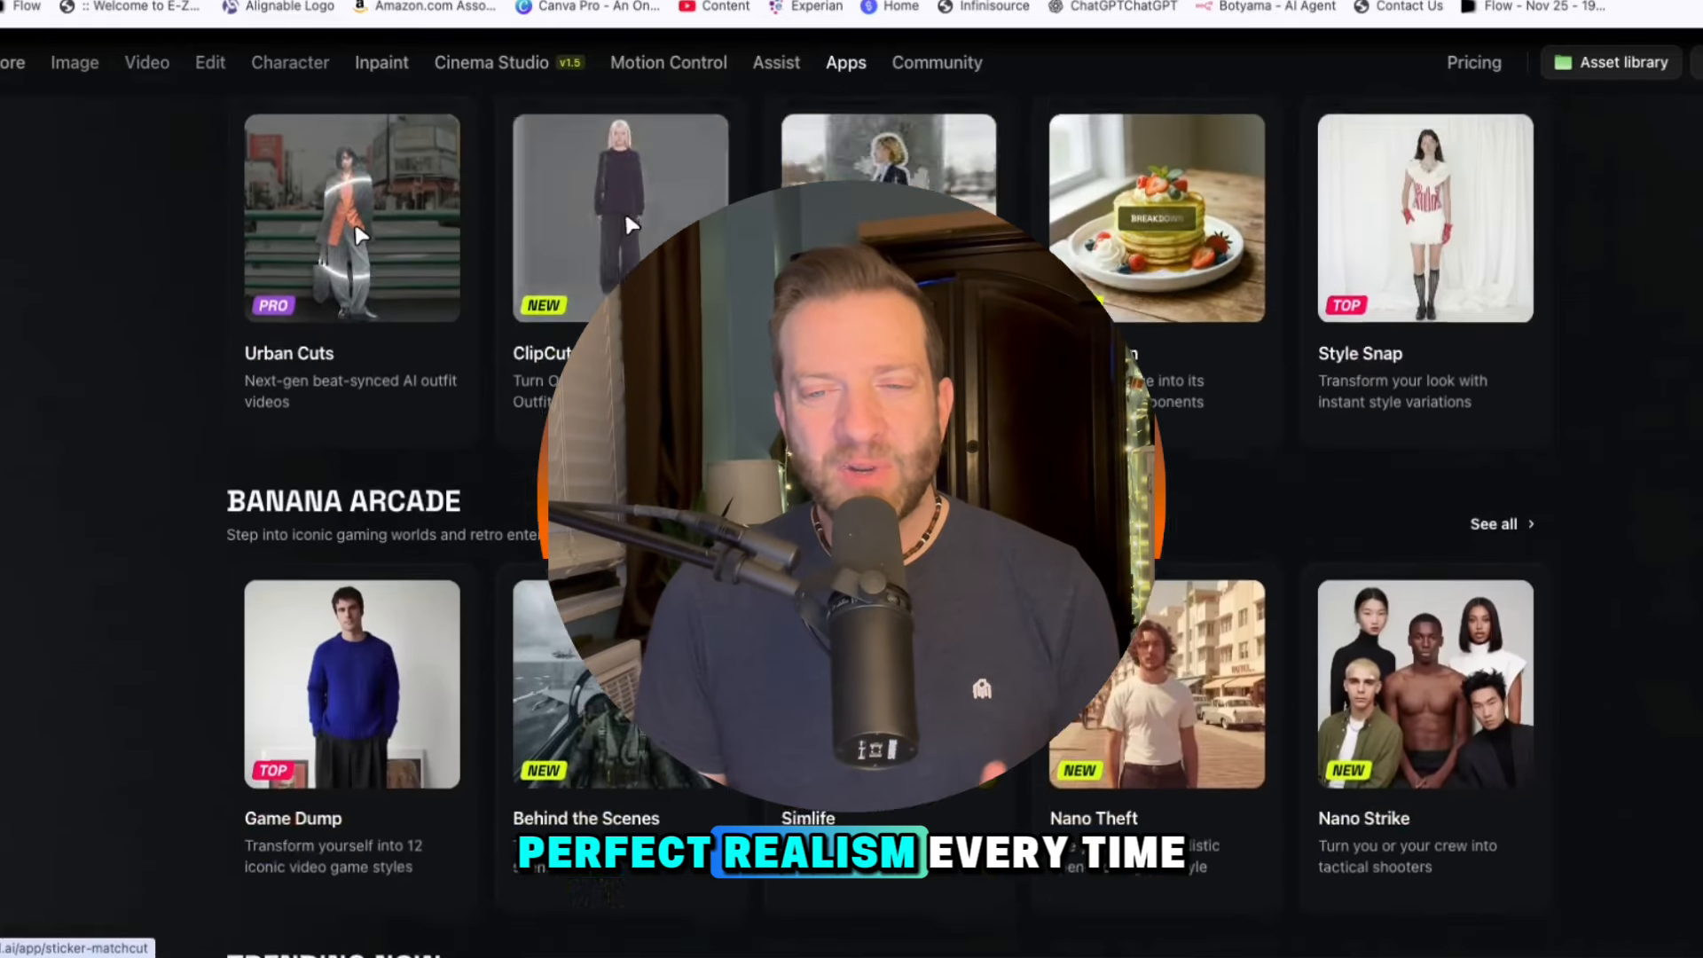
pyautogui.scroll(-3, 887, 399)
pyautogui.scroll(-3, 888, 399)
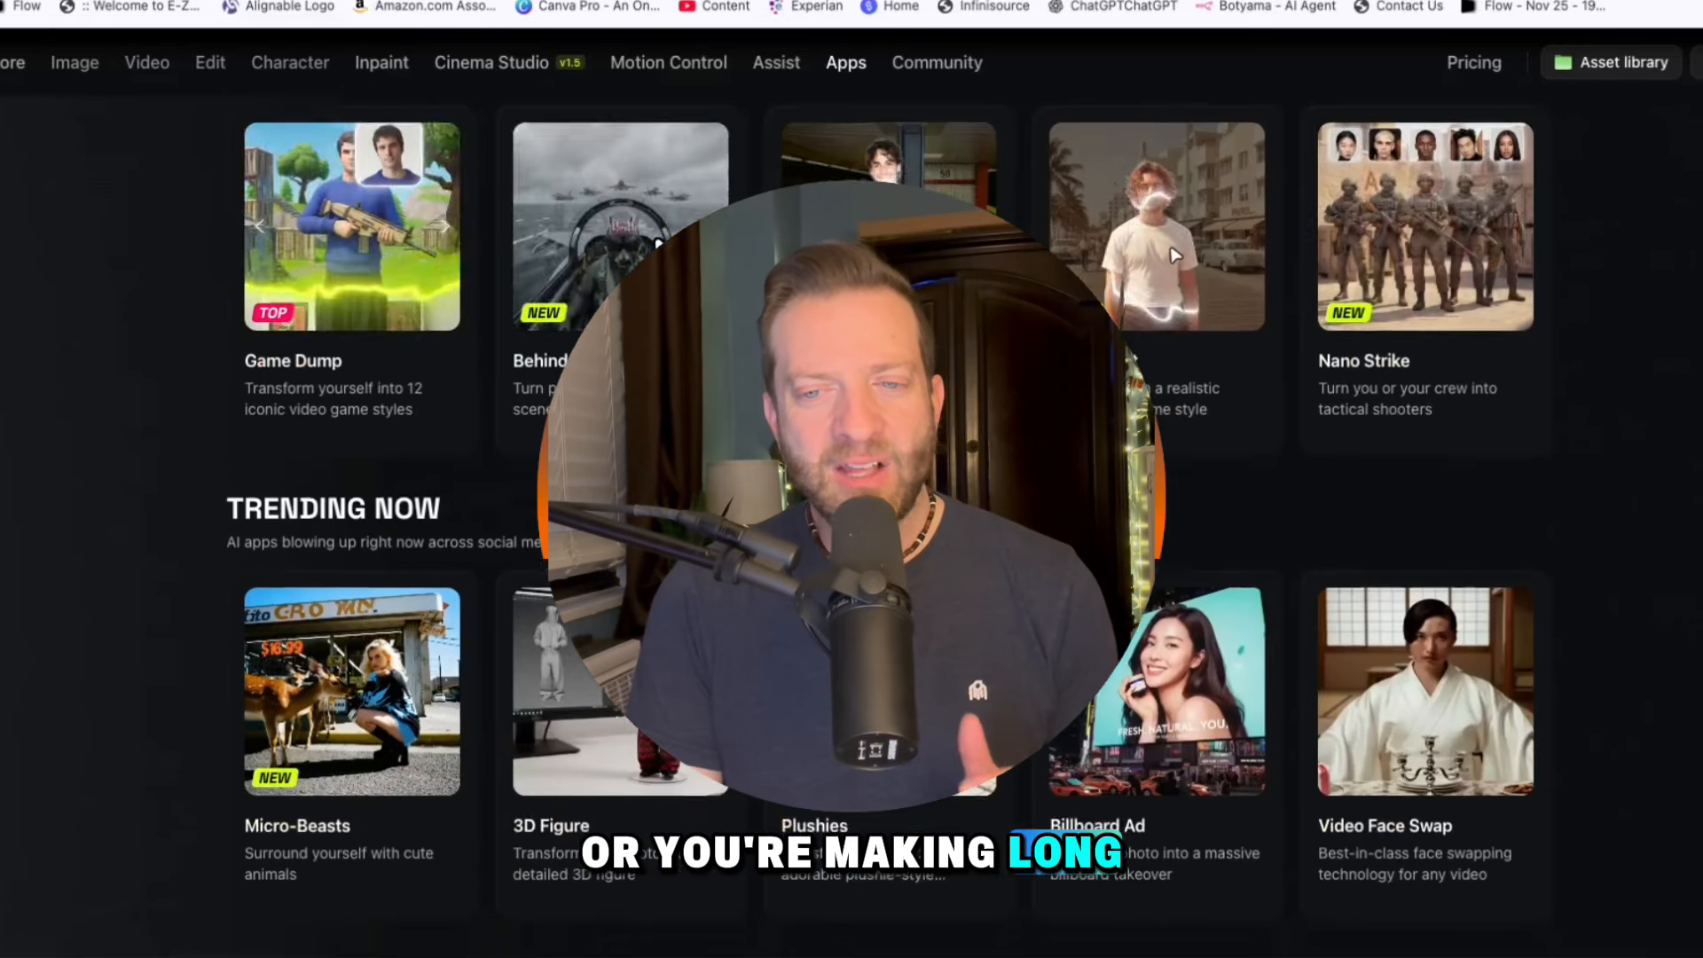
pyautogui.scroll(-3, 1175, 257)
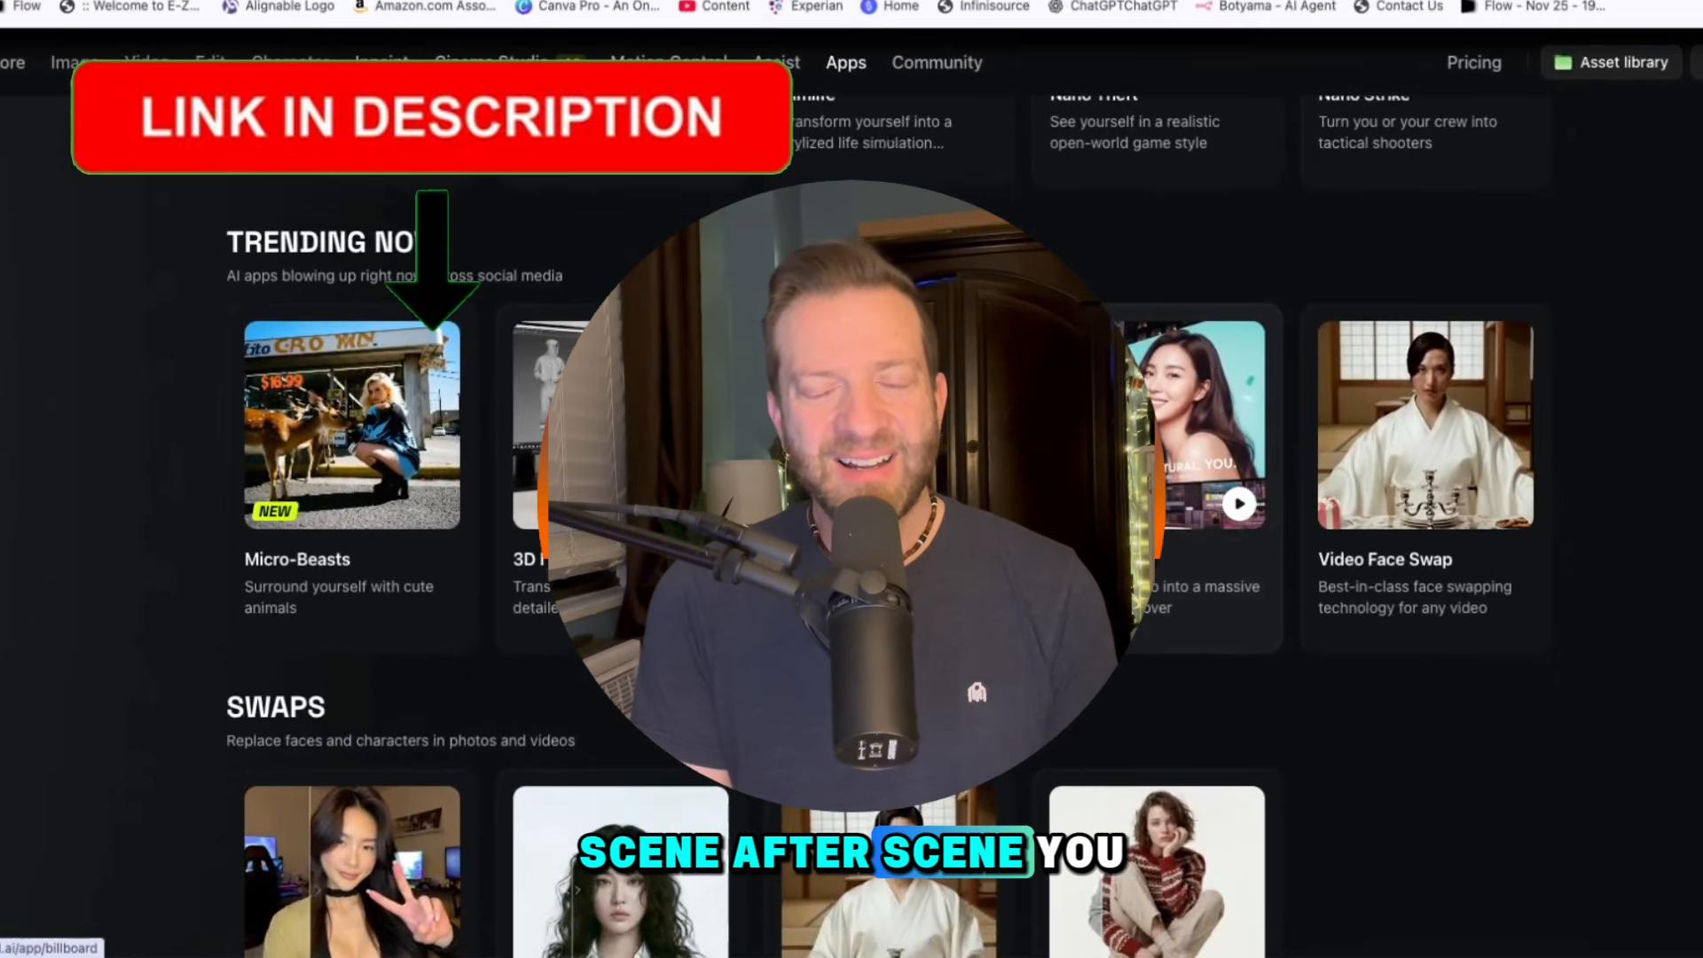
pyautogui.scroll(-10, 878, 479)
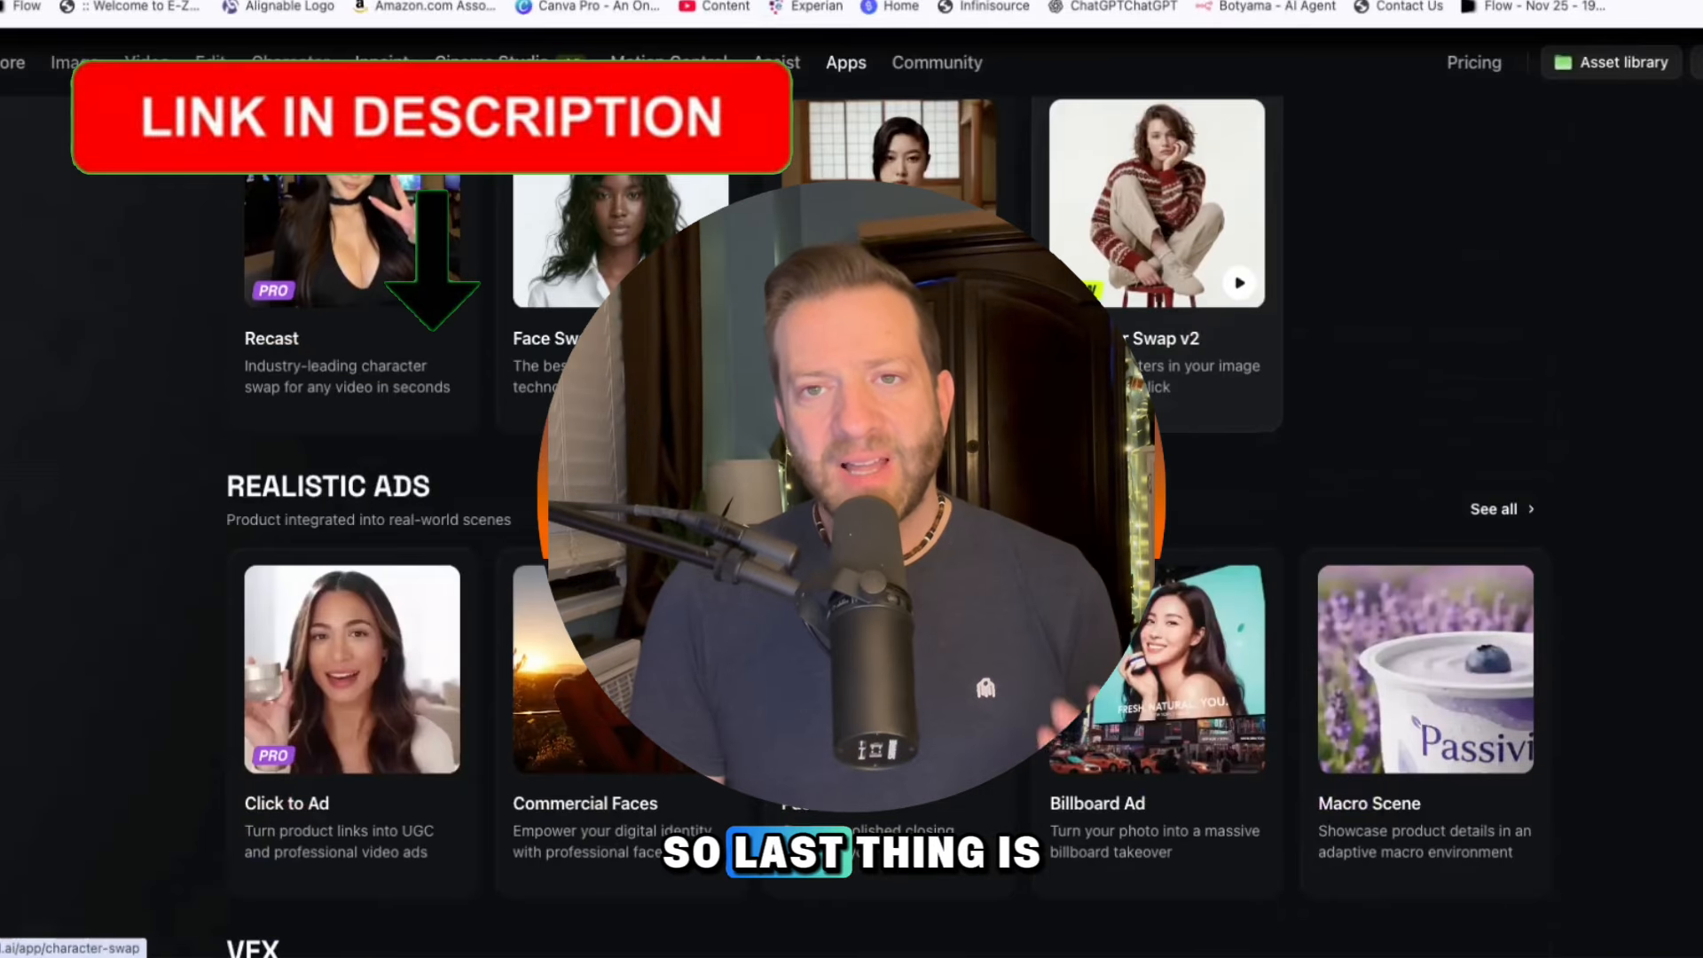
pyautogui.scroll(-2, 878, 479)
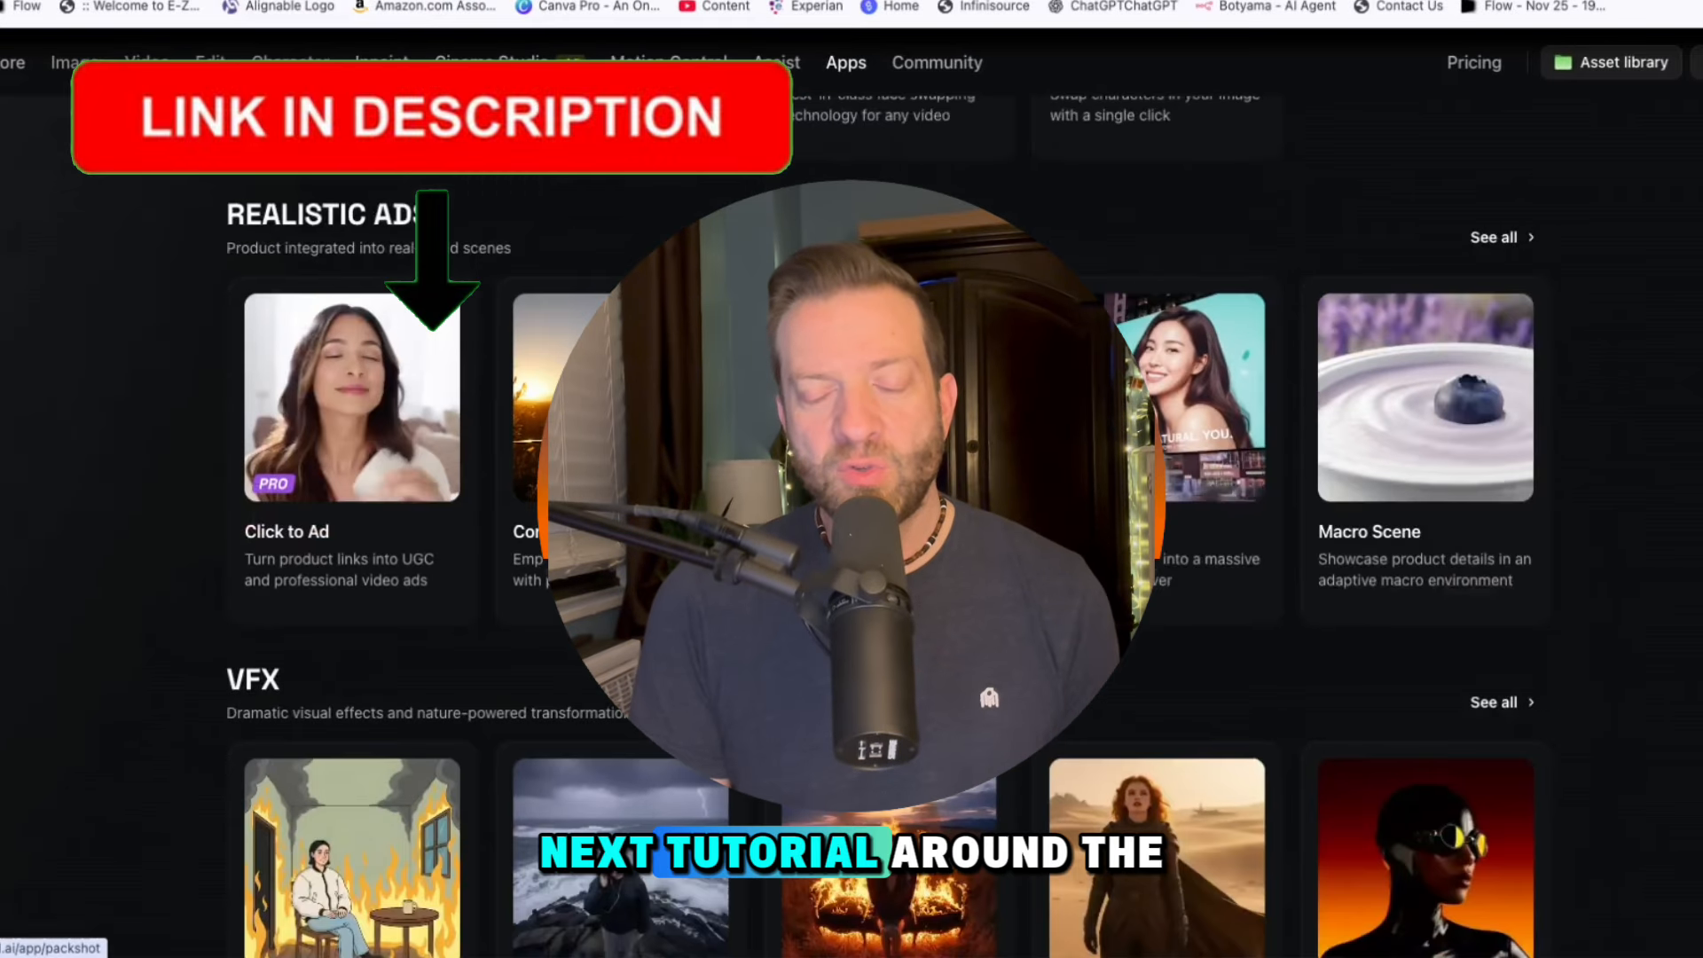
pyautogui.scroll(-3, 852, 533)
pyautogui.scroll(-5, 851, 532)
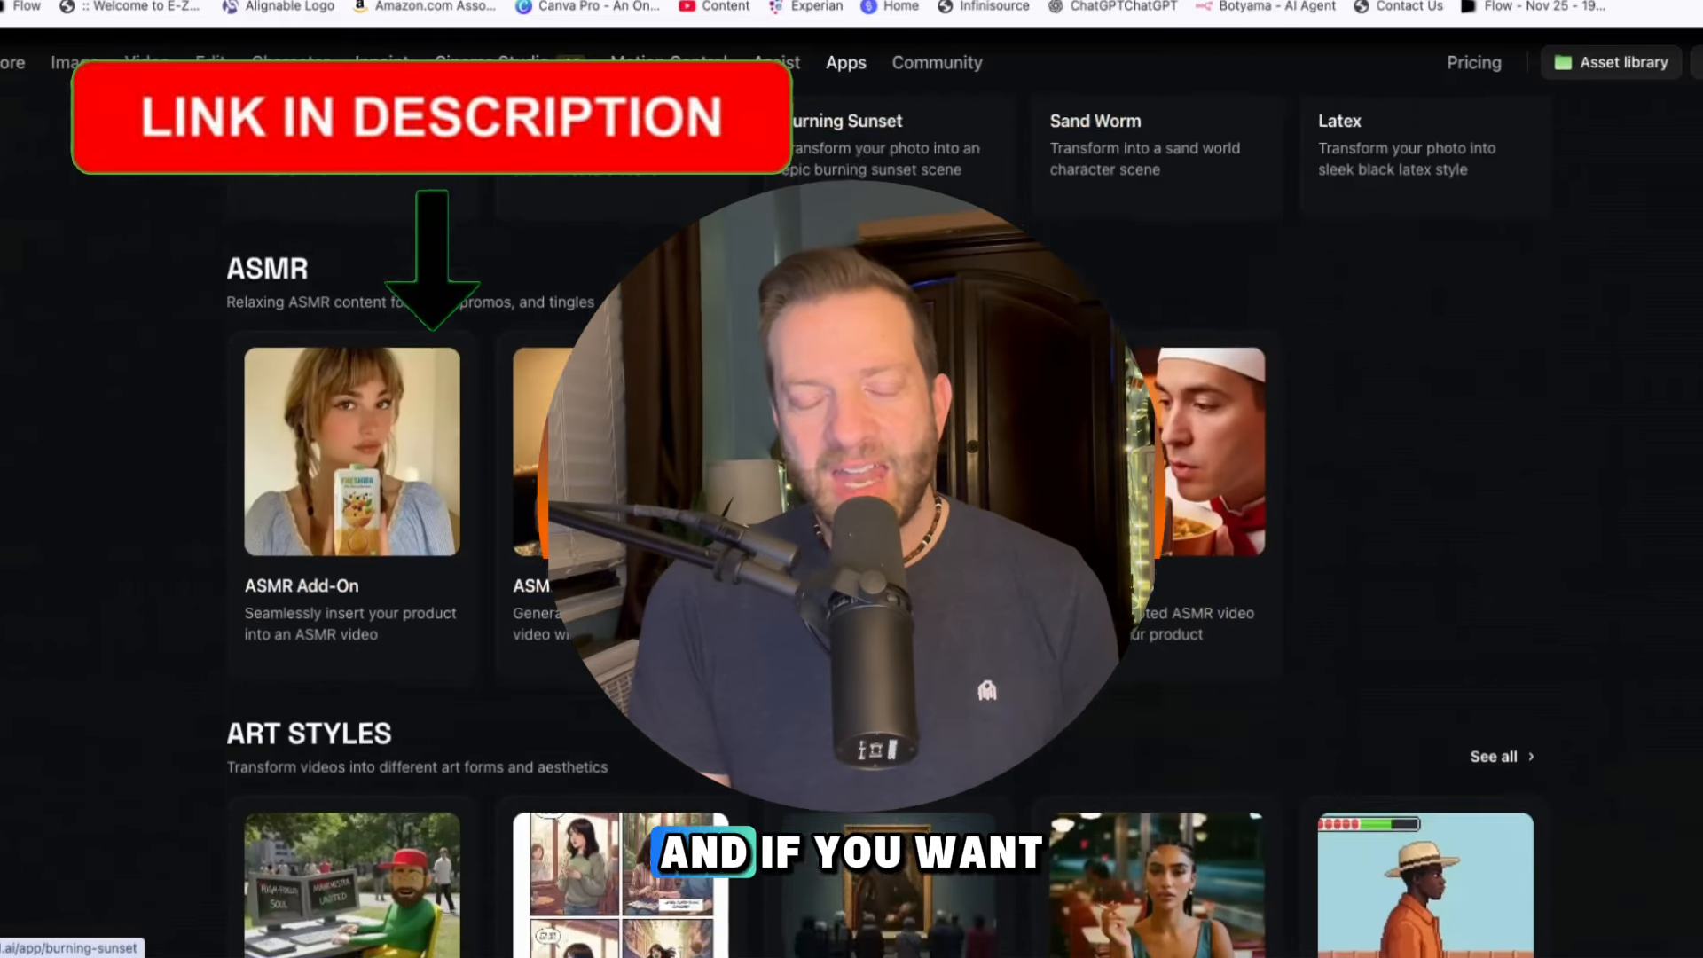
pyautogui.scroll(-7, 851, 533)
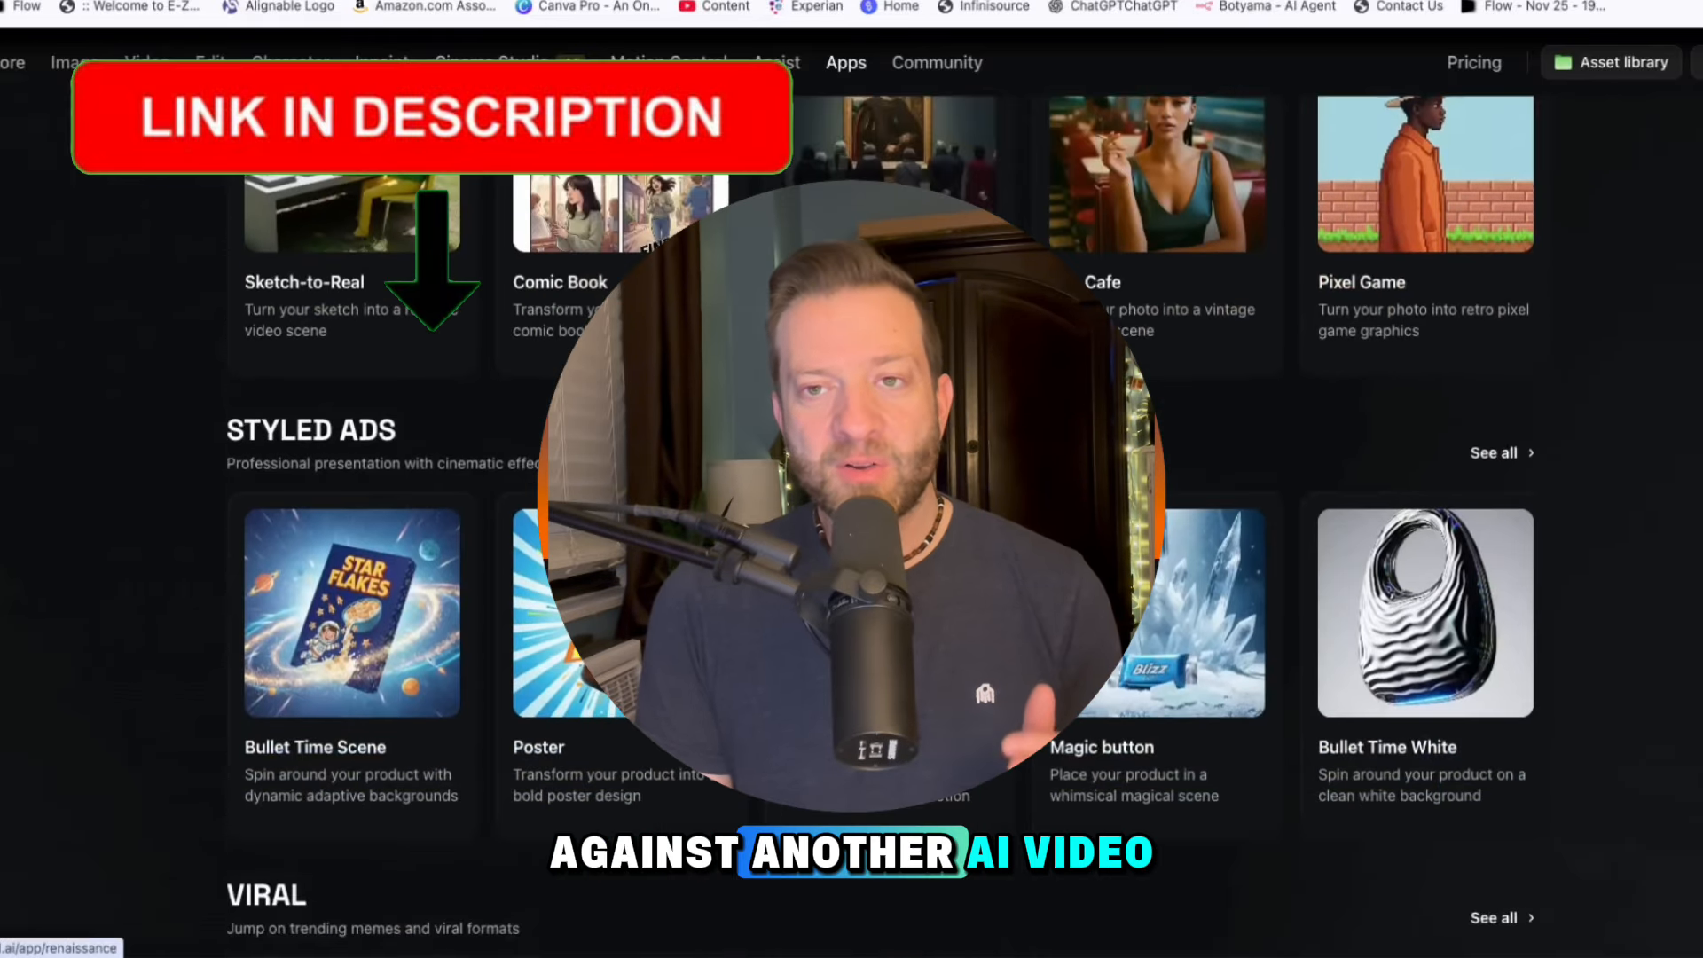
pyautogui.scroll(-8, 852, 532)
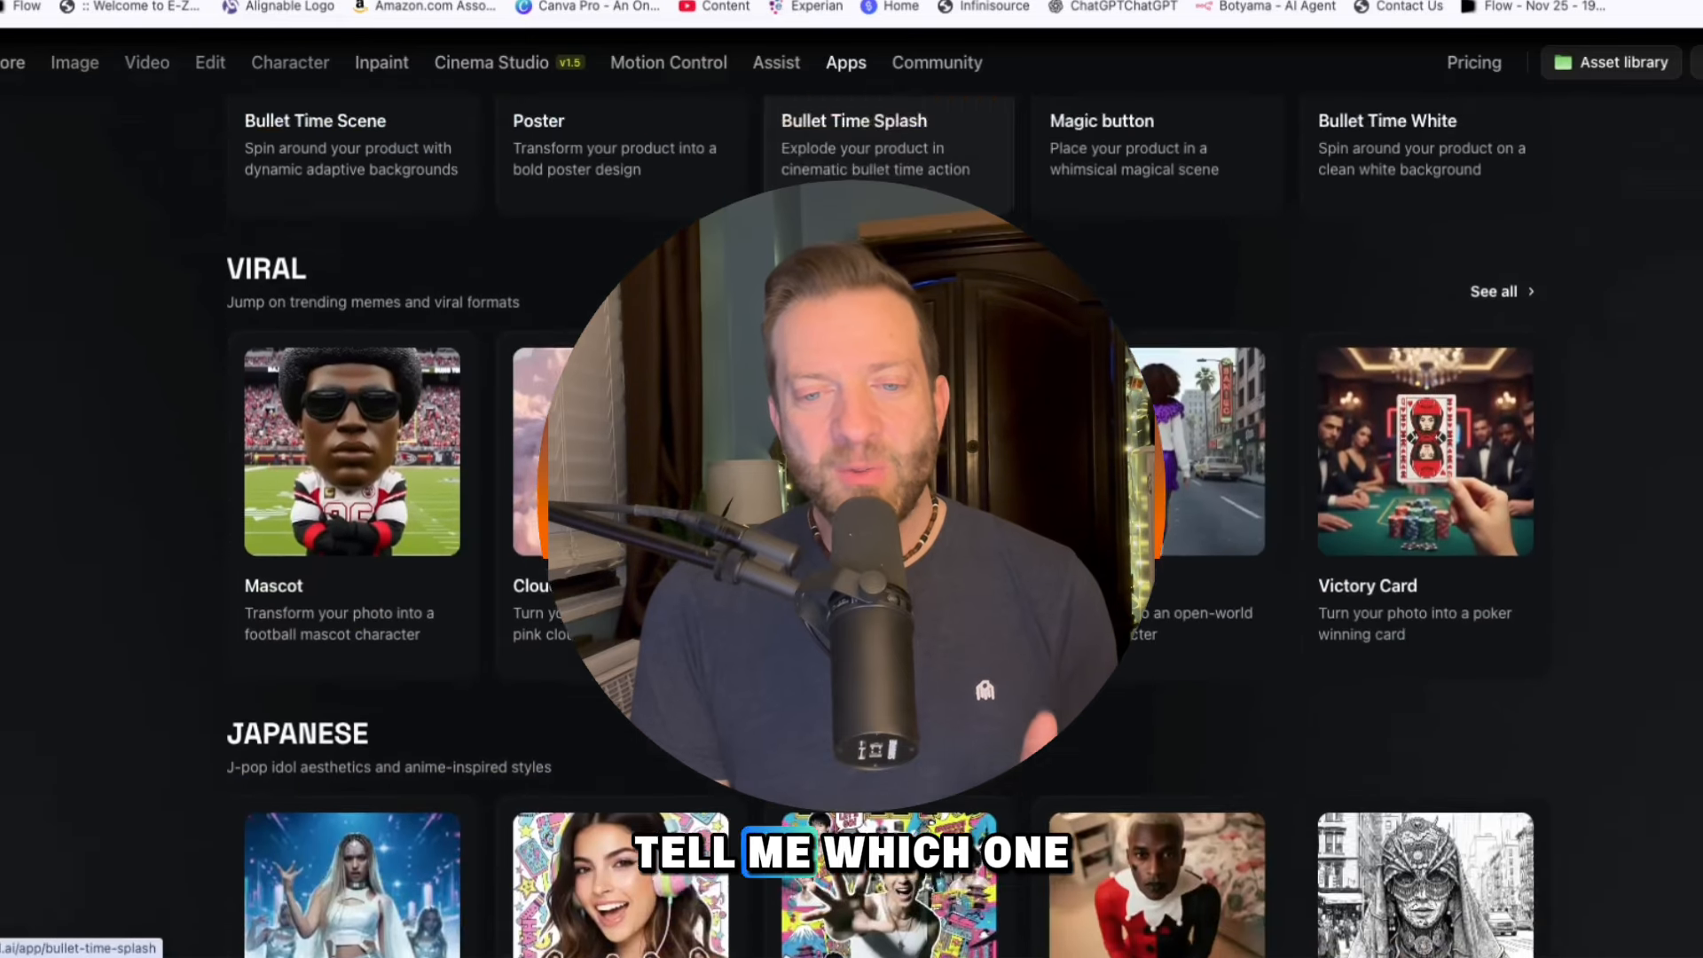
pyautogui.scroll(-1, 852, 533)
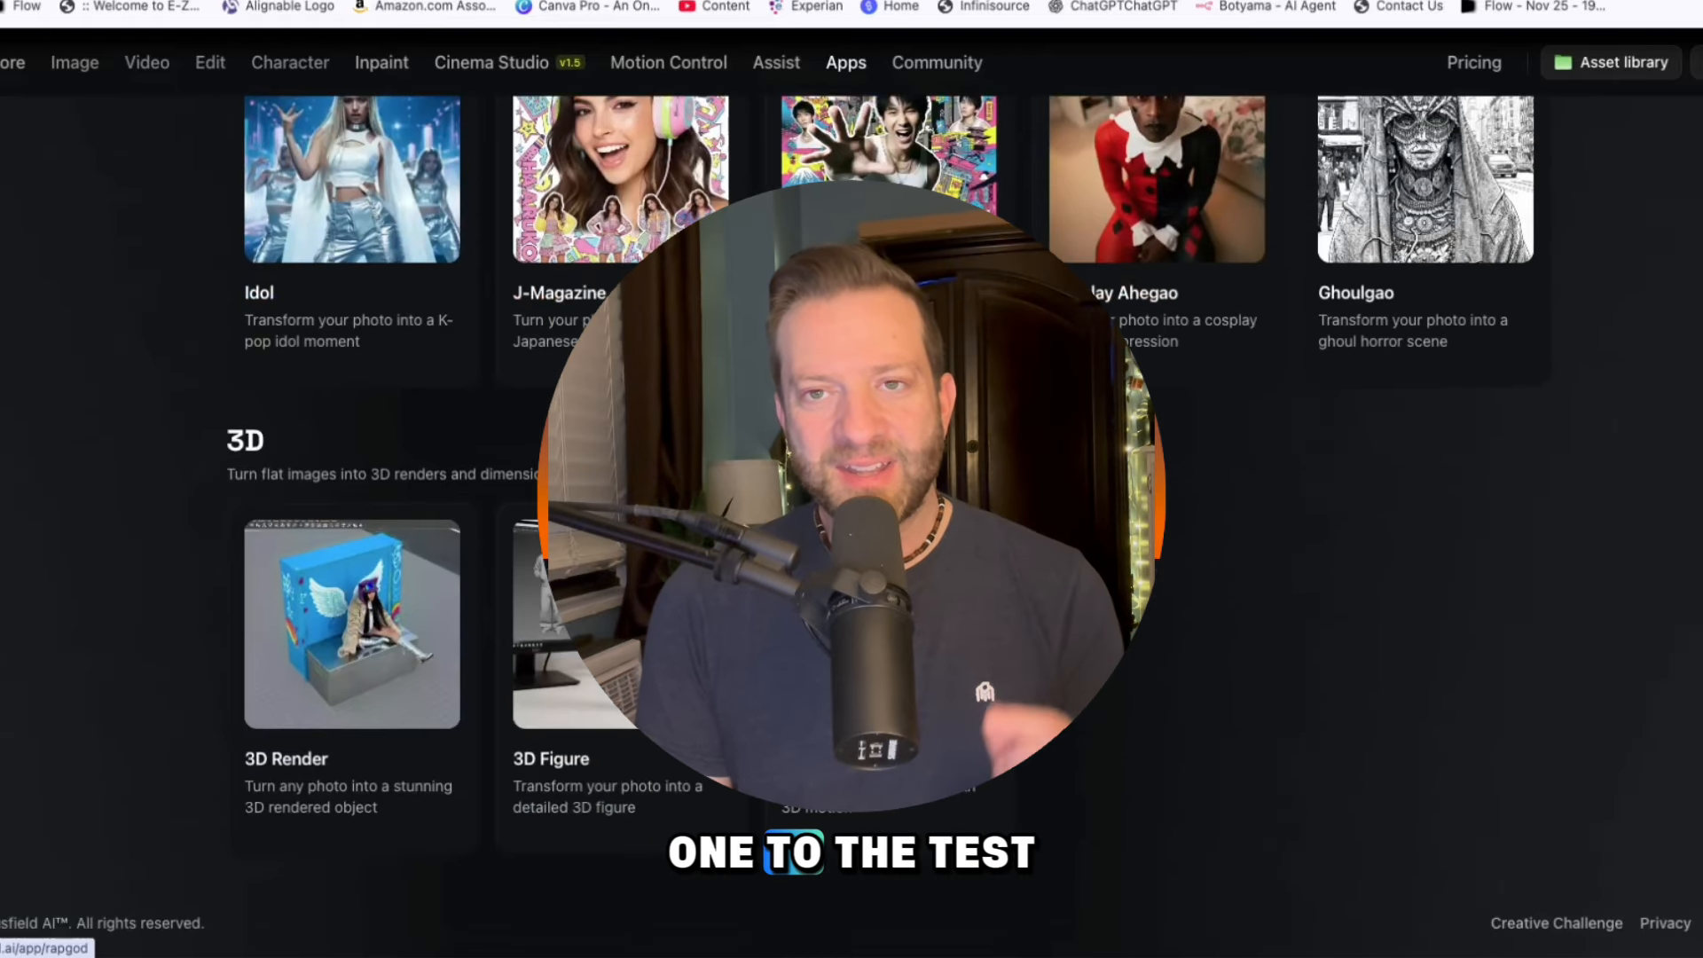